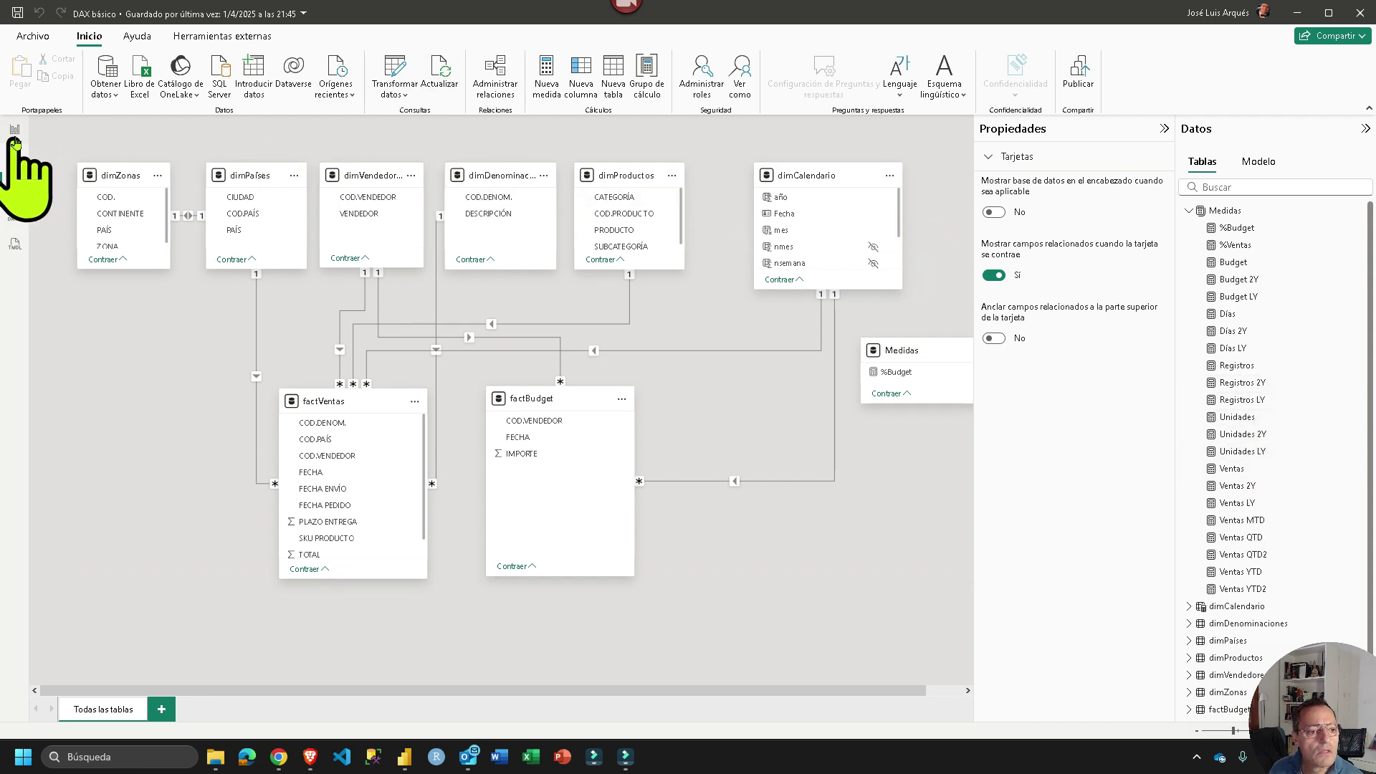
# Create a new measure named %Dias and start its formula with a DIVIDE function on a separate line
pyautogui.click(547, 72)
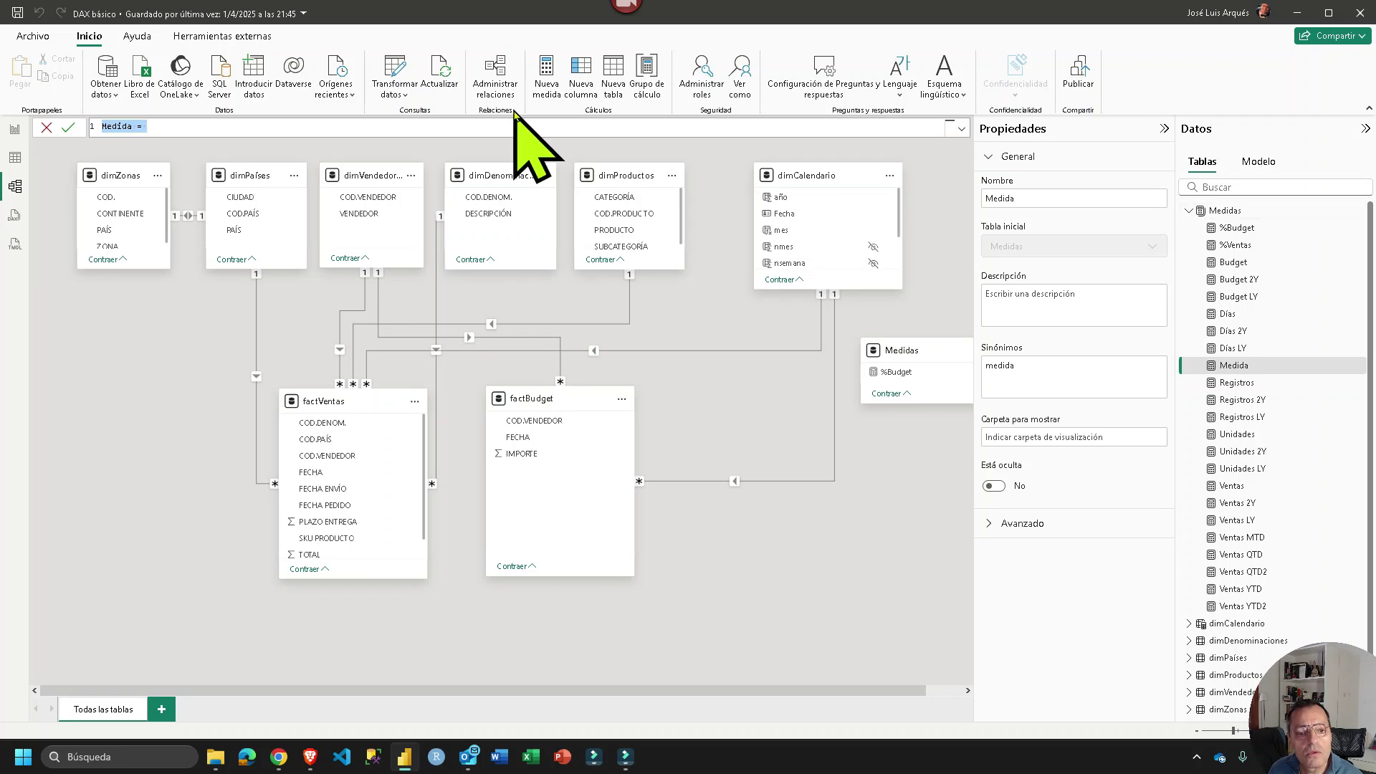
pyautogui.scroll(5, 490, 131)
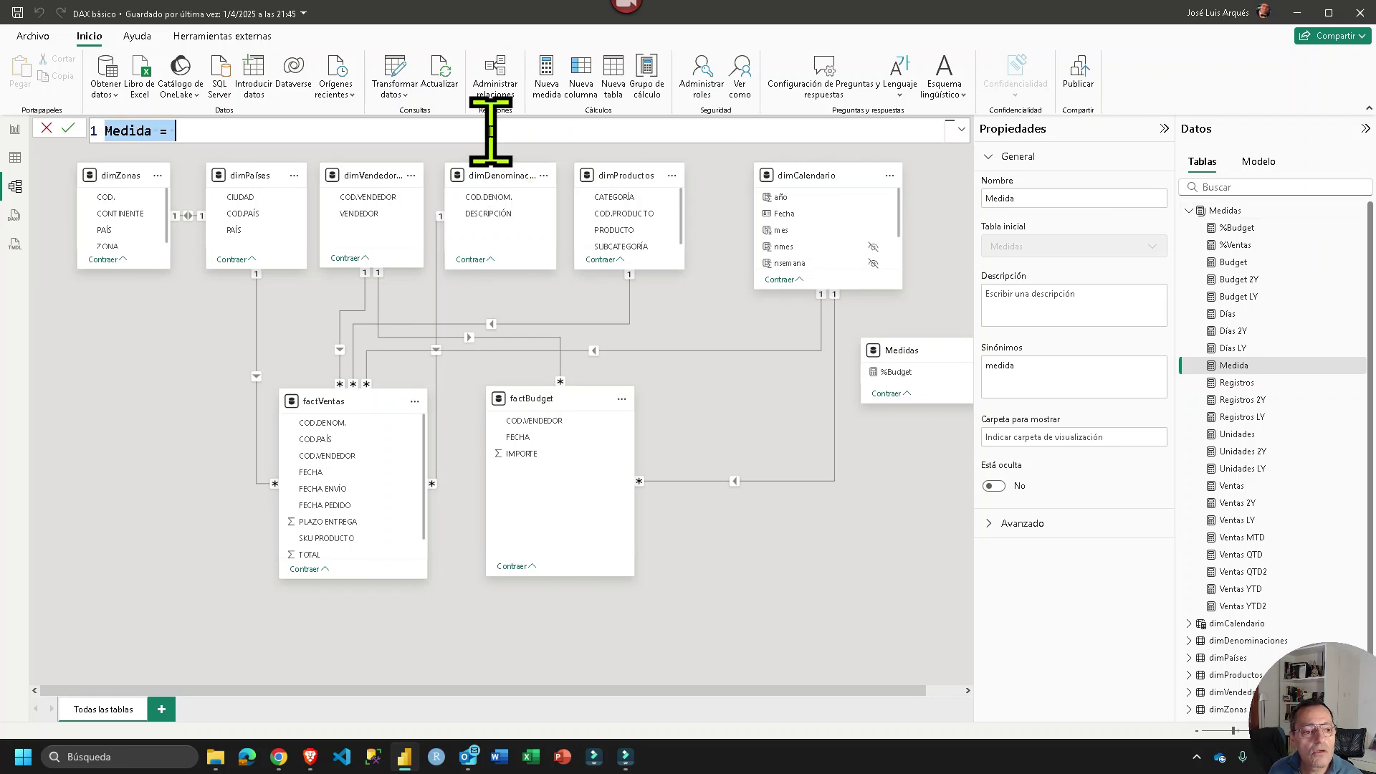
pyautogui.write('%Di')
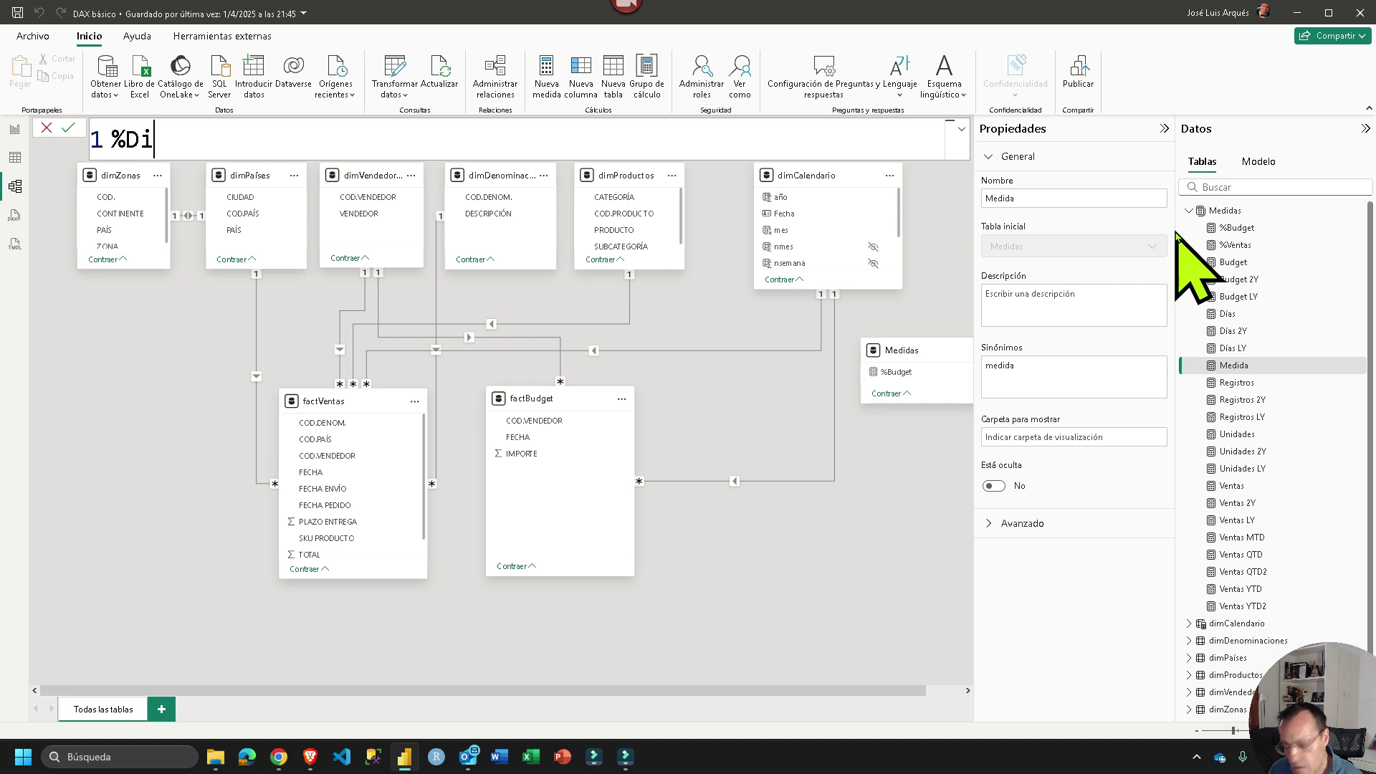
pyautogui.write('as =')
pyautogui.hotkey('shift', 'Return')
pyautogui.write('DIVIDE(')
pyautogui.hotkey('shift', 'Return')
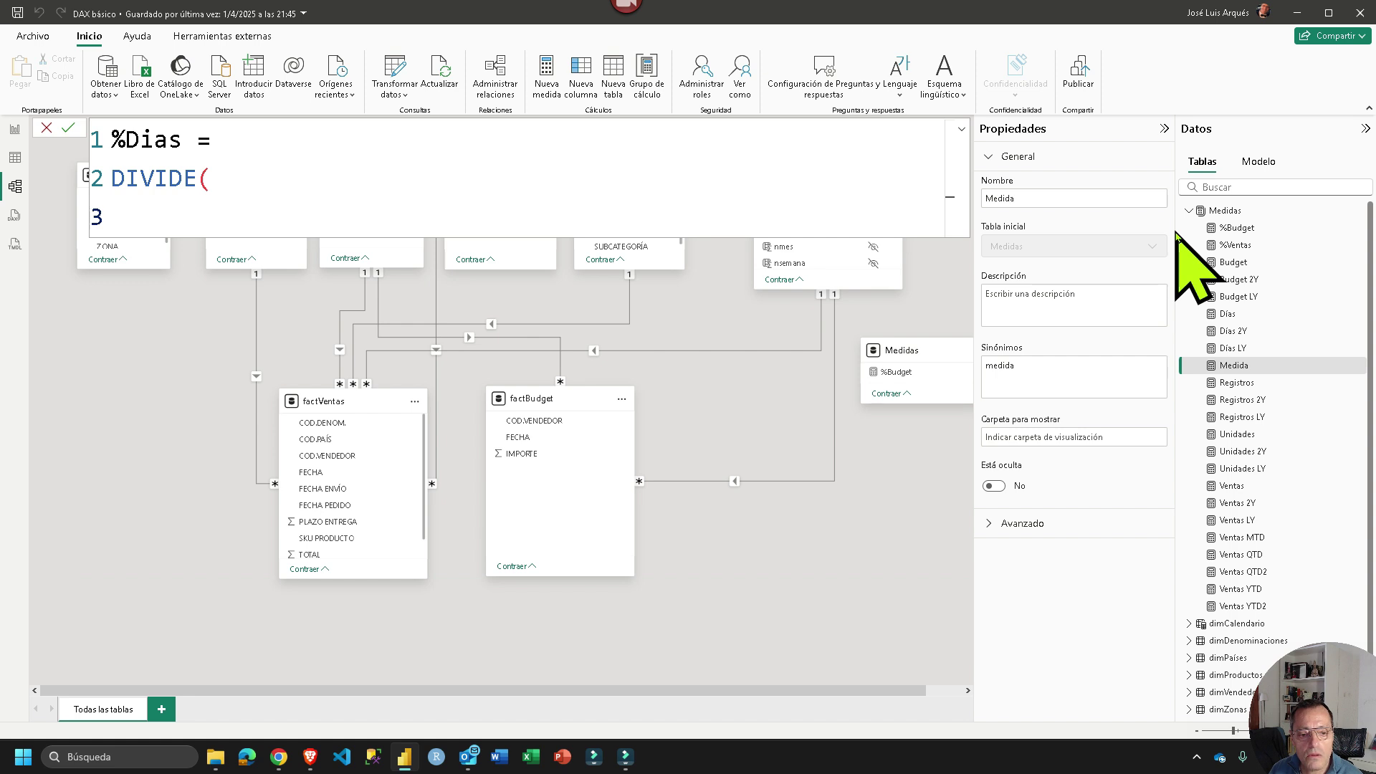
# Enter the [Días] measure as the first term of the DIVIDE numerator
pyautogui.write('d')
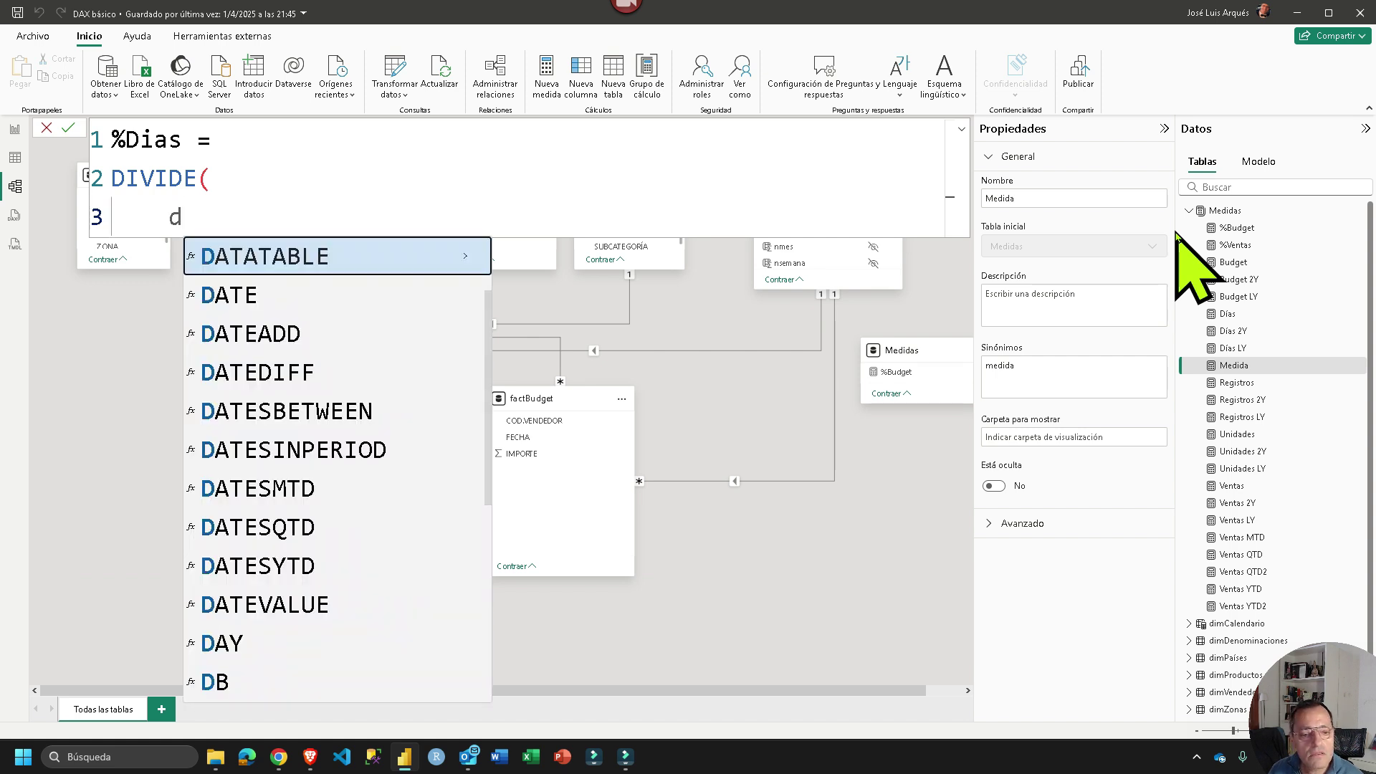
pyautogui.press('BackSpace')
pyautogui.write('D')
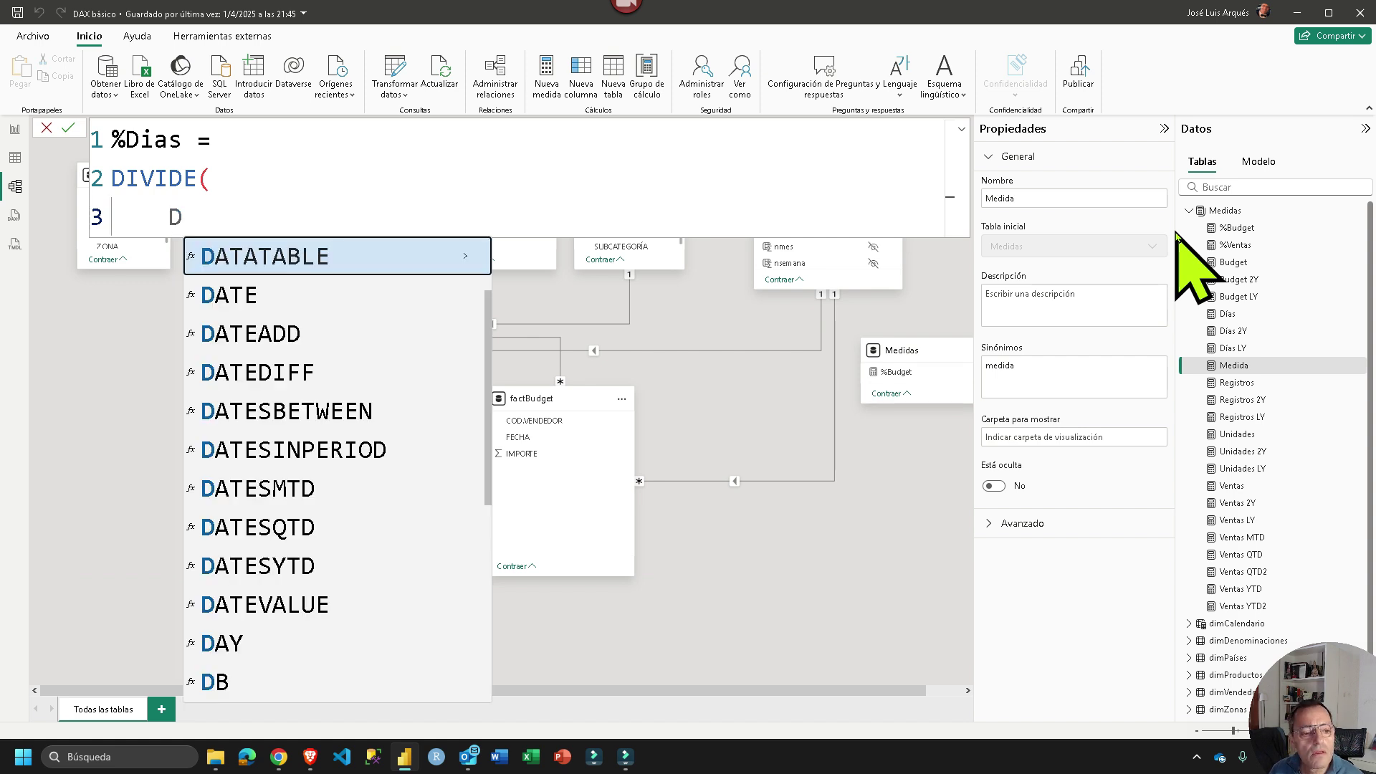
pyautogui.press('BackSpace')
pyautogui.write('[')
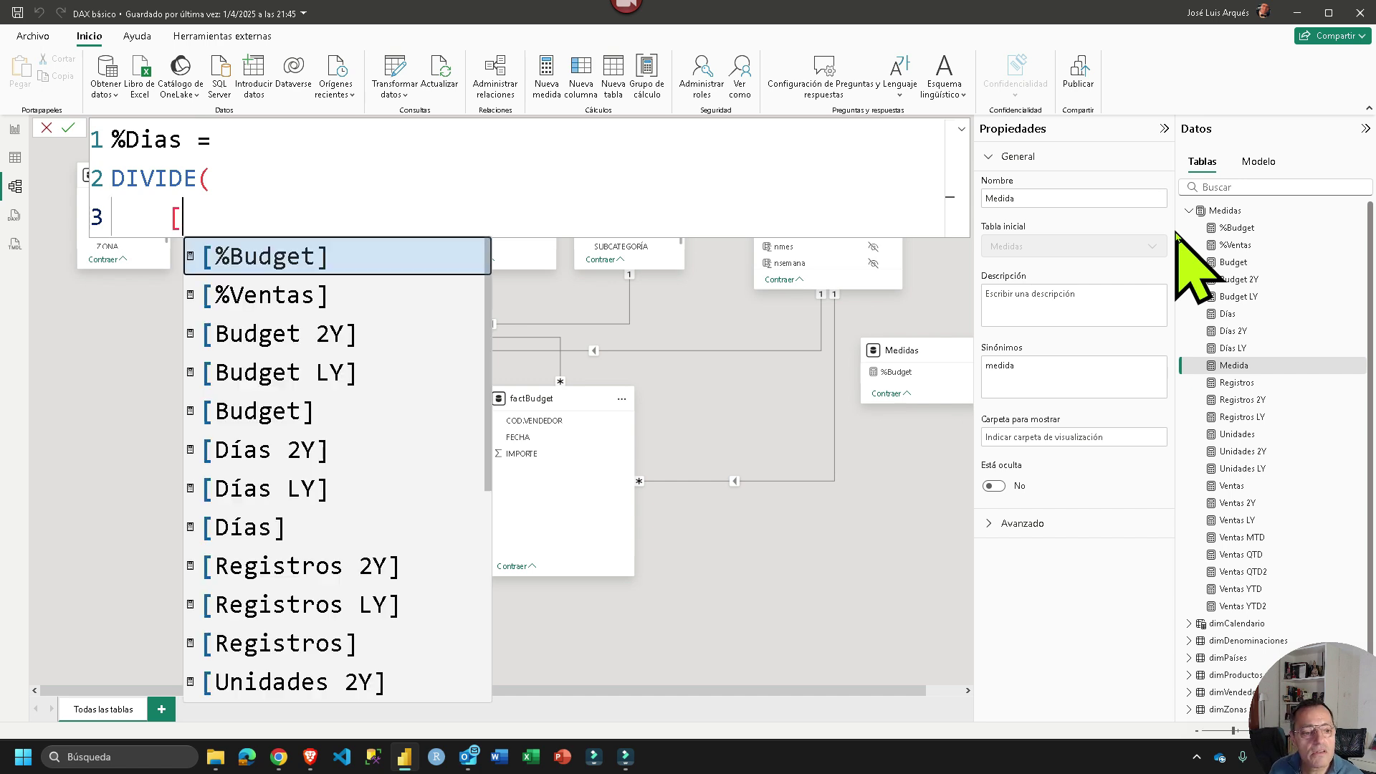
pyautogui.press('Down')
pyautogui.press('Down')
pyautogui.press('Down')
pyautogui.press('Down')
pyautogui.press('Down')
pyautogui.press('Down')
pyautogui.press('Down')
pyautogui.press('Tab')
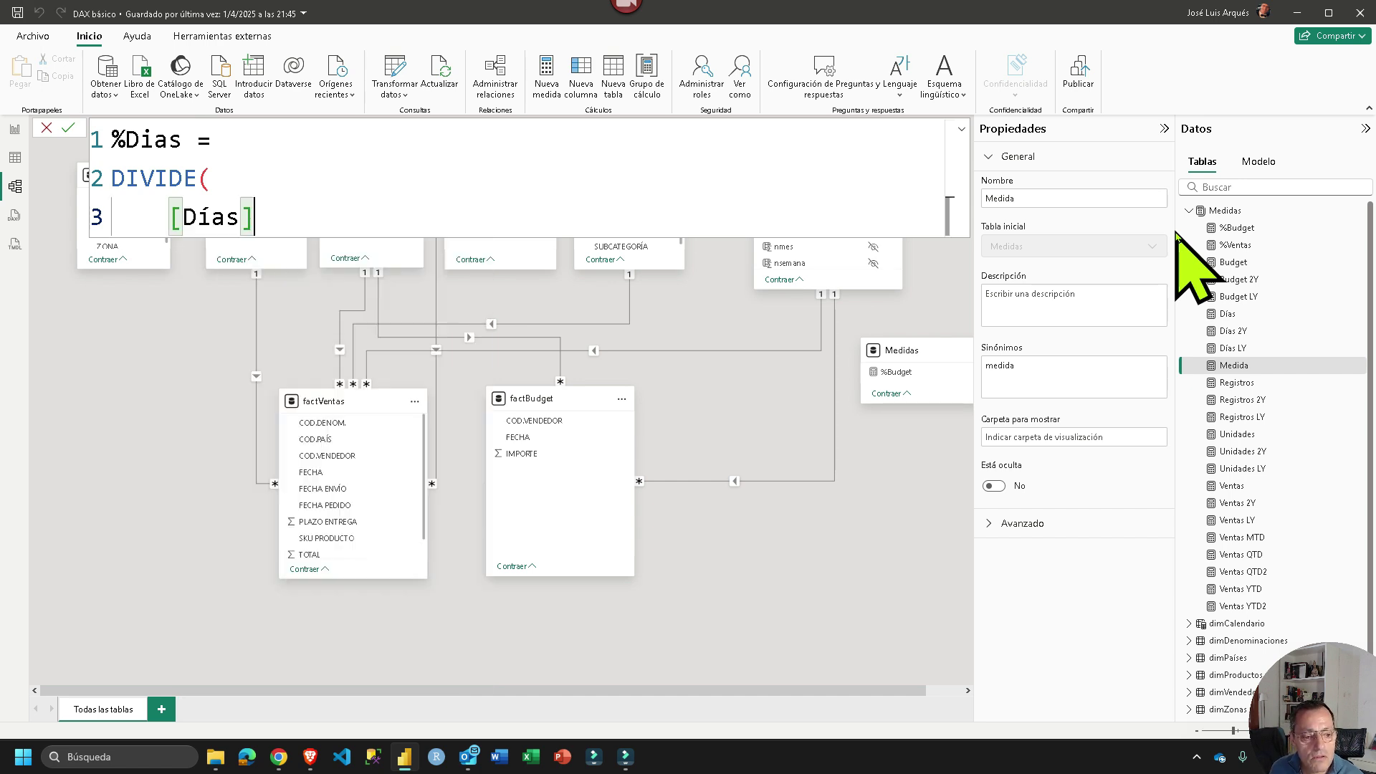
# Subtract [Días LY] from [Días] to complete the numerator and start a new line for the denominator
pyautogui.write('-[')
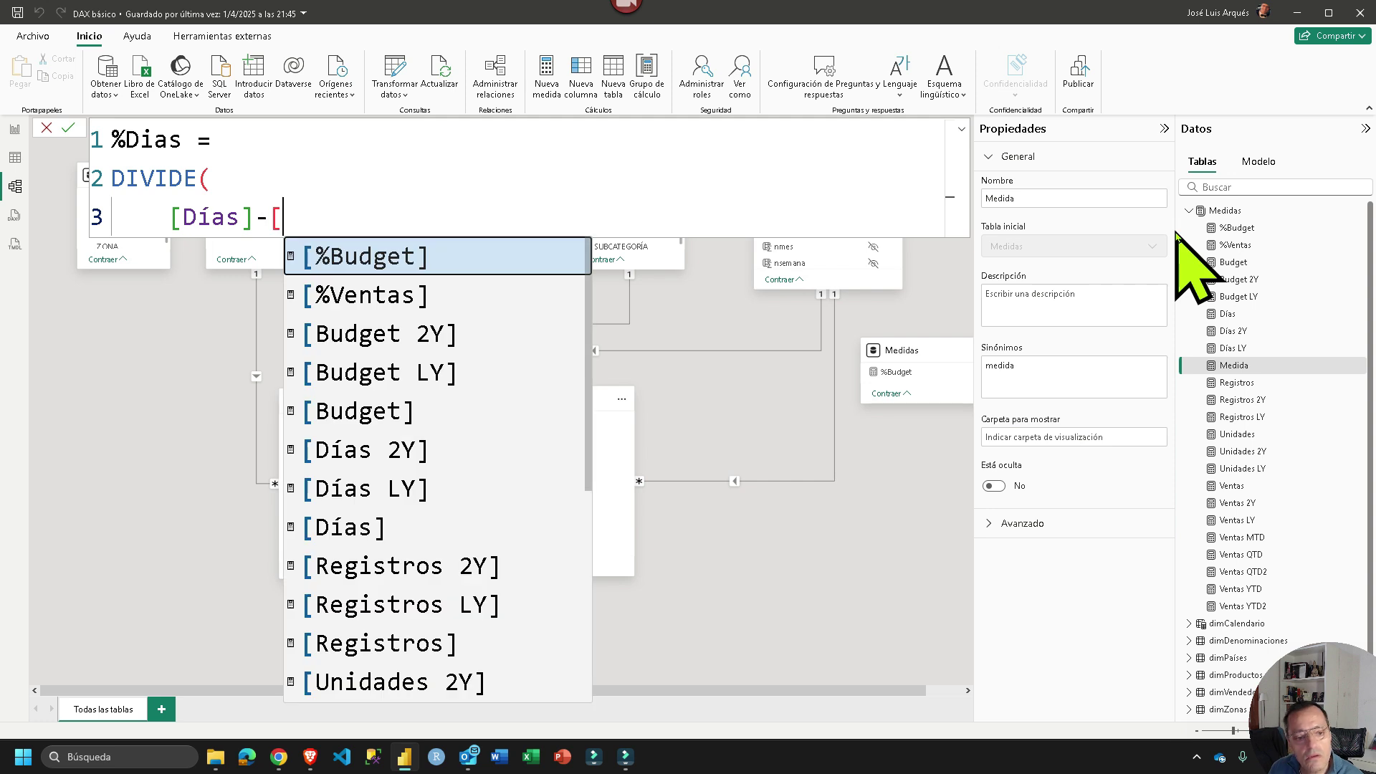
pyautogui.press('Down')
pyautogui.press('Down')
pyautogui.press('Down')
pyautogui.press('Down')
pyautogui.press('Down')
pyautogui.press('Down')
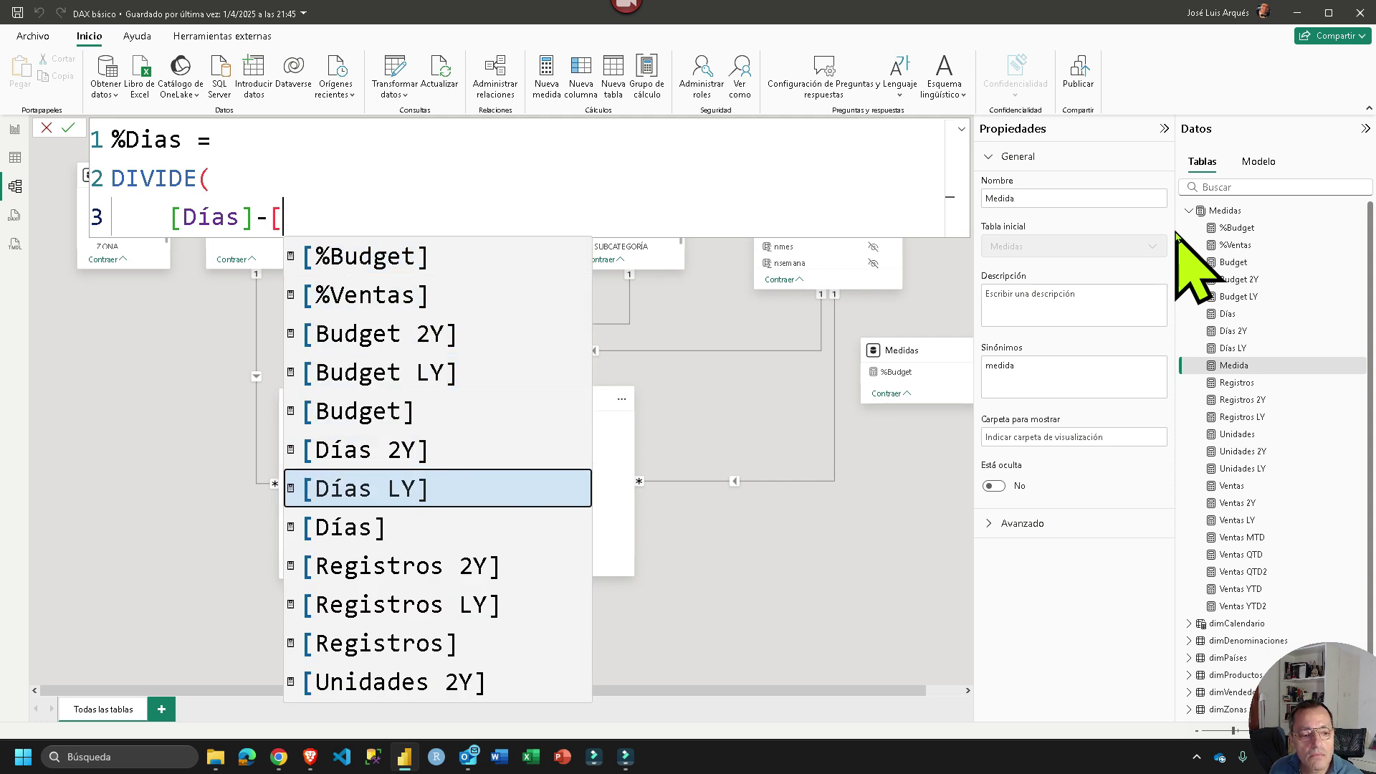
pyautogui.press('Tab')
pyautogui.write(',')
pyautogui.hotkey('shift', 'Return')
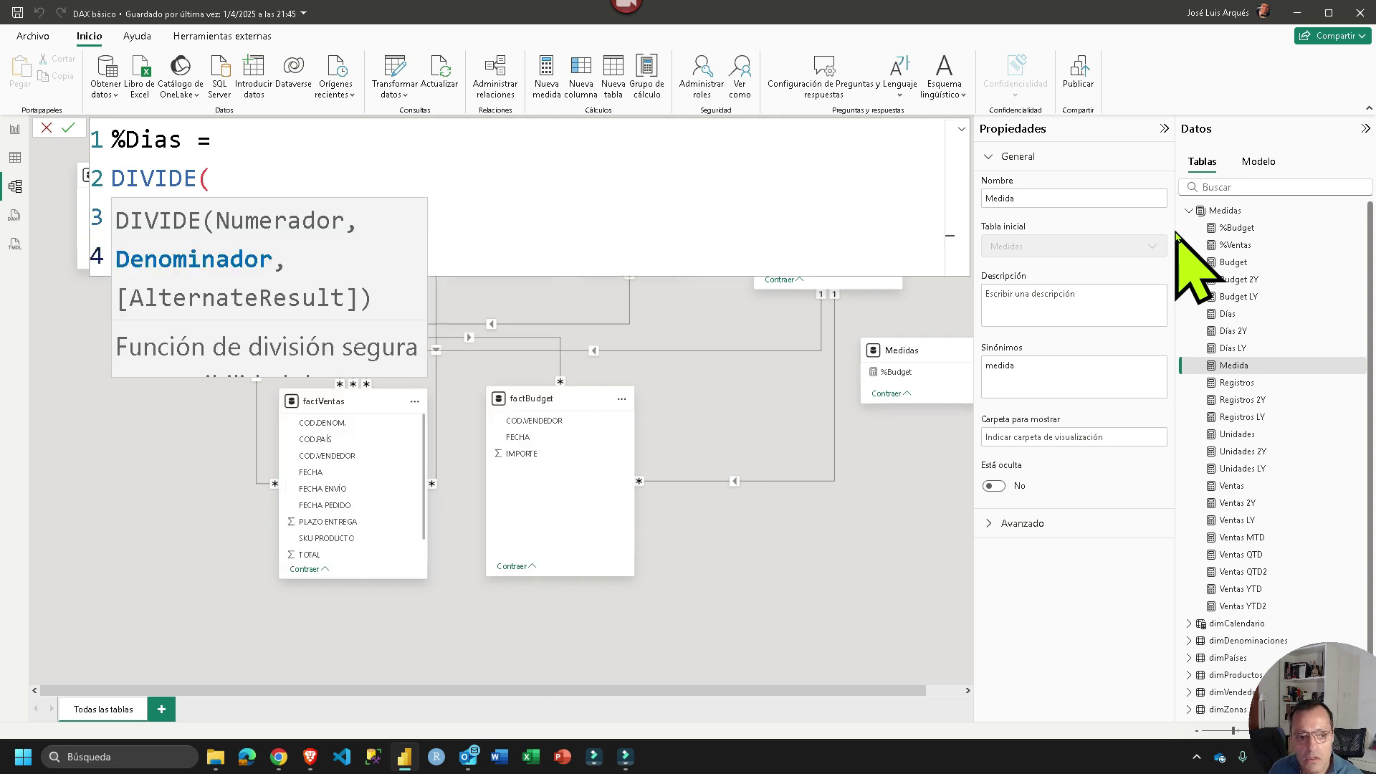
# Enter [Días LY] as the denominator with 0 as the alternate result, and close the DIVIDE function
pyautogui.write('[')
pyautogui.press('Down')
pyautogui.press('Down')
pyautogui.press('Down')
pyautogui.press('Down')
pyautogui.press('Down')
pyautogui.press('Down')
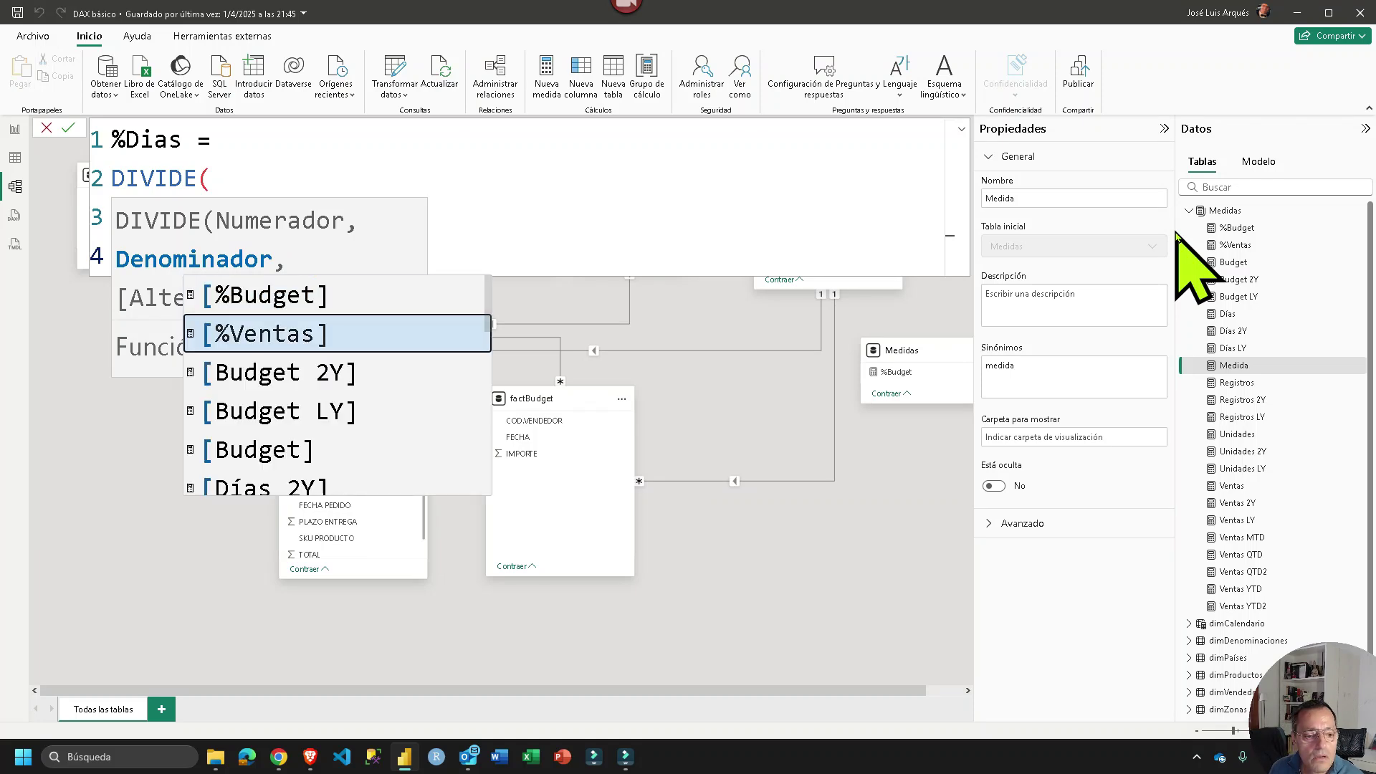
pyautogui.press('Tab')
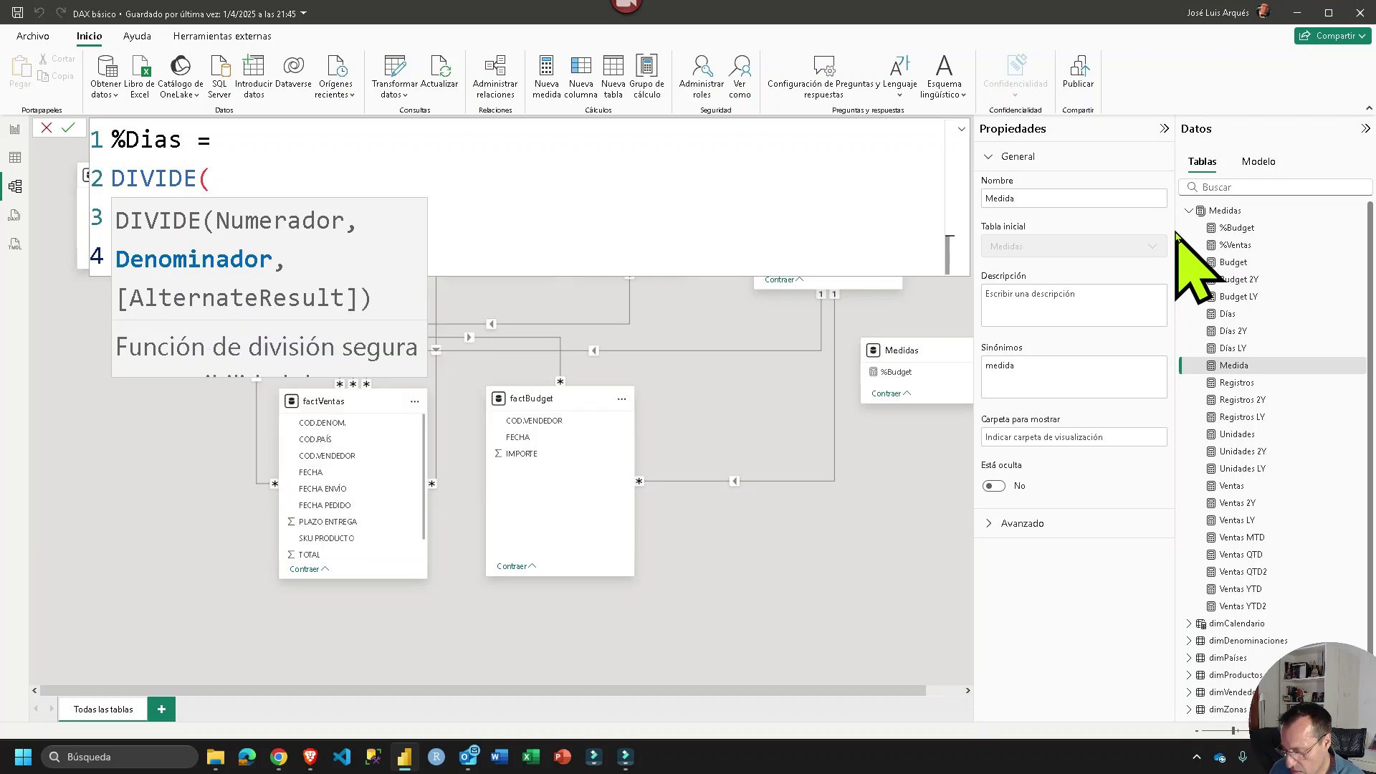
pyautogui.hotkey('shift', 'Return')
pyautogui.write(')')
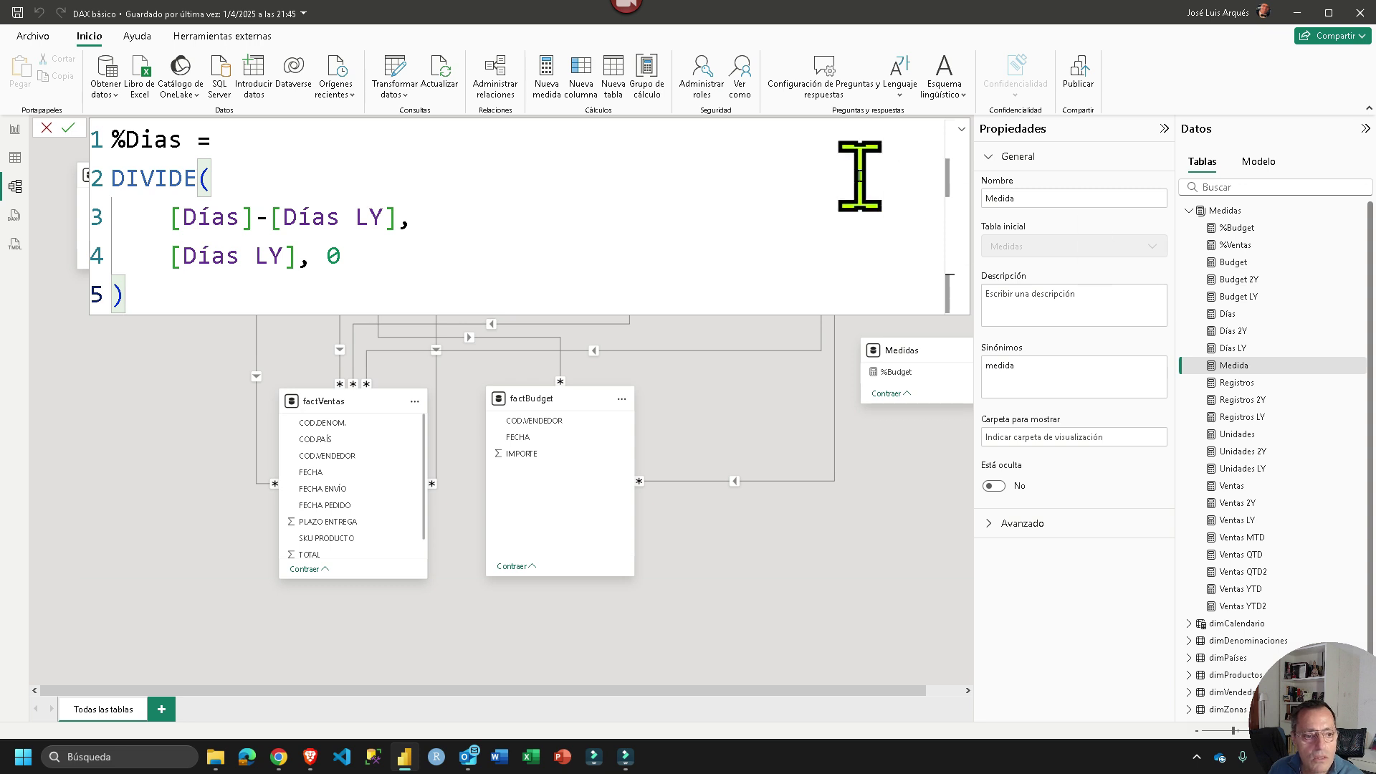
# Commit the %Dias measure and set its format to Porcentaje
pyautogui.click(69, 128)
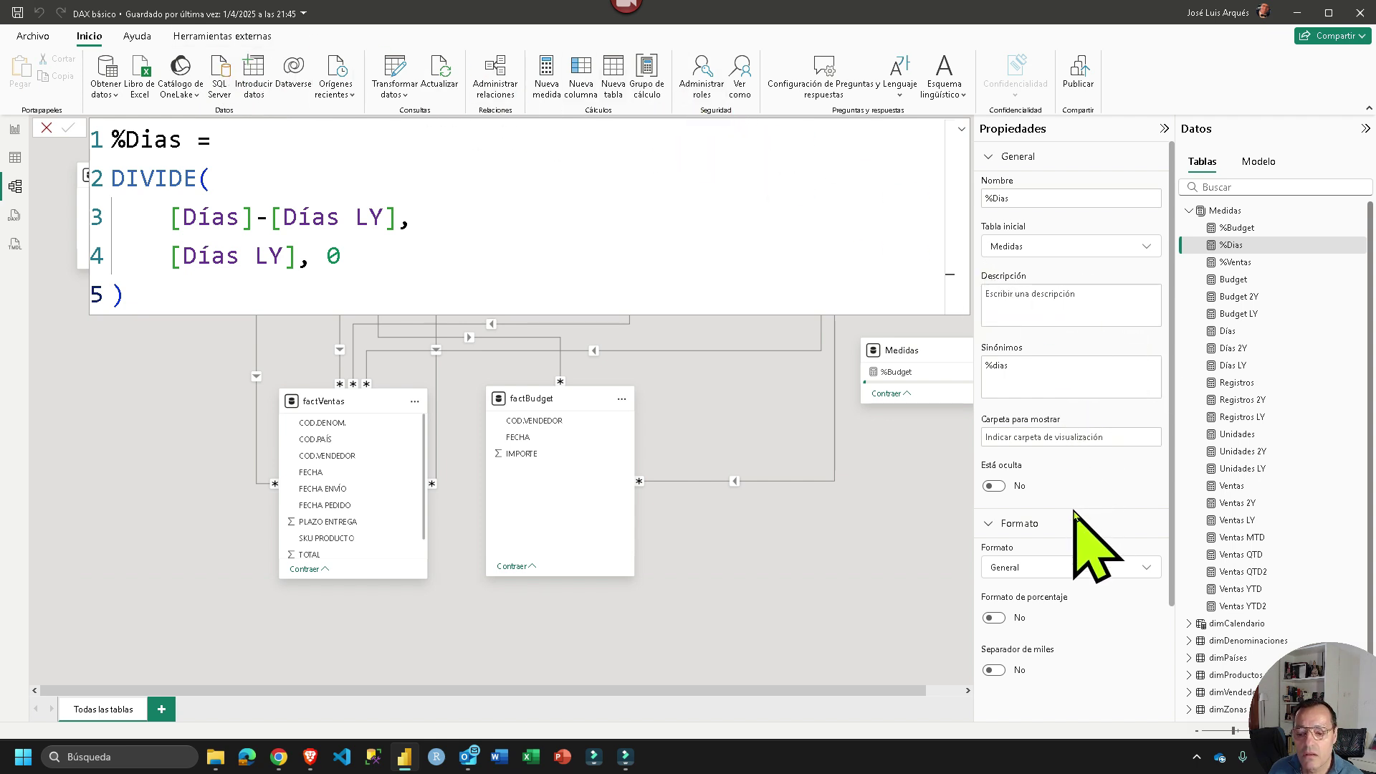
pyautogui.click(1060, 567)
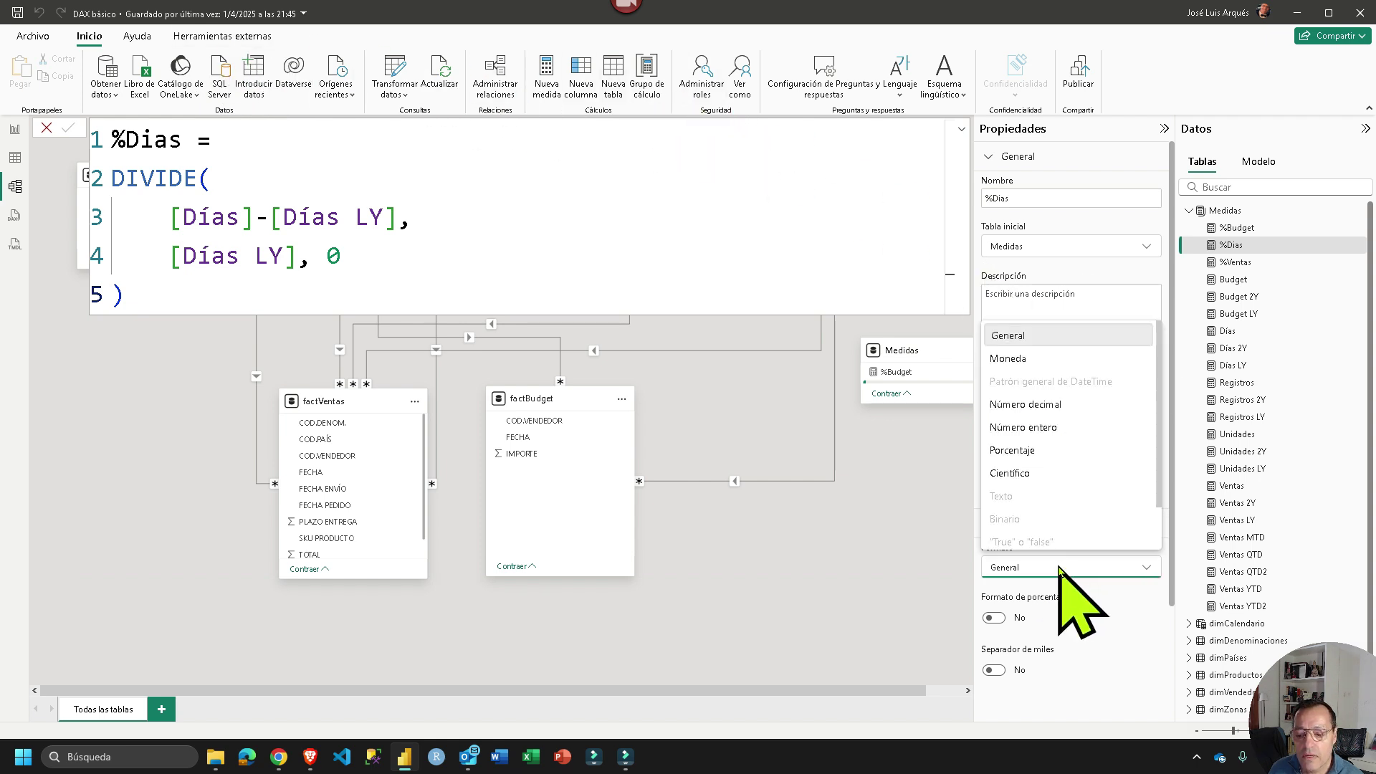
pyautogui.click(1031, 450)
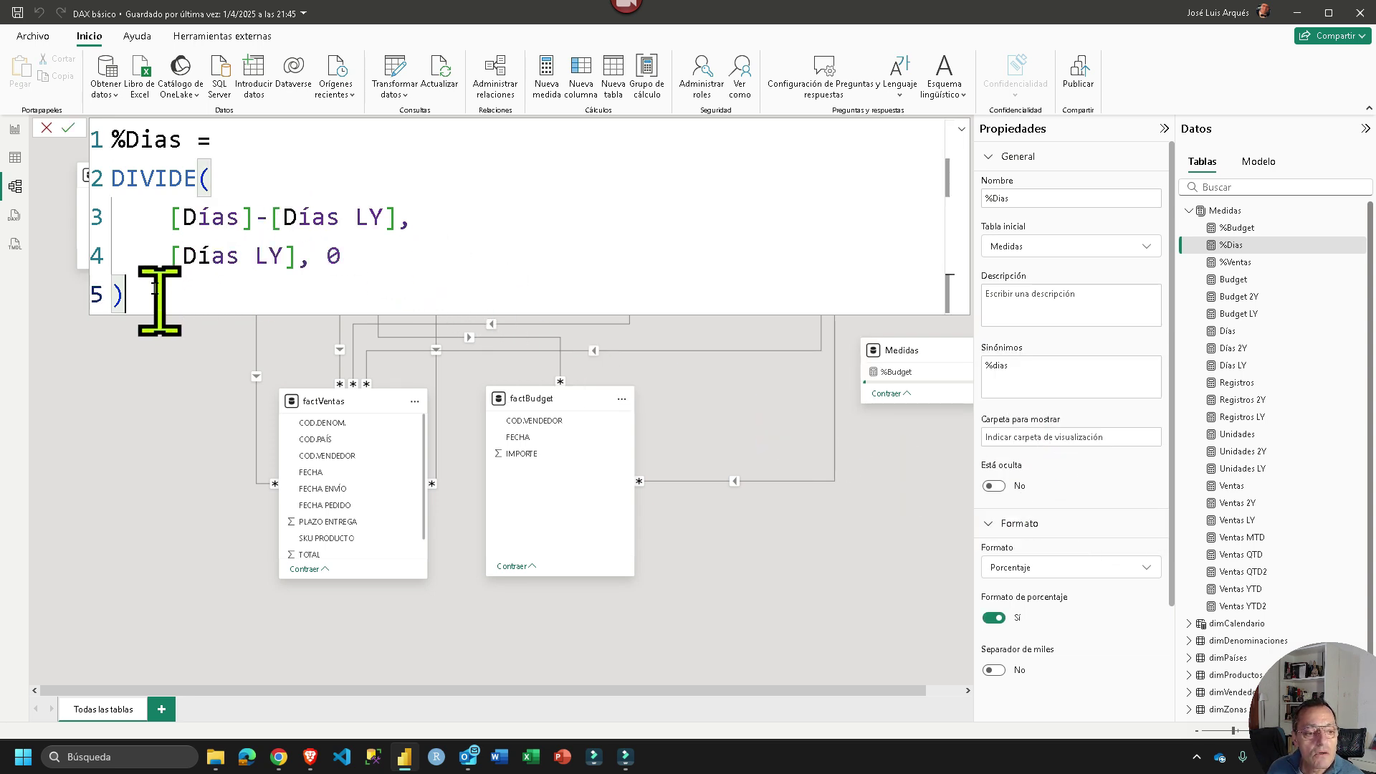
# Copy the whole %Dias formula into a new measure and rename it %Registros
pyautogui.moveTo(157, 294); pyautogui.dragTo(86, 151)
pyautogui.hotkey('ctrl', 'c')
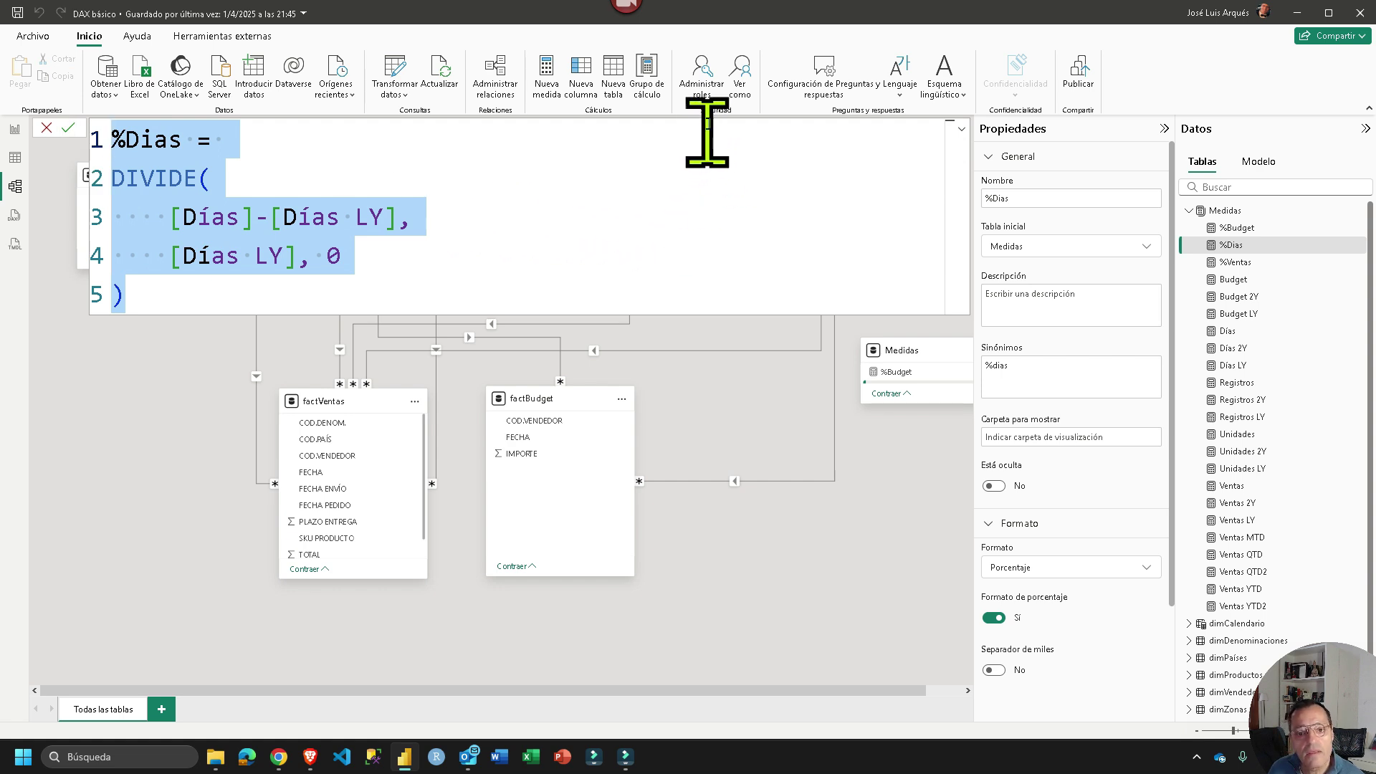
pyautogui.click(547, 70)
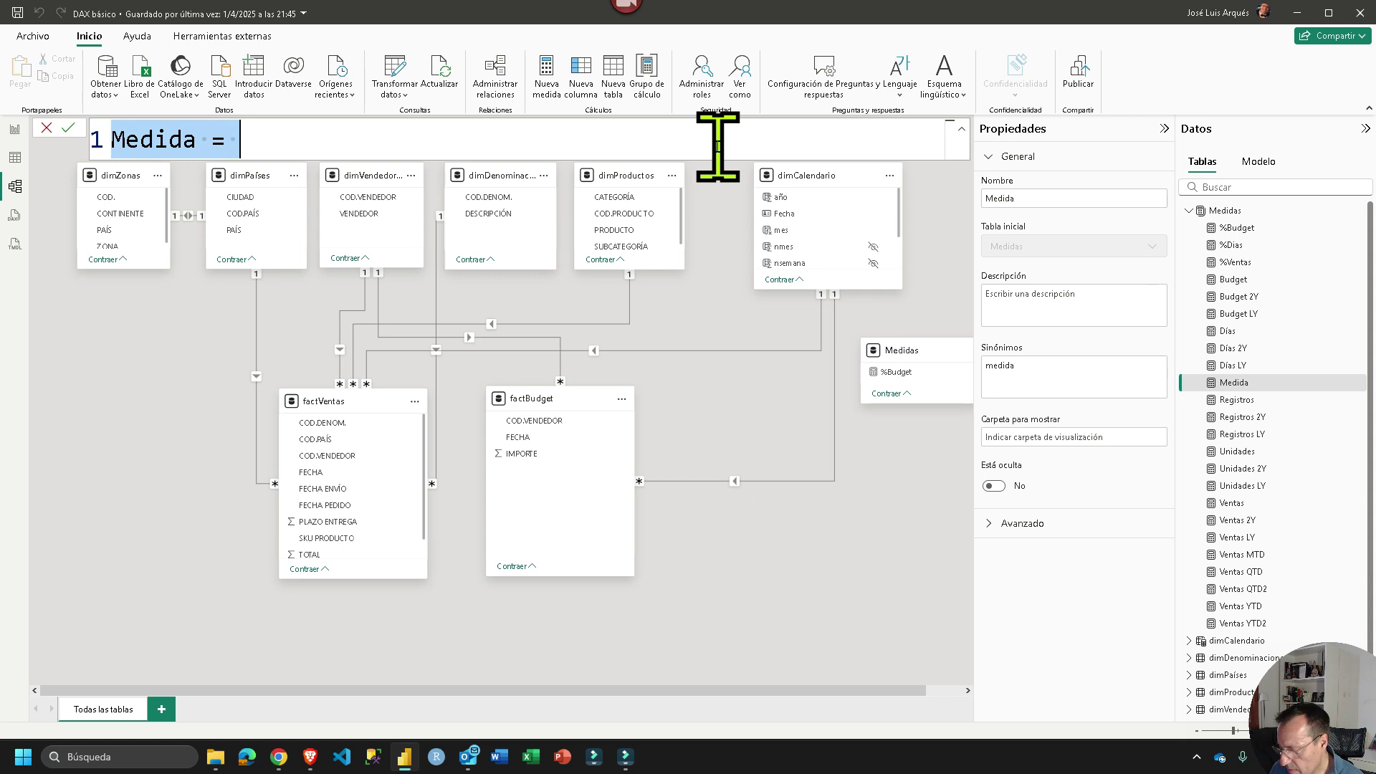
pyautogui.hotkey('ctrl', 'v')
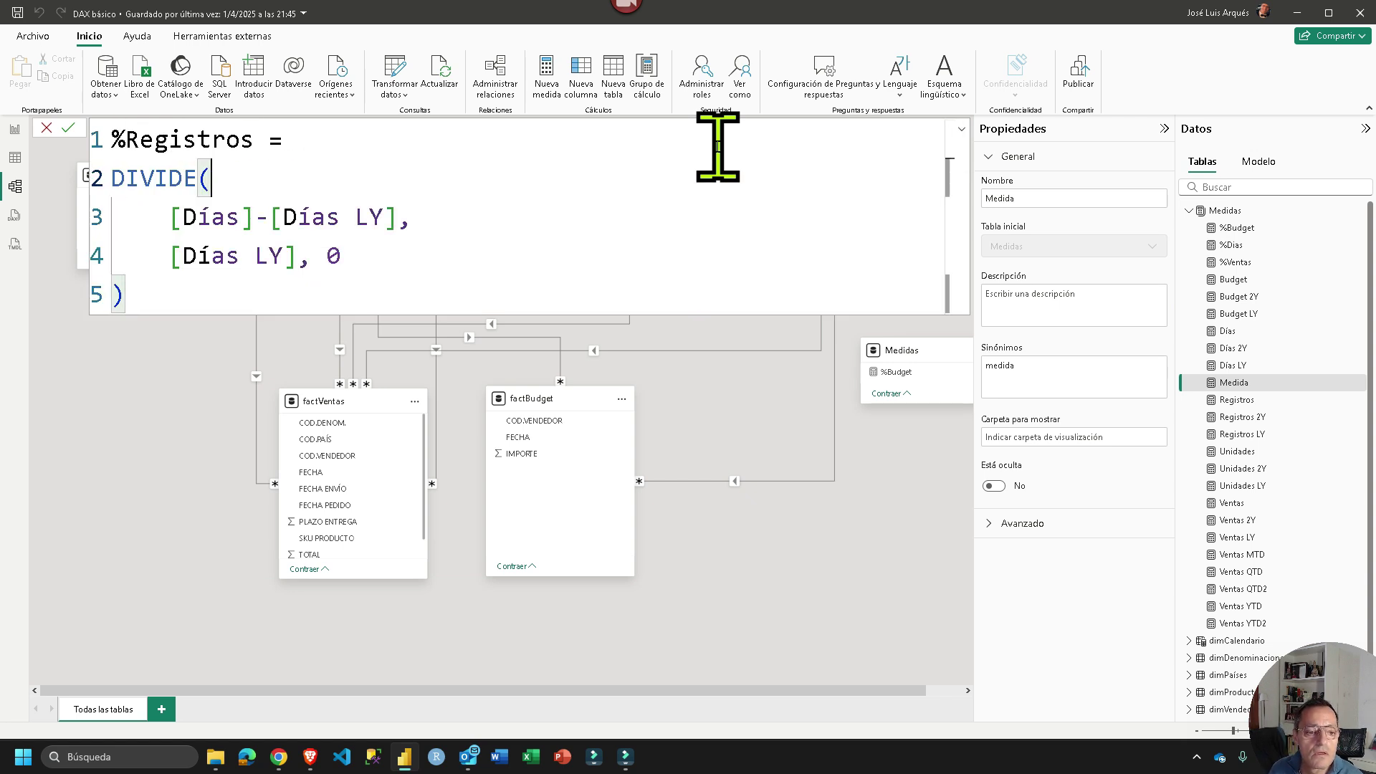
# Change the numerator of the %Registros formula to [Registros]-[Registros LY]
pyautogui.press('BackSpace')
pyautogui.press('BackSpace')
pyautogui.press('BackSpace')
pyautogui.press('BackSpace')
pyautogui.press('BackSpace')
pyautogui.write('re')
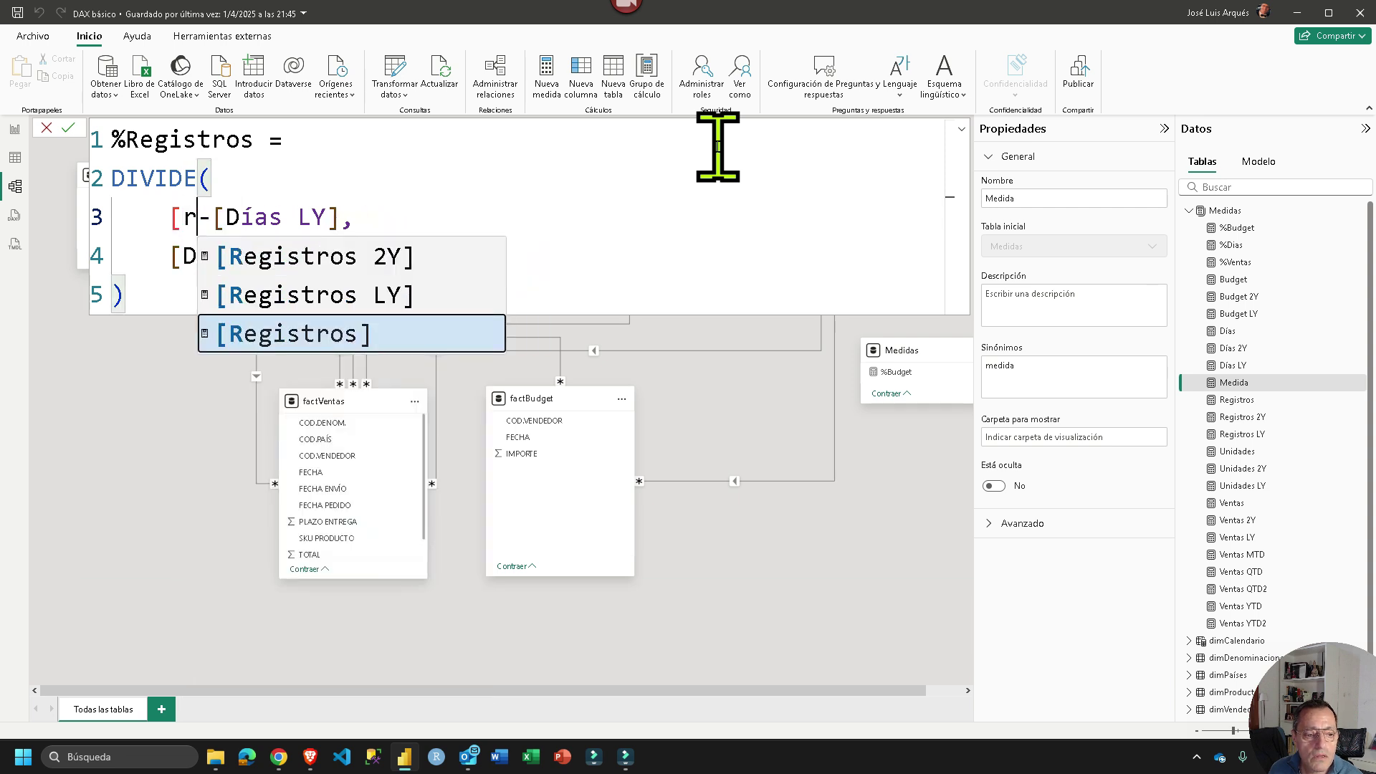
pyautogui.press('Tab')
pyautogui.hotkey('shift', 'Right')
pyautogui.hotkey('shift', 'Right')
pyautogui.write('re')
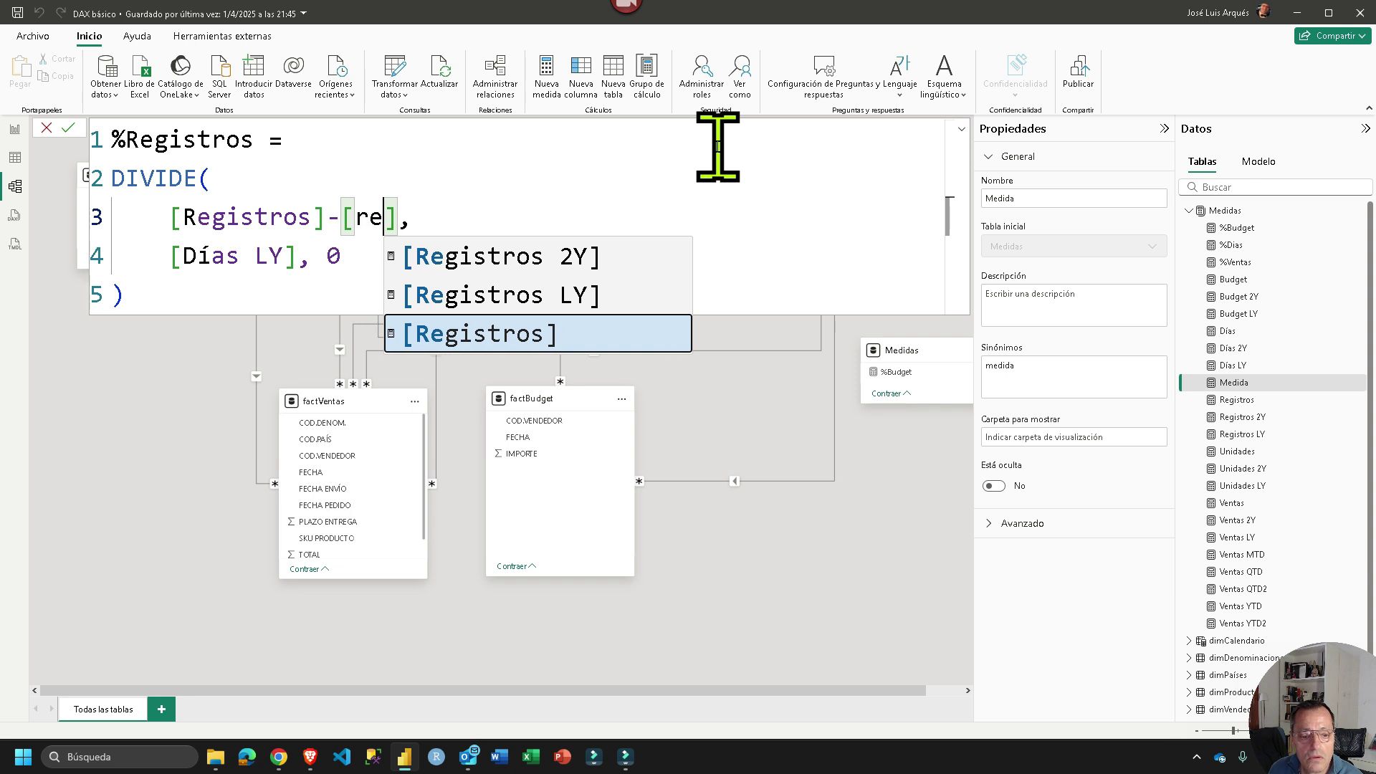
pyautogui.press('Up')
pyautogui.press('Tab')
# Replace the denominator of the %Registros formula with [Registros LY]
pyautogui.press('Down')
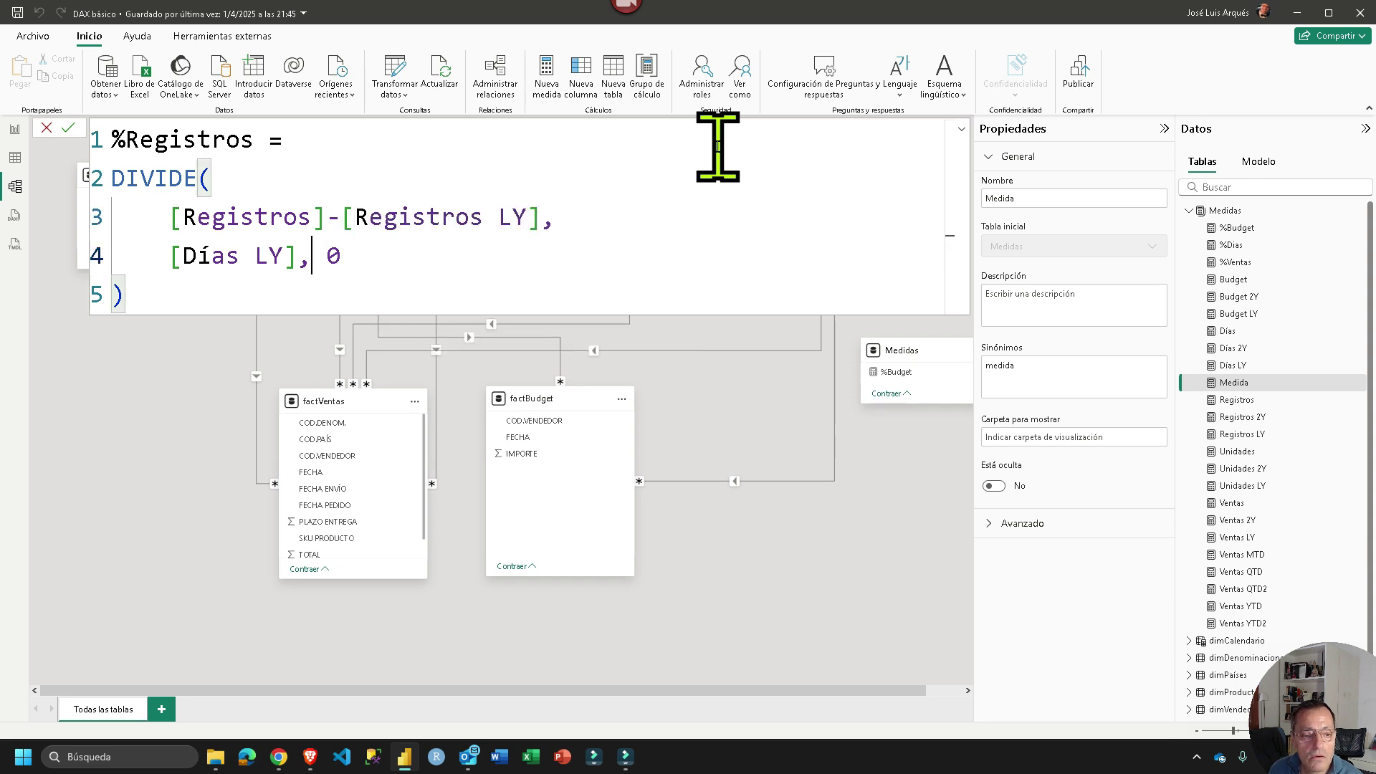
pyautogui.press('BackSpace')
pyautogui.press('BackSpace')
pyautogui.press('BackSpace')
pyautogui.press('BackSpace')
pyautogui.press('BackSpace')
pyautogui.write('re')
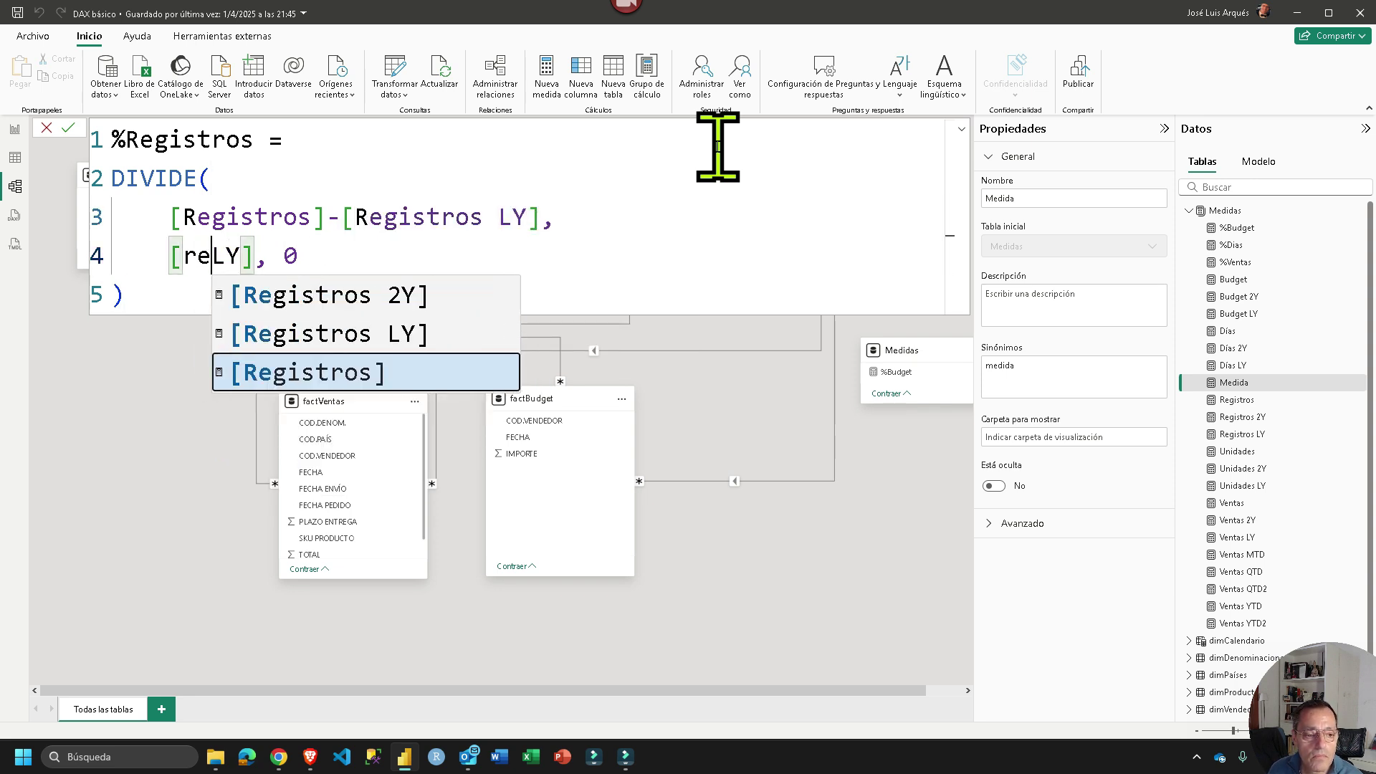
pyautogui.press('Up')
pyautogui.press('Tab')
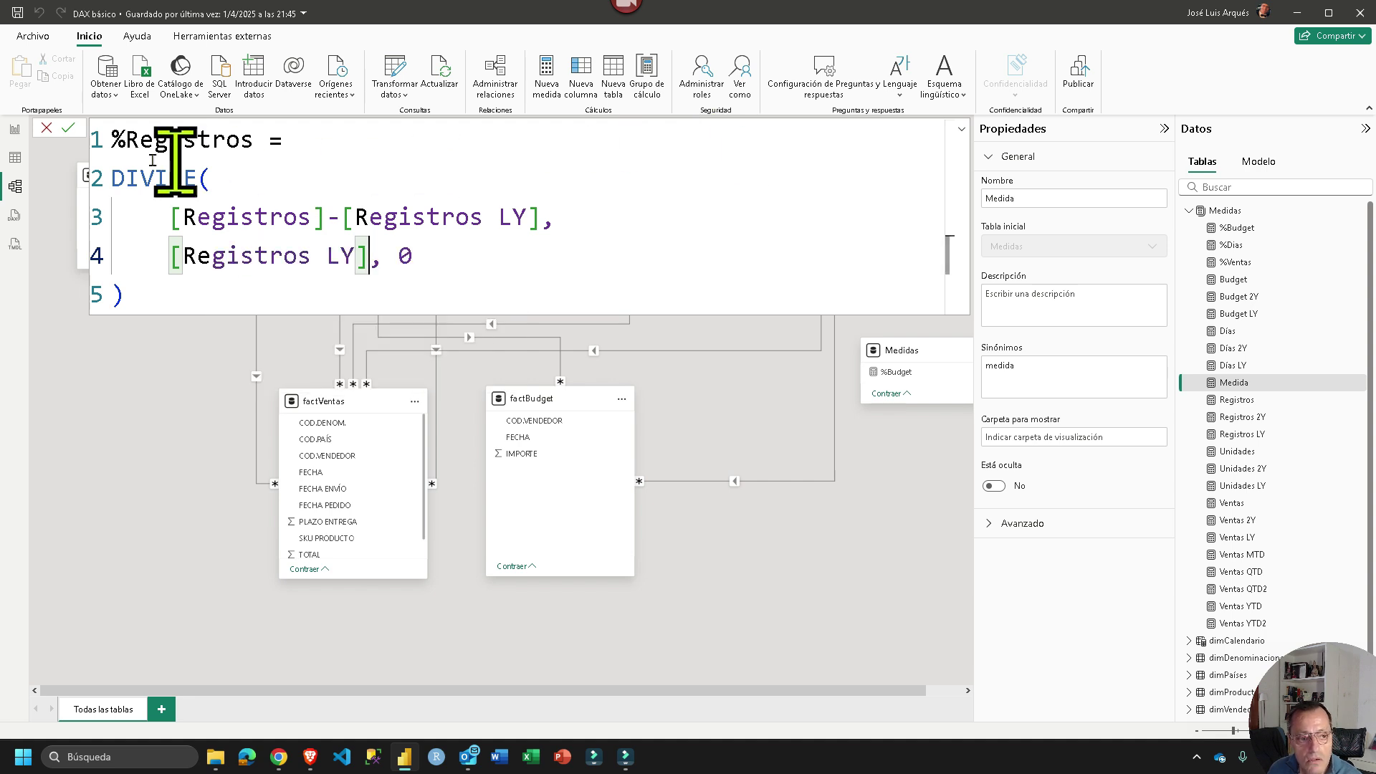
# Commit the %Registros measure and set its format to Porcentaje
pyautogui.click(70, 129)
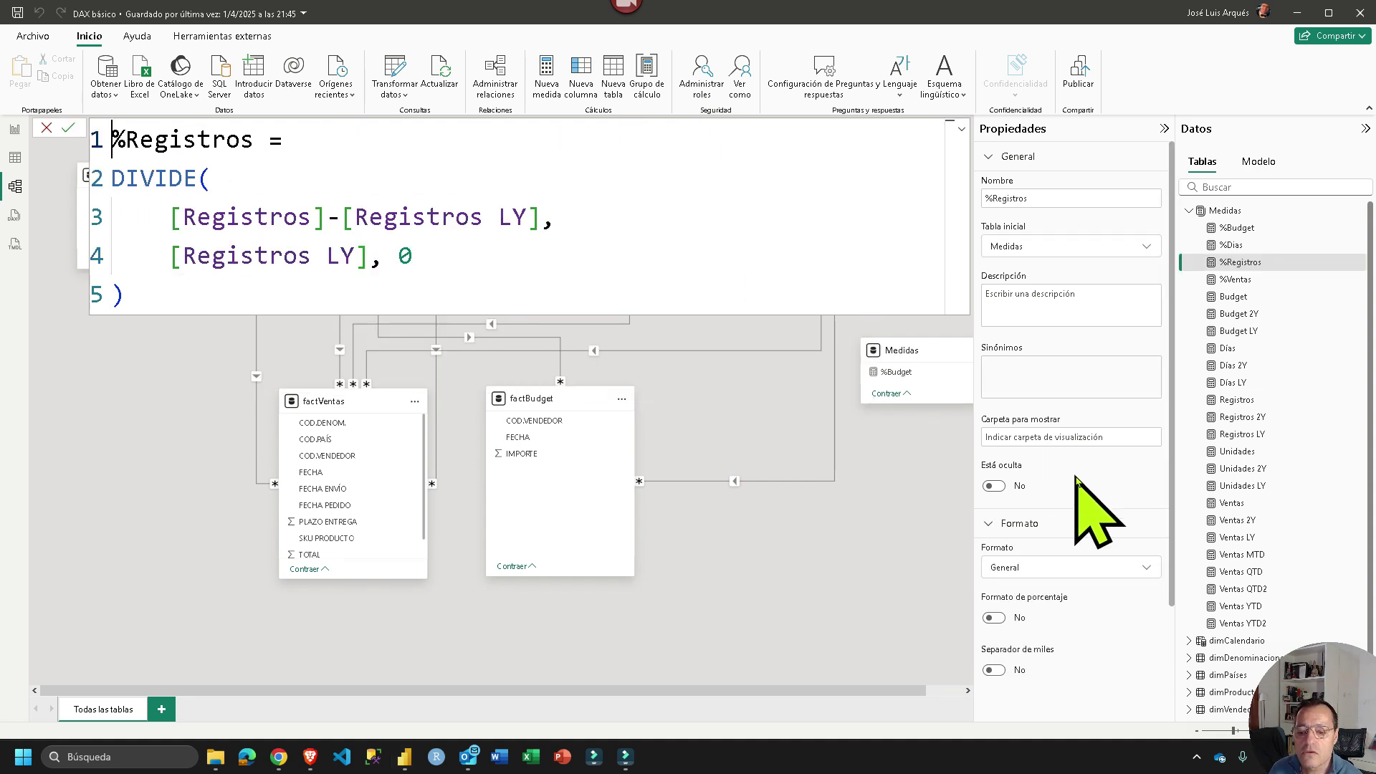
pyautogui.click(1039, 568)
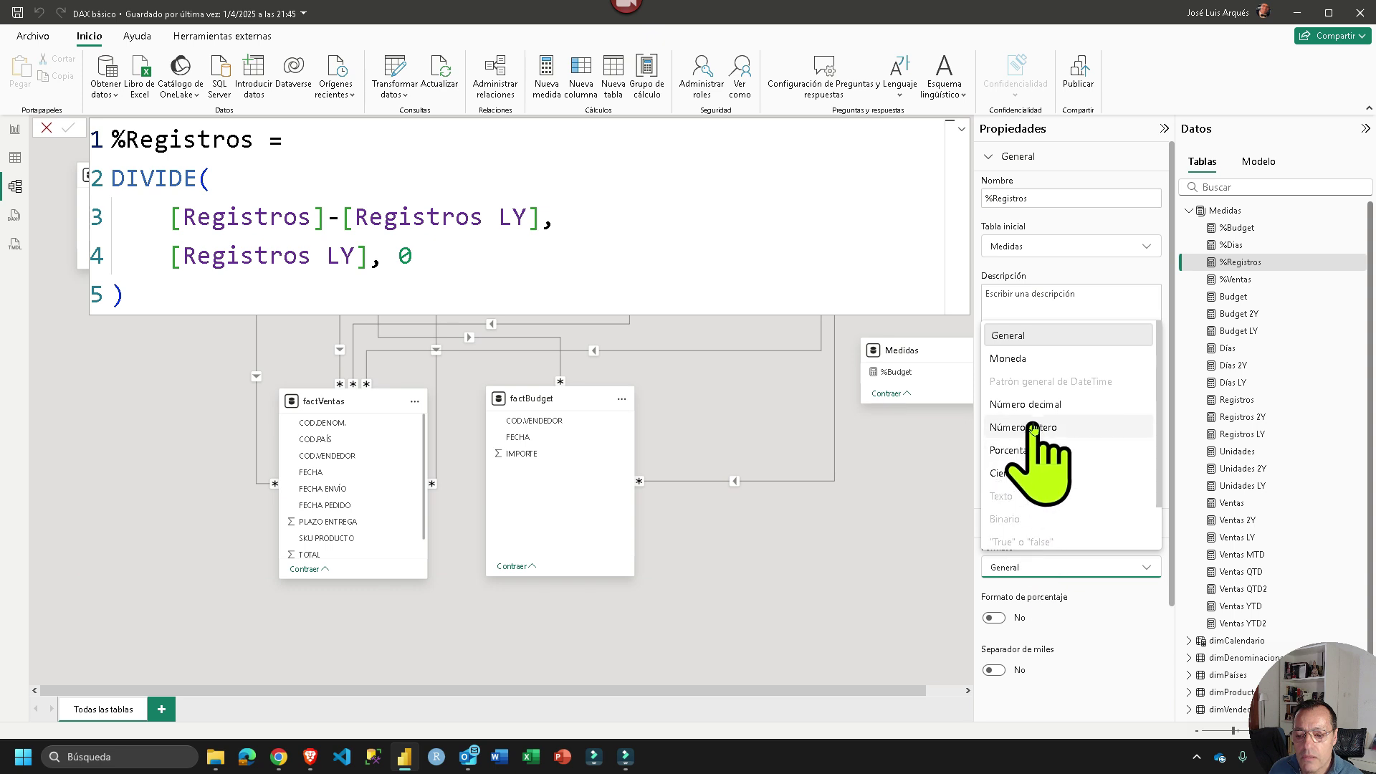
pyautogui.click(1036, 451)
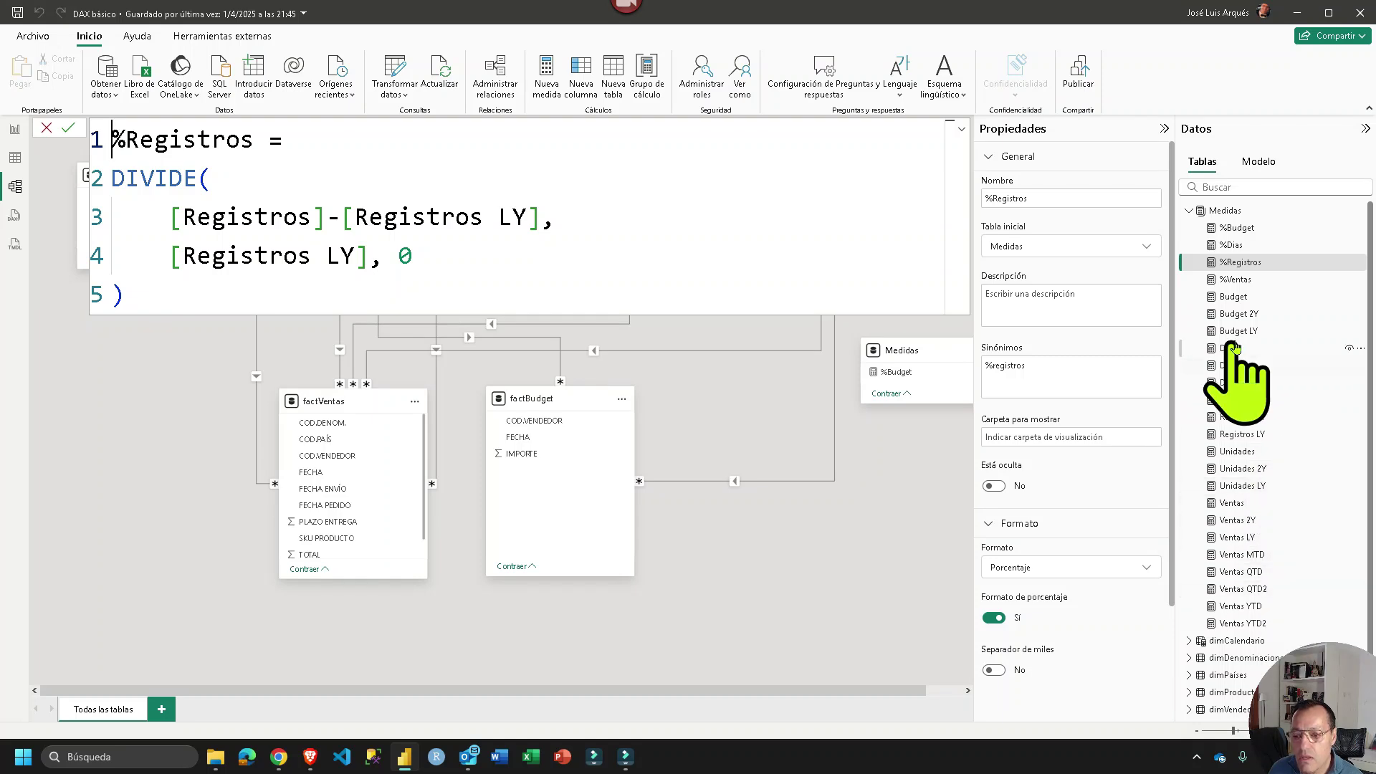
# Create another measure from the copied %Dias formula and rename it %Unidades
pyautogui.click(566, 102)
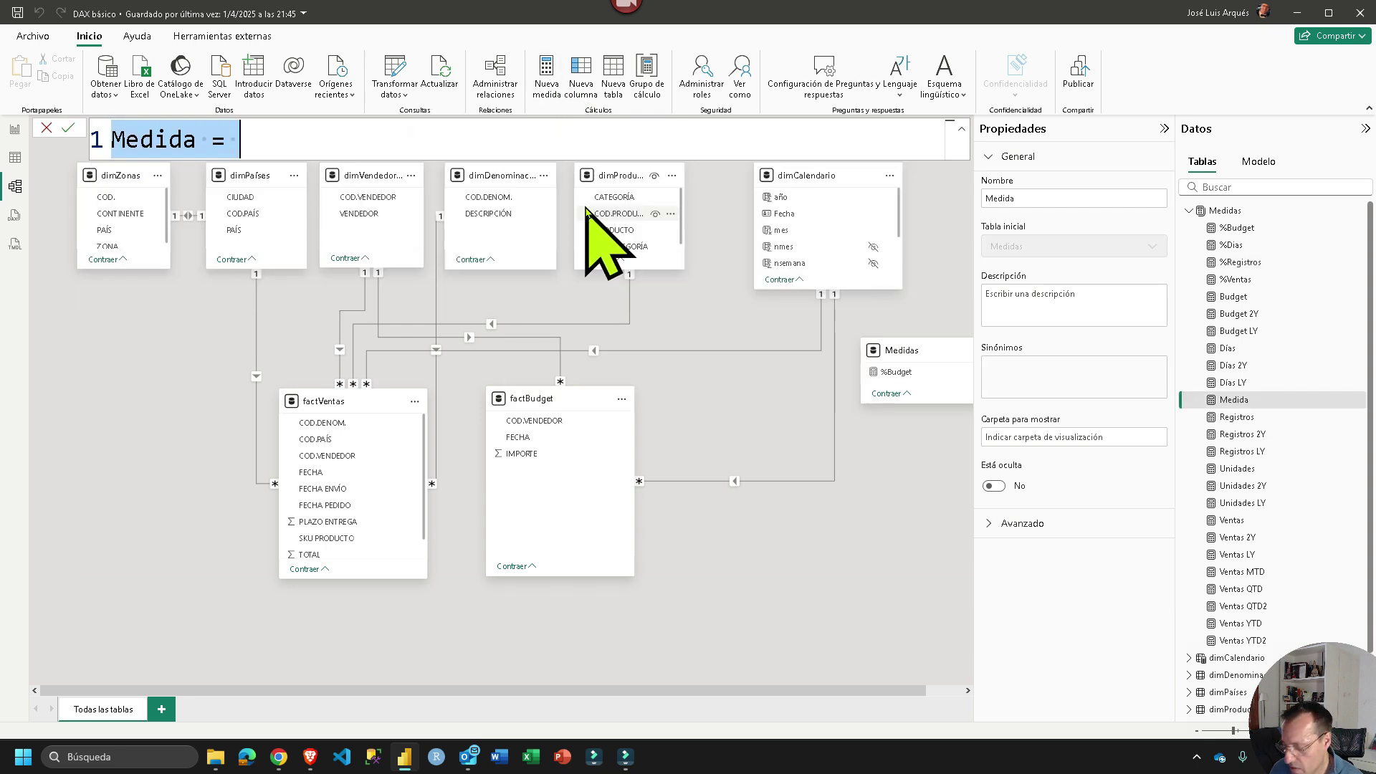
pyautogui.press('BackSpace')
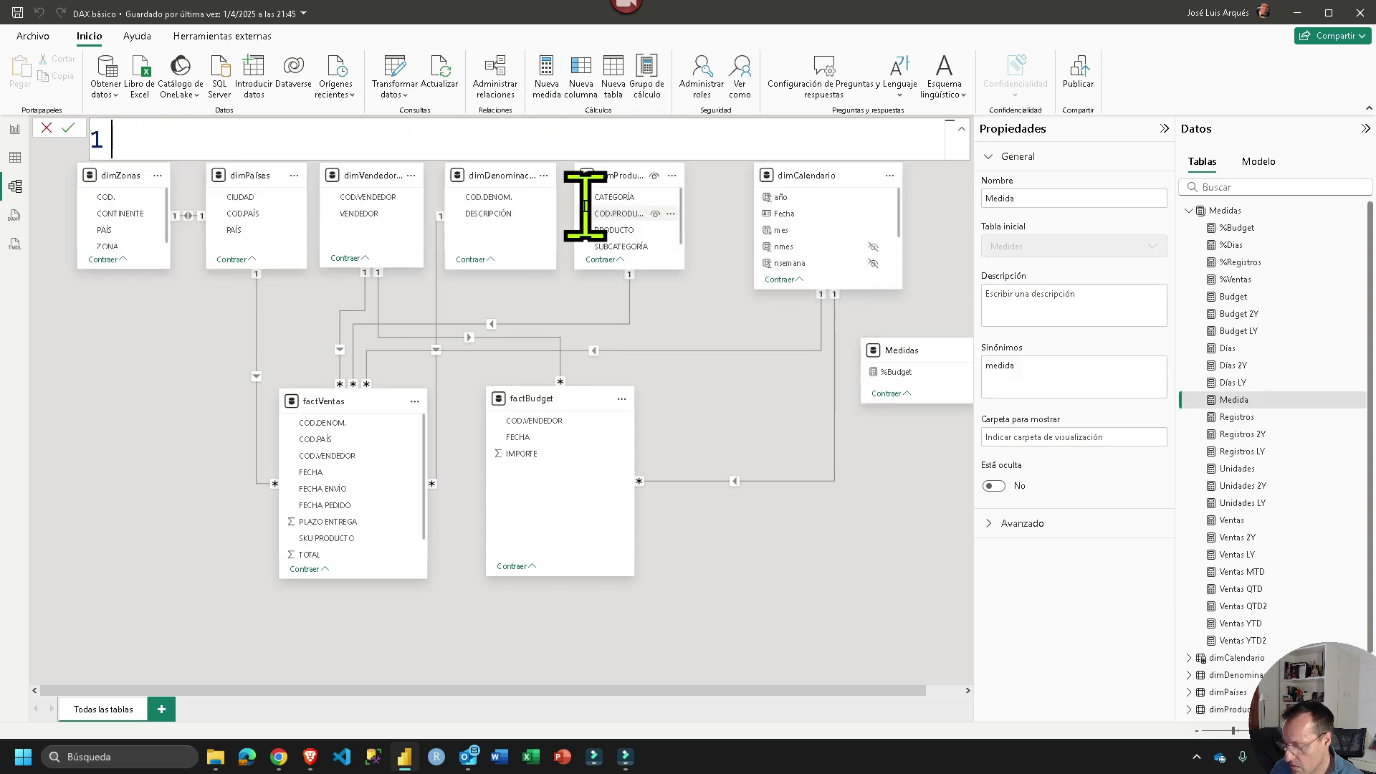
pyautogui.hotkey('ctrl', 'v')
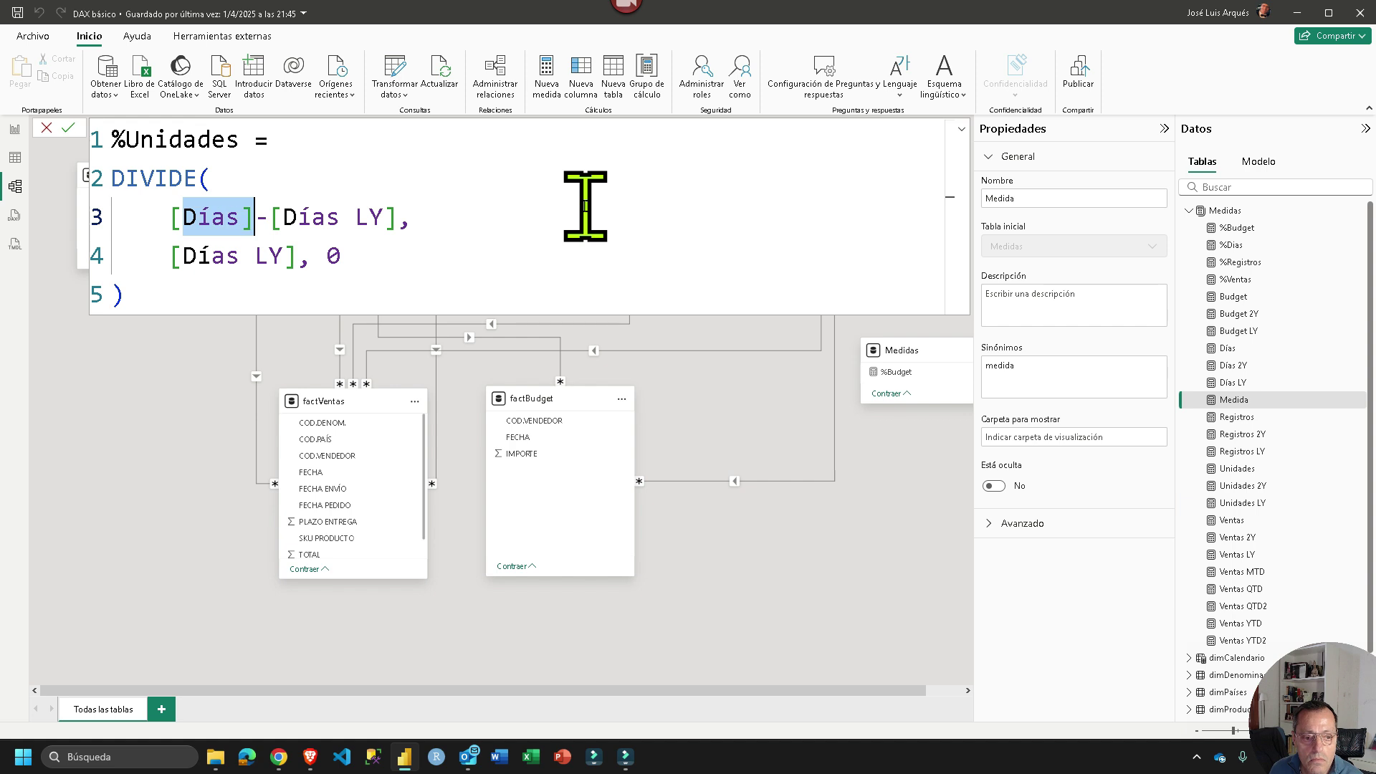
# Change the numerator of the %Unidades formula to [Unidades]-[Unidades LY]
pyautogui.write('Uni')
pyautogui.press('Tab')
pyautogui.press('Right')
pyautogui.press('Right')
pyautogui.hotkey('shift', 'Right')
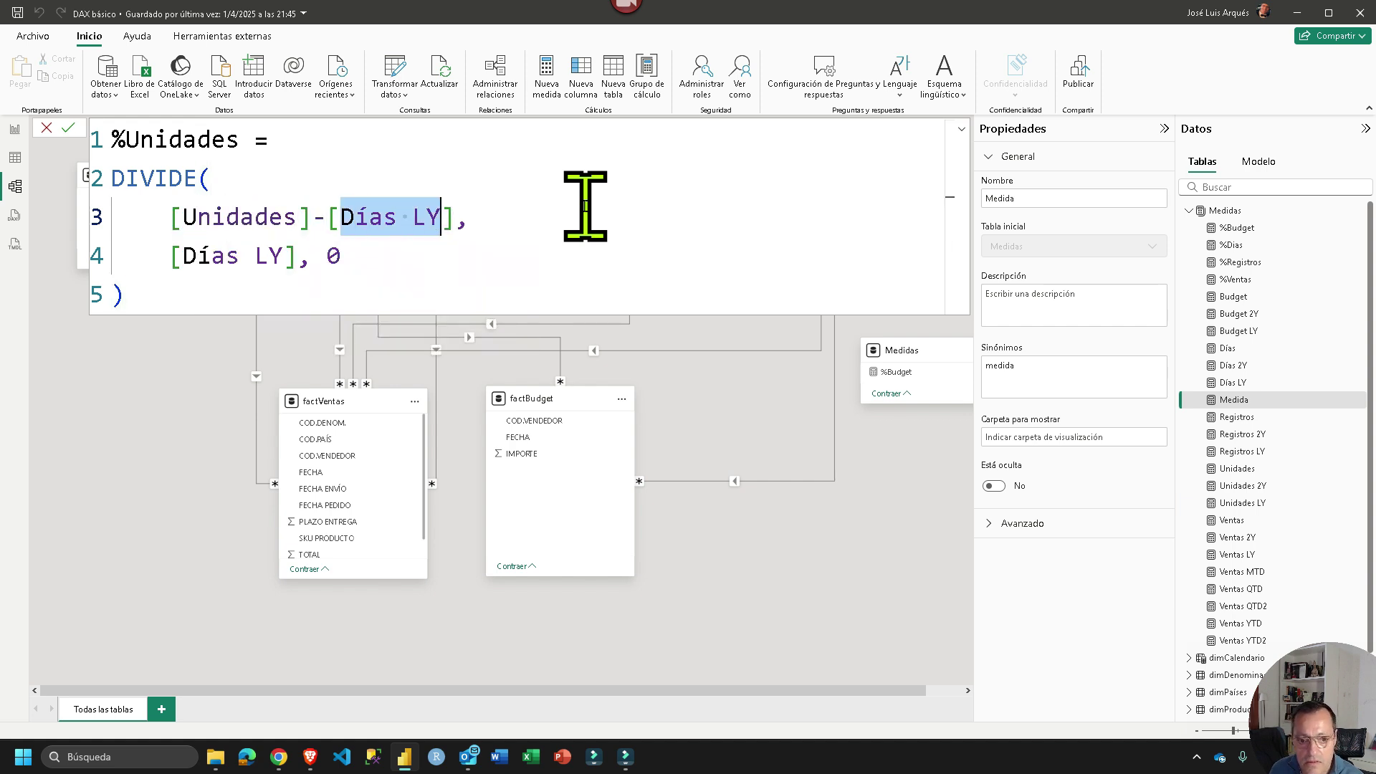
pyautogui.write('uni')
pyautogui.press('Up')
pyautogui.press('Tab')
# Replace the denominator of the %Unidades formula with [Unidades LY]
pyautogui.press('Down')
pyautogui.press('BackSpace')
pyautogui.press('BackSpace')
pyautogui.press('BackSpace')
pyautogui.press('BackSpace')
pyautogui.press('BackSpace')
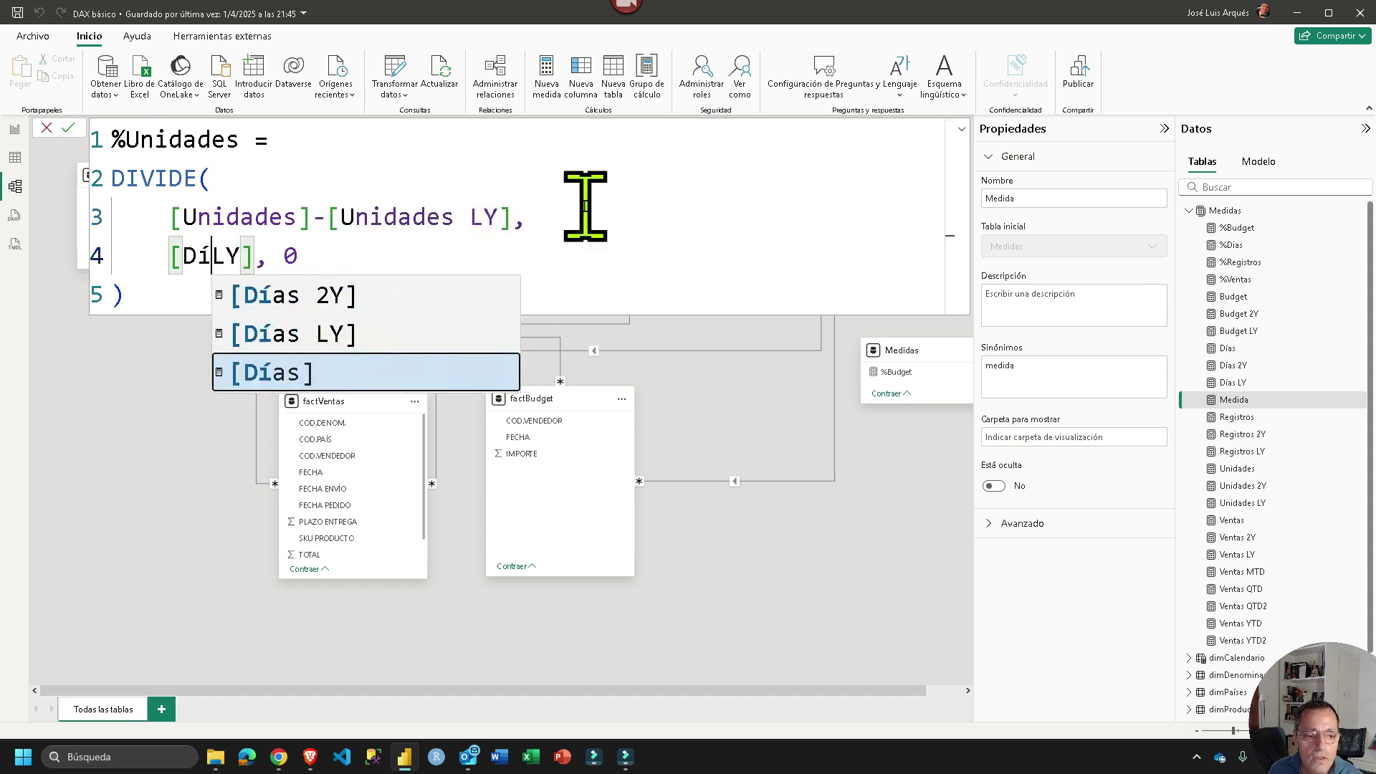
pyautogui.write('uni')
pyautogui.press('Up')
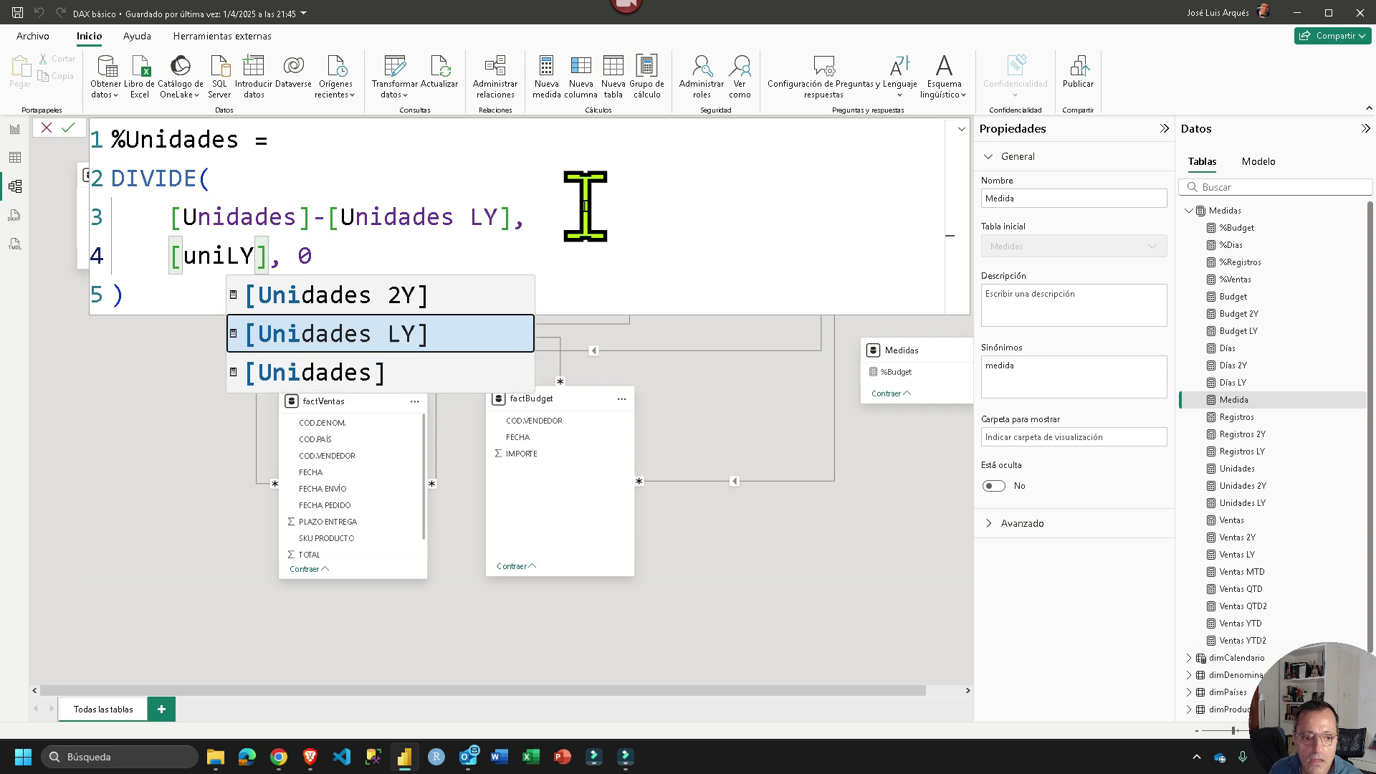
pyautogui.press('Up')
pyautogui.press('Tab')
pyautogui.press('BackSpace')
pyautogui.press('BackSpace')
pyautogui.press('BackSpace')
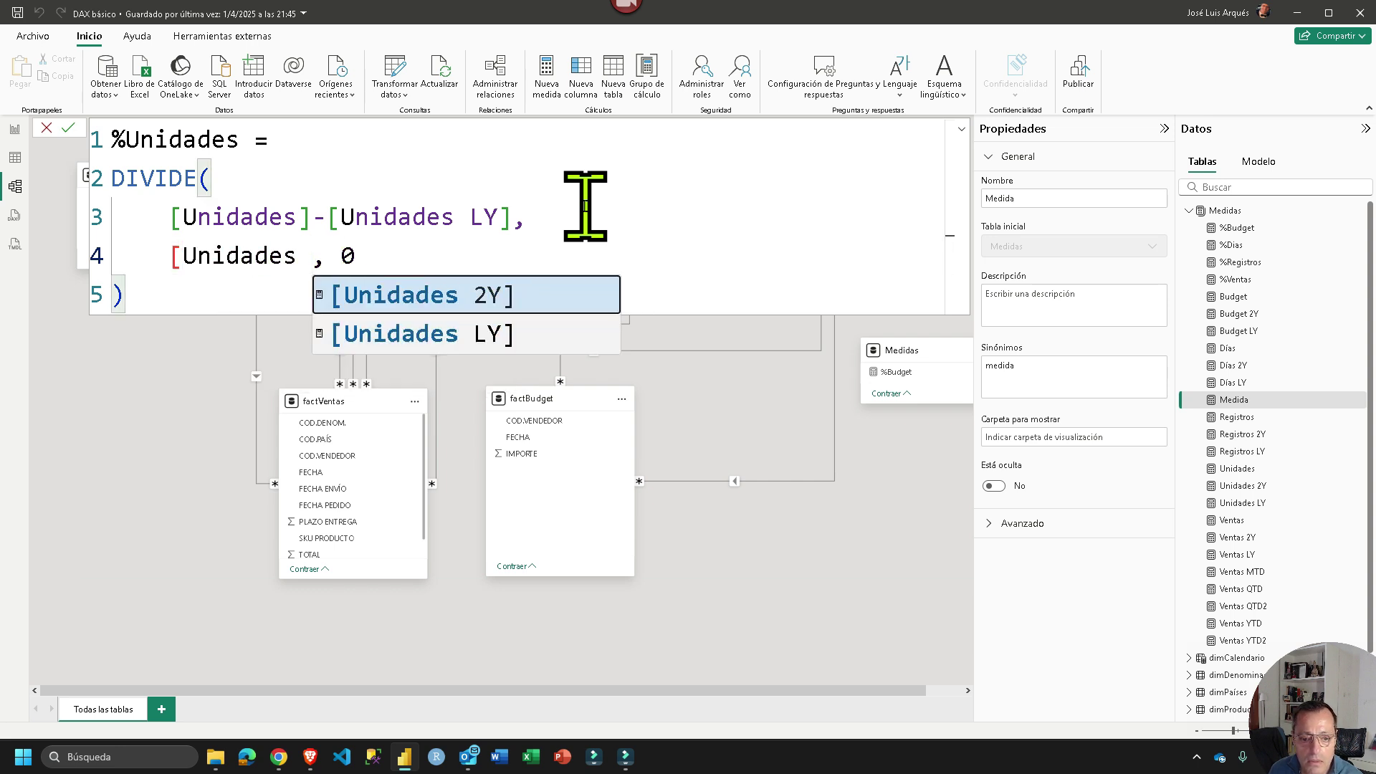
pyautogui.press('Down')
pyautogui.press('Tab')
# Commit the %Unidades measure and set its format to Porcentaje
pyautogui.click(69, 127)
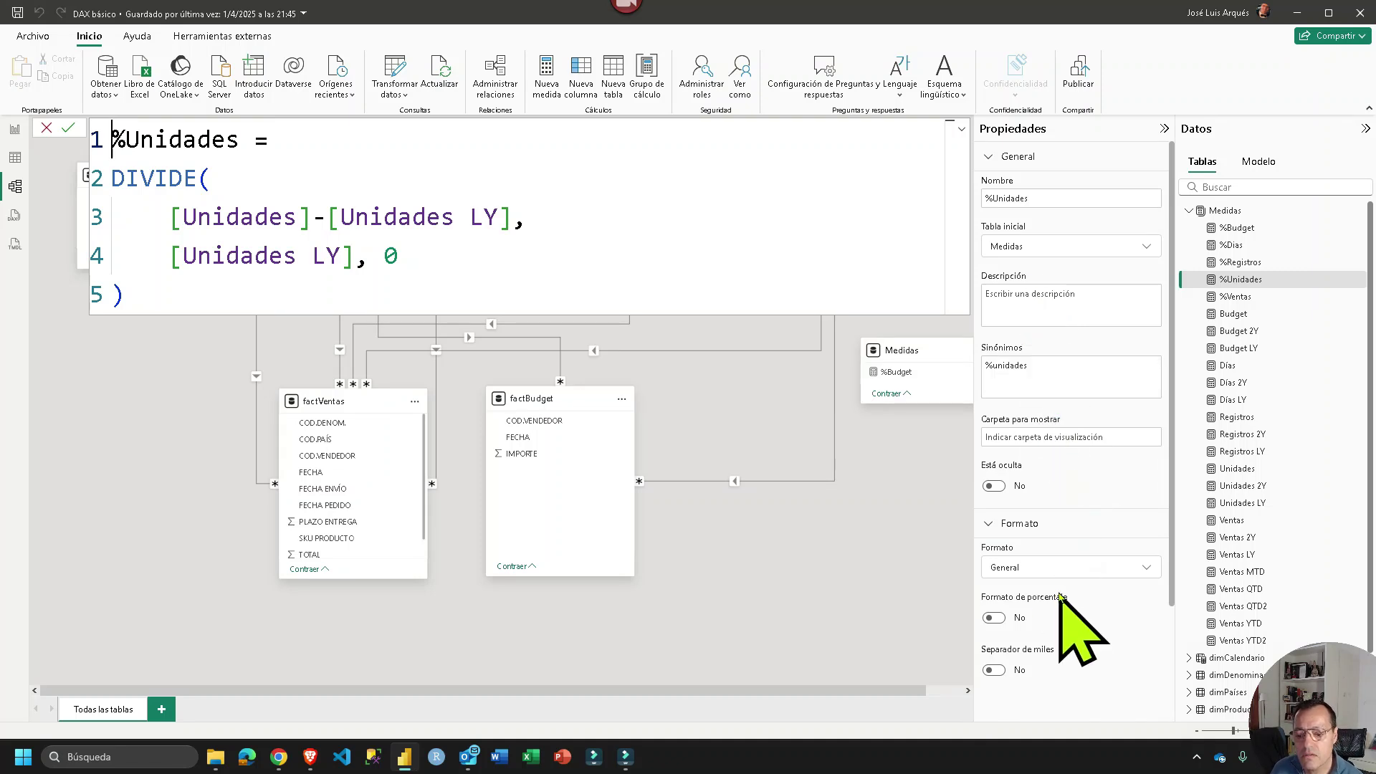
pyautogui.click(1052, 572)
pyautogui.click(1050, 572)
pyautogui.click(1050, 572)
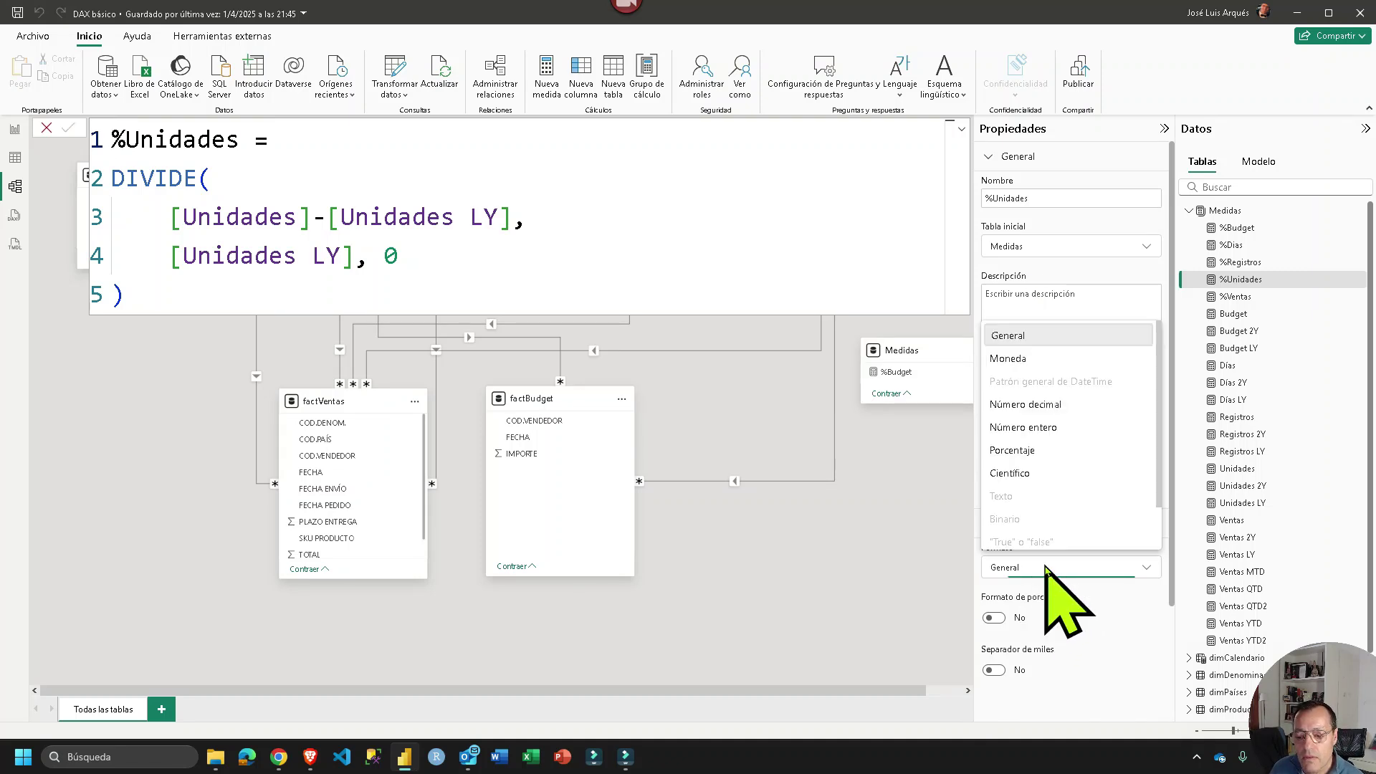
pyautogui.click(1043, 450)
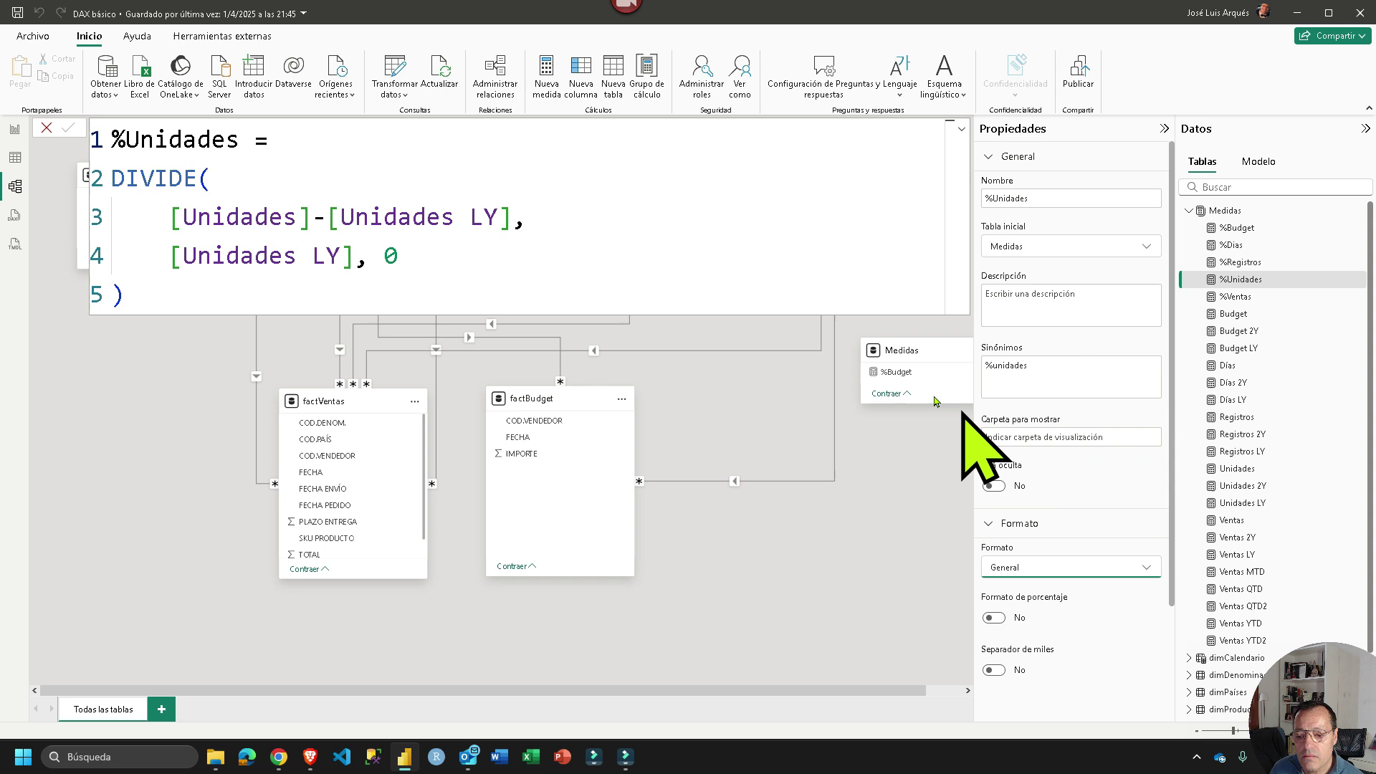
# Group the measures from %Budget to %Ventas in a display folder named Medidas porcentaje and collapse it
pyautogui.click(1247, 297)
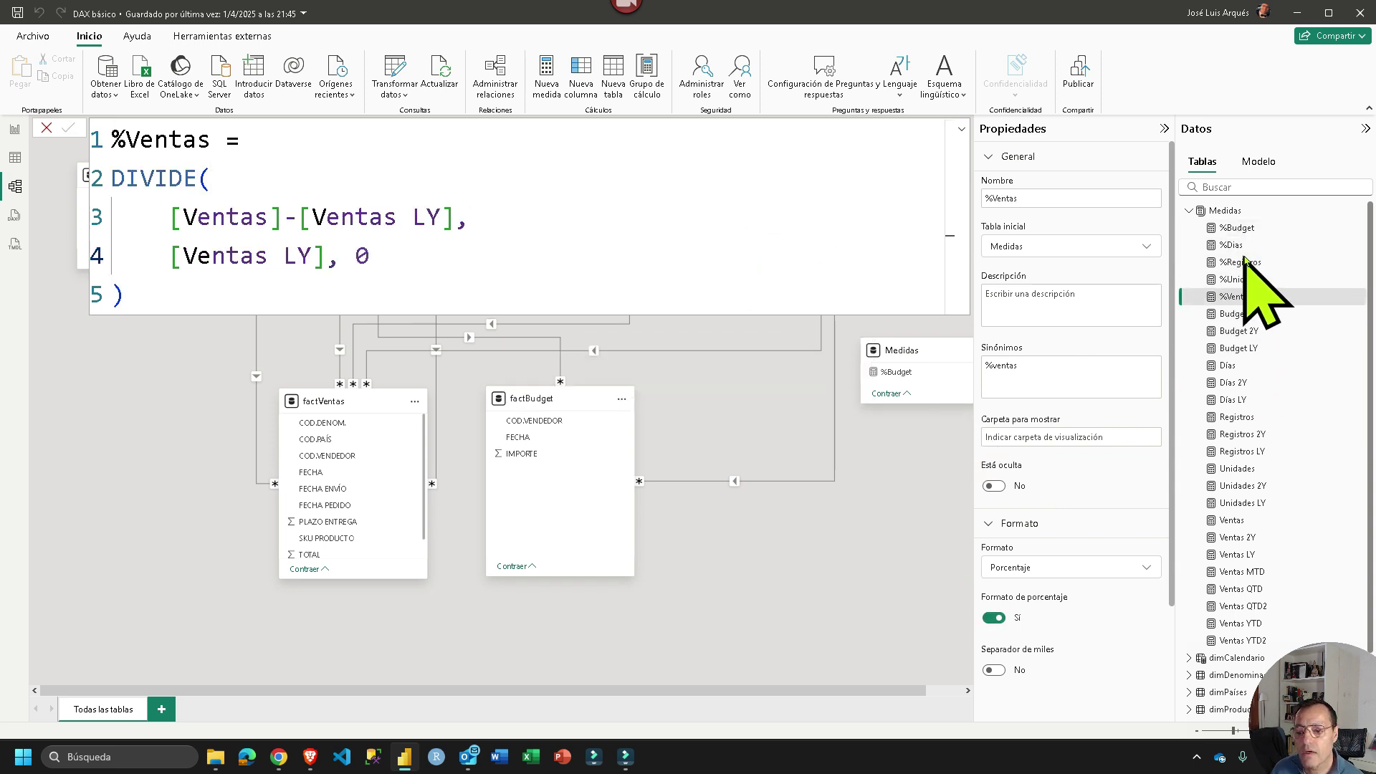
pyautogui.keyDown('shift'); pyautogui.click(1237, 228); pyautogui.keyUp('shift')
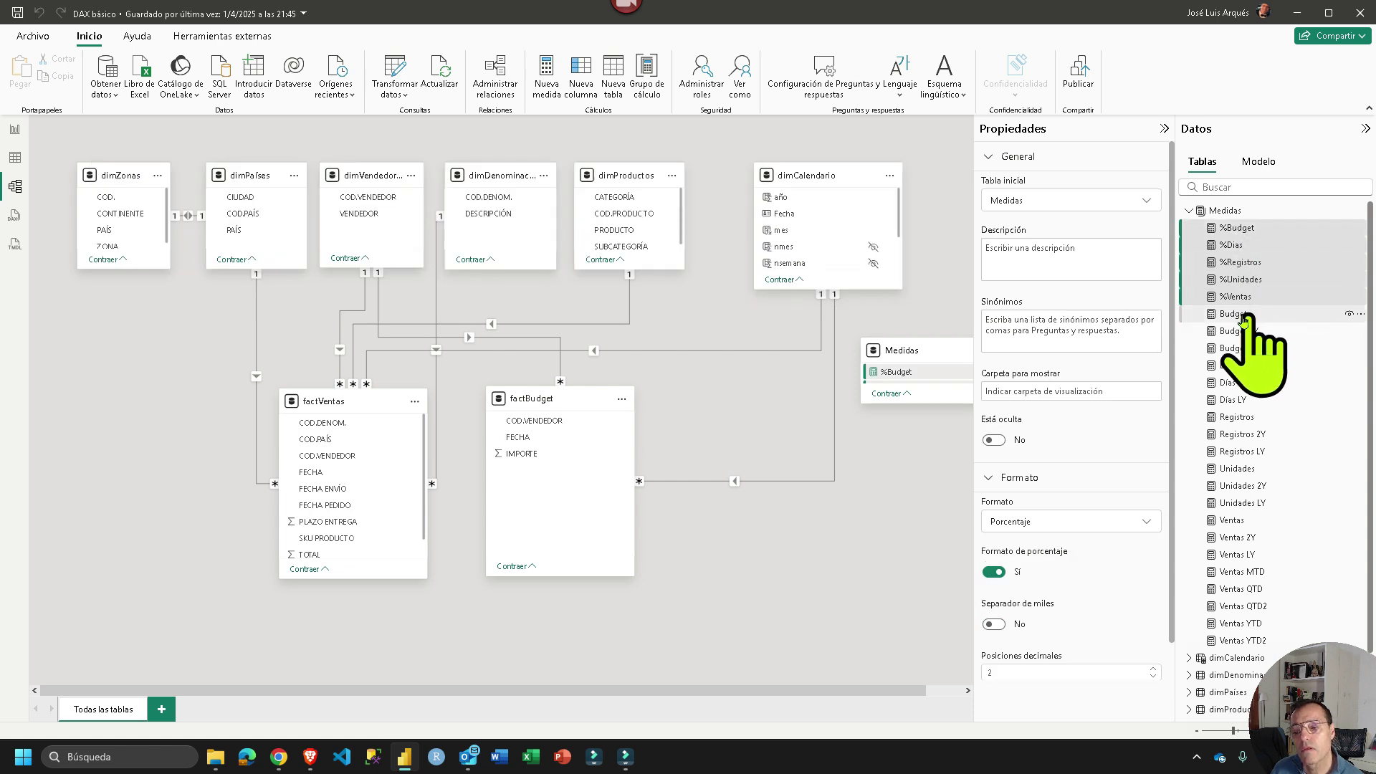
pyautogui.click(1038, 391)
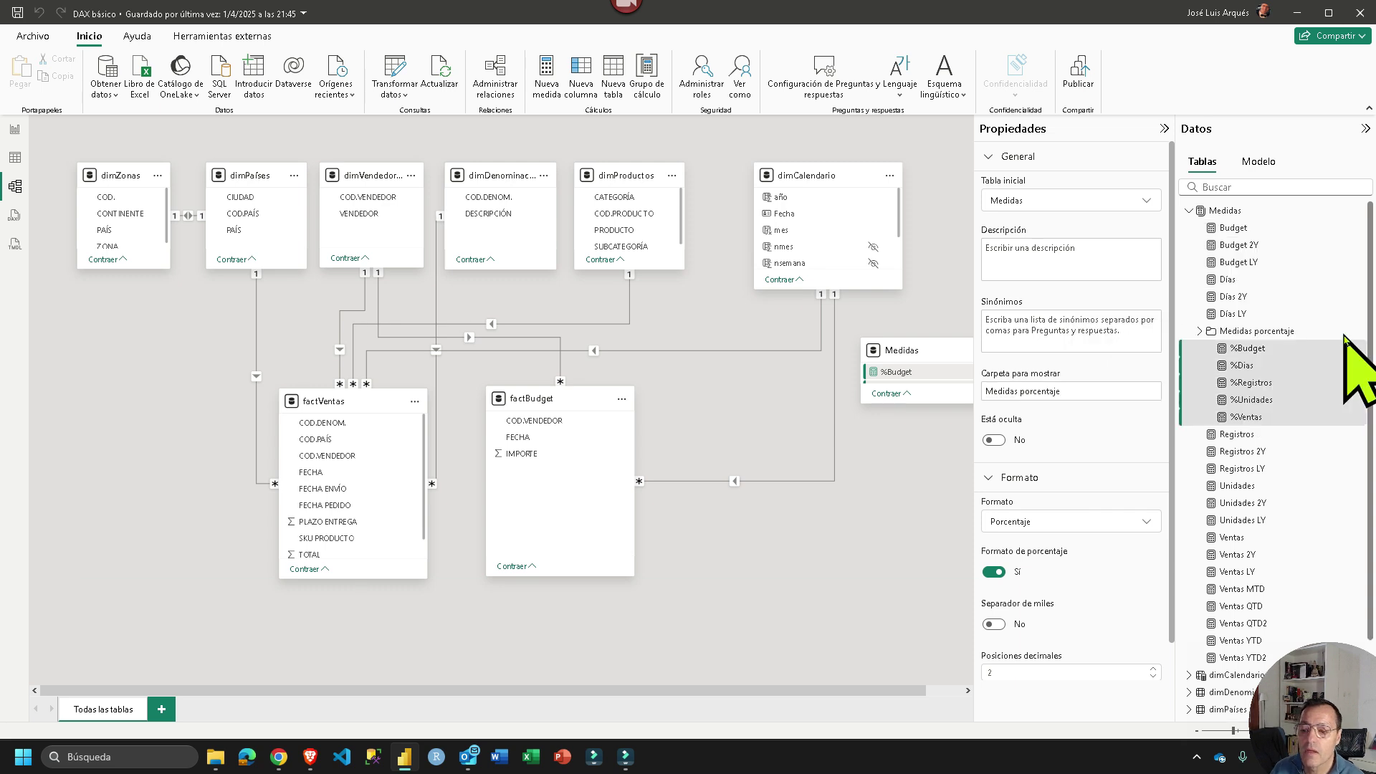
pyautogui.click(1201, 332)
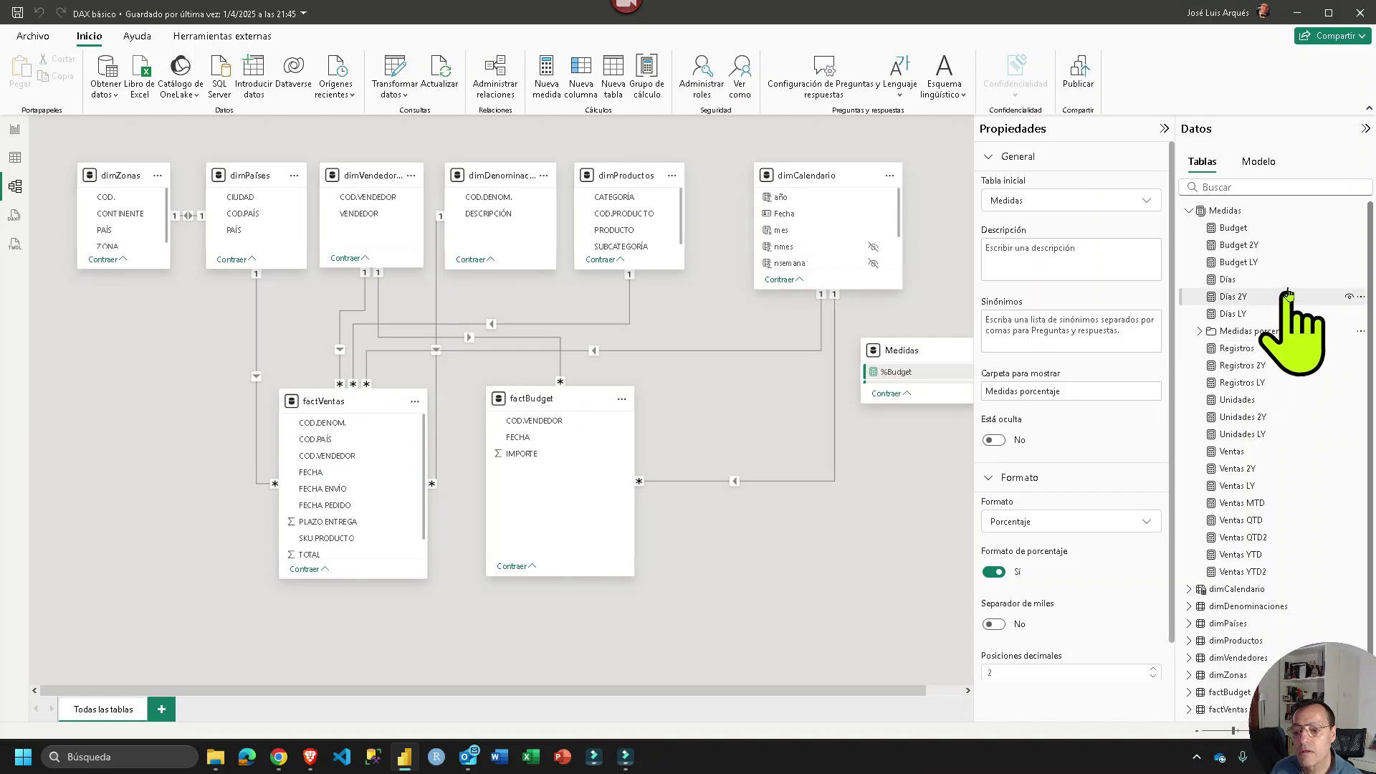
# Put all 2Y, LY, MTD, QTD, QTD2, YTD and YTD2 measures in a display folder named Medidas tiempo and collapse it
pyautogui.click(1257, 246)
pyautogui.keyDown('ctrl'); pyautogui.click(1259, 261); pyautogui.keyUp('ctrl')
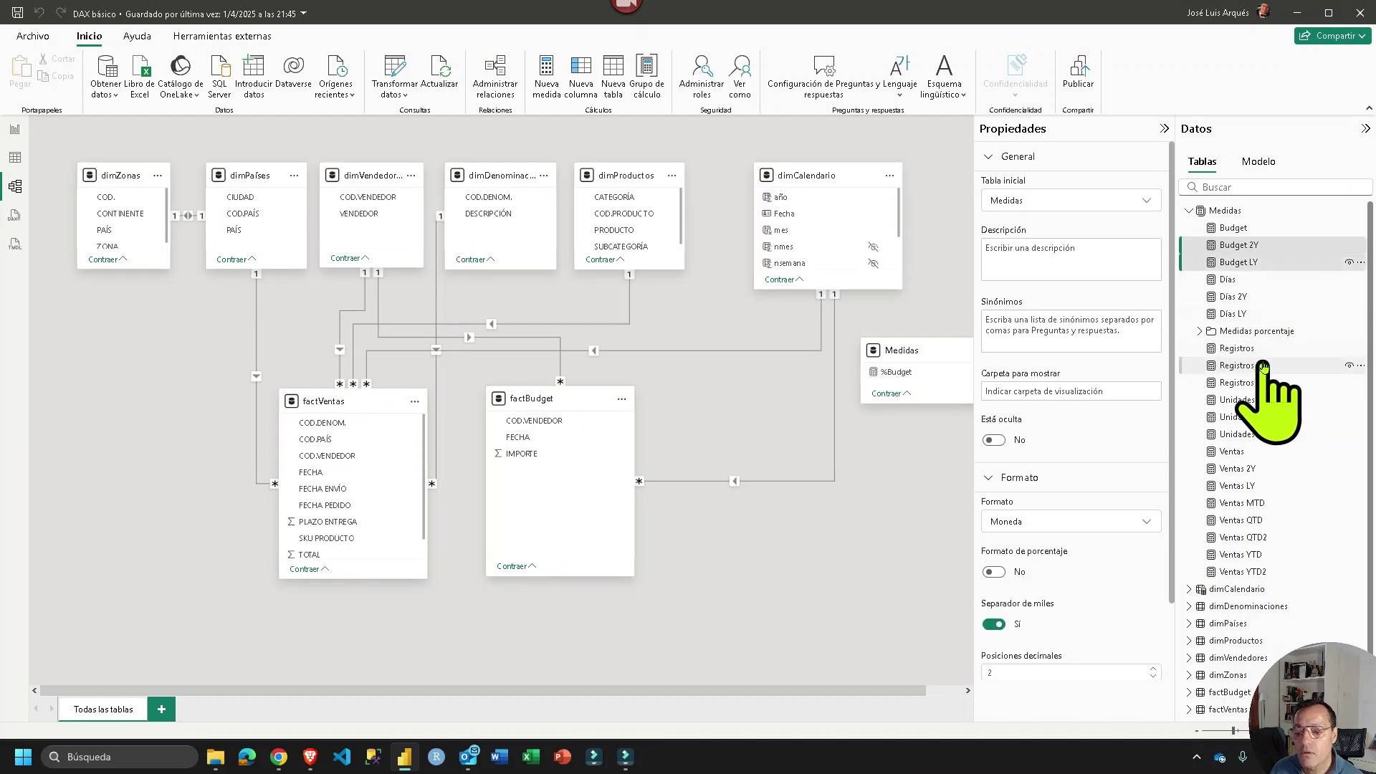
pyautogui.keyDown('ctrl'); pyautogui.click(1259, 296); pyautogui.keyUp('ctrl')
pyautogui.keyDown('ctrl'); pyautogui.click(1259, 315); pyautogui.keyUp('ctrl')
pyautogui.keyDown('ctrl'); pyautogui.click(1262, 365); pyautogui.keyUp('ctrl')
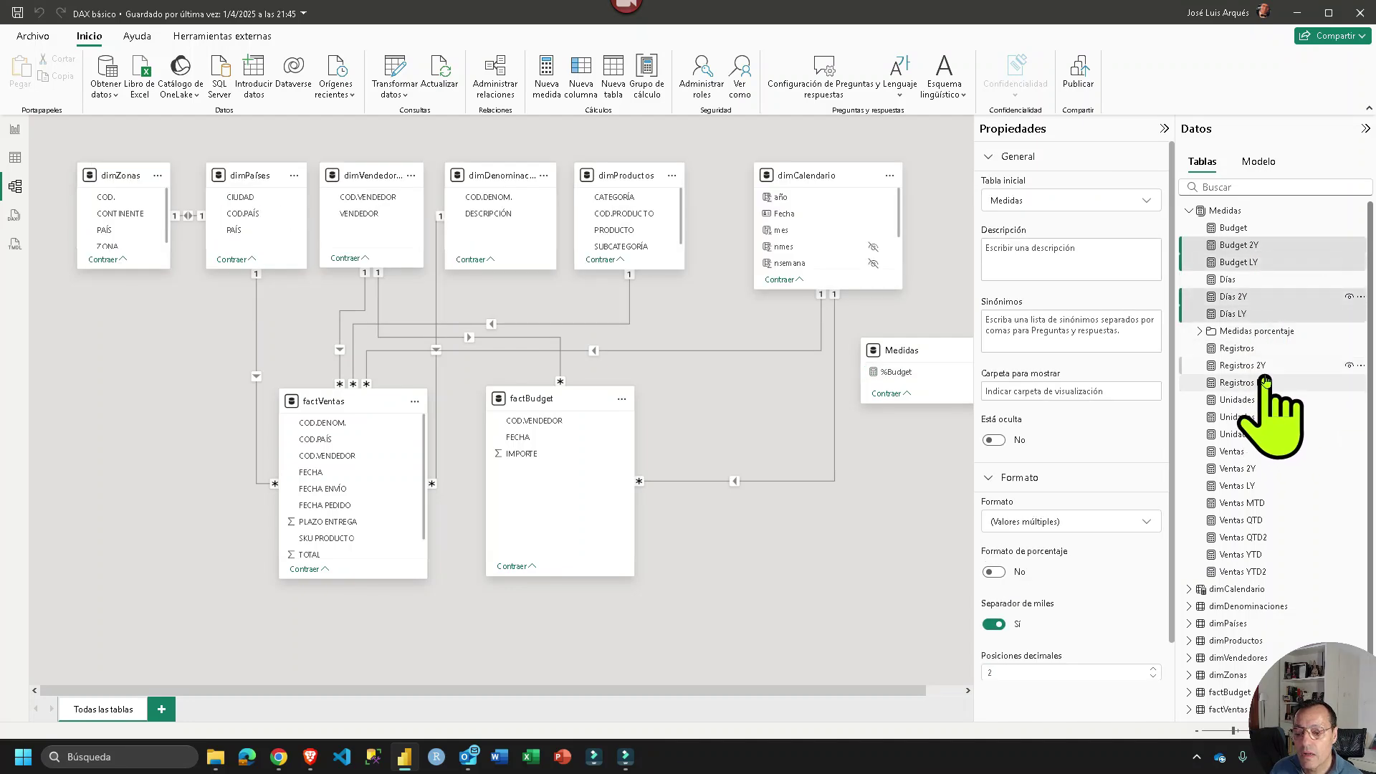
pyautogui.keyDown('ctrl'); pyautogui.click(1275, 384); pyautogui.keyUp('ctrl')
pyautogui.keyDown('ctrl'); pyautogui.click(1275, 417); pyautogui.keyUp('ctrl')
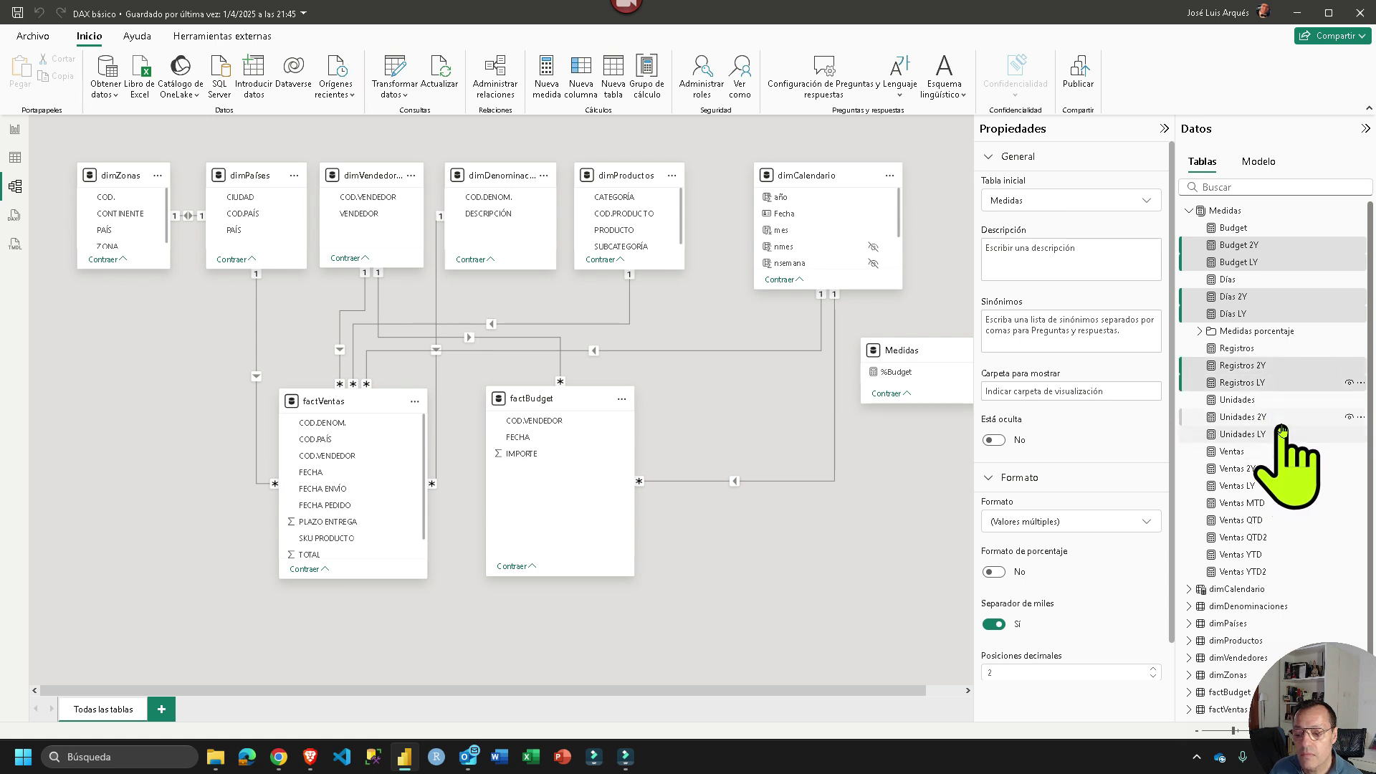
pyautogui.keyDown('ctrl'); pyautogui.click(1276, 435); pyautogui.keyUp('ctrl')
pyautogui.keyDown('ctrl'); pyautogui.click(1275, 468); pyautogui.keyUp('ctrl')
pyautogui.keyDown('ctrl'); pyautogui.click(1276, 485); pyautogui.keyUp('ctrl')
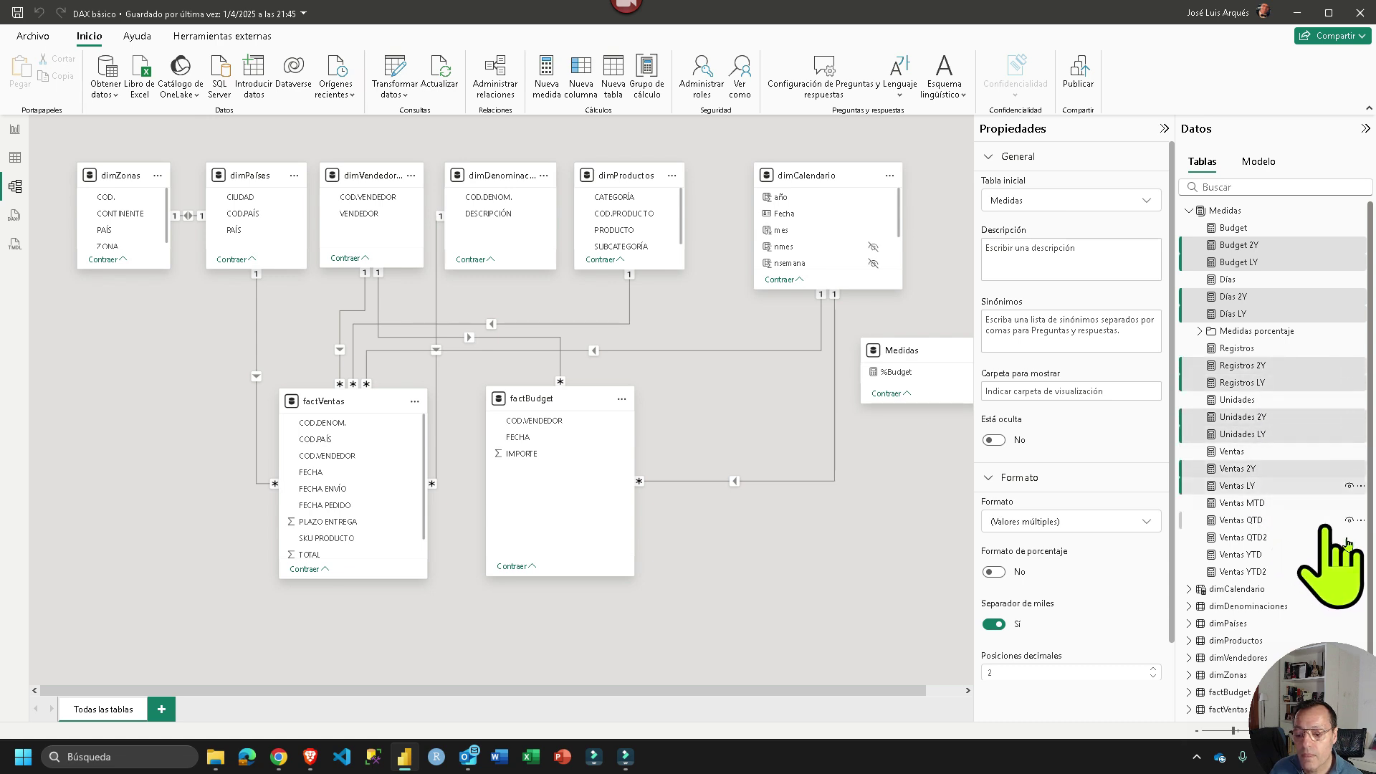
pyautogui.keyDown('ctrl'); pyautogui.click(1283, 572); pyautogui.keyUp('ctrl')
pyautogui.keyDown('ctrl'); pyautogui.click(1282, 555); pyautogui.keyUp('ctrl')
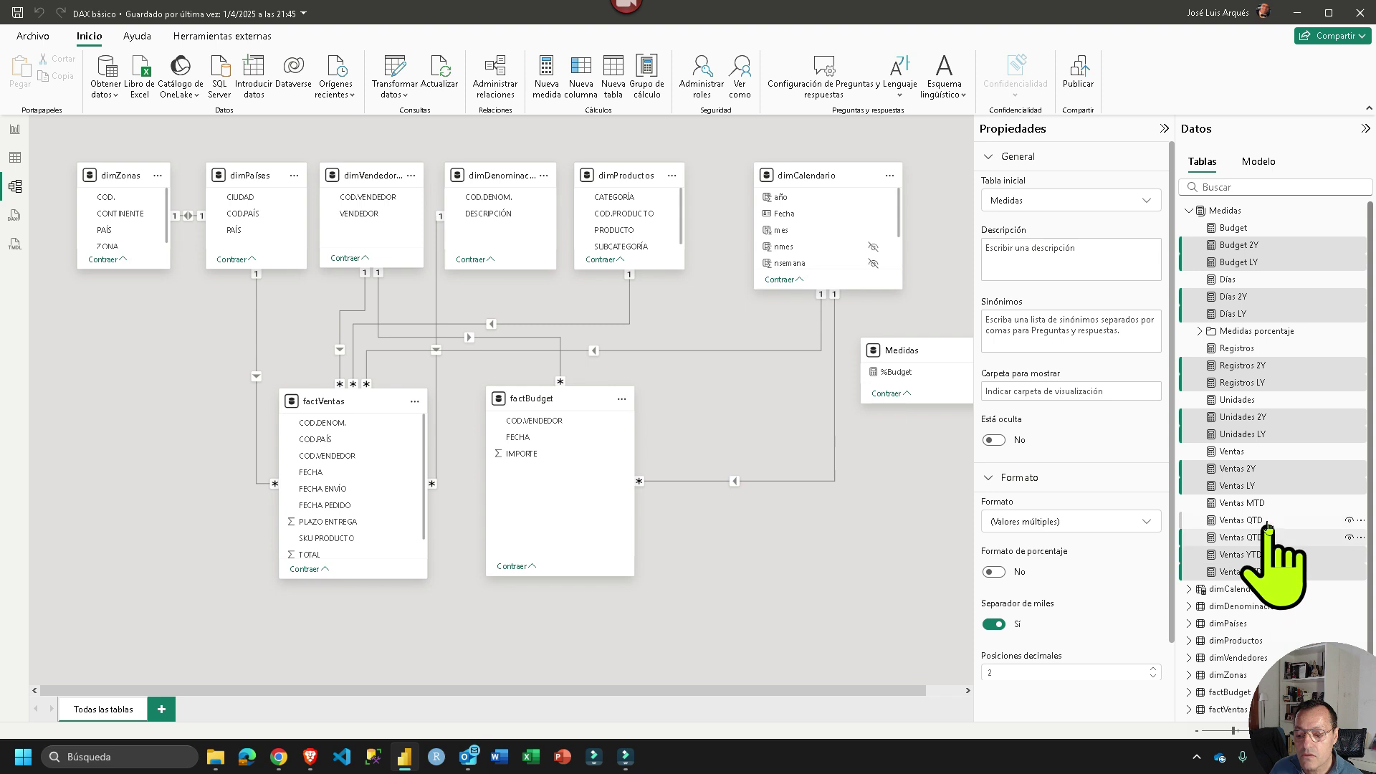
pyautogui.keyDown('ctrl'); pyautogui.click(1279, 538); pyautogui.keyUp('ctrl')
pyautogui.keyDown('ctrl'); pyautogui.click(1278, 520); pyautogui.keyUp('ctrl')
pyautogui.keyDown('ctrl'); pyautogui.click(1279, 503); pyautogui.keyUp('ctrl')
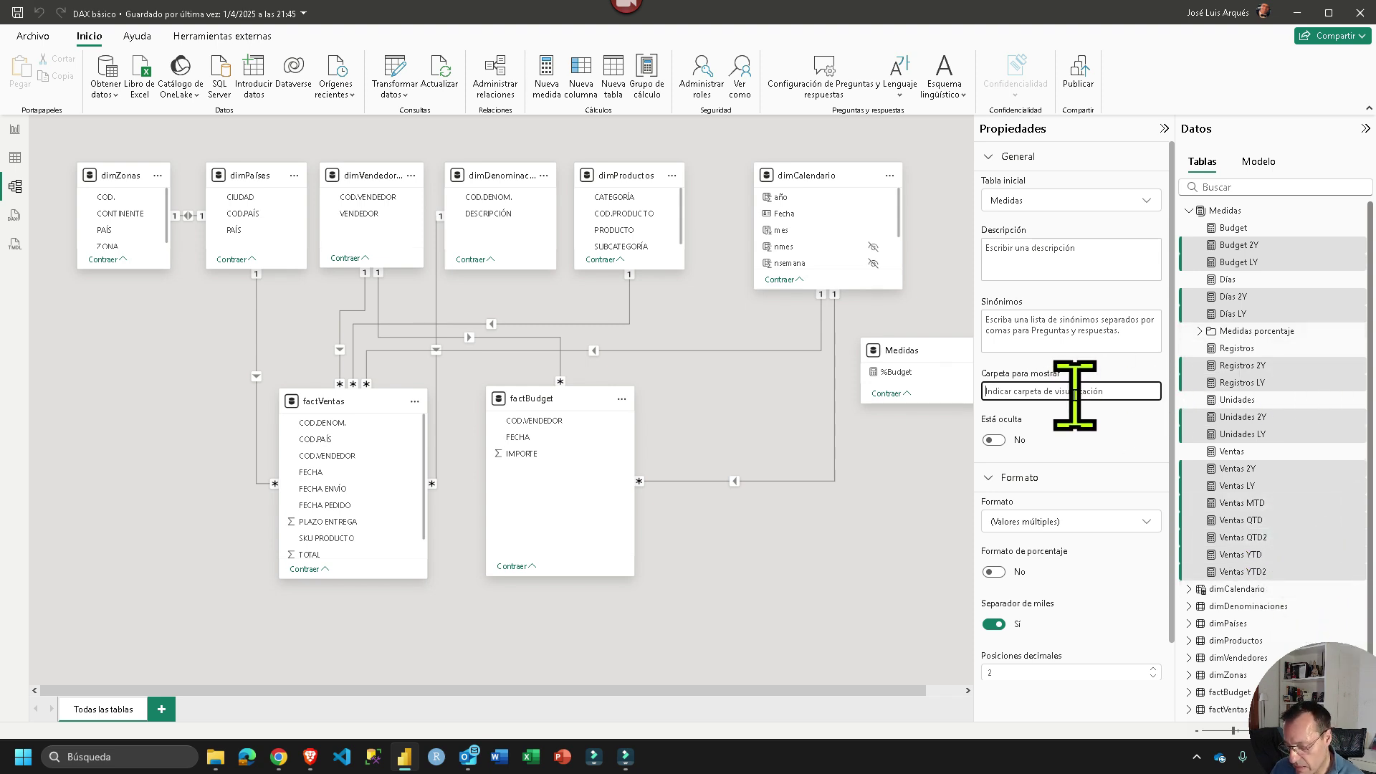
pyautogui.press('Return')
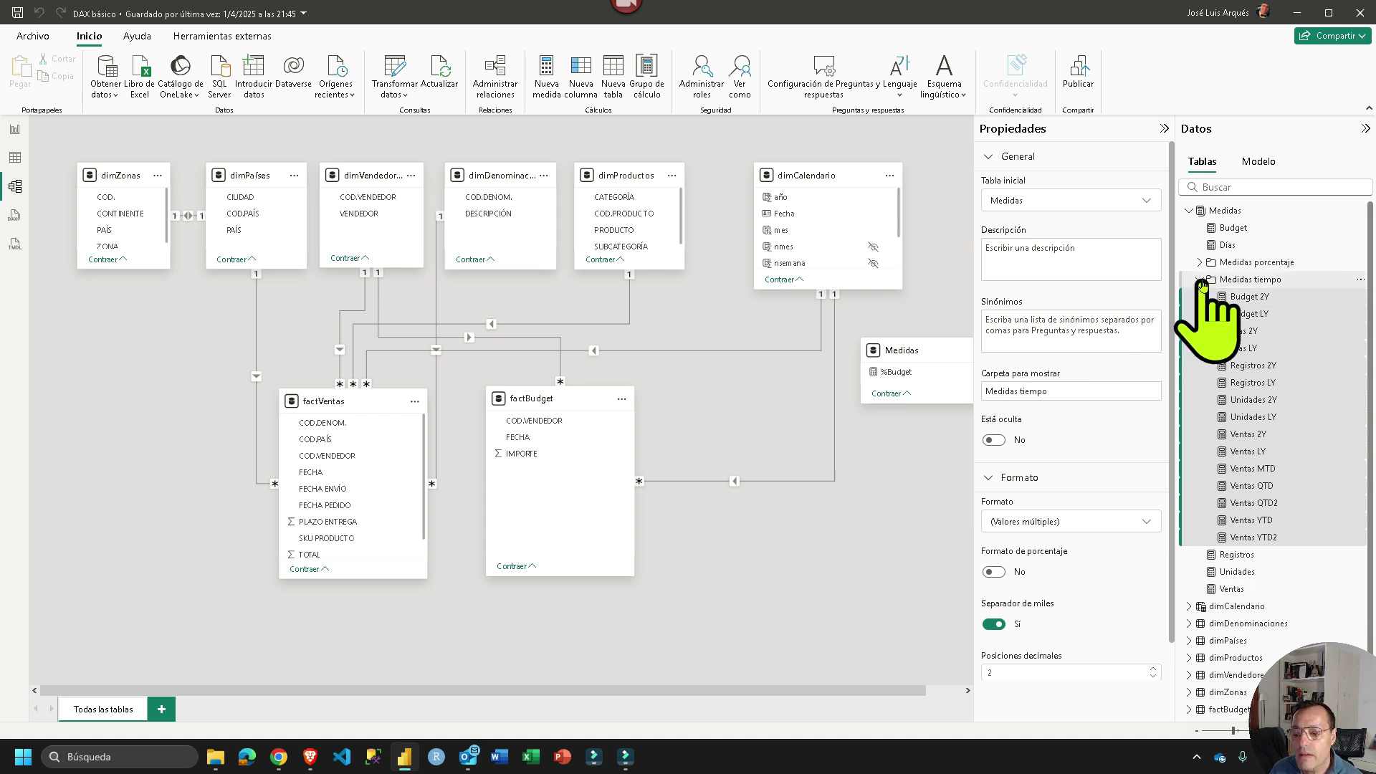
pyautogui.click(1200, 279)
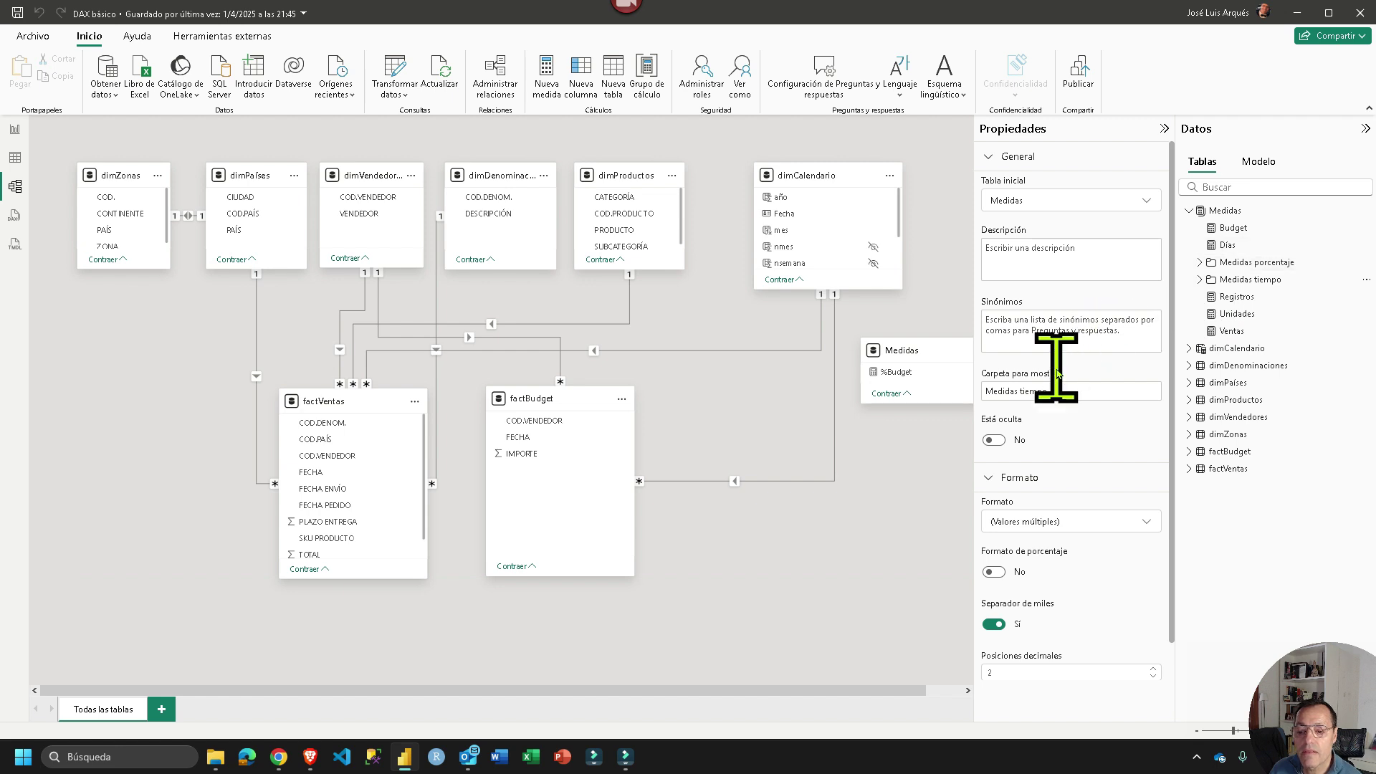
# Assign the Ventas, Unidades, Registros, Días and Budget measures to a display folder named Medidas base
pyautogui.click(1226, 332)
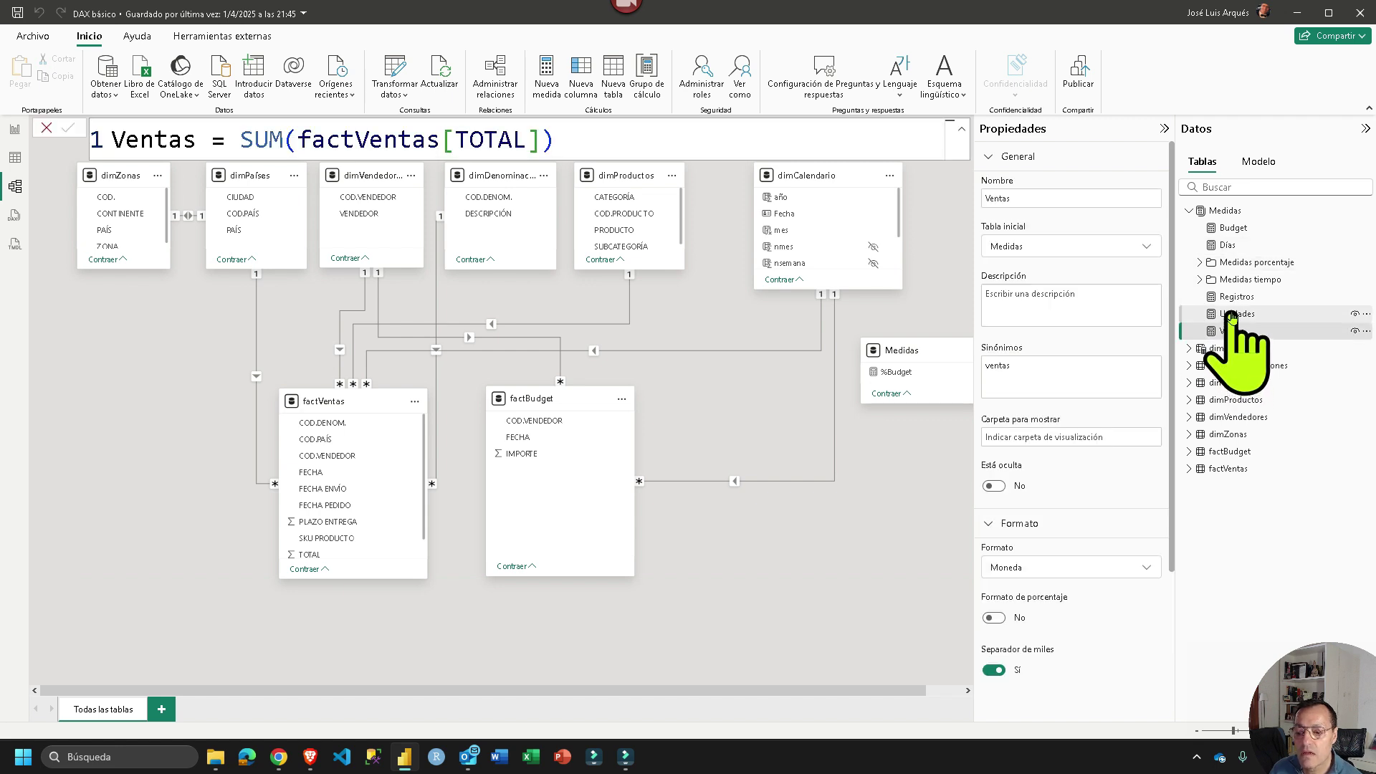
pyautogui.keyDown('ctrl'); pyautogui.click(1230, 316); pyautogui.keyUp('ctrl')
pyautogui.keyDown('ctrl'); pyautogui.click(1234, 296); pyautogui.keyUp('ctrl')
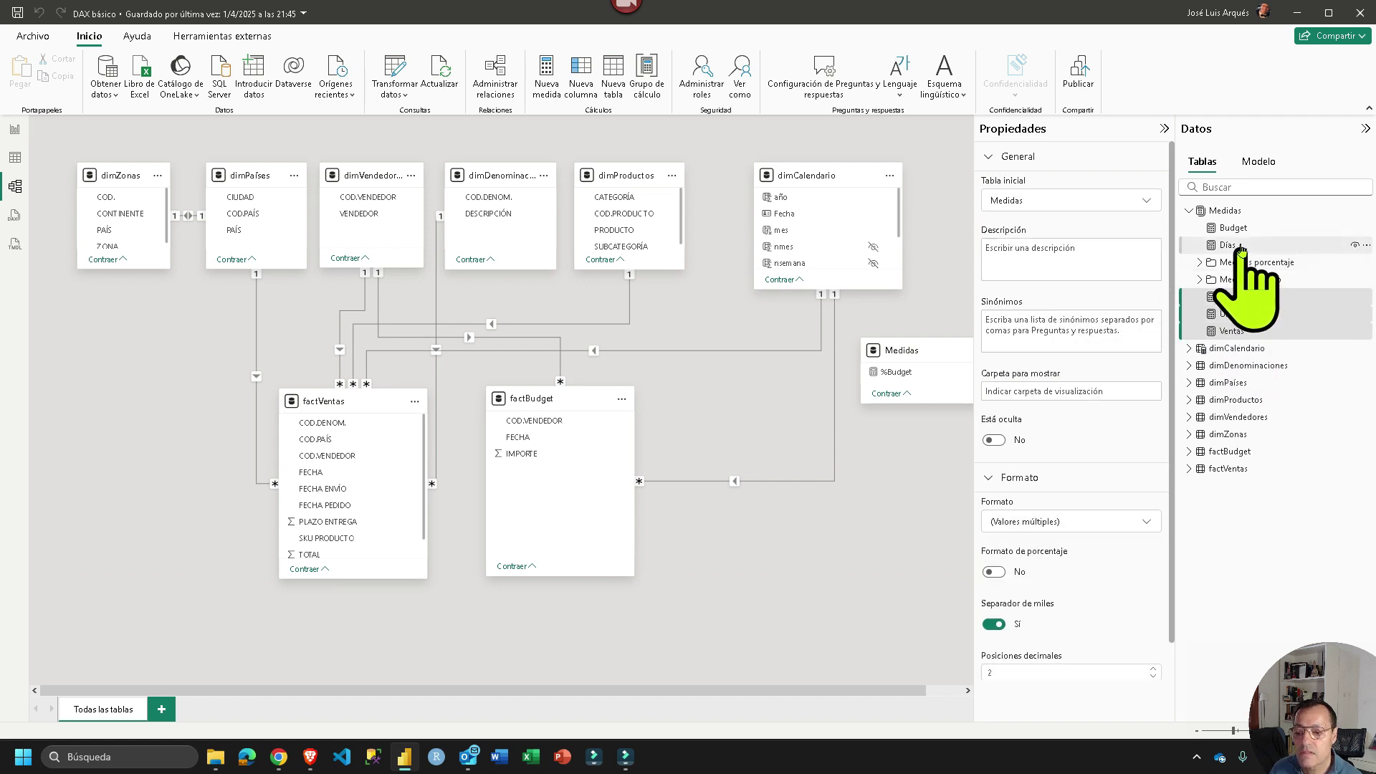
pyautogui.keyDown('ctrl'); pyautogui.click(1227, 245); pyautogui.keyUp('ctrl')
pyautogui.keyDown('ctrl'); pyautogui.click(1233, 228); pyautogui.keyUp('ctrl')
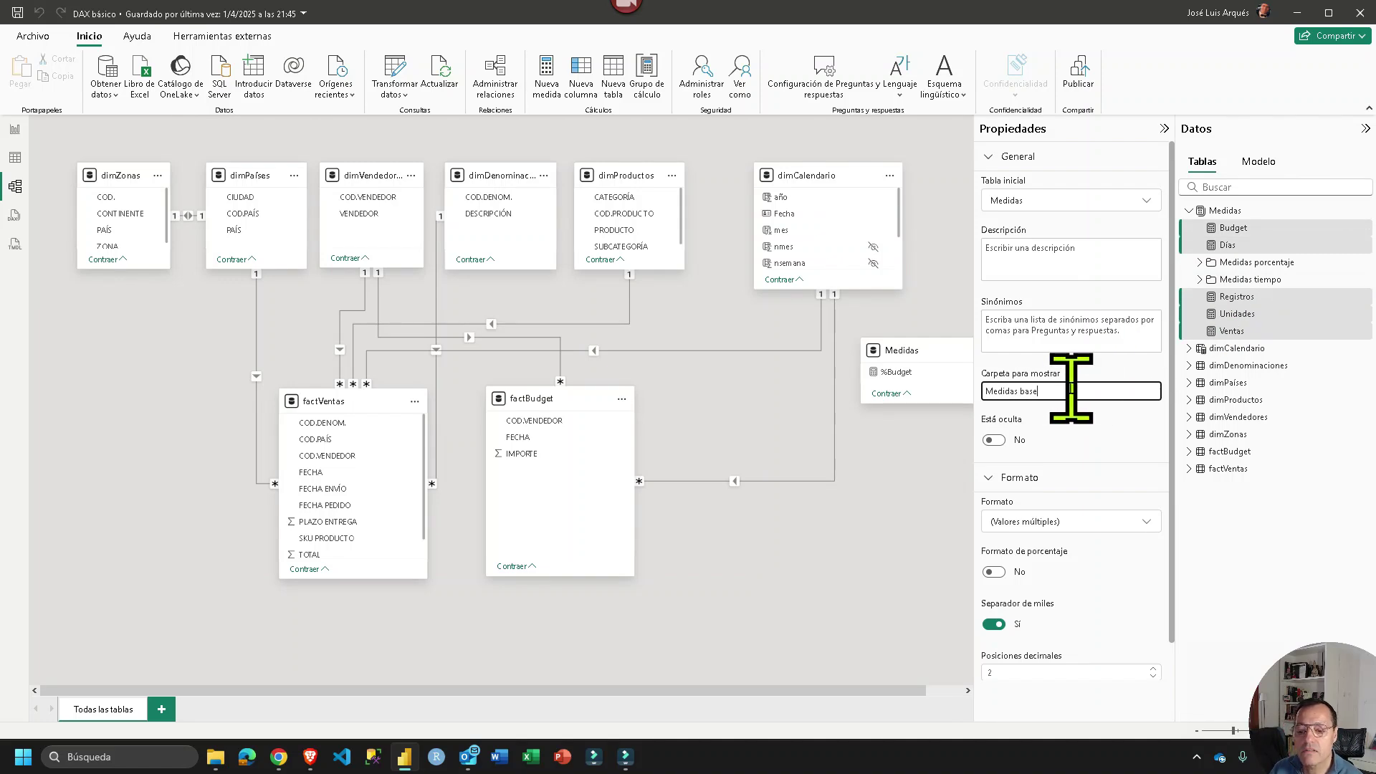
pyautogui.click(1072, 390)
pyautogui.write('Medidas base')
pyautogui.press('Return')
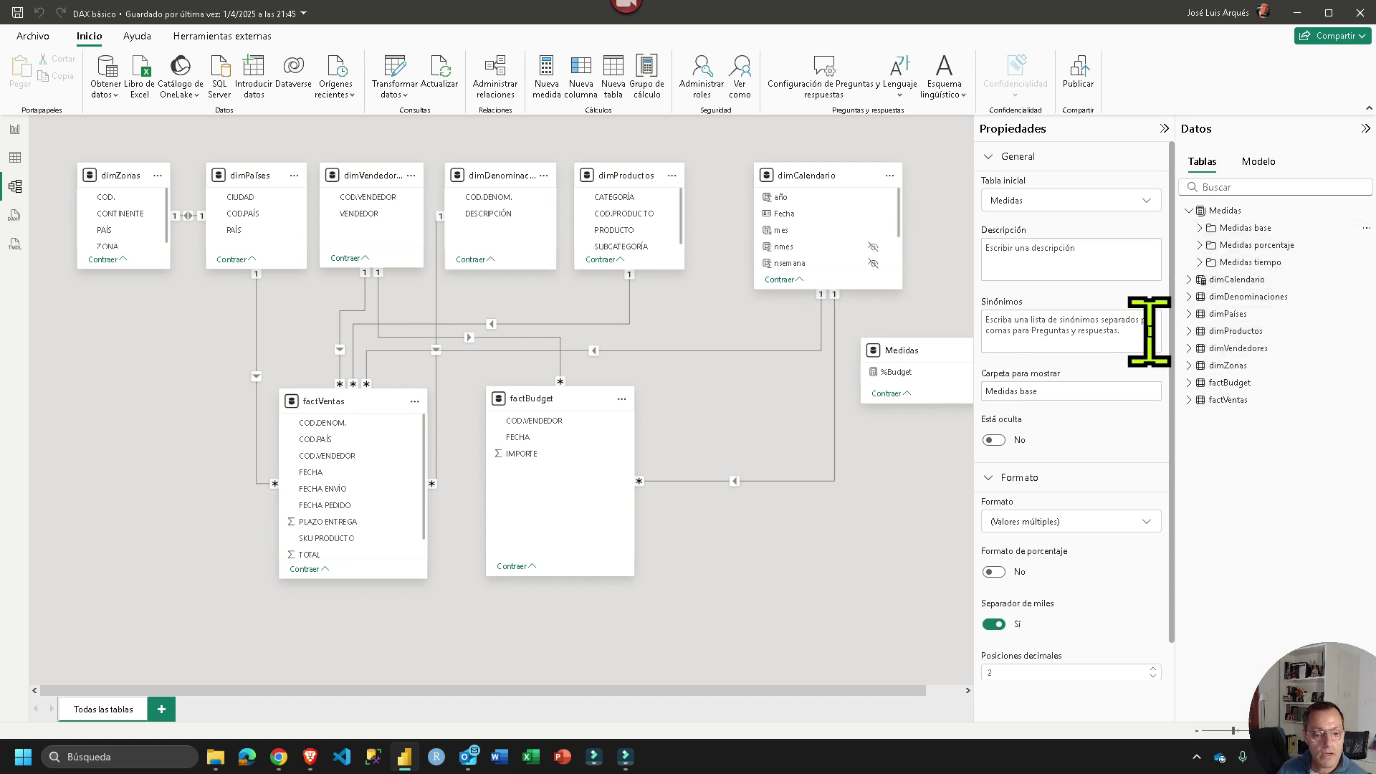
# Move the Ventas MTD, QTD, QTD2, YTD and YTD2 measures to the display subfolder Medidas tiempo\Acumulados and collapse the parent folder
pyautogui.click(1201, 264)
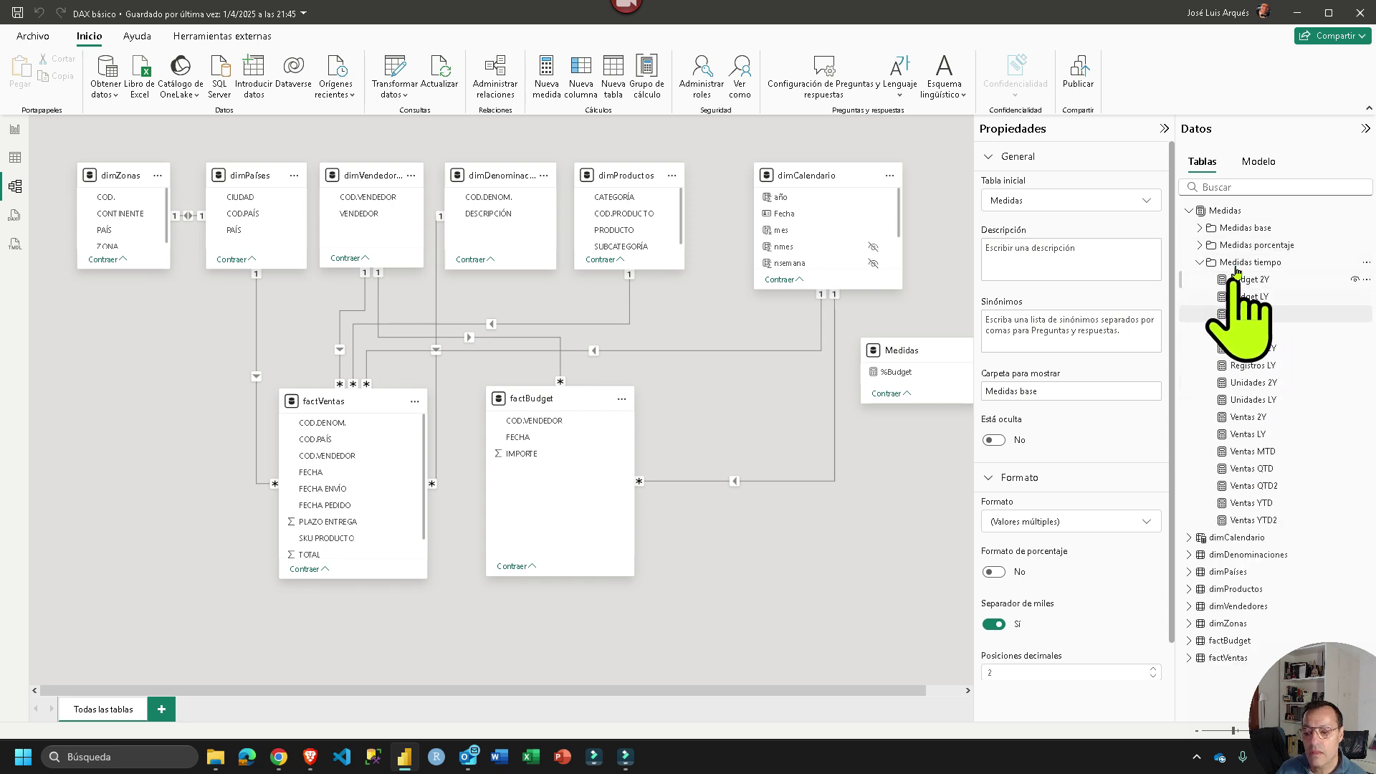
pyautogui.click(1250, 453)
pyautogui.keyDown('ctrl'); pyautogui.click(1255, 469); pyautogui.keyUp('ctrl')
pyautogui.keyDown('ctrl'); pyautogui.click(1262, 487); pyautogui.keyUp('ctrl')
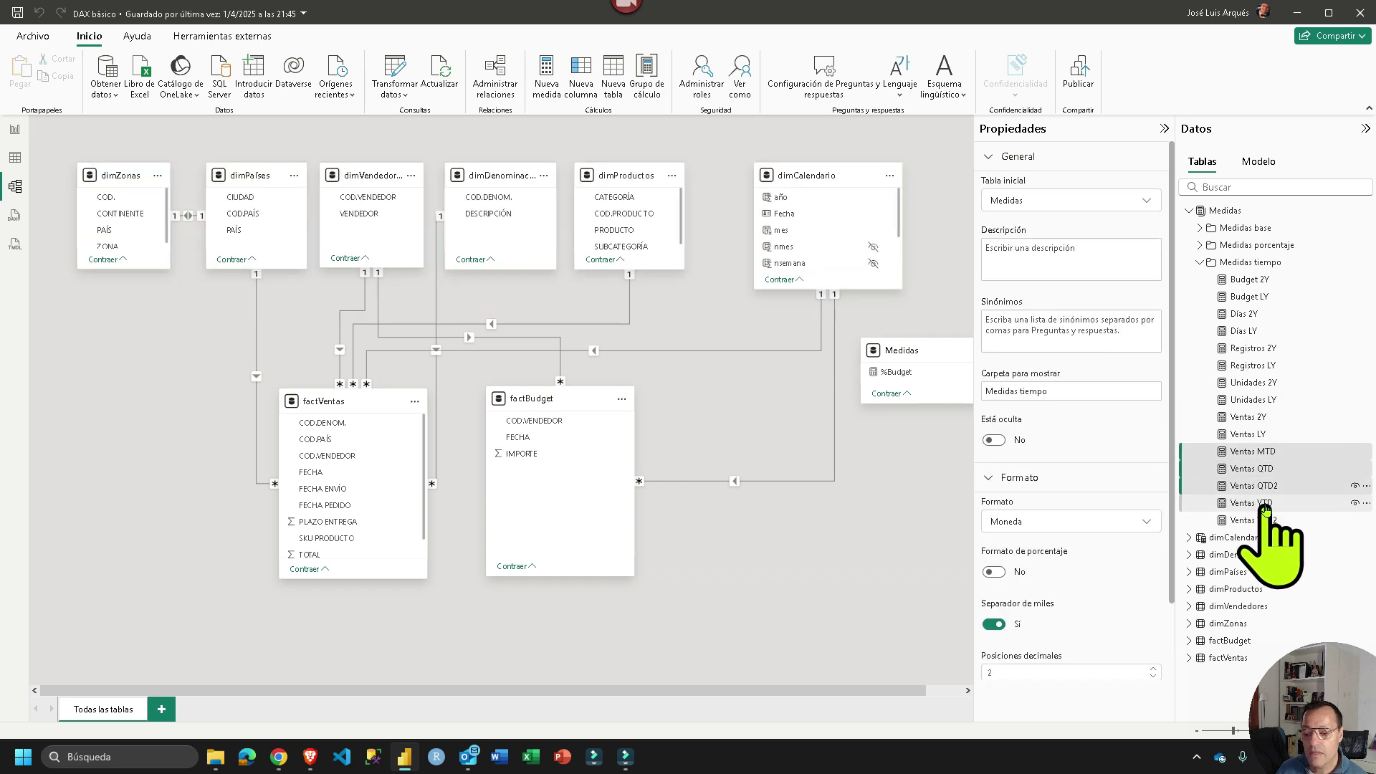
pyautogui.keyDown('ctrl'); pyautogui.click(1268, 504); pyautogui.keyUp('ctrl')
pyautogui.keyDown('ctrl'); pyautogui.click(1274, 521); pyautogui.keyUp('ctrl')
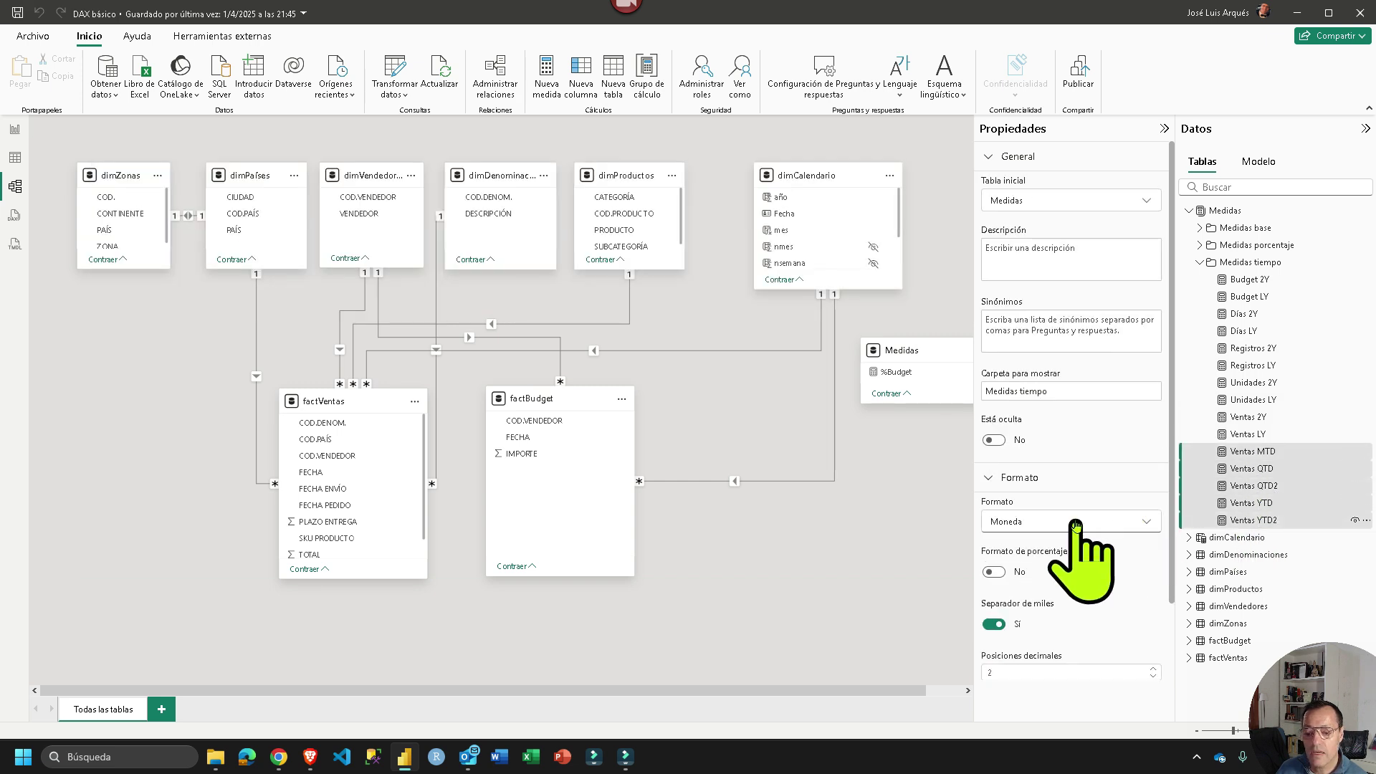
pyautogui.click(1083, 393)
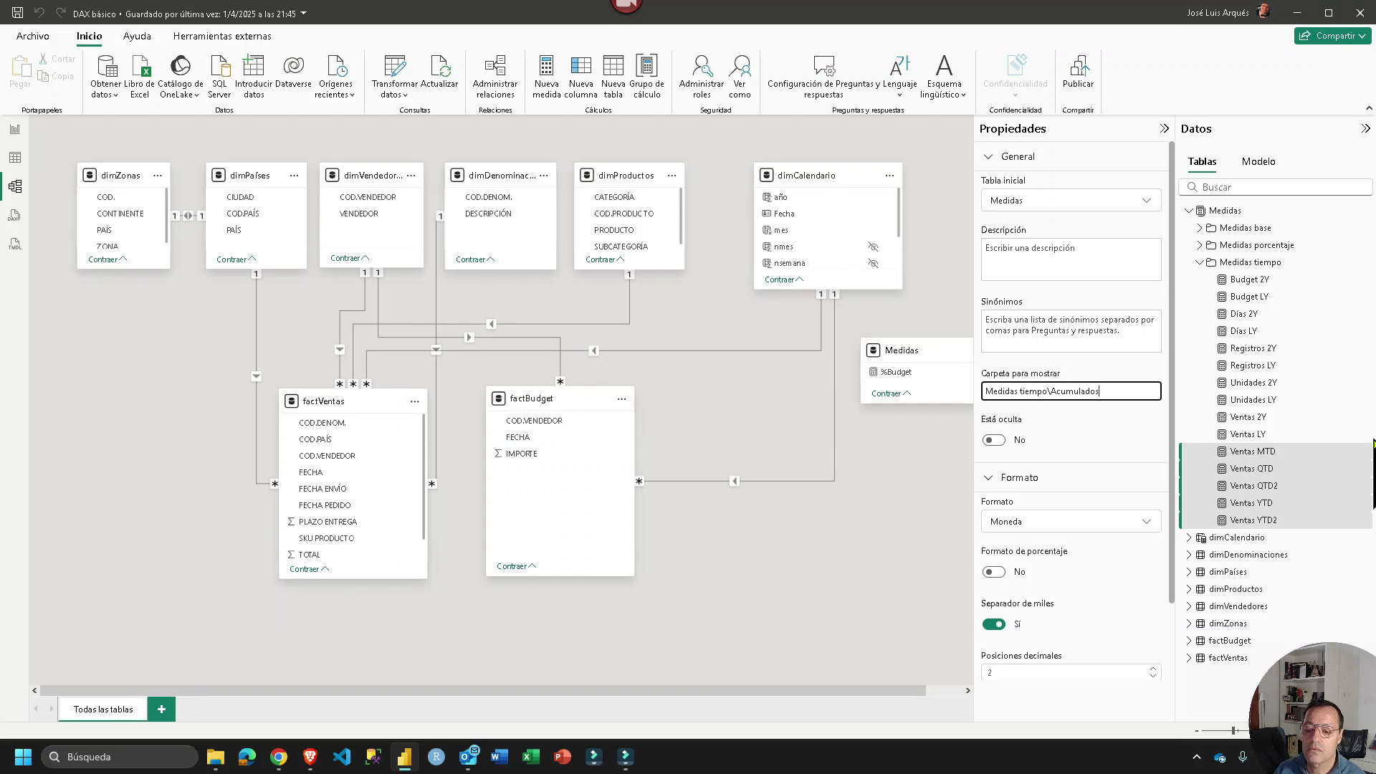
pyautogui.press('Return')
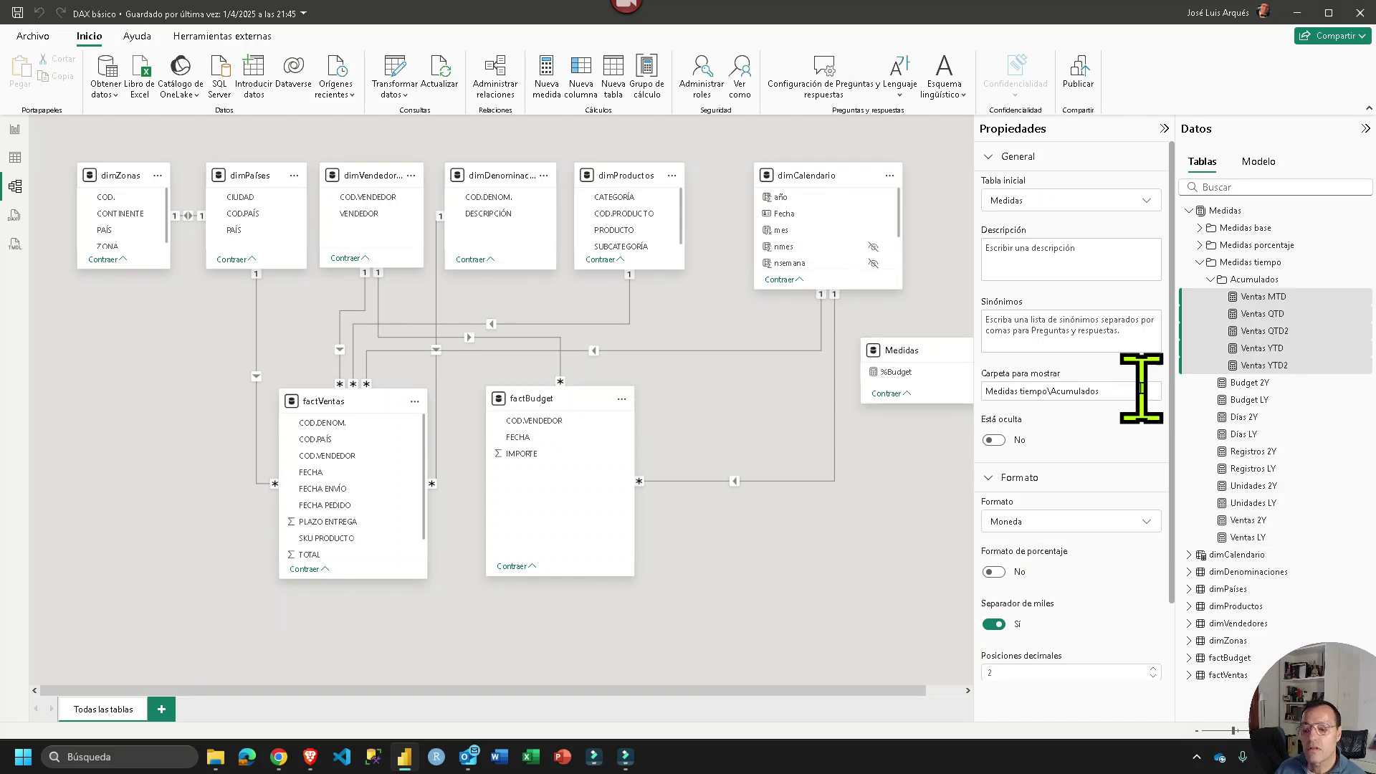
pyautogui.click(1210, 281)
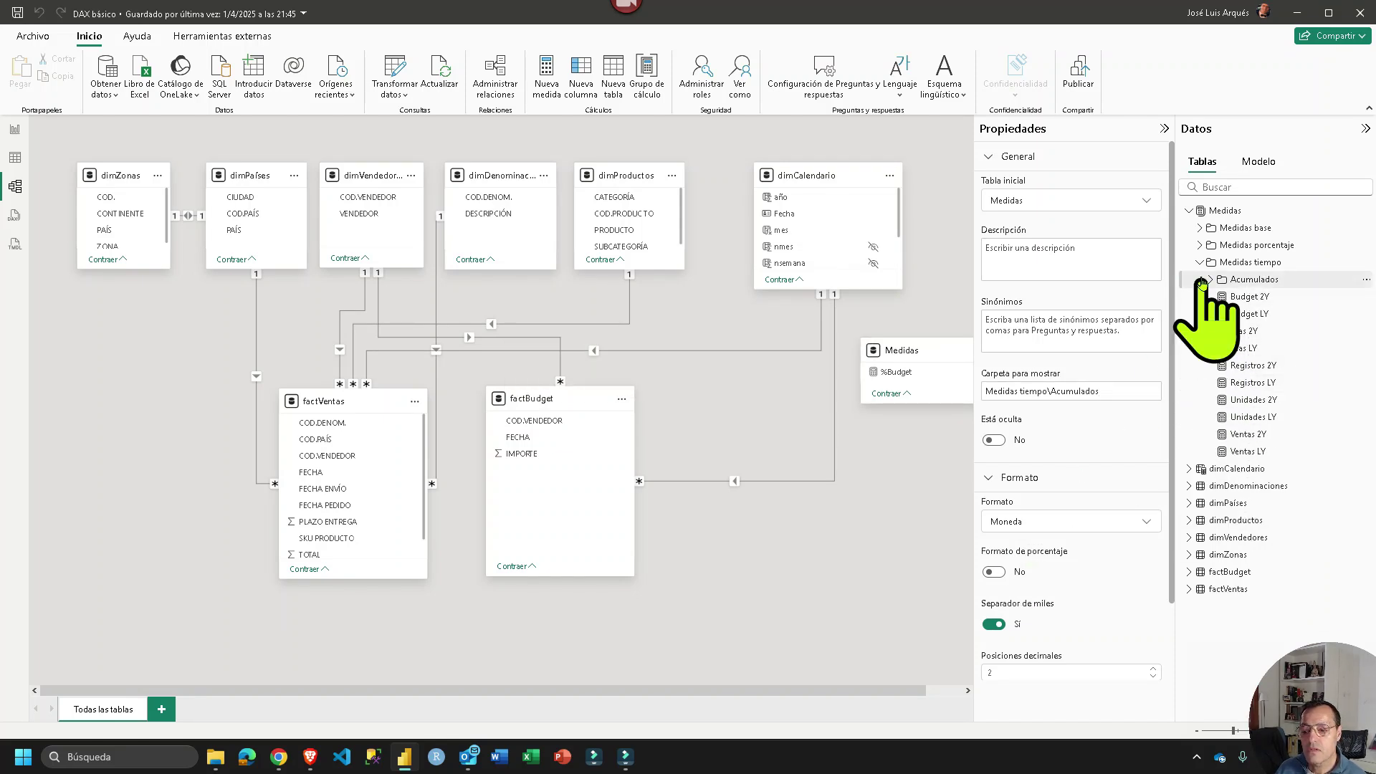
pyautogui.click(1211, 279)
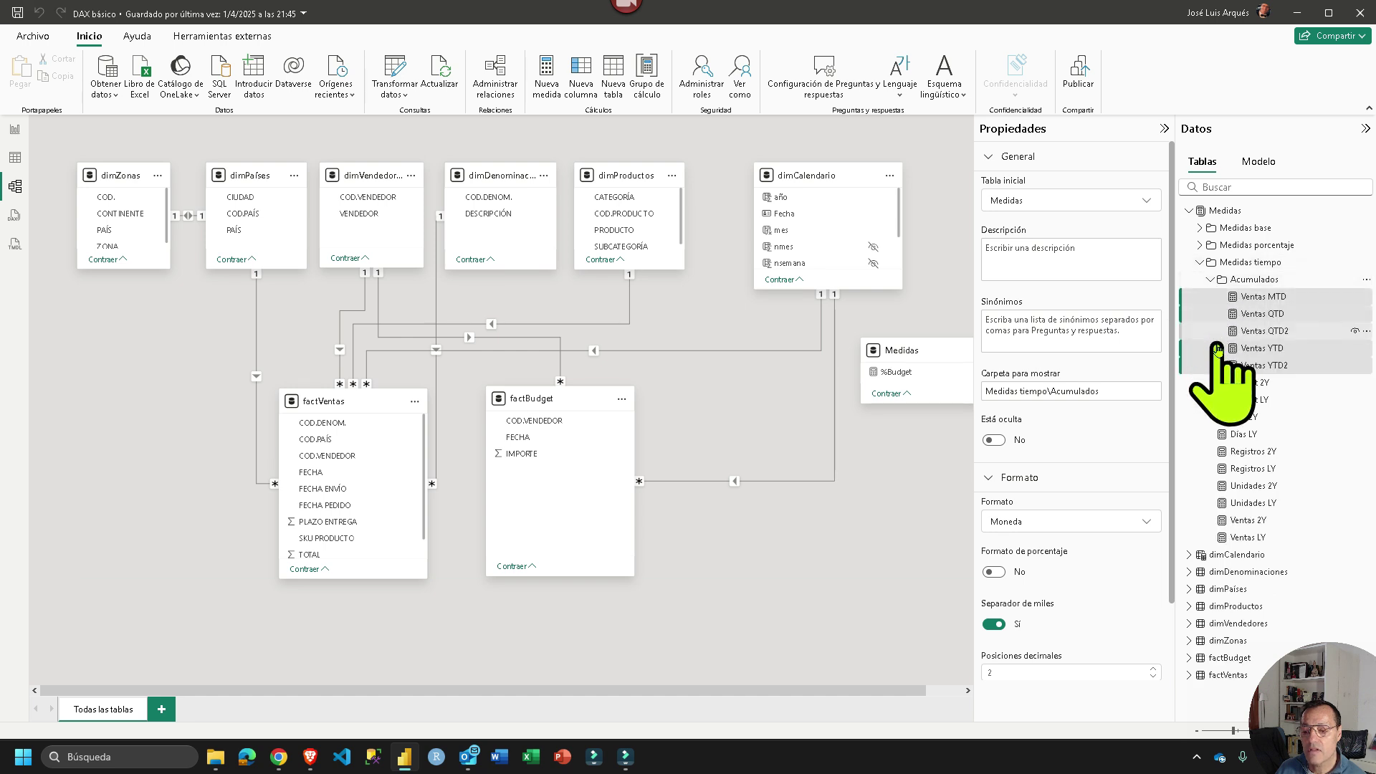
pyautogui.click(1200, 263)
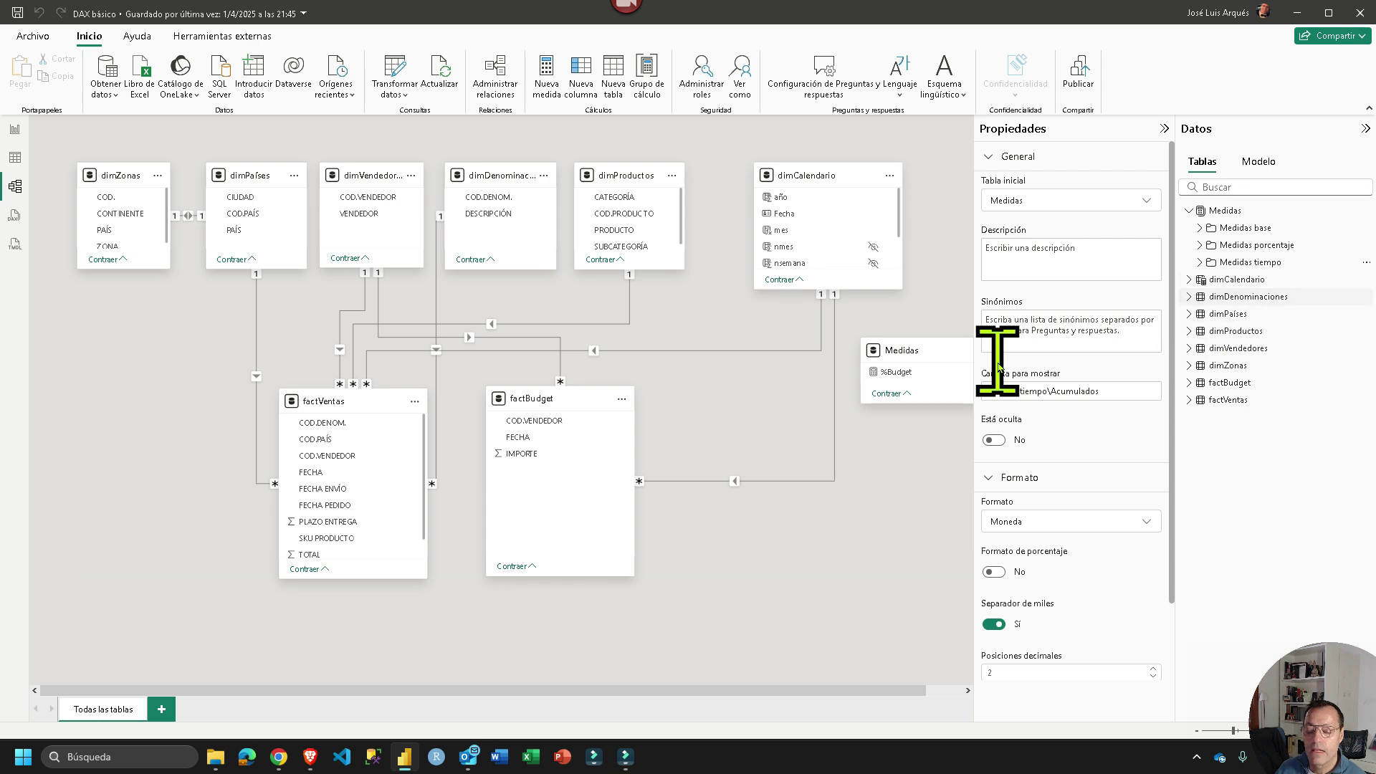
# Return to the report view and collapse the Medidas porcentaje folder
pyautogui.click(10, 130)
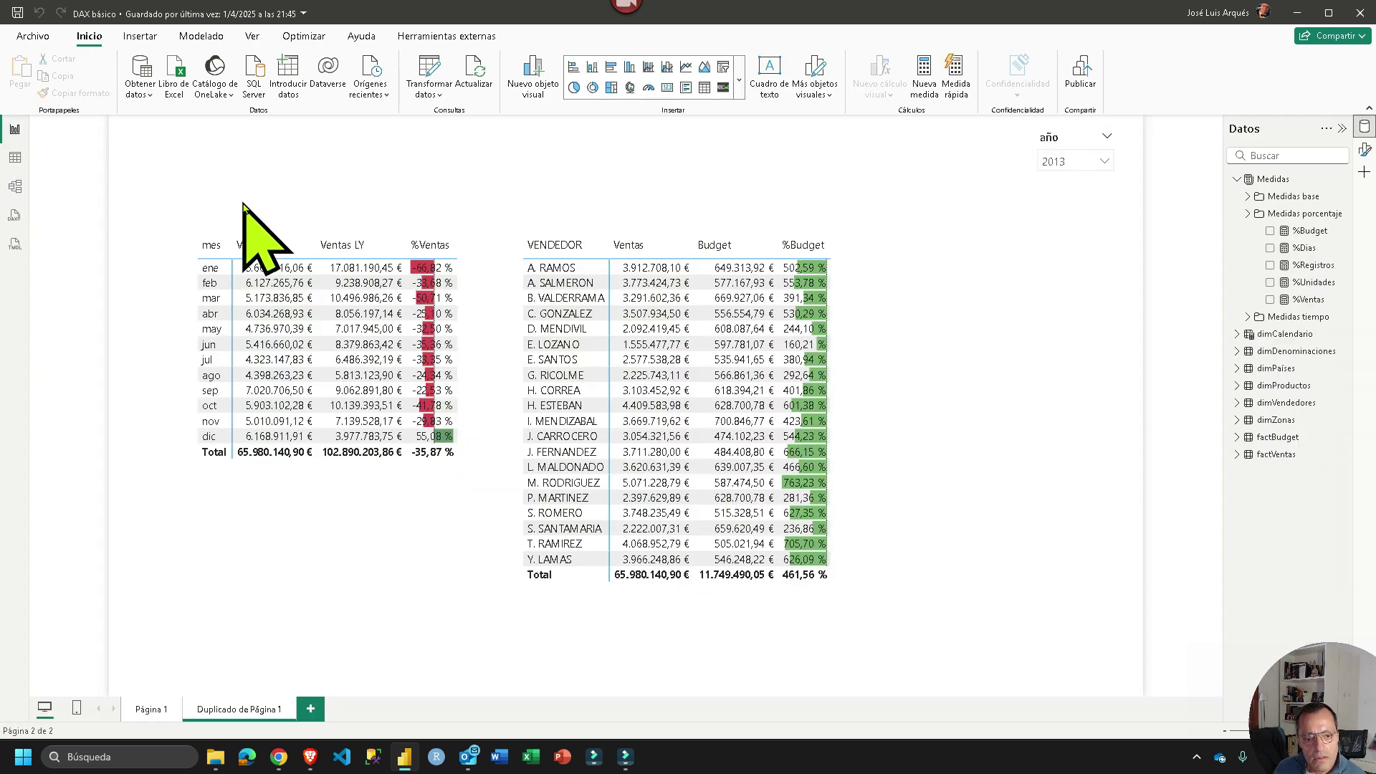
pyautogui.click(1250, 213)
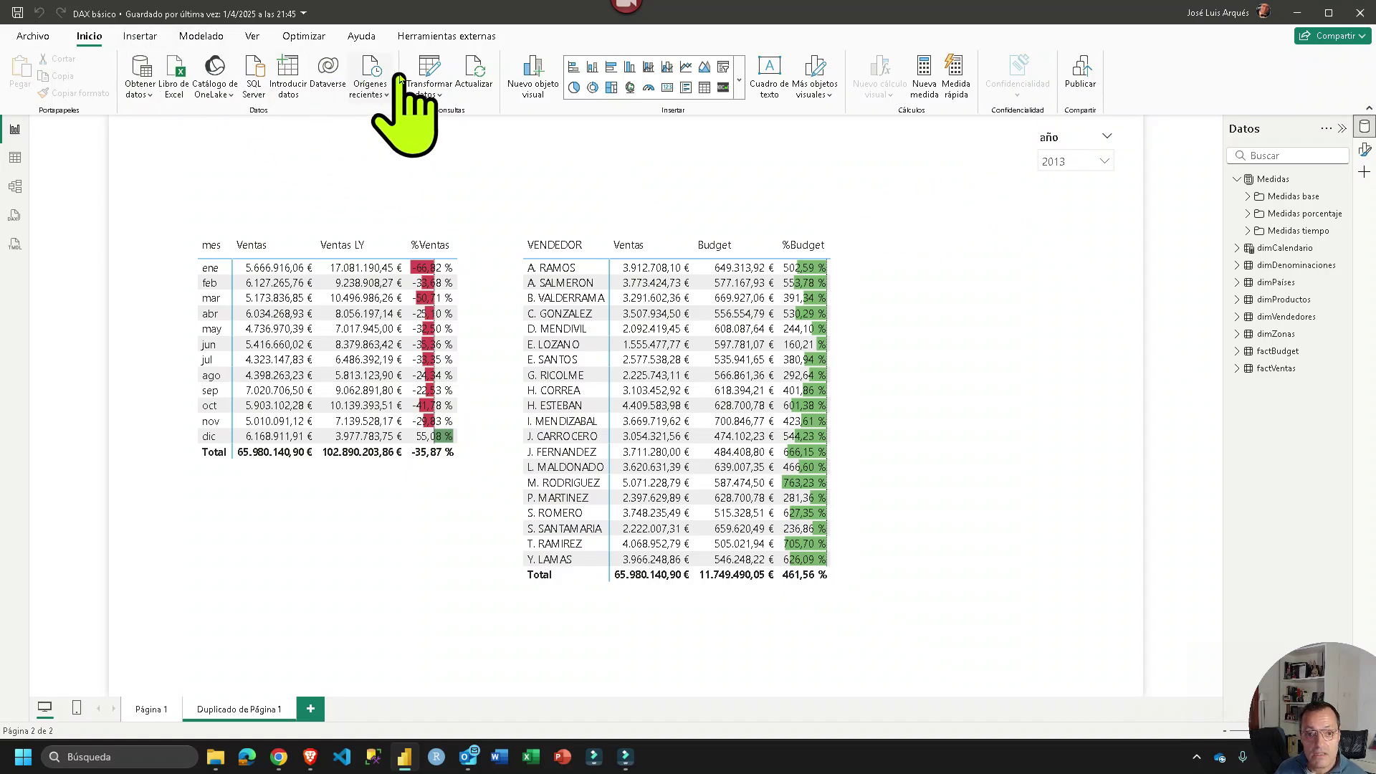
# Open the Power Query editor and examine the dimDenominaciones and factVentas queries
pyautogui.click(434, 90)
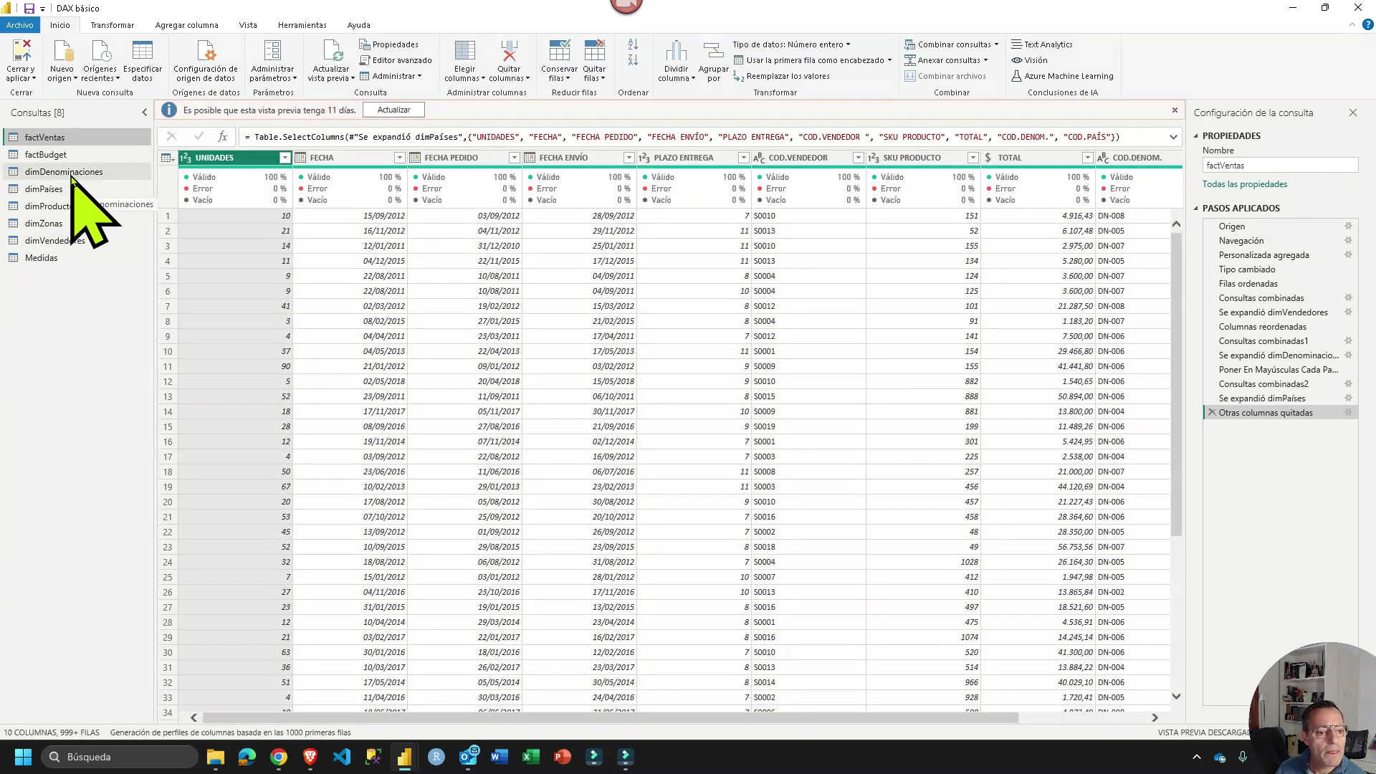
pyautogui.click(68, 172)
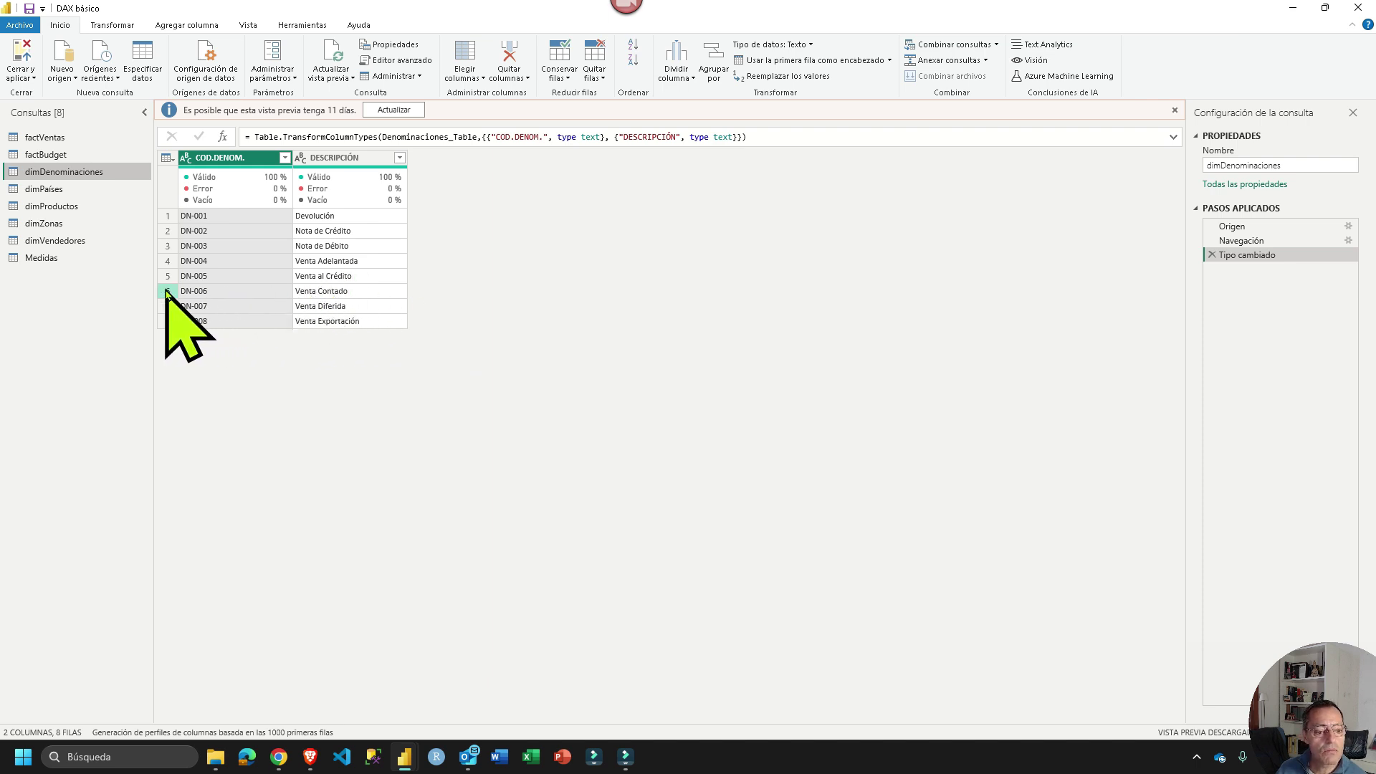
pyautogui.click(63, 139)
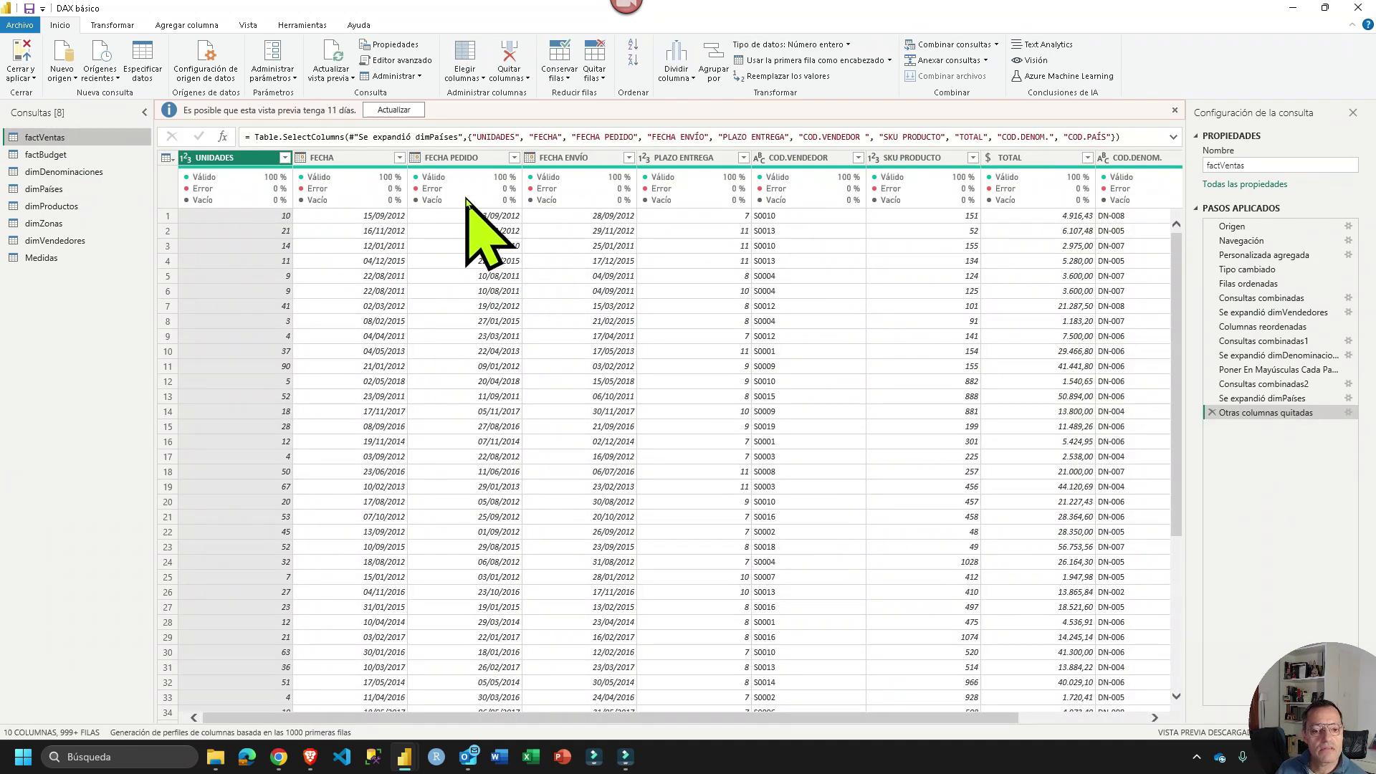
# Examine the complete list of values in the UNIDADES column of factVentas, leaving the column unfiltered
pyautogui.click(285, 159)
pyautogui.scroll(-10, 236, 401)
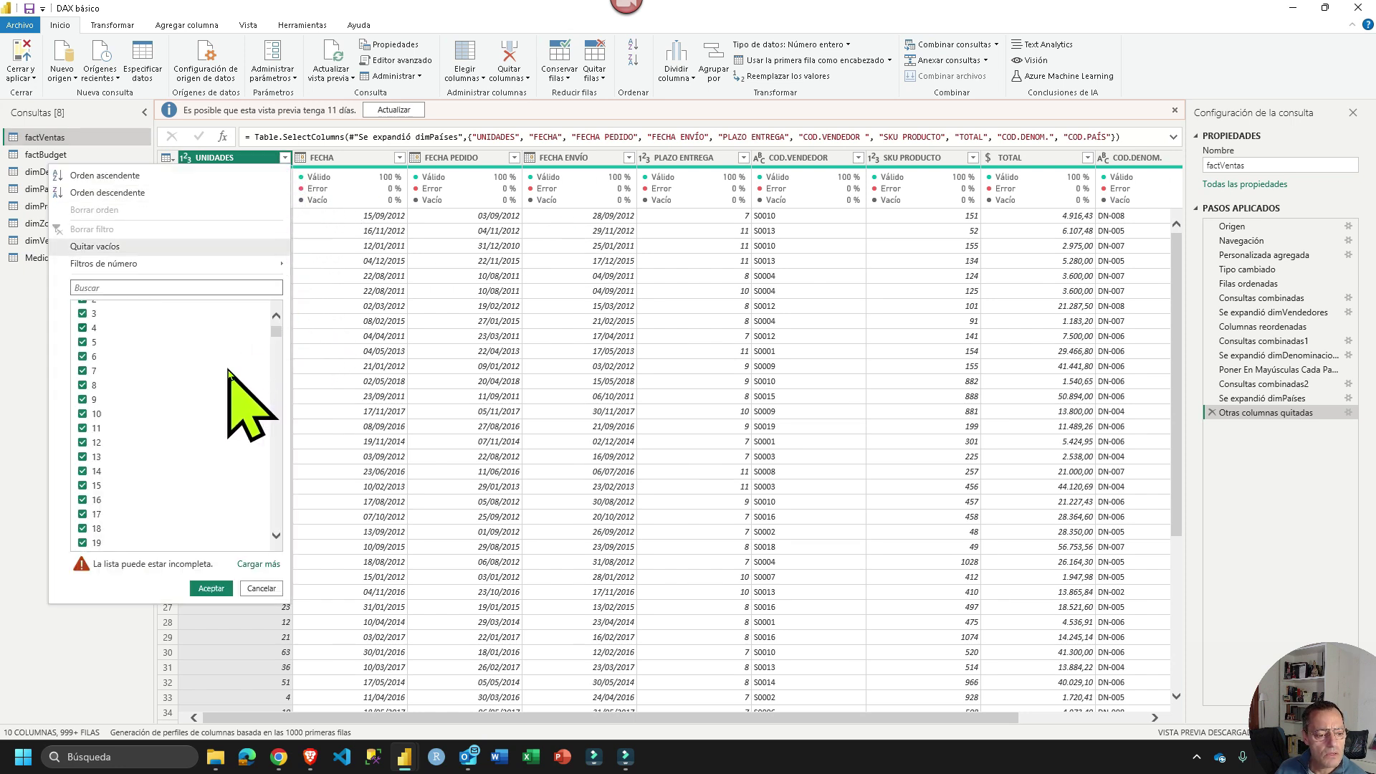
pyautogui.click(248, 568)
pyautogui.moveTo(278, 331); pyautogui.dragTo(276, 562)
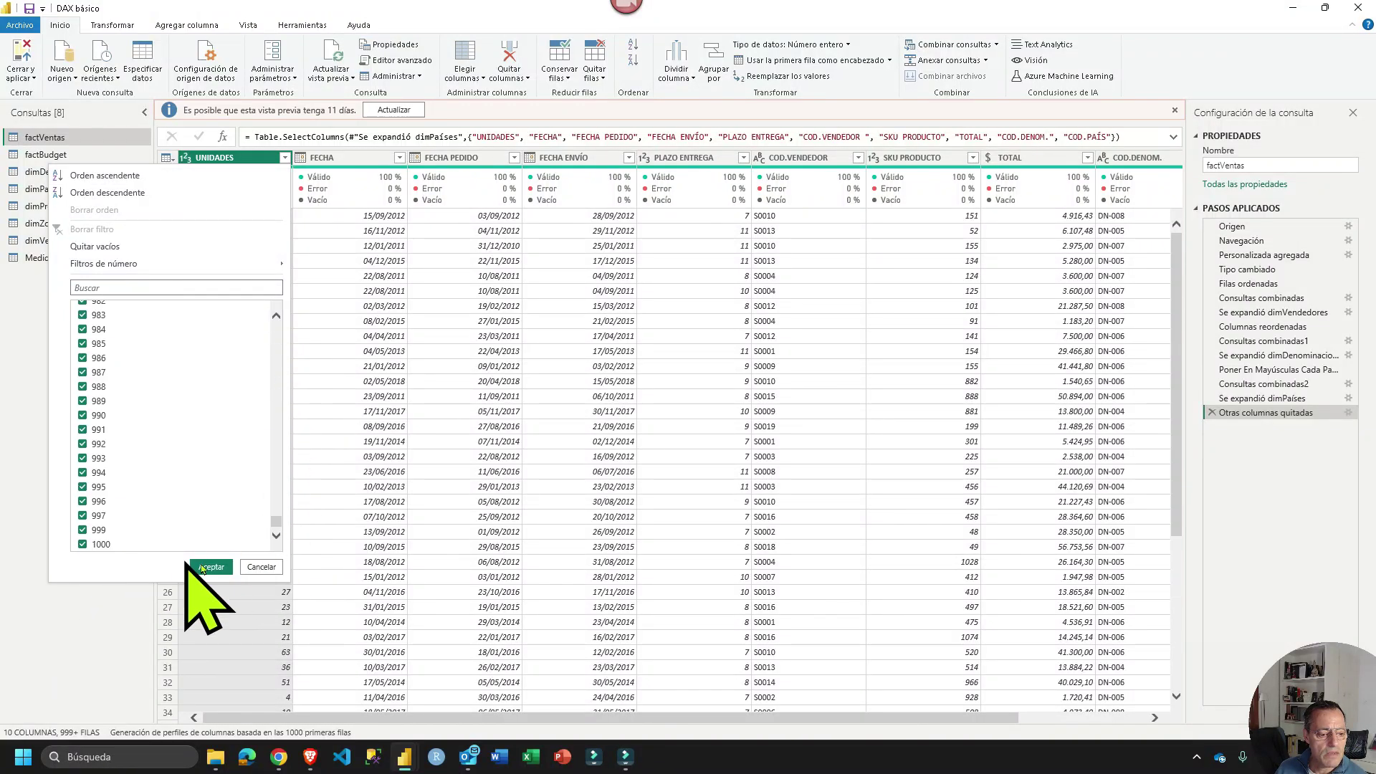
pyautogui.click(261, 567)
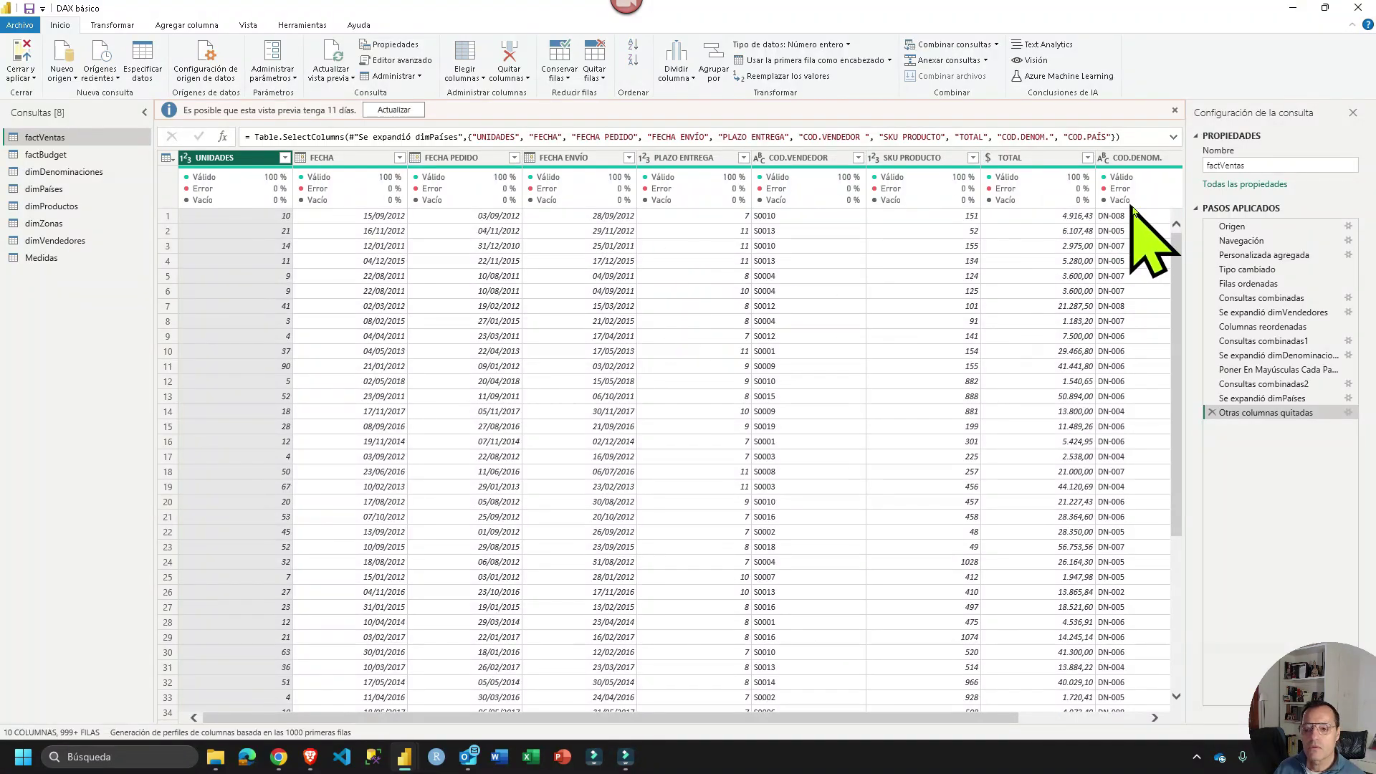
# Filter the COD.DENOM. column of factVentas to keep only the DN-006 rows
pyautogui.click(1129, 718)
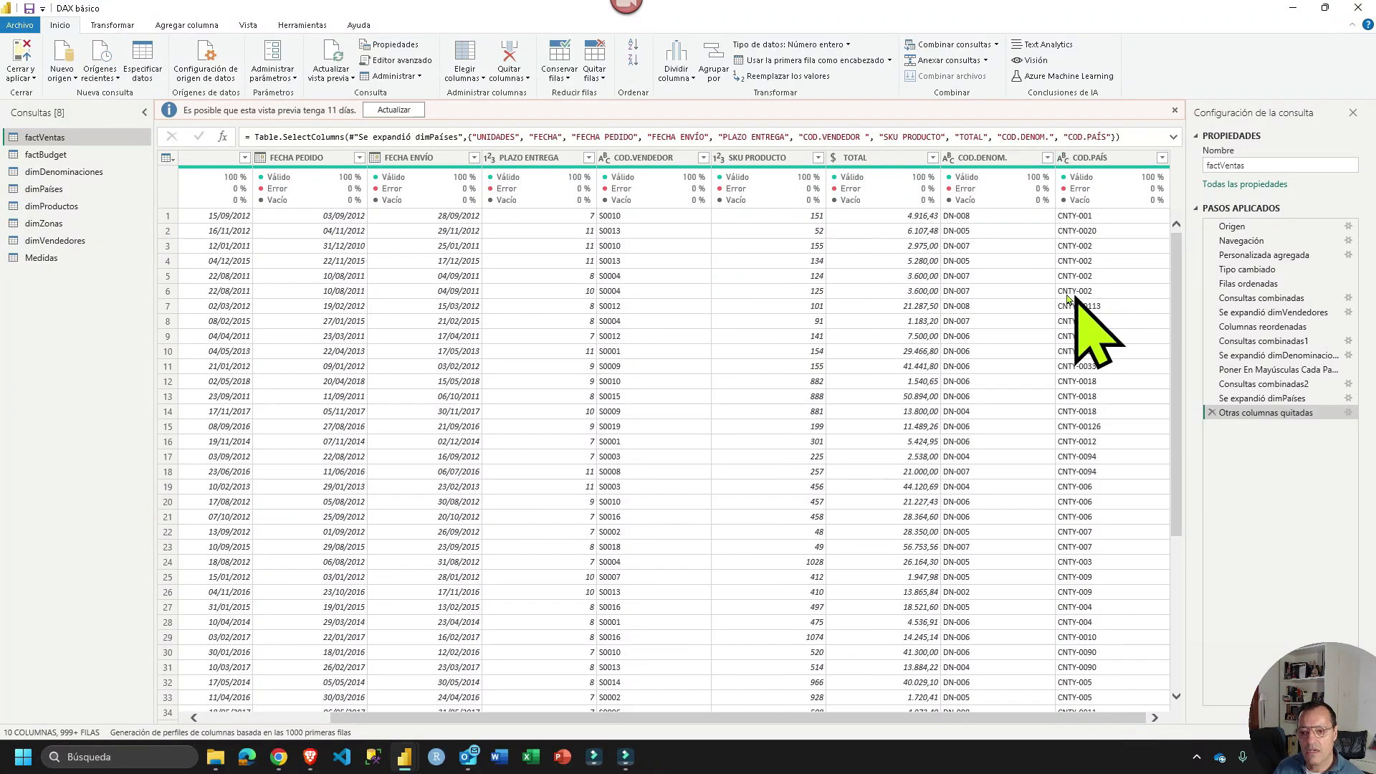
pyautogui.click(1047, 157)
pyautogui.click(910, 307)
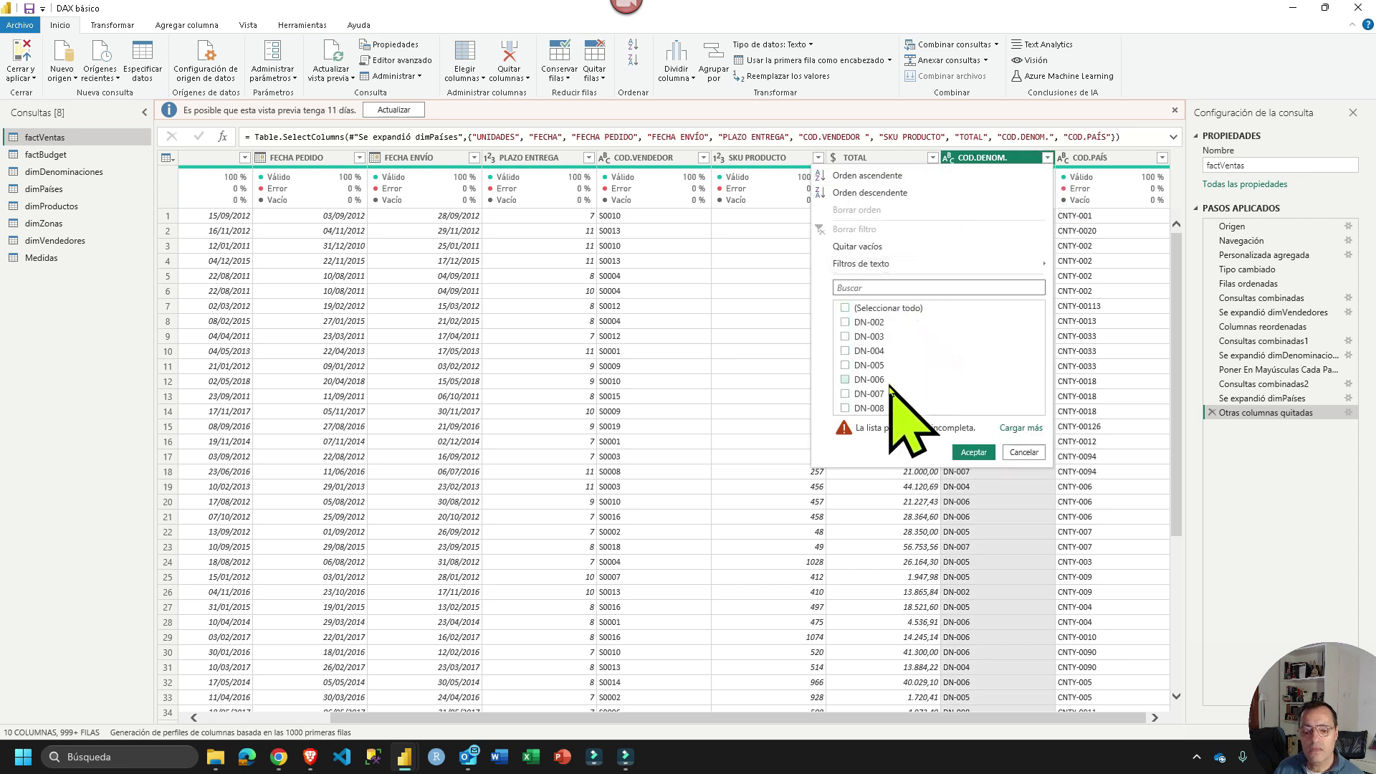
pyautogui.click(973, 451)
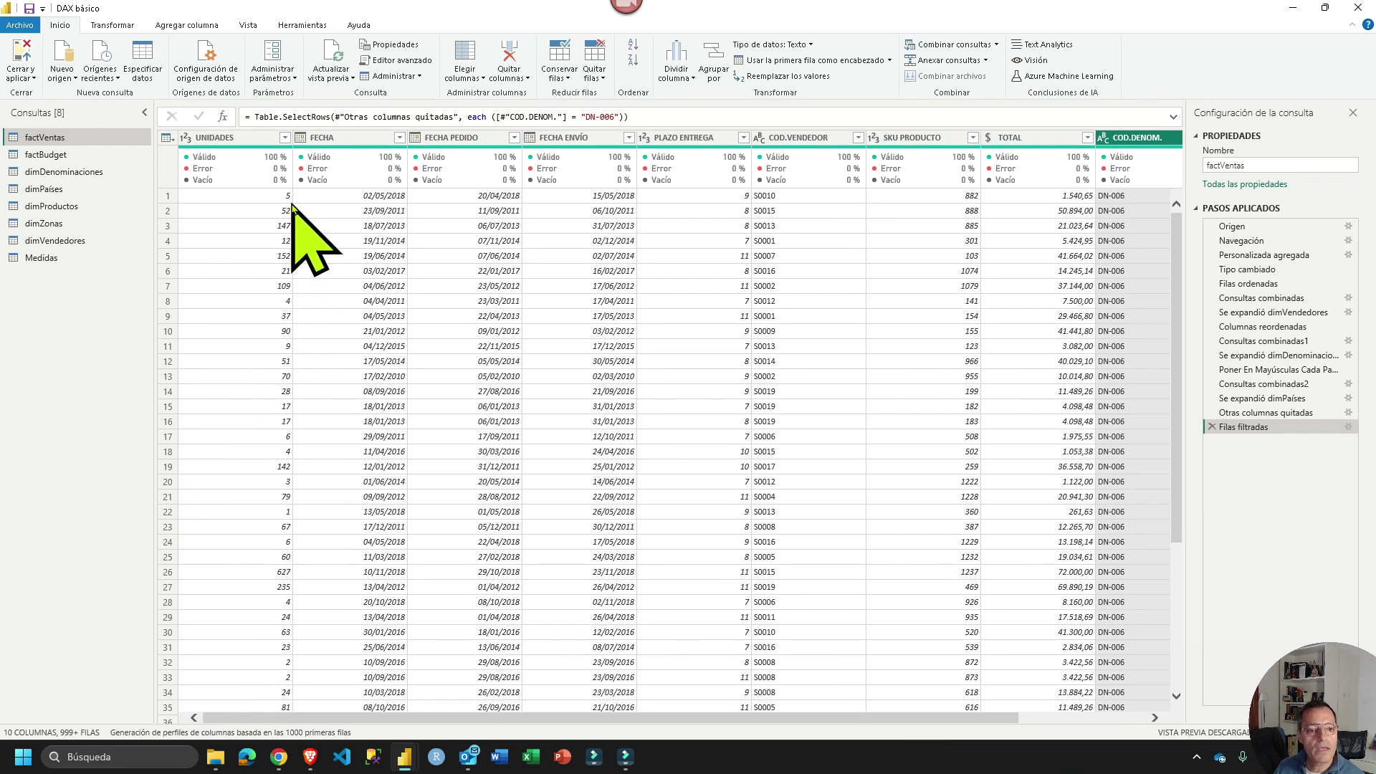
# Filter the UNIDADES column to keep only rows with values greater than 500
pyautogui.click(284, 138)
pyautogui.moveTo(265, 244)
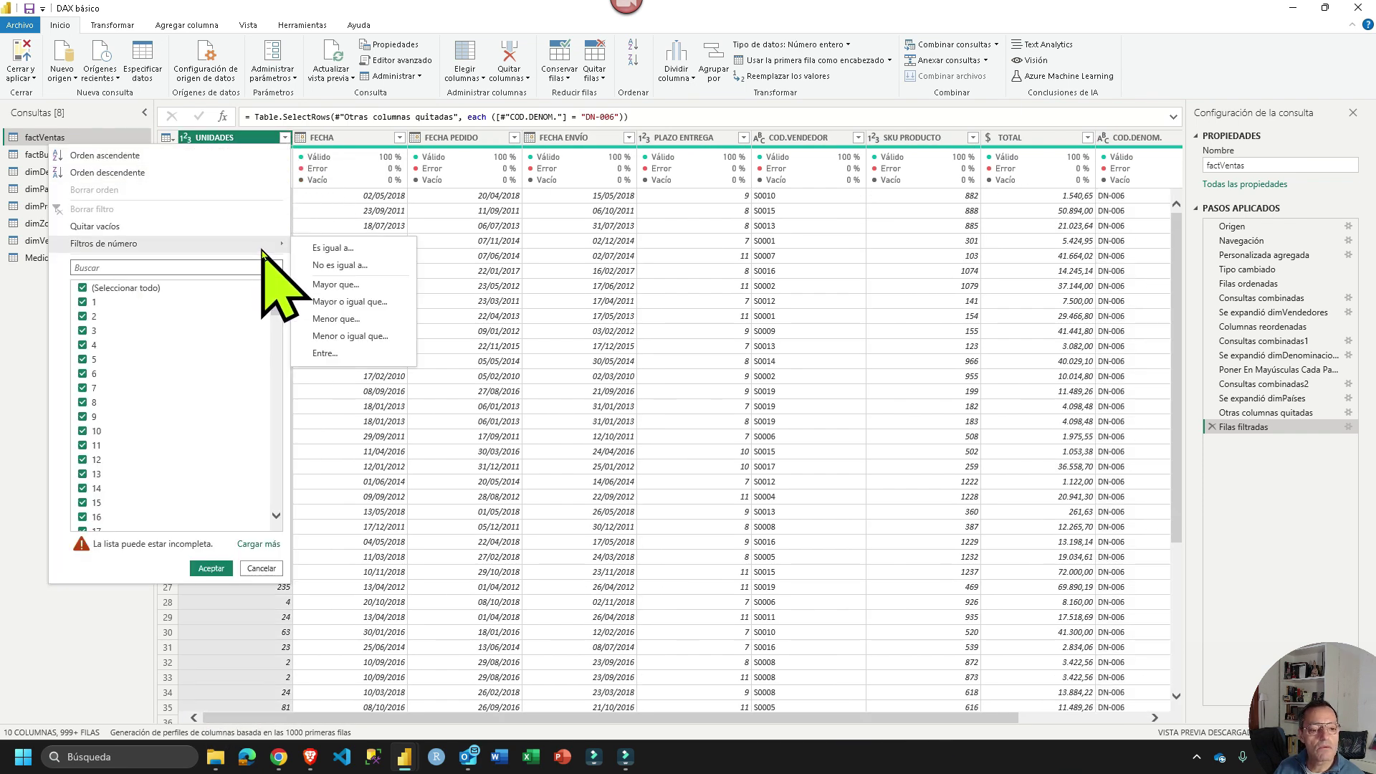
pyautogui.click(334, 285)
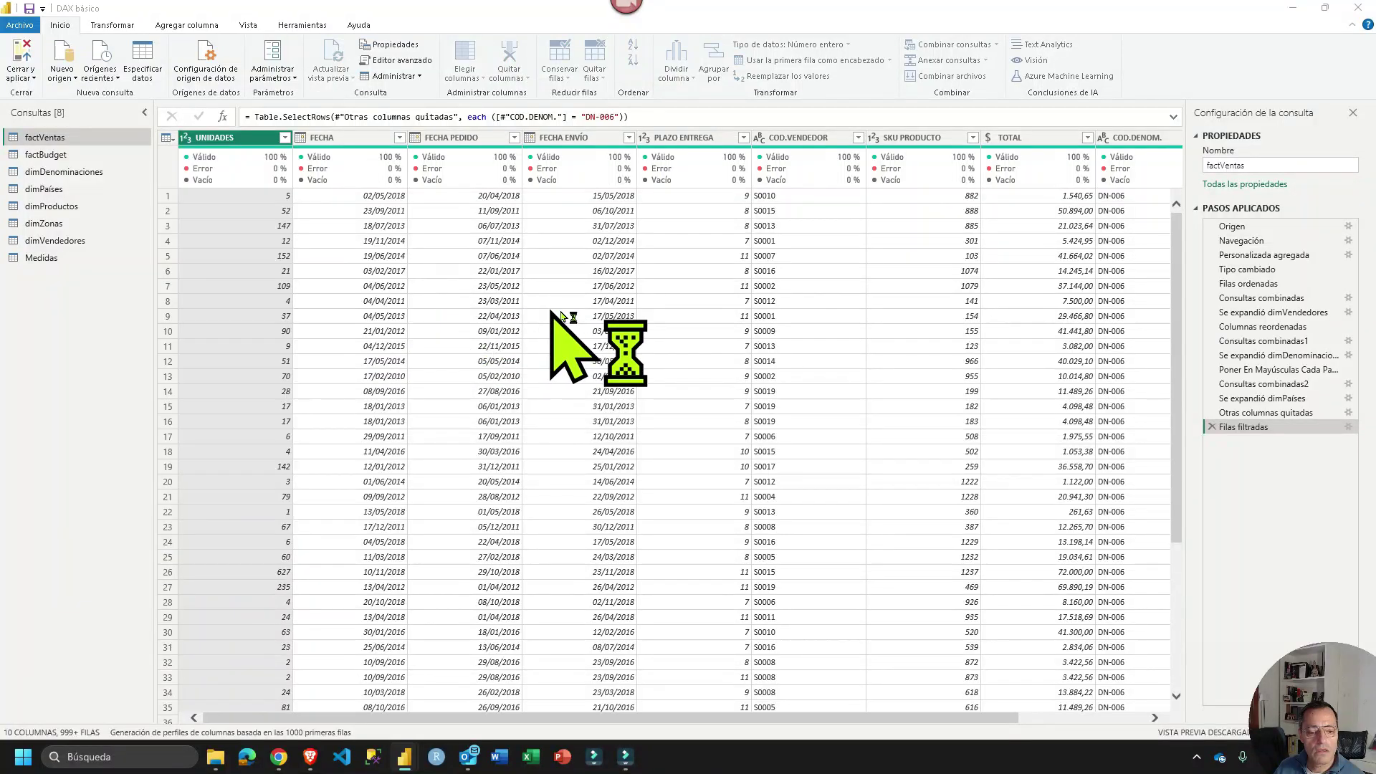
pyautogui.click(670, 370)
pyautogui.write('500')
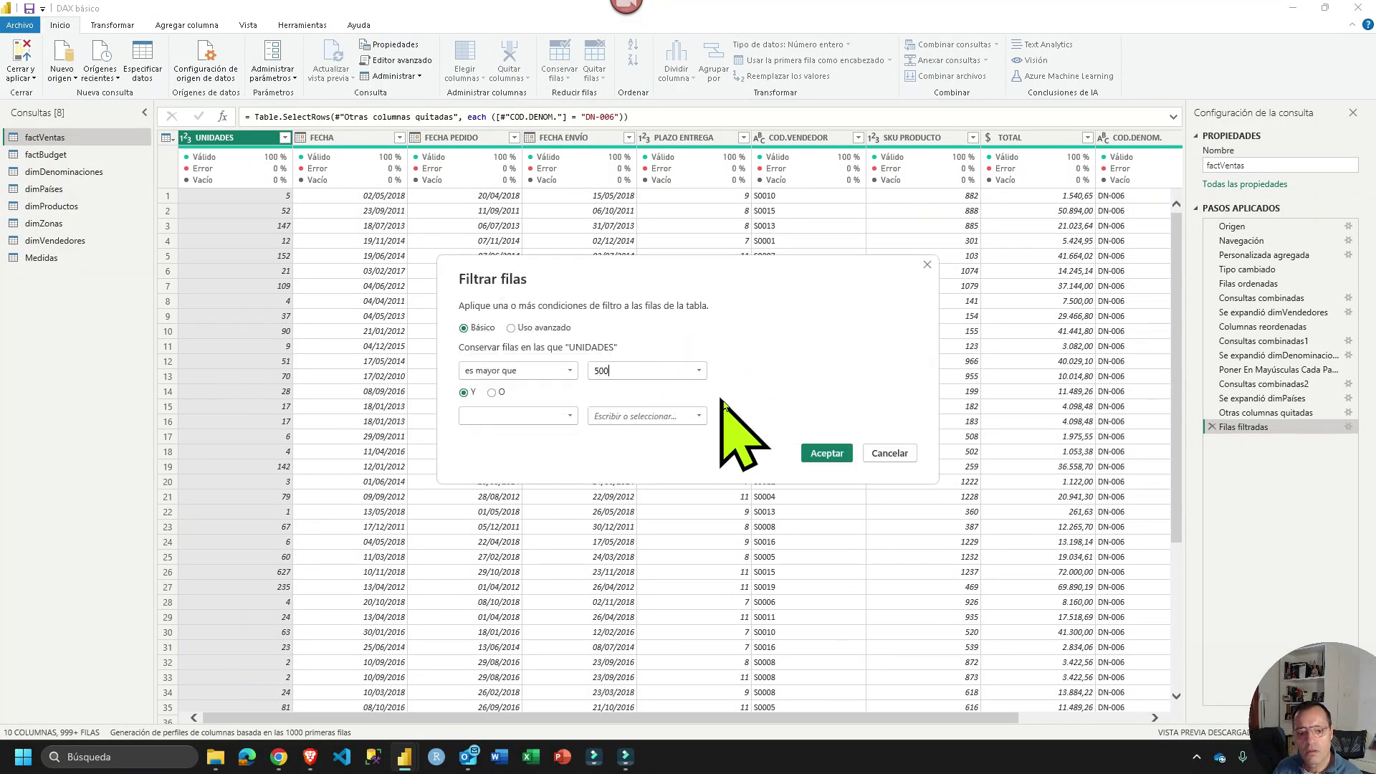
pyautogui.click(826, 453)
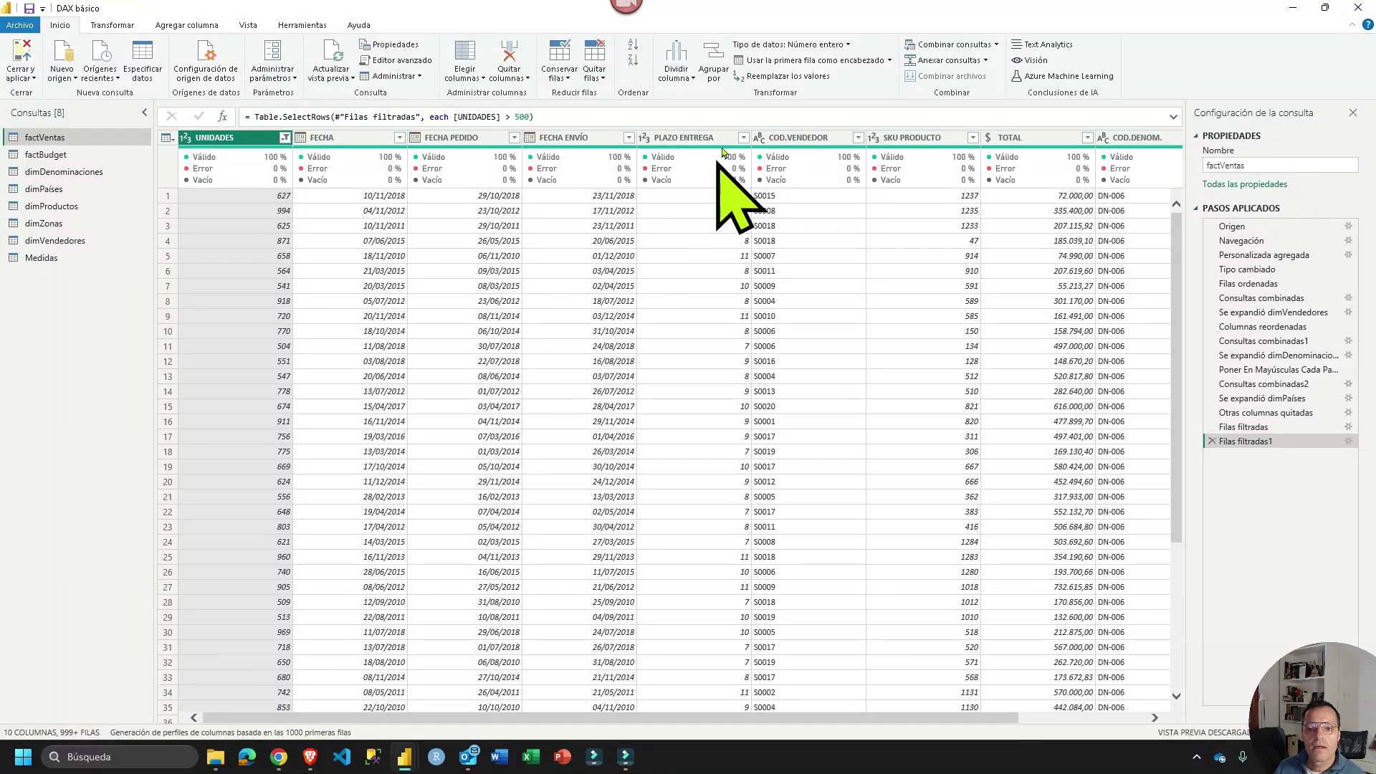
# Calculate the sum of the TOTAL column for the filtered factVentas rows
pyautogui.click(1023, 138)
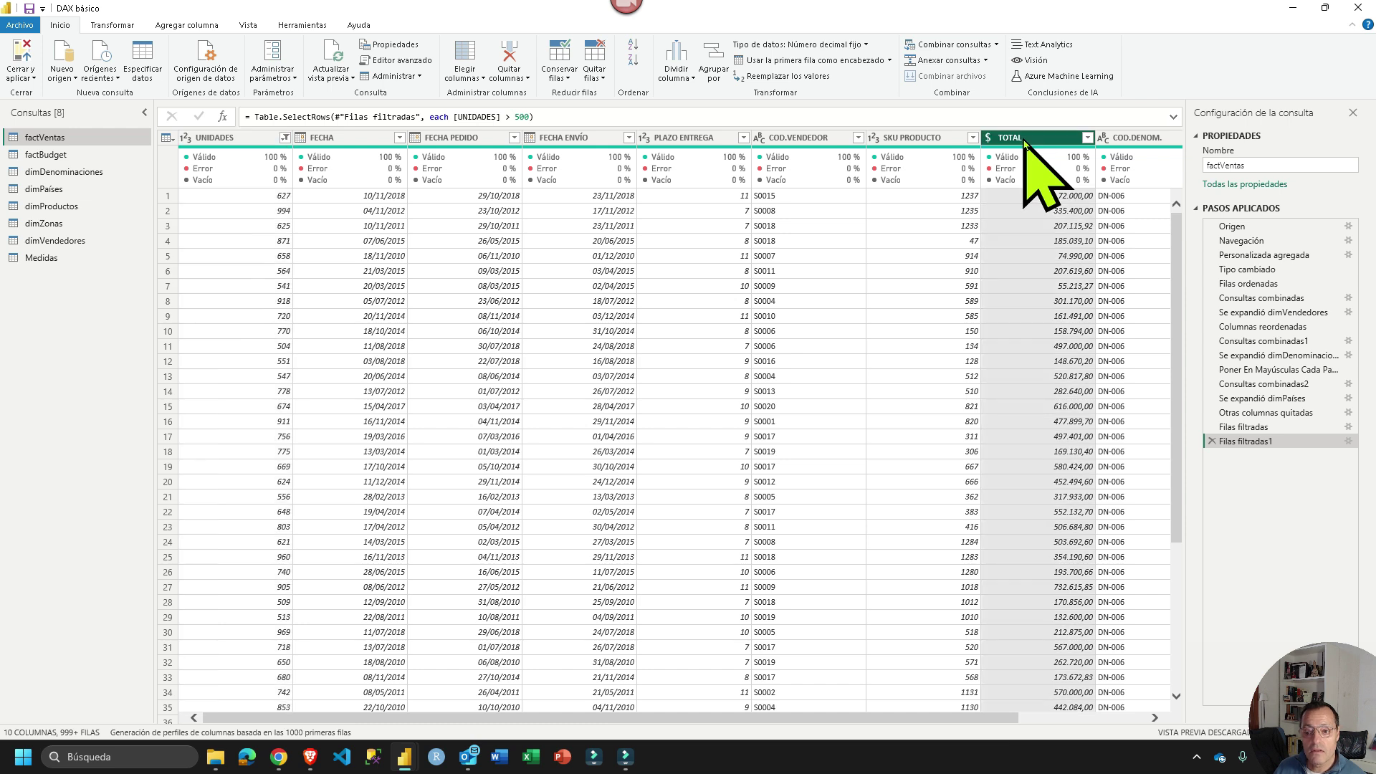
pyautogui.moveTo(987, 170)
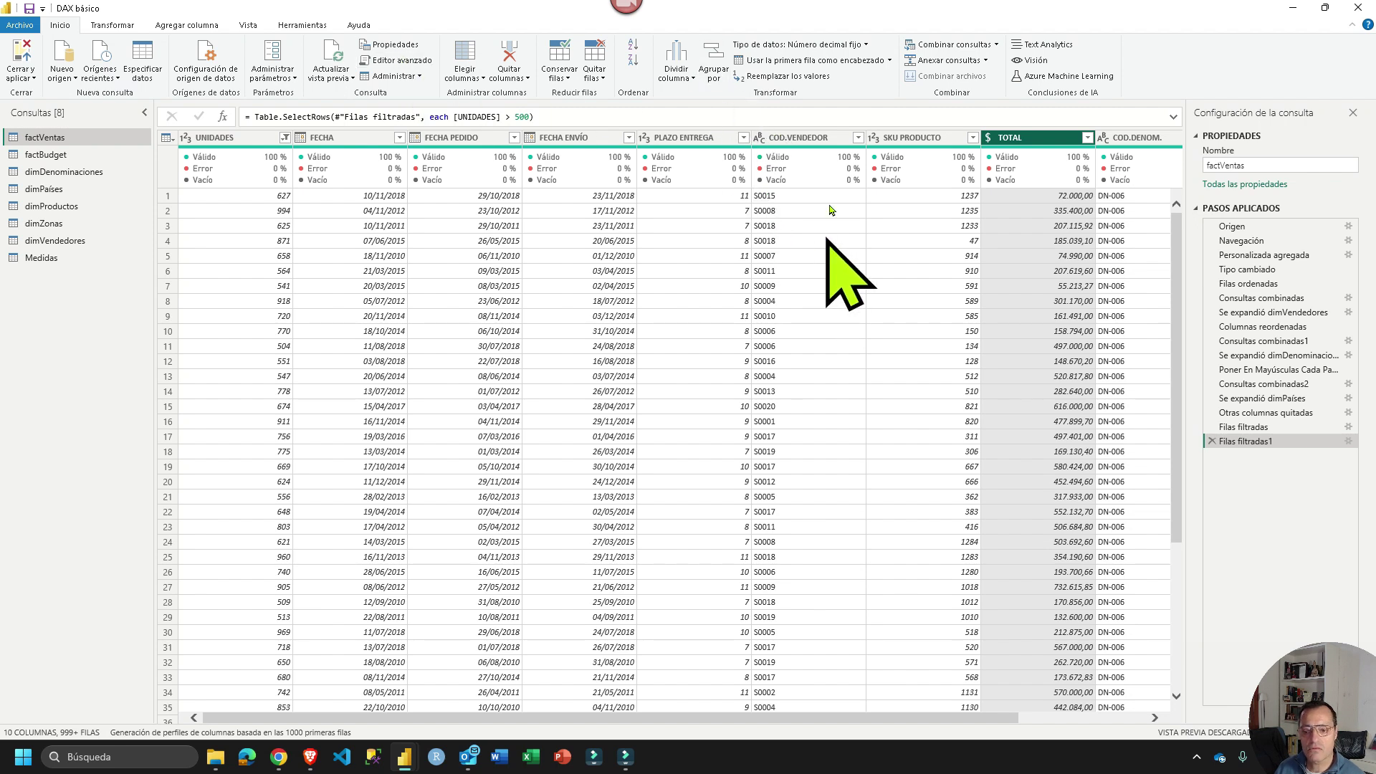
pyautogui.click(112, 25)
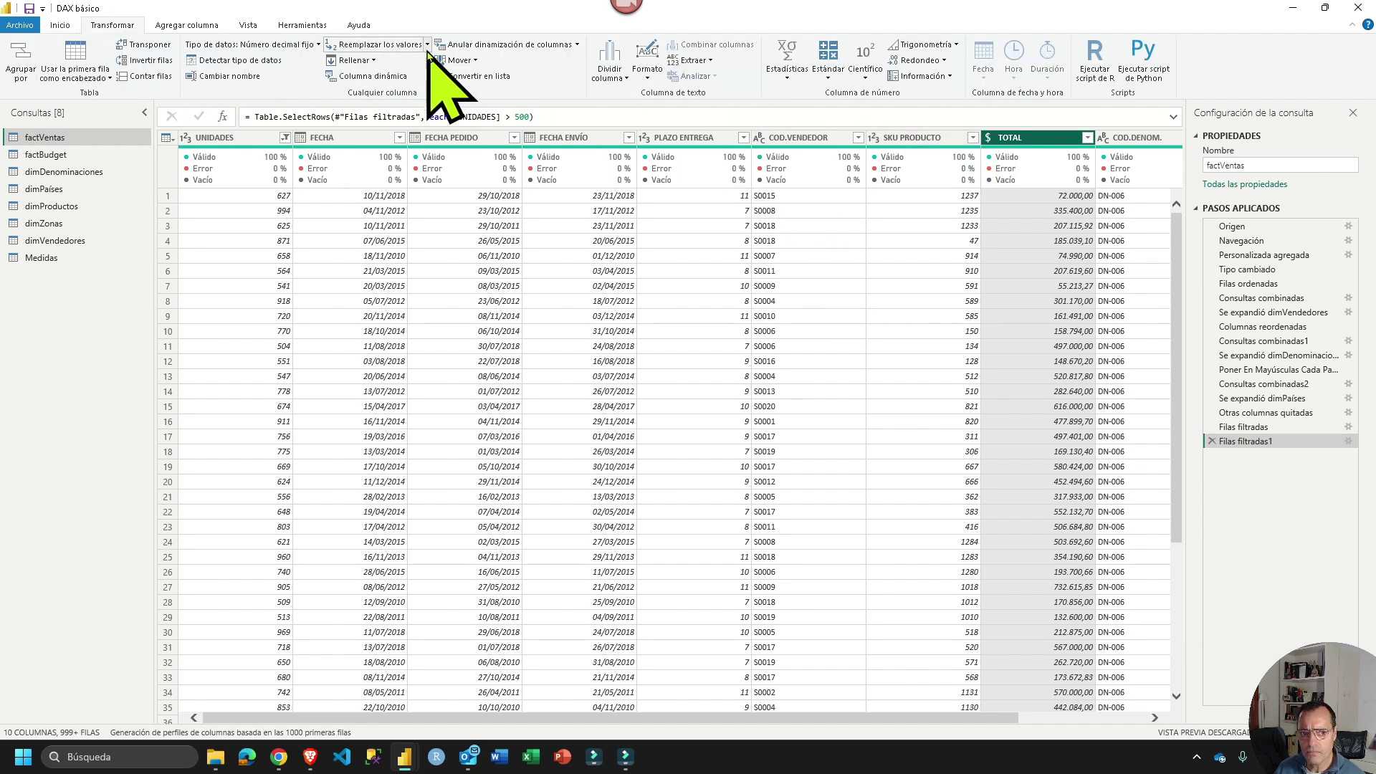
pyautogui.click(786, 68)
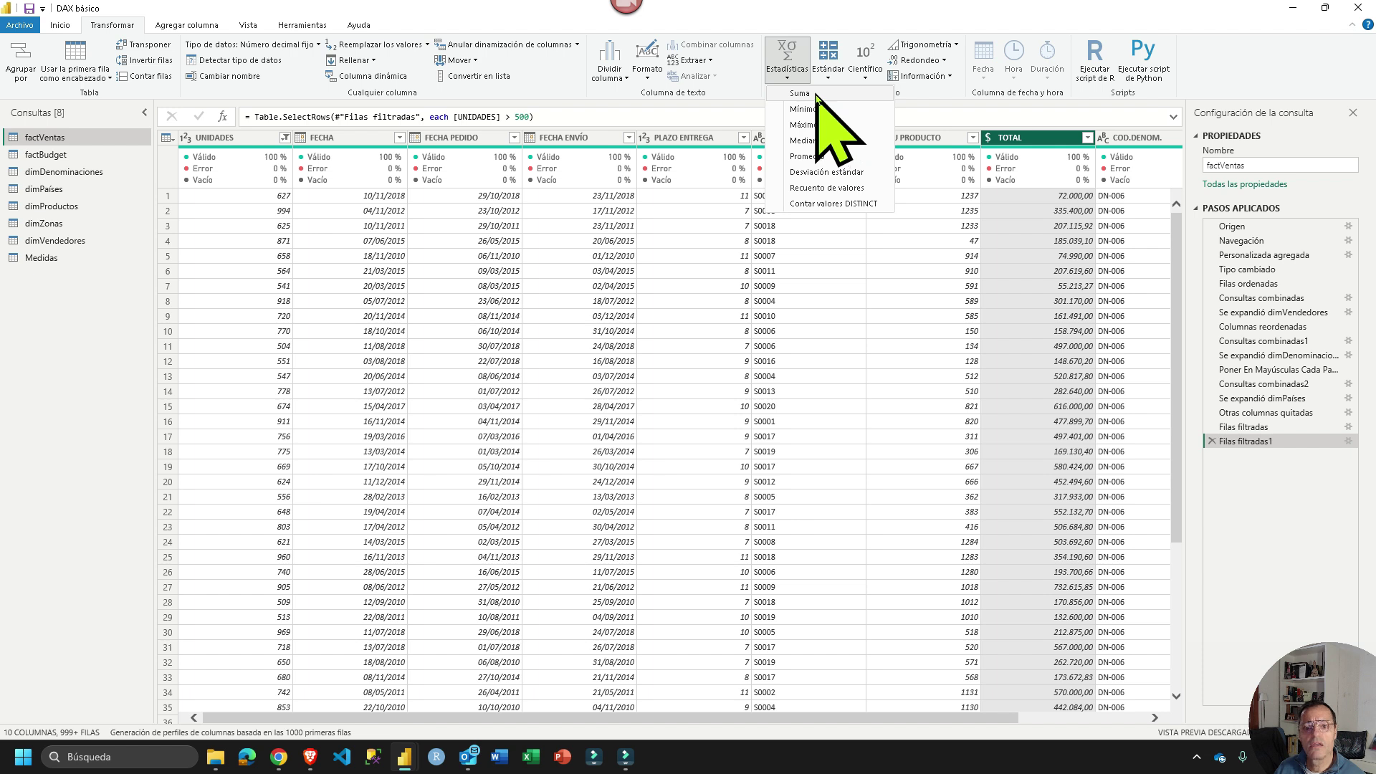
pyautogui.click(817, 95)
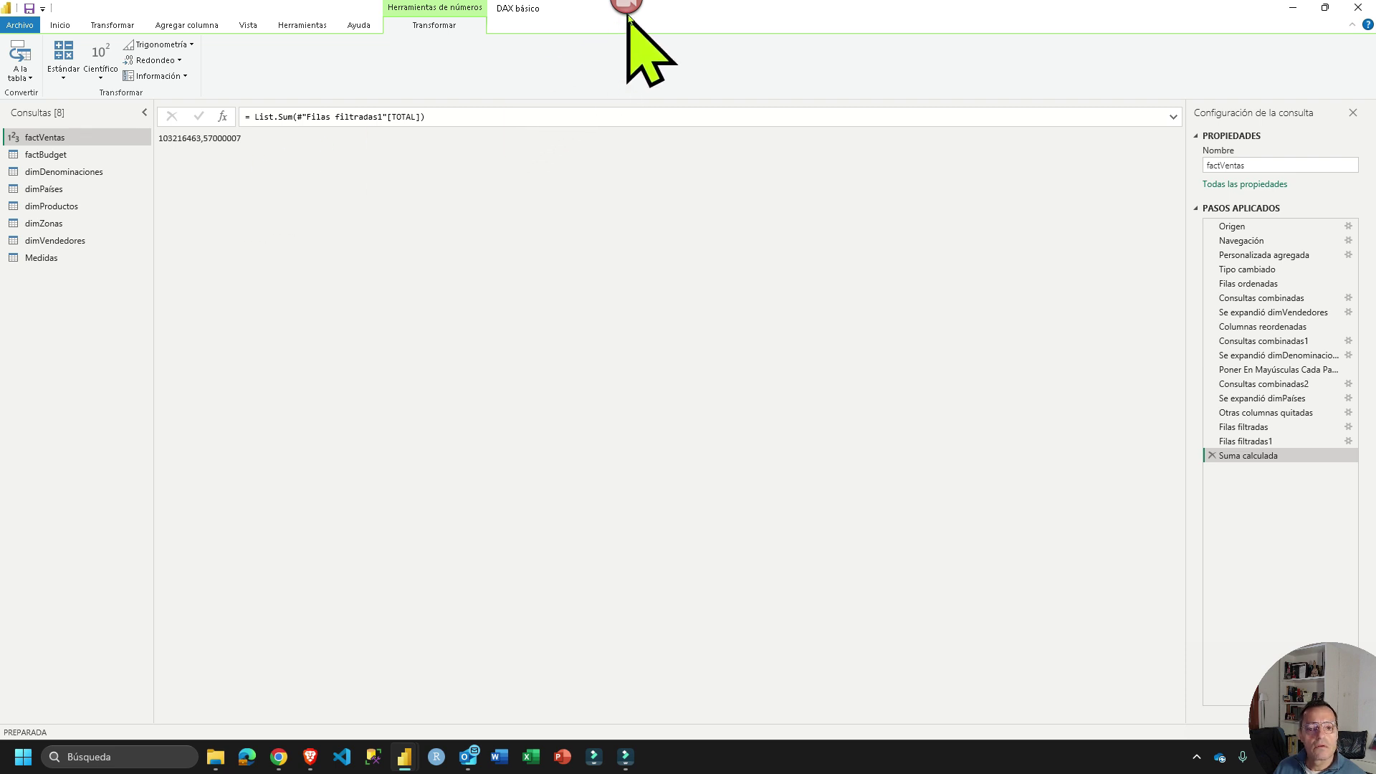
# Capture the calculated sum as an image with Snagit, check it in the Snagit editor and minimize that window
pyautogui.moveTo(609, 18)
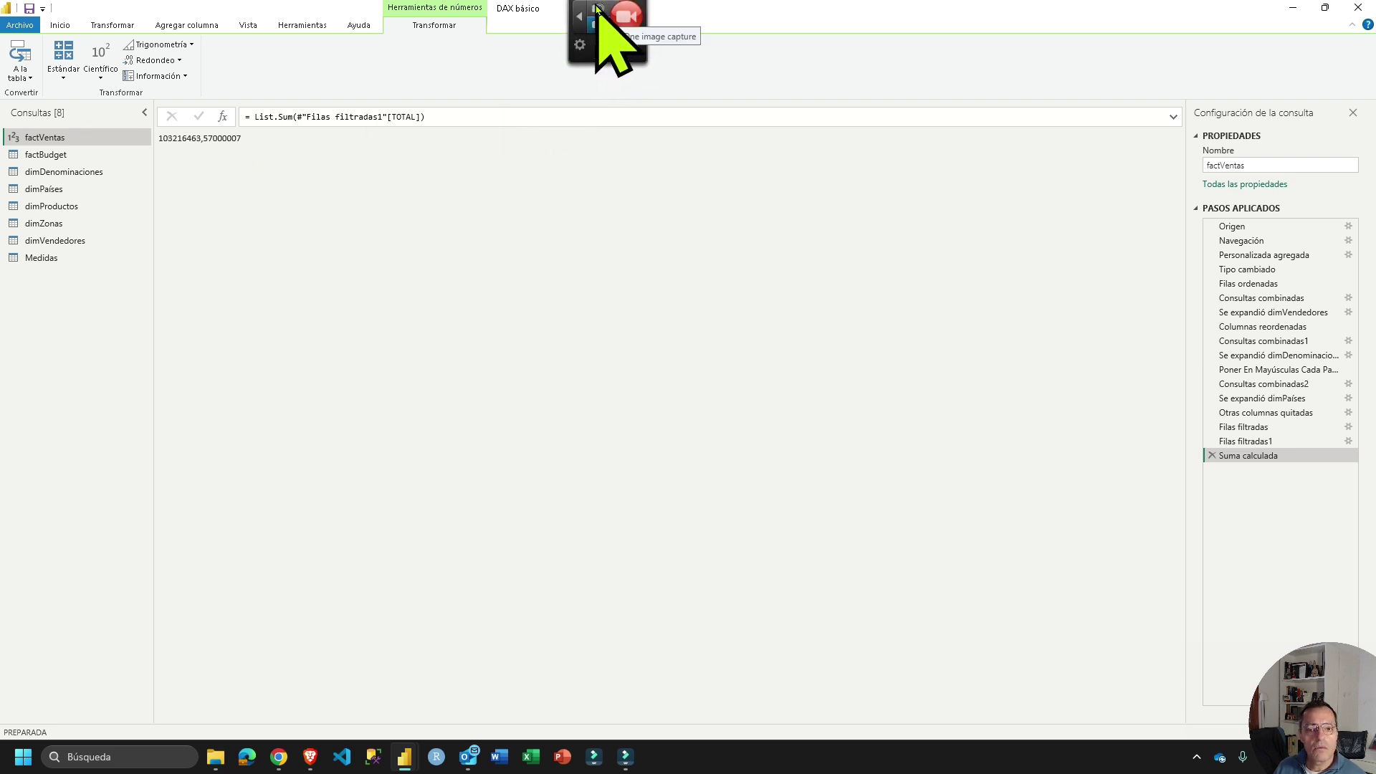
pyautogui.click(604, 10)
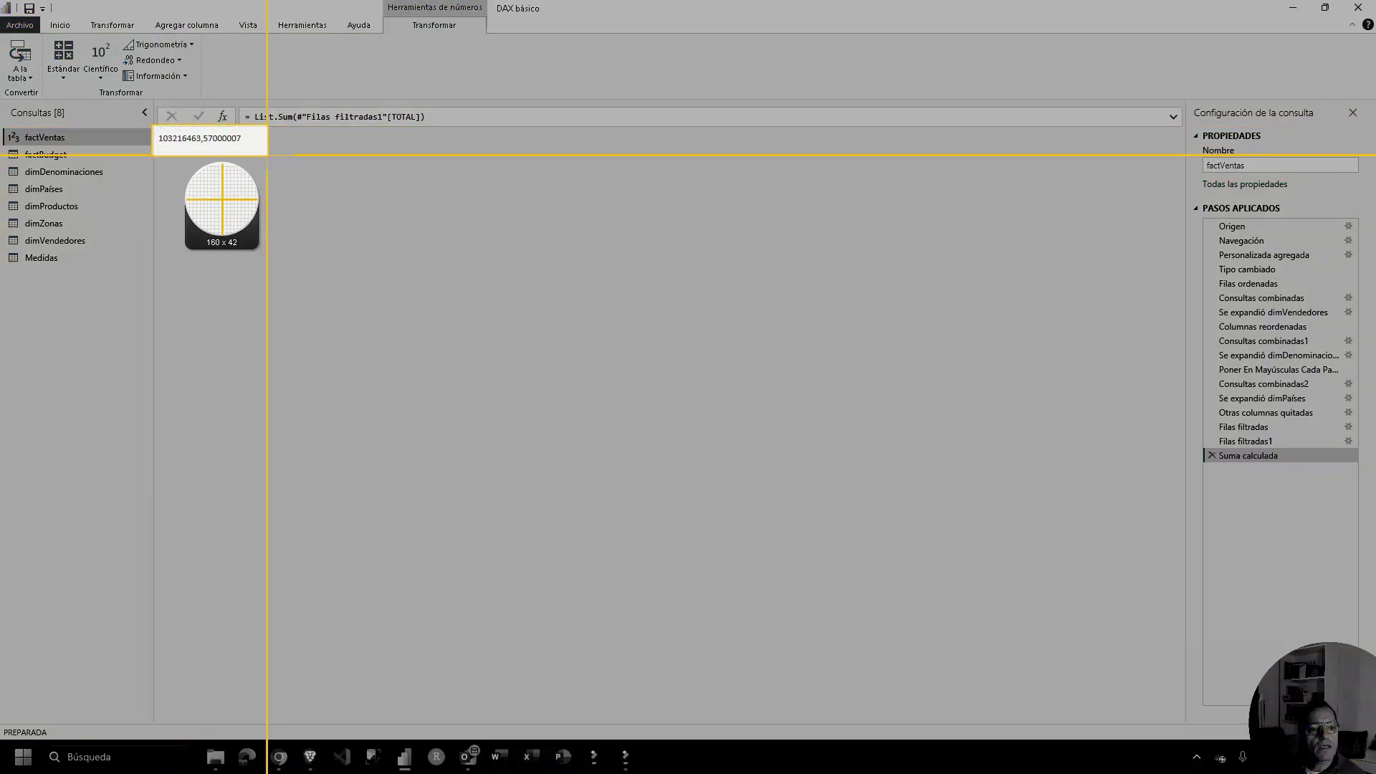
pyautogui.click(270, 144)
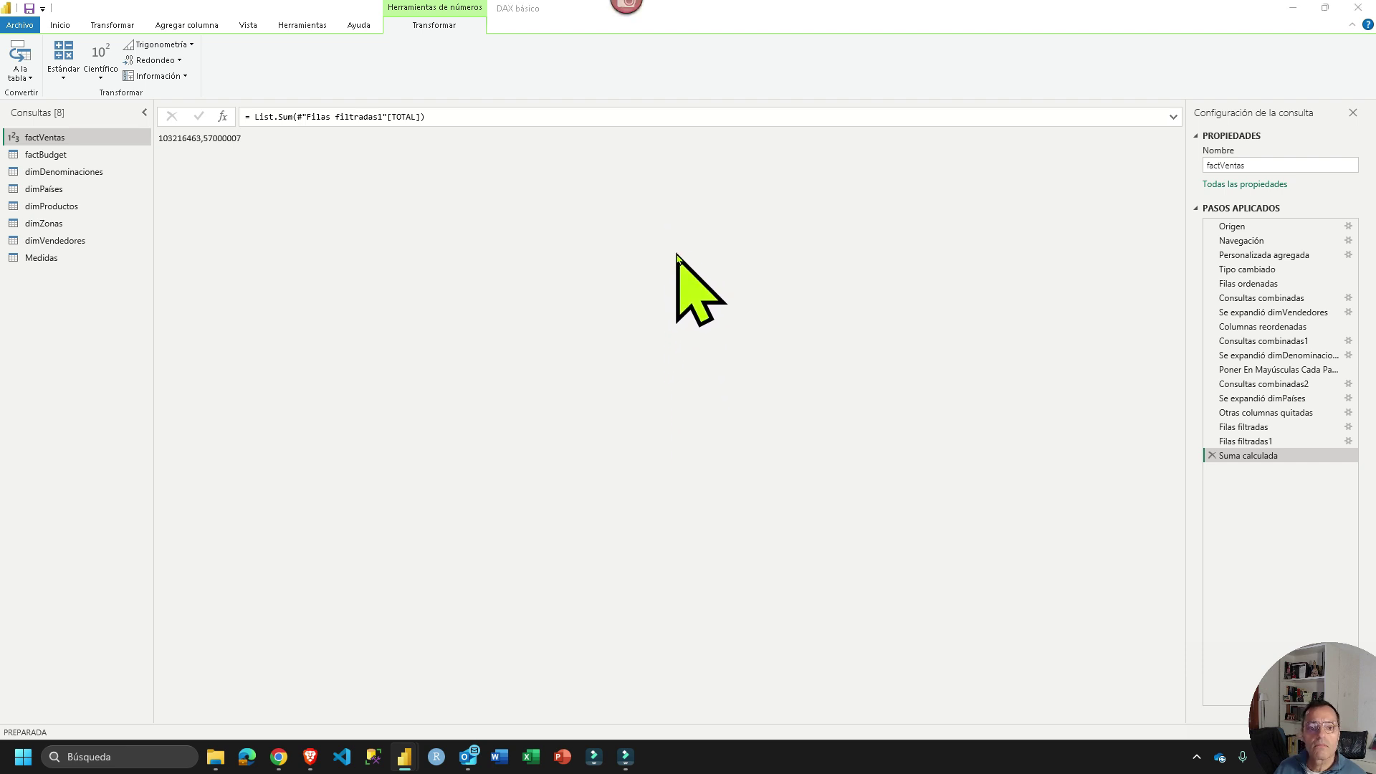
pyautogui.scroll(4, 534, 287)
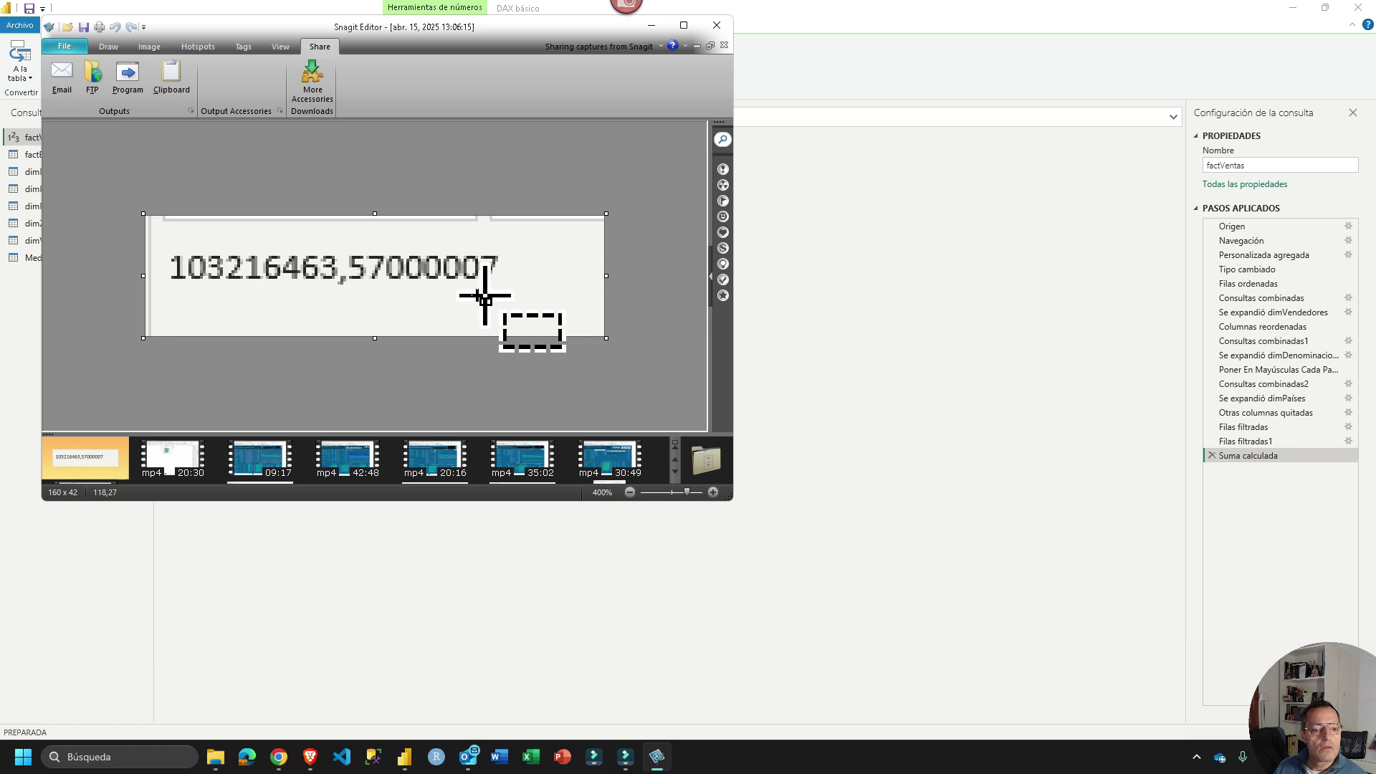
pyautogui.scroll(-1, 377, 299)
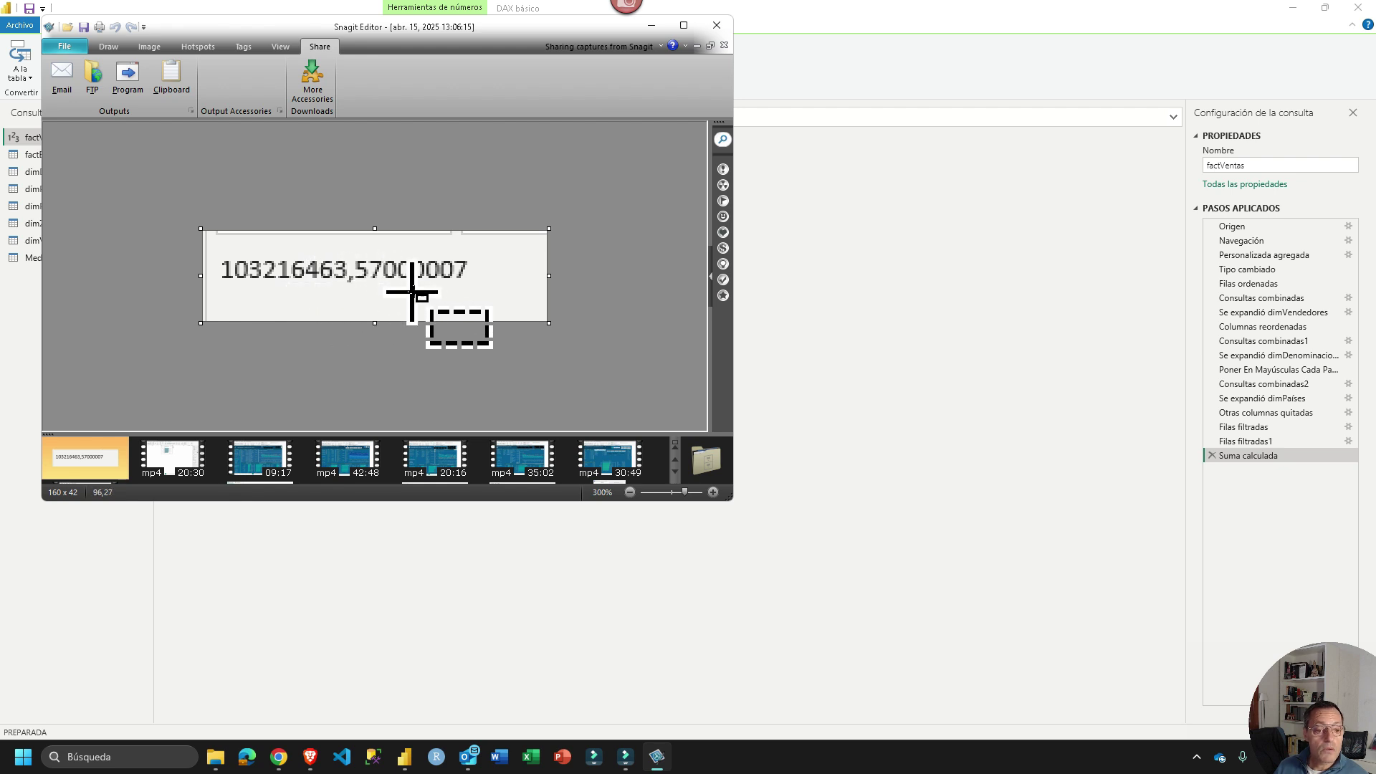
pyautogui.click(652, 26)
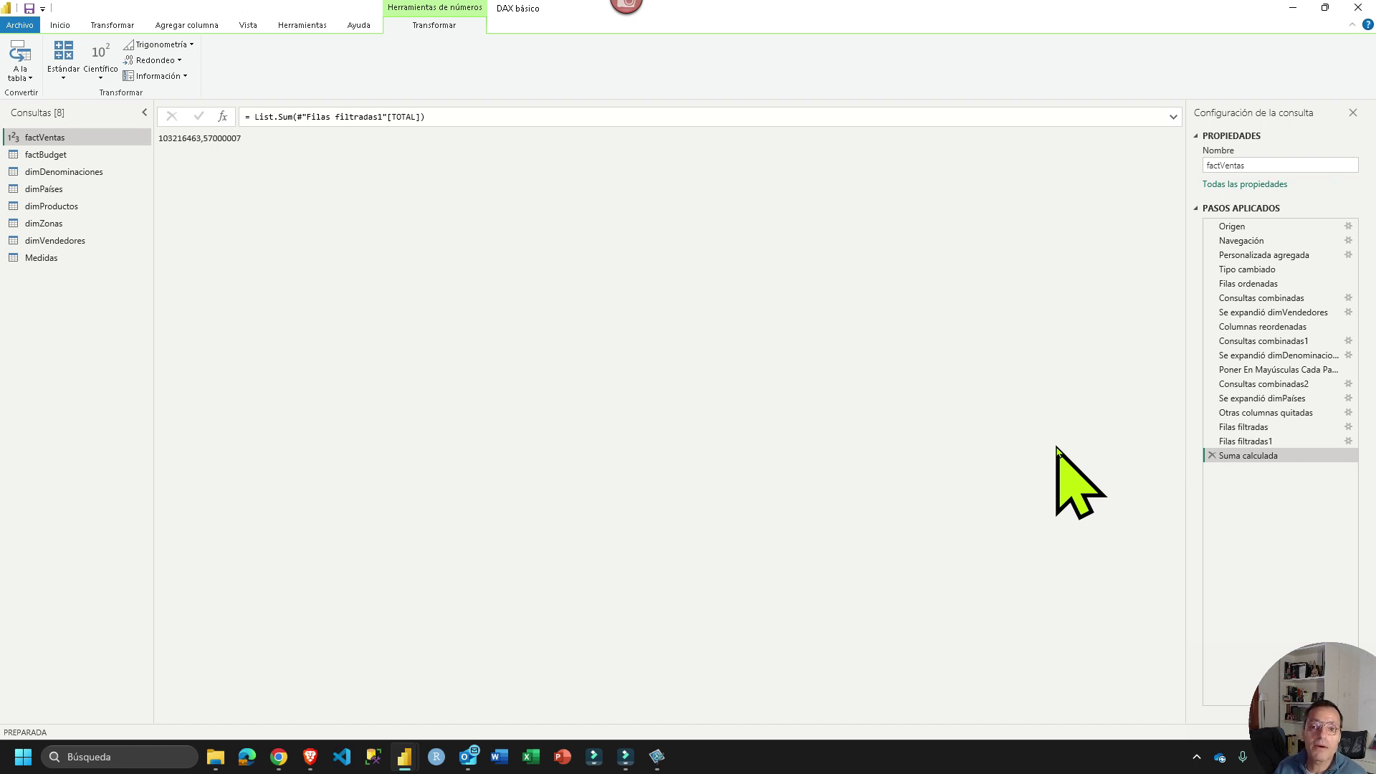
# Delete the Suma calculada, Filas filtradas1 and Filas filtradas steps from factVentas, and close and apply the query editor
pyautogui.click(1212, 456)
pyautogui.click(1211, 442)
pyautogui.click(1212, 427)
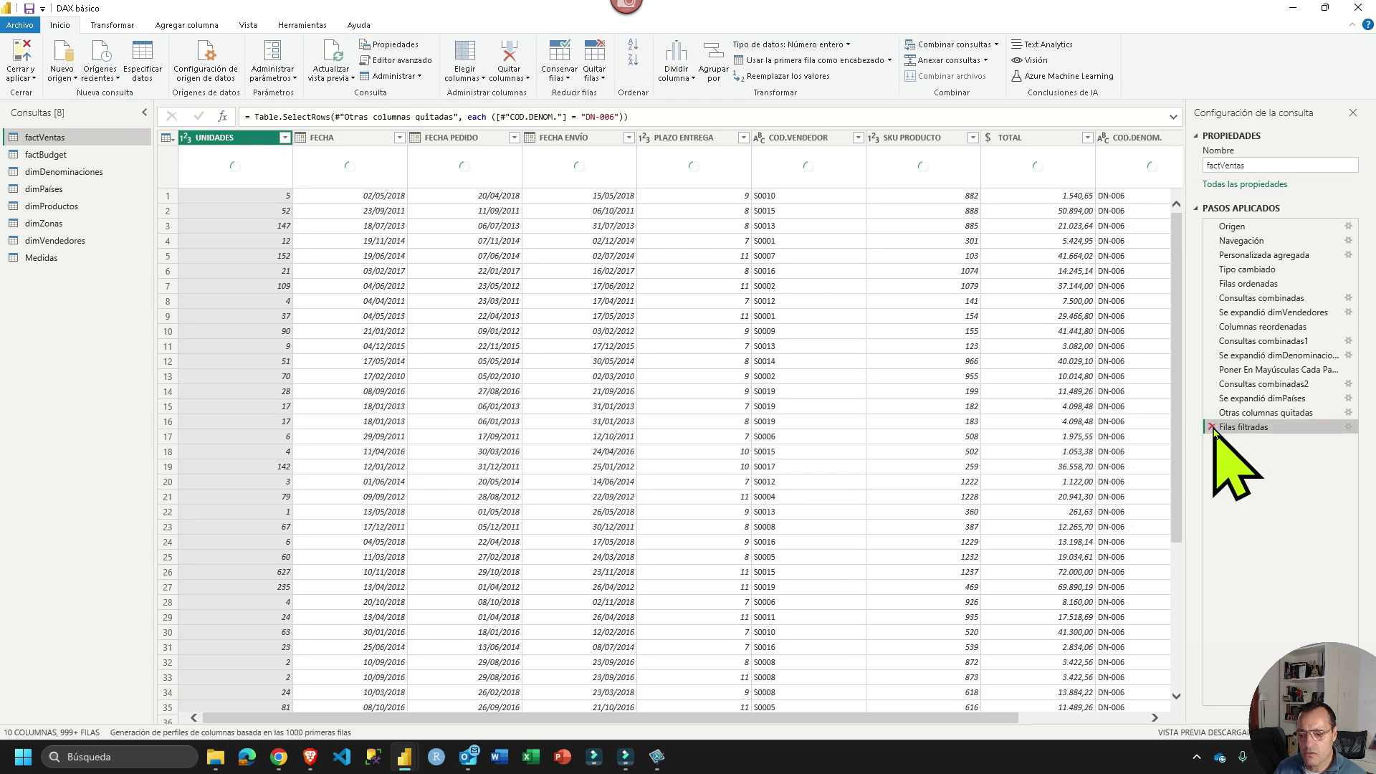
pyautogui.click(20, 59)
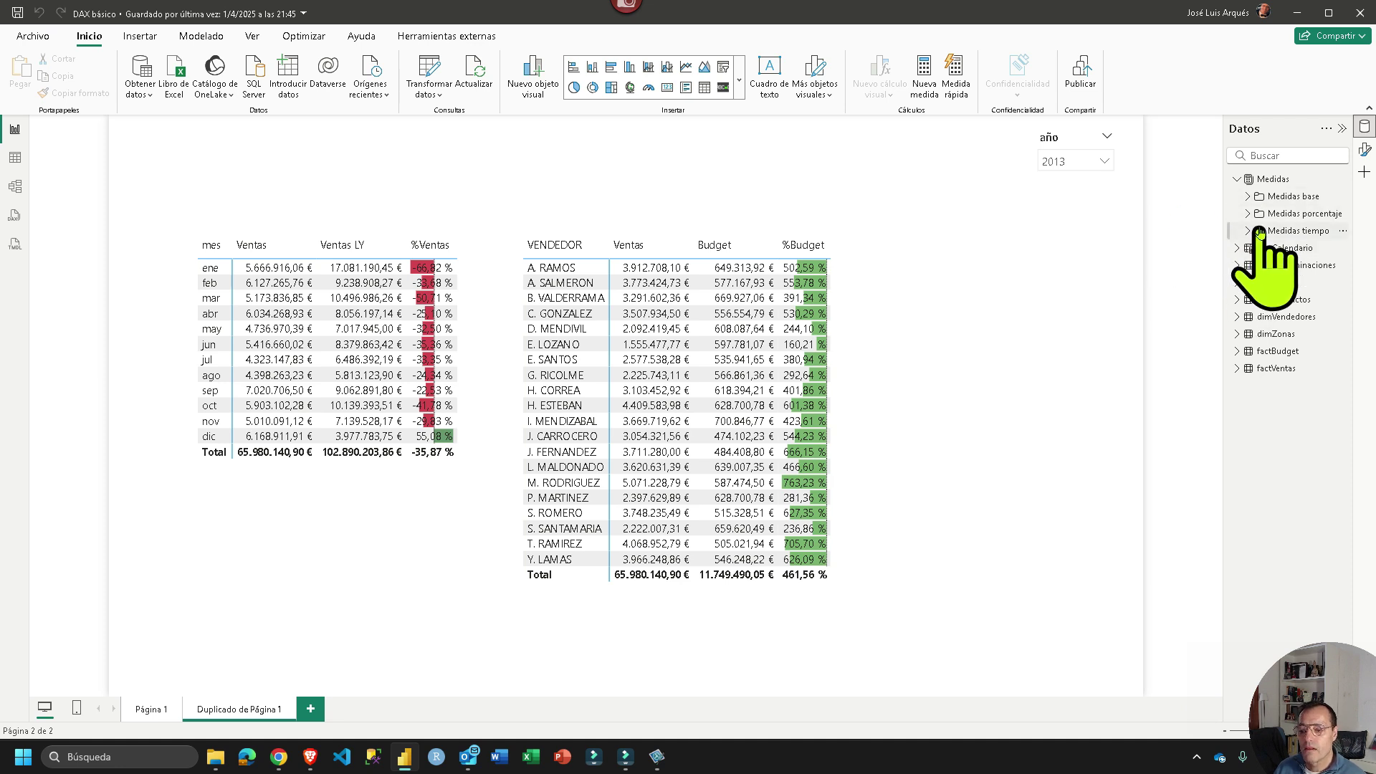
# Create a new measure in the Medidas base folder named Ventas > 500 uds. and start a second formula line
pyautogui.click(1290, 198)
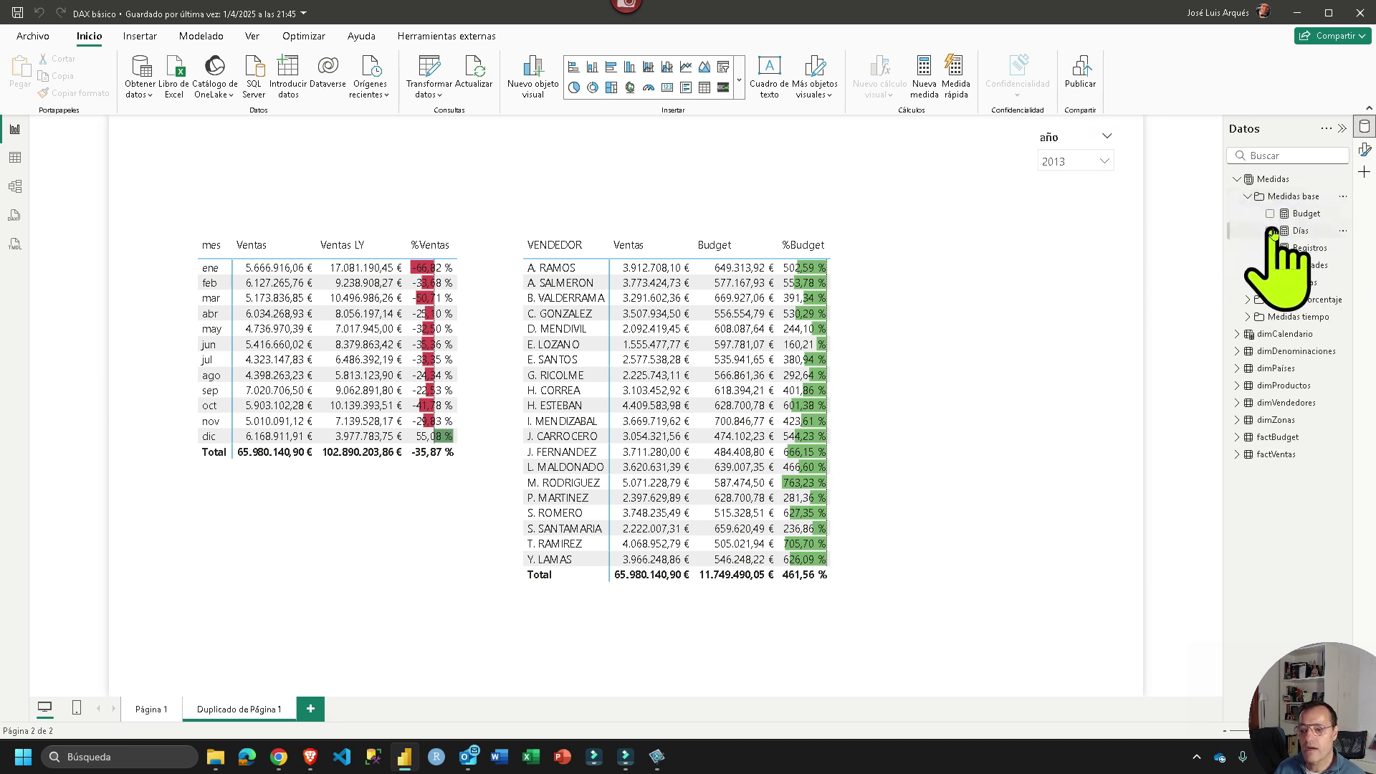
pyautogui.click(1342, 195)
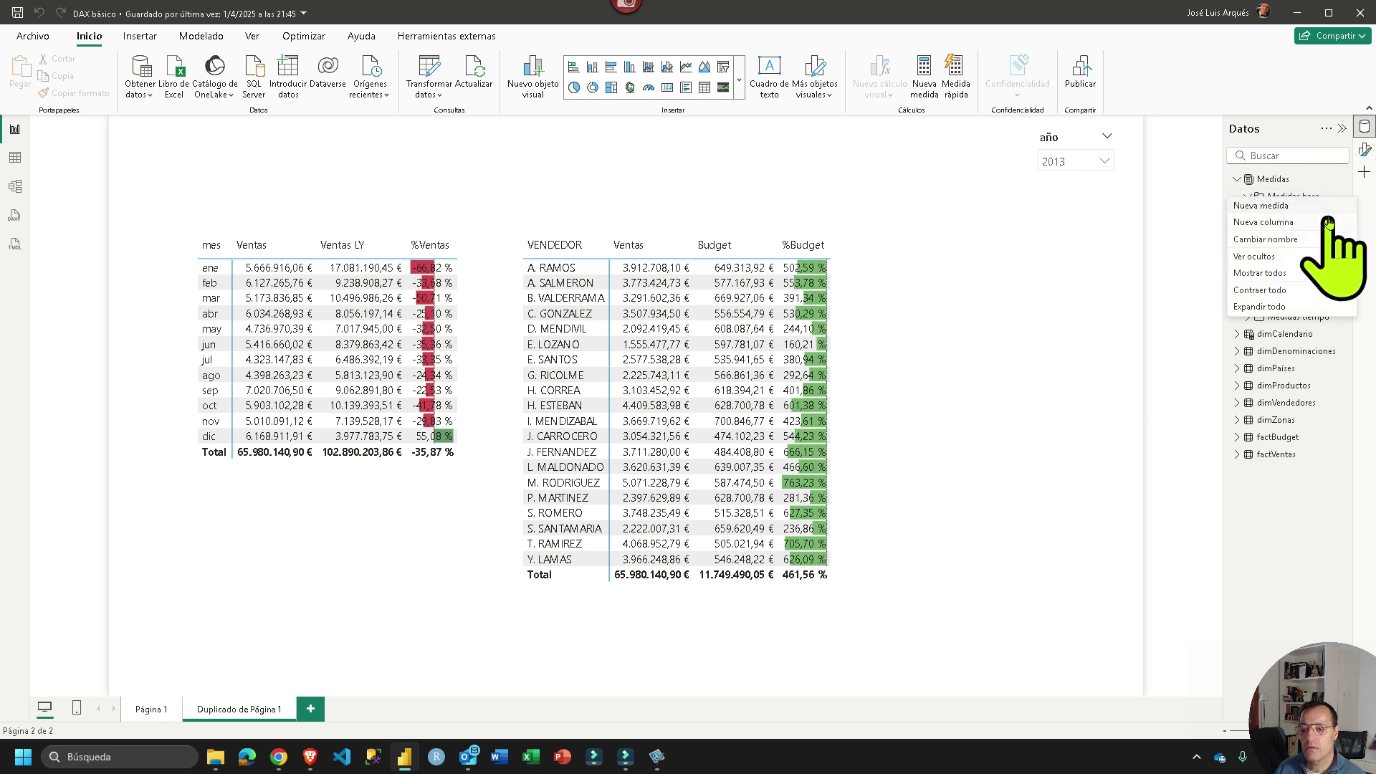
pyautogui.press('Escape')
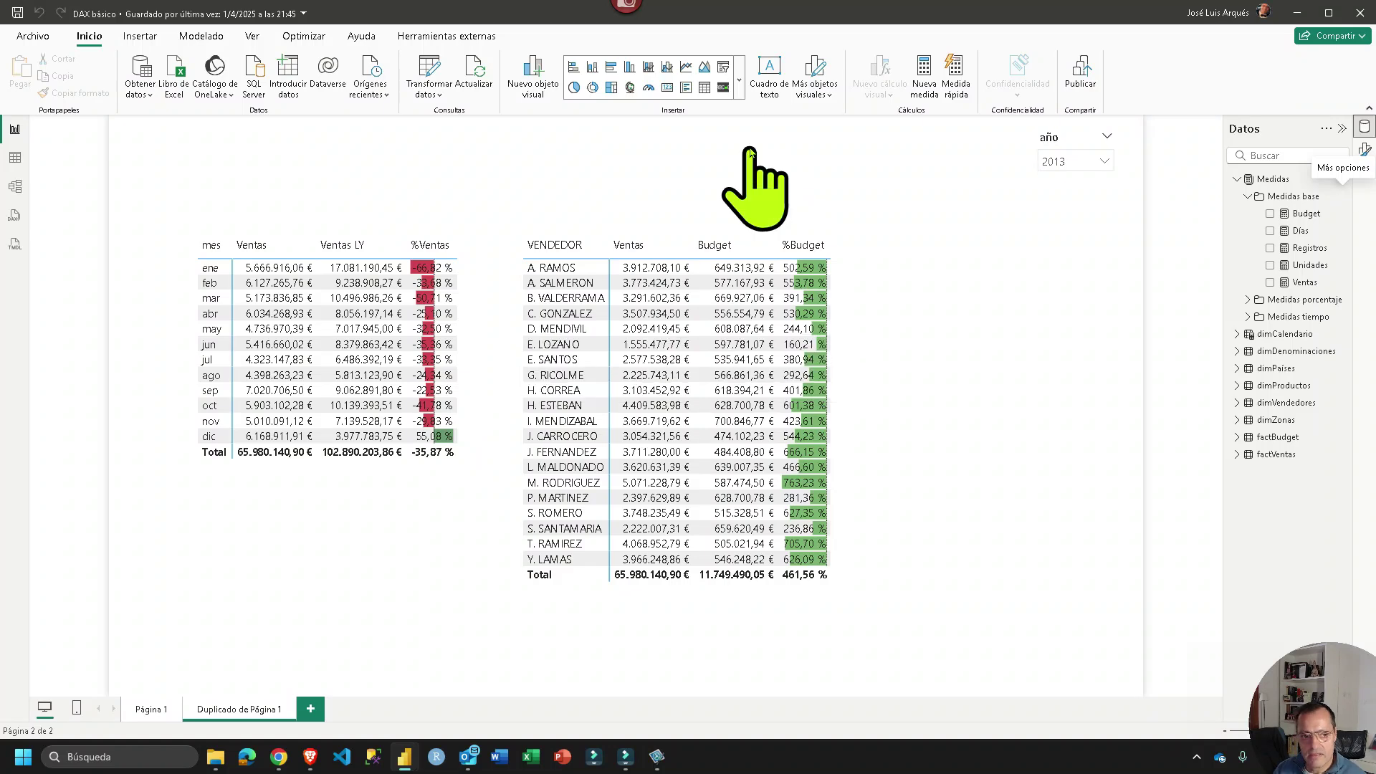
pyautogui.write('Ver')
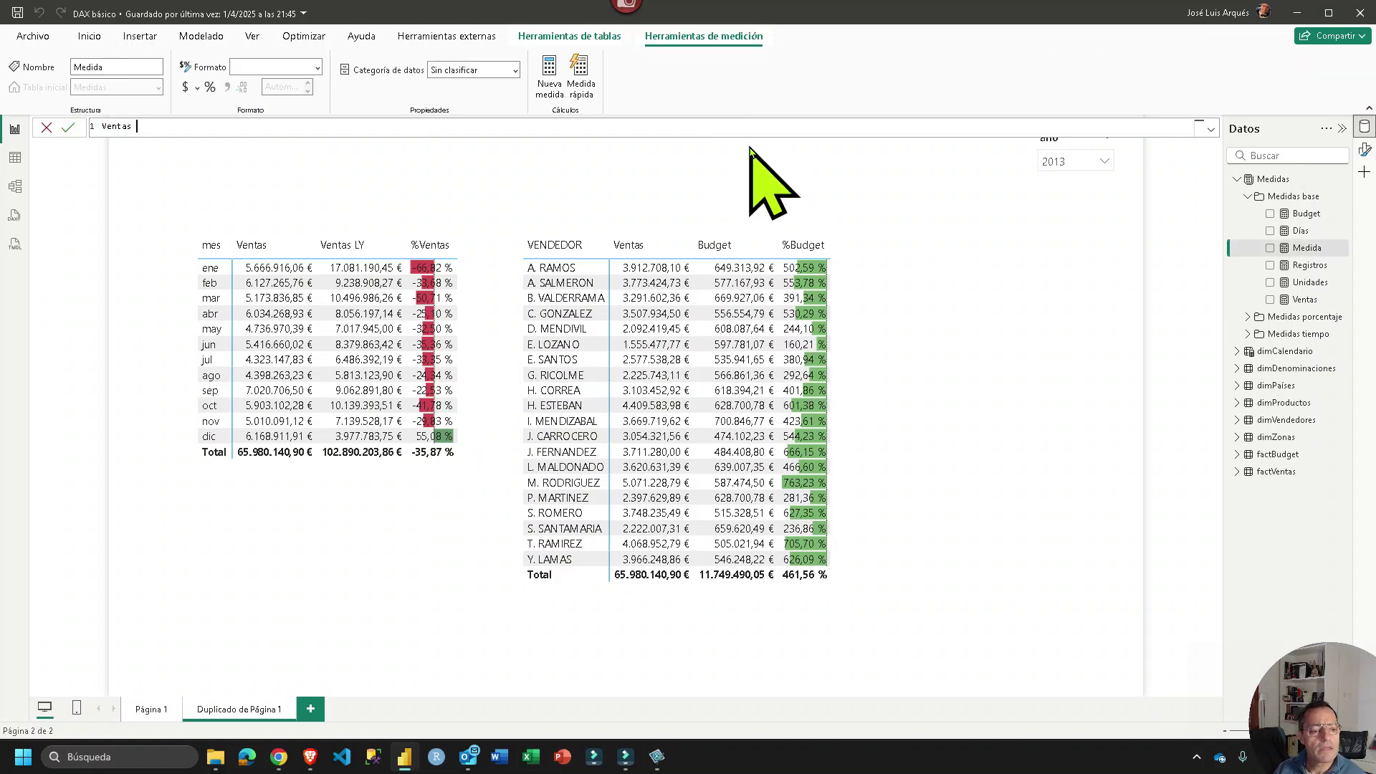
pyautogui.write('tas > 500 uds.')
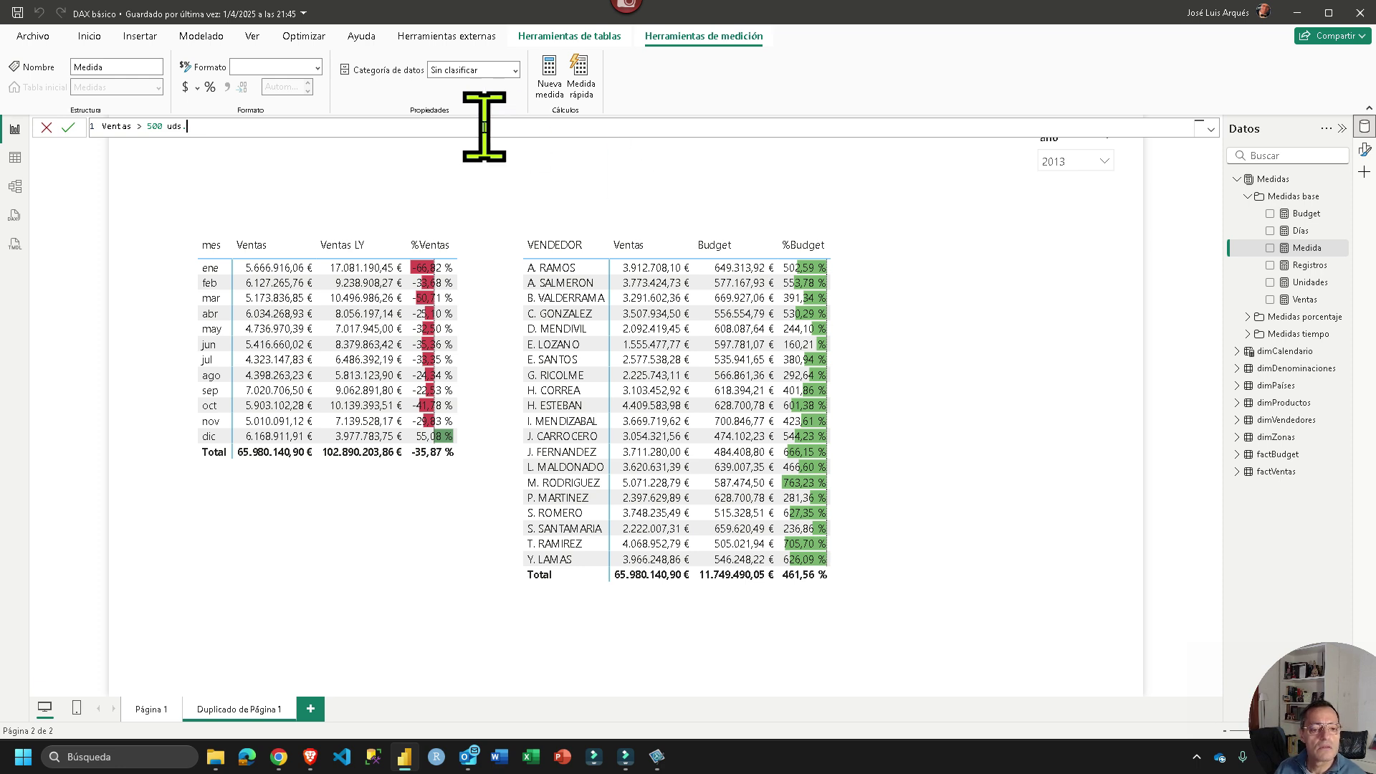
pyautogui.scroll(2, 495, 131)
pyautogui.write('s.')
pyautogui.scroll(2, 494, 131)
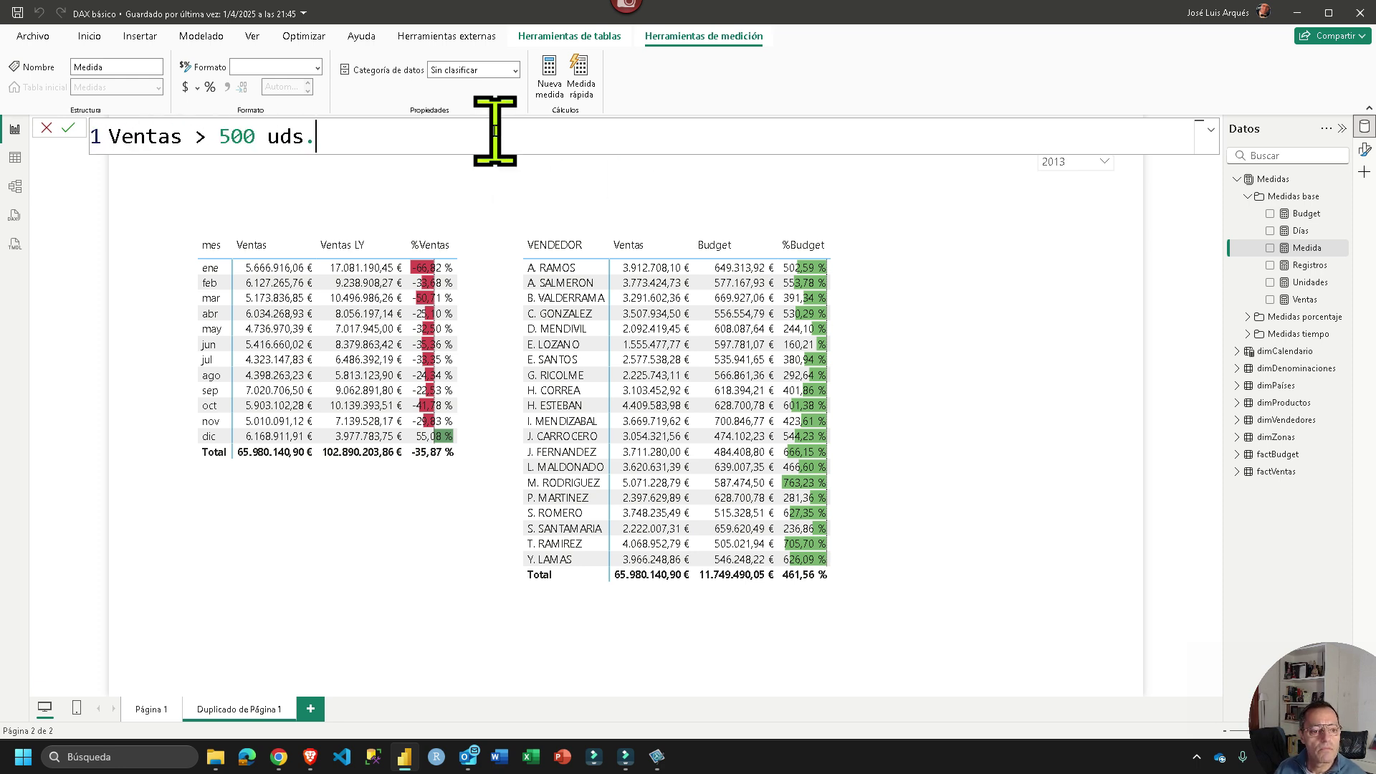
pyautogui.write('=')
pyautogui.hotkey('shift', 'Return')
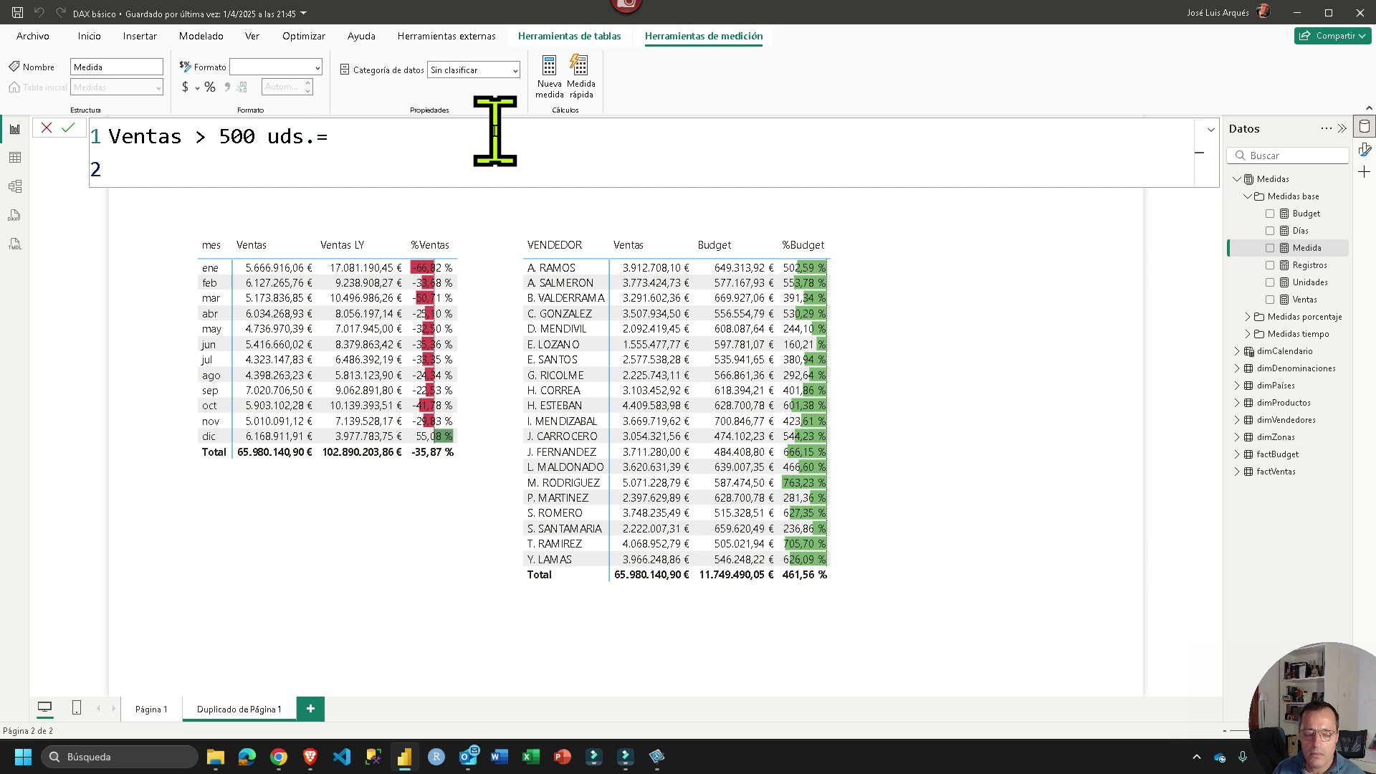
# Start the measure's formula with the SUMX function and open an indented line for its table argument
pyautogui.write('SUMX(')
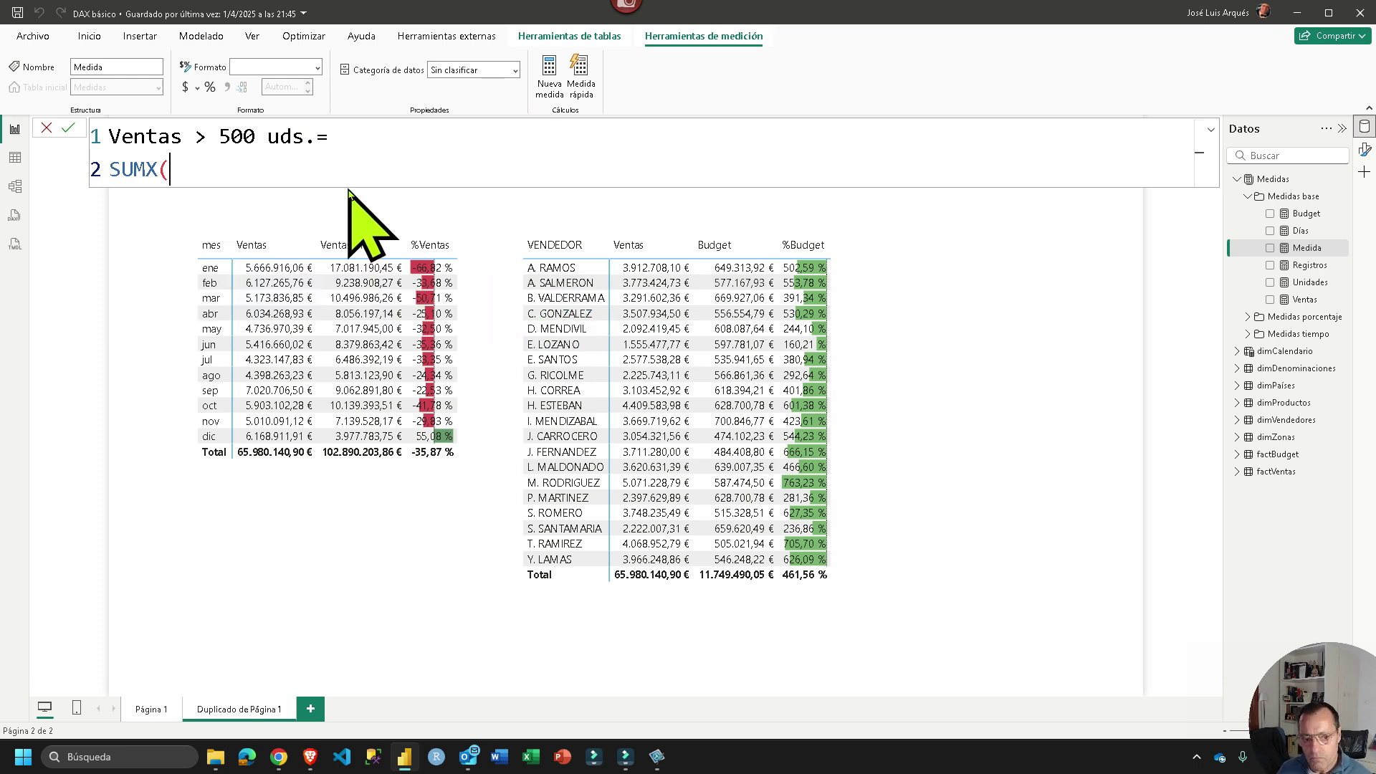
pyautogui.hotkey('shift', 'Return')
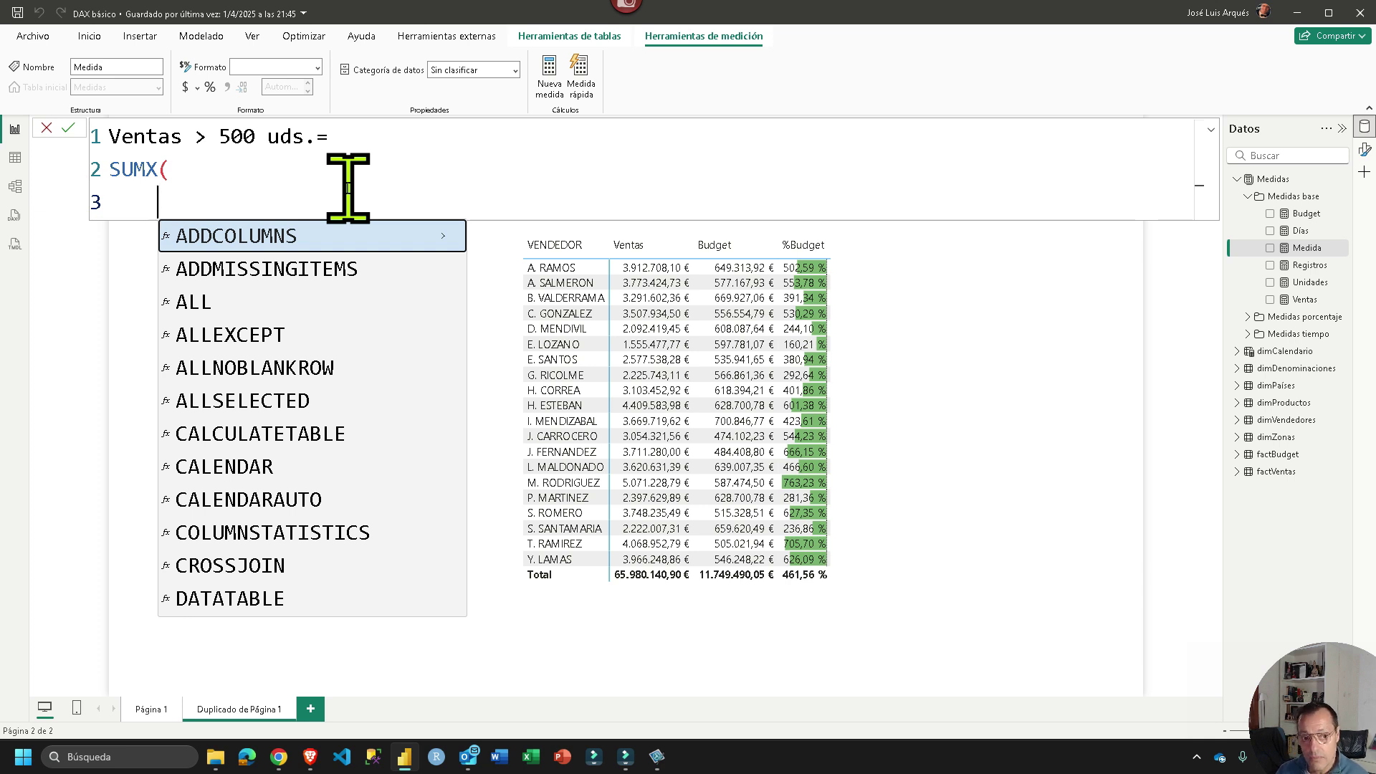
pyautogui.press('BackSpace')
pyautogui.press('BackSpace')
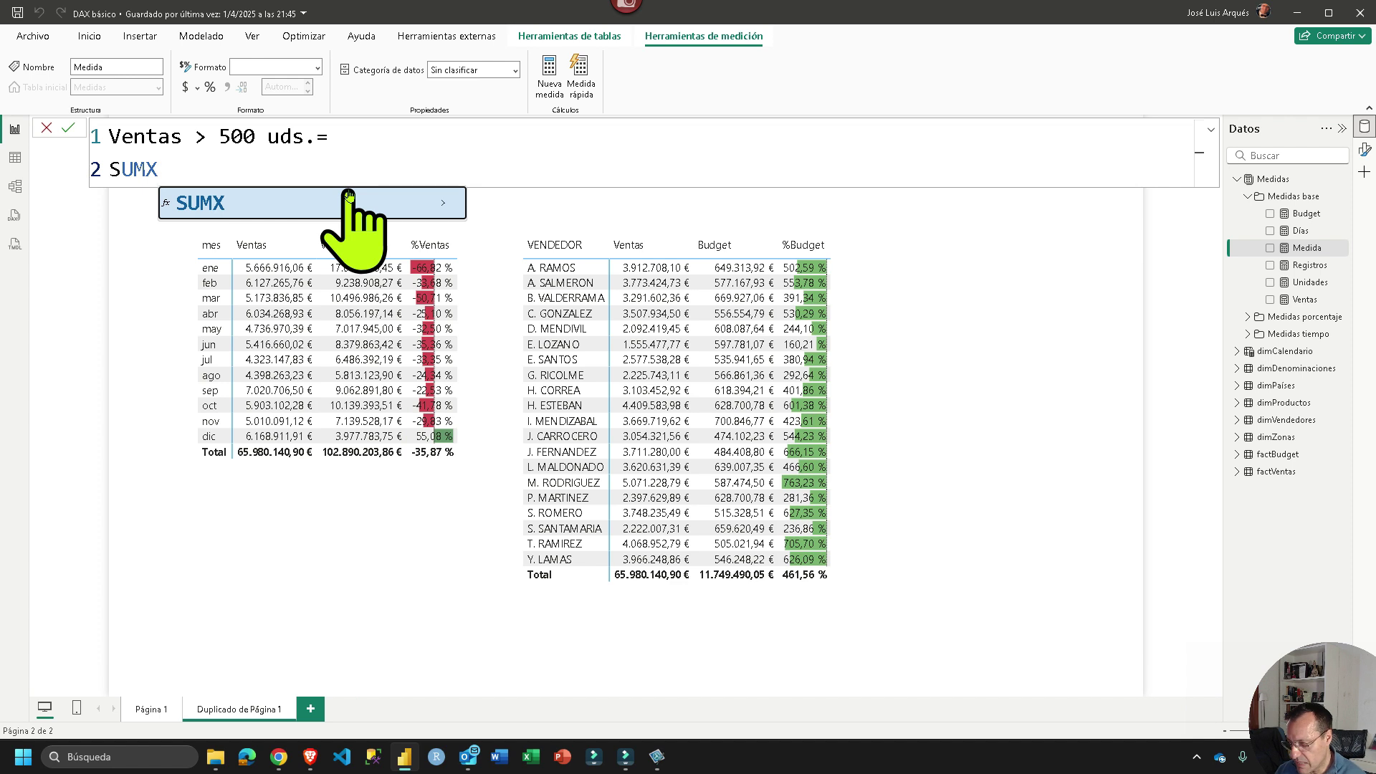
pyautogui.write('(')
pyautogui.press('Escape')
pyautogui.hotkey('shift', 'Return')
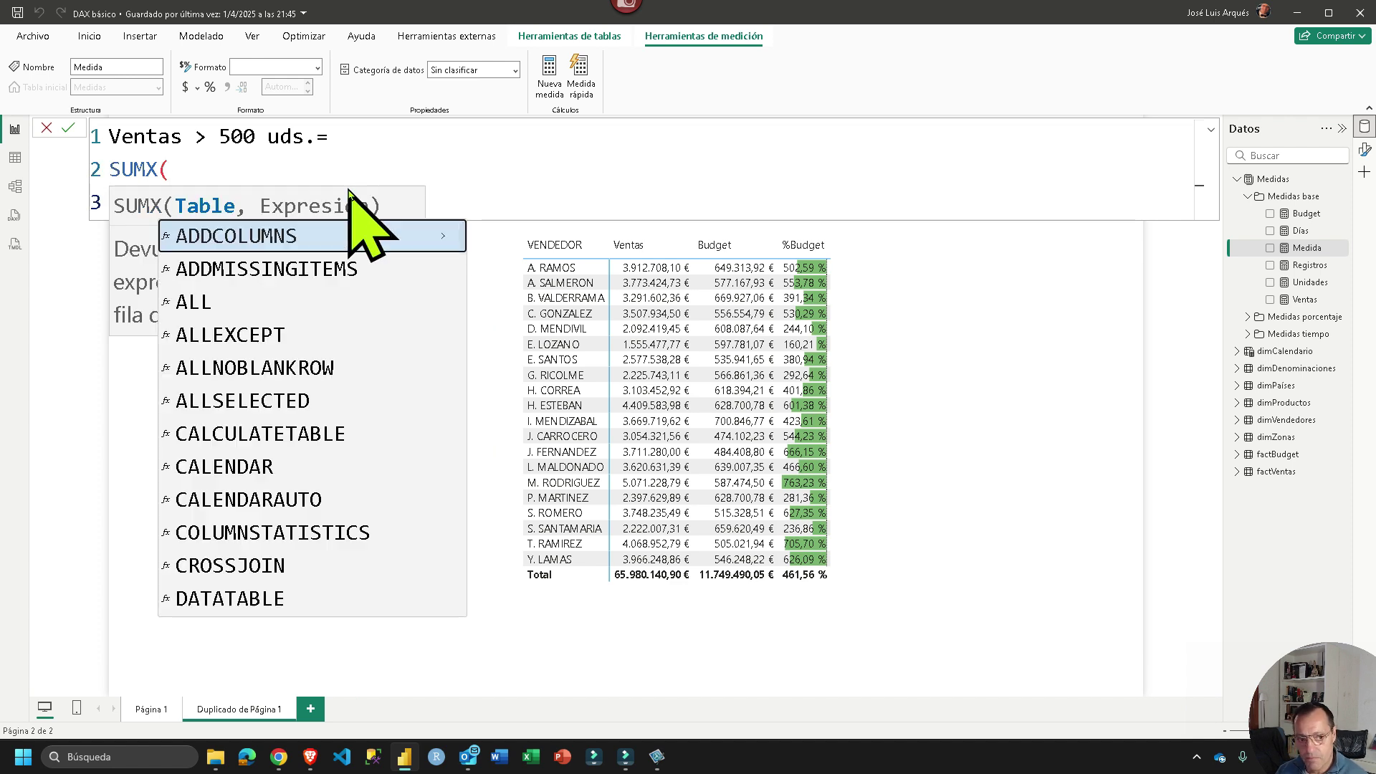
pyautogui.press('Escape')
pyautogui.hotkey('shift', 'Return')
pyautogui.press('Escape')
pyautogui.press('Escape')
pyautogui.press('Up')
pyautogui.press('Tab')
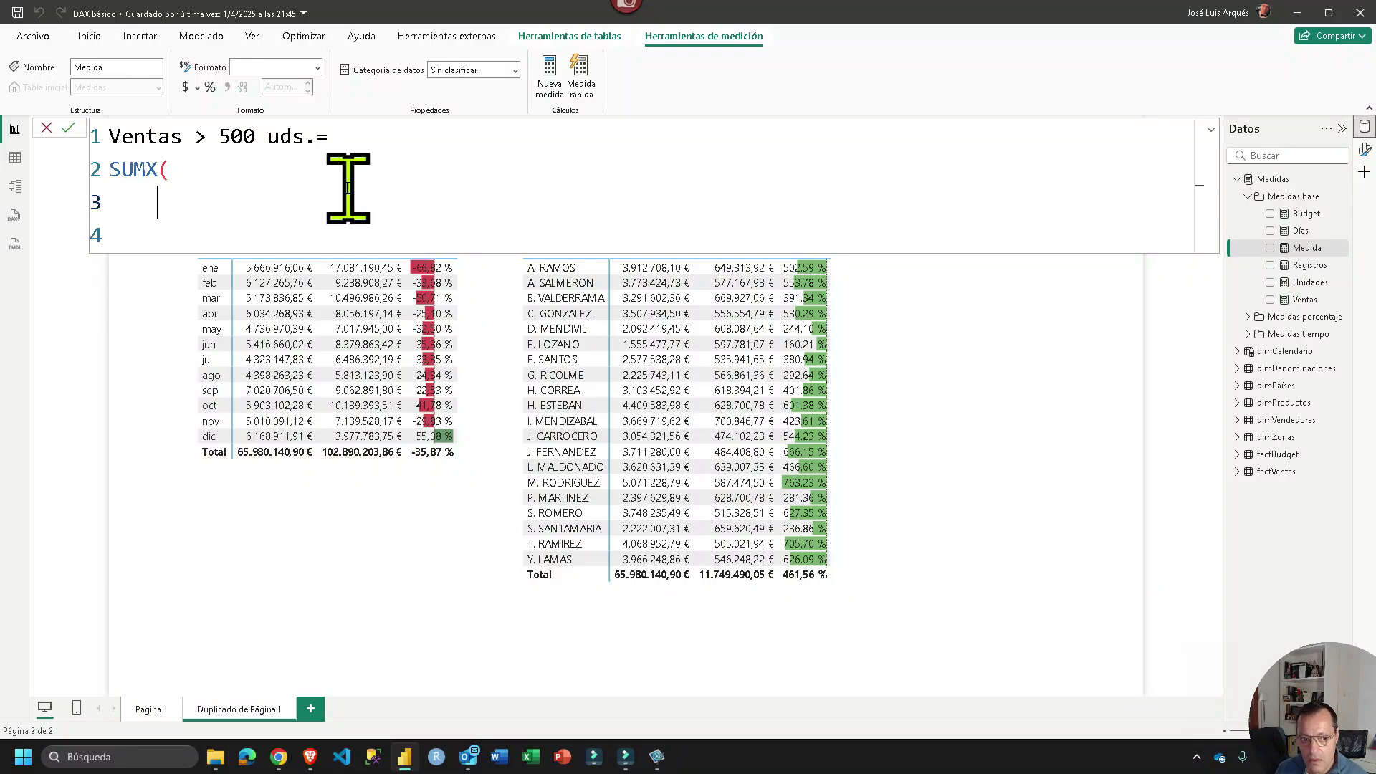
# Add a FILTER function over the factVentas table as SUMX's first argument, with its arguments on separate lines
pyautogui.write('FILTER(')
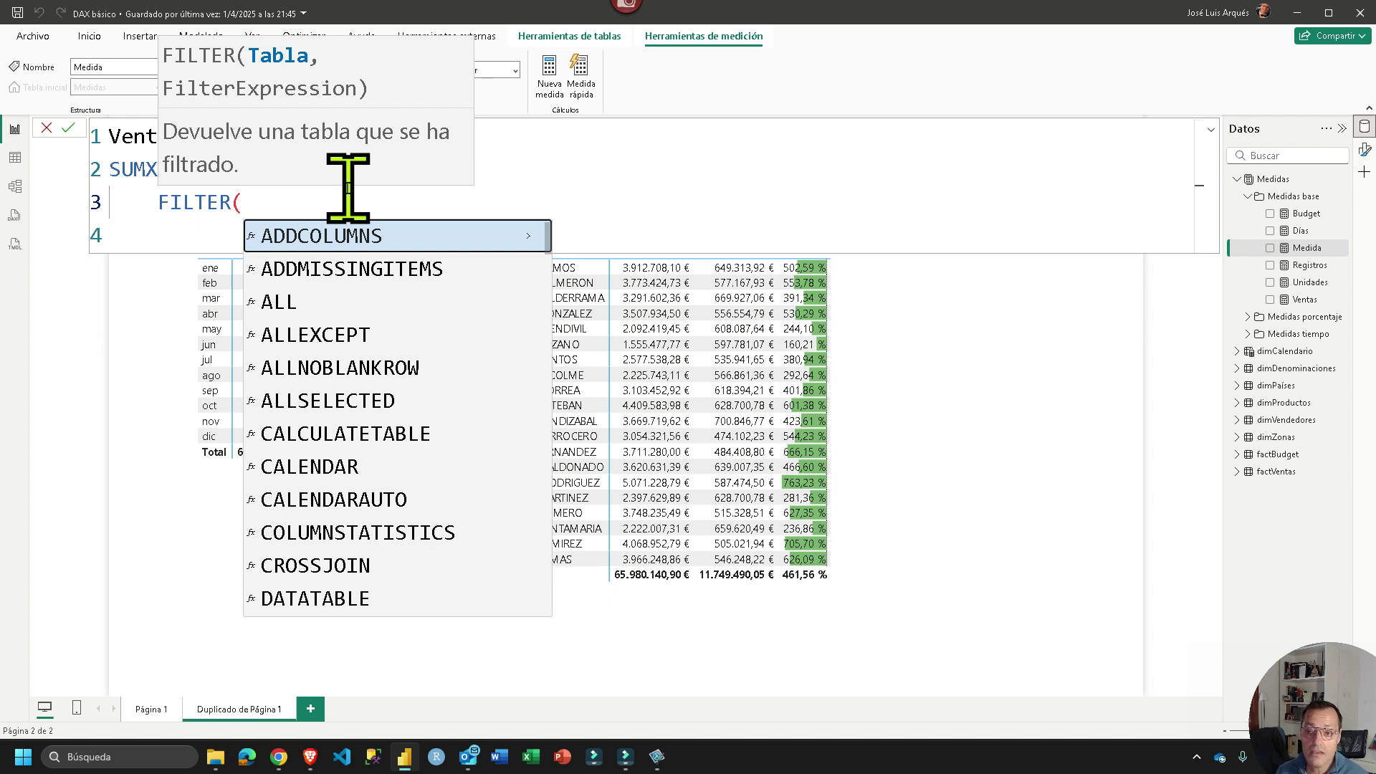
pyautogui.press('Escape')
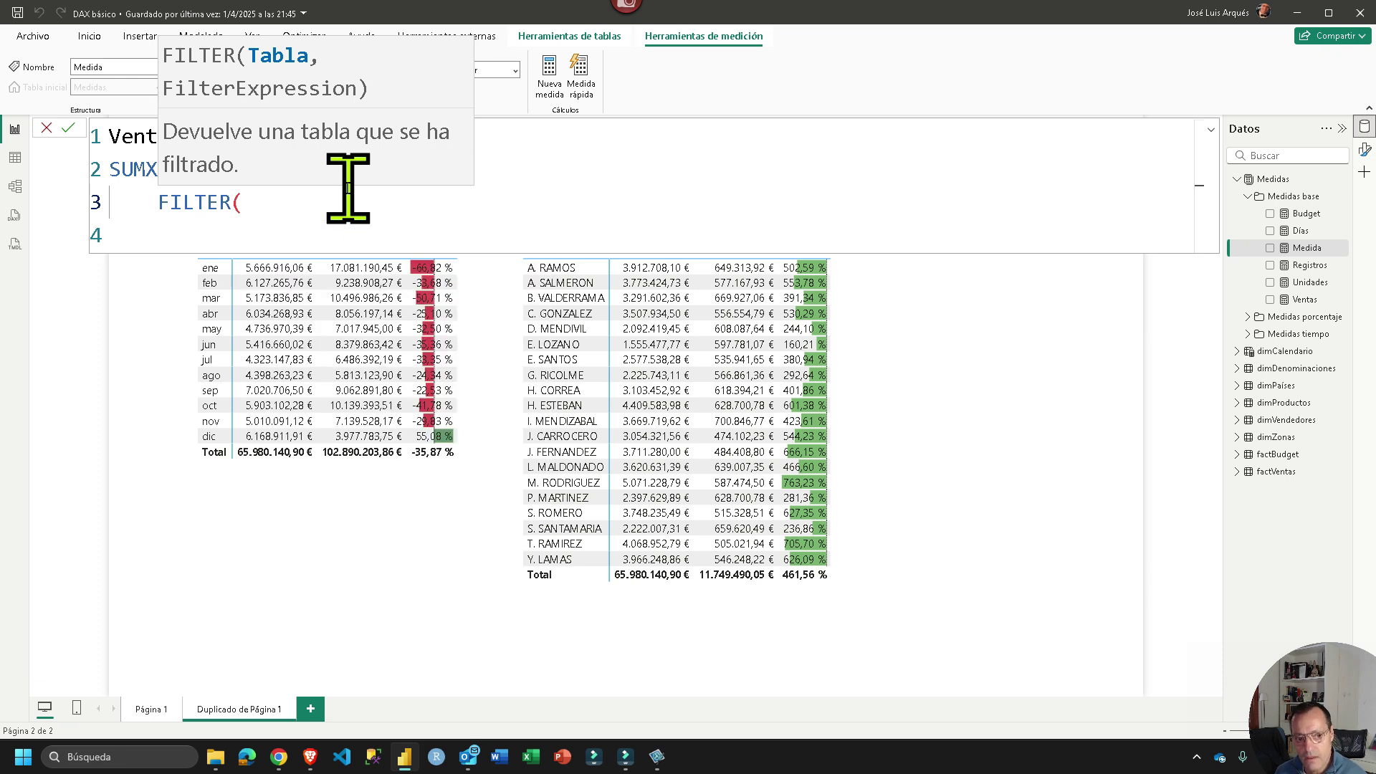
pyautogui.hotkey('shift', 'Return')
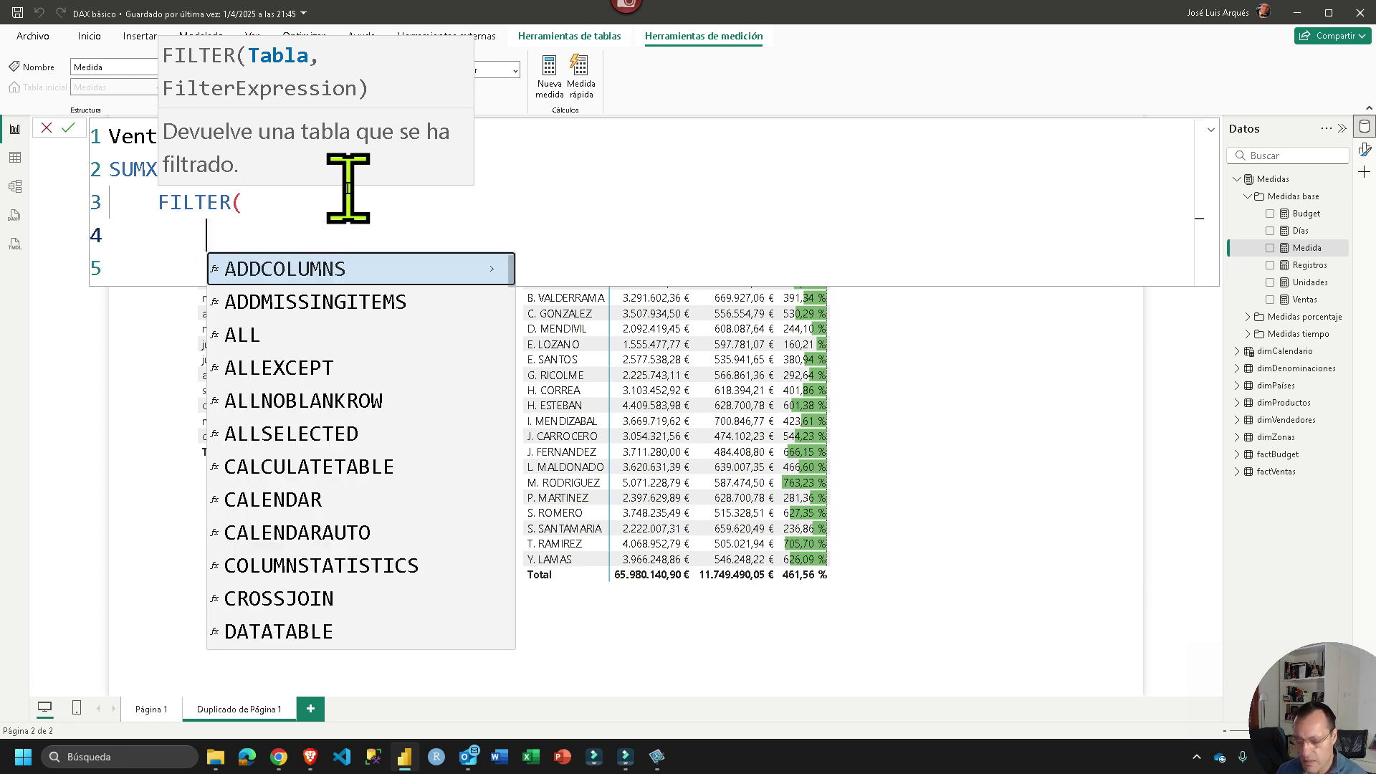
pyautogui.write('facgt')
pyautogui.press('BackSpace')
pyautogui.press('BackSpace')
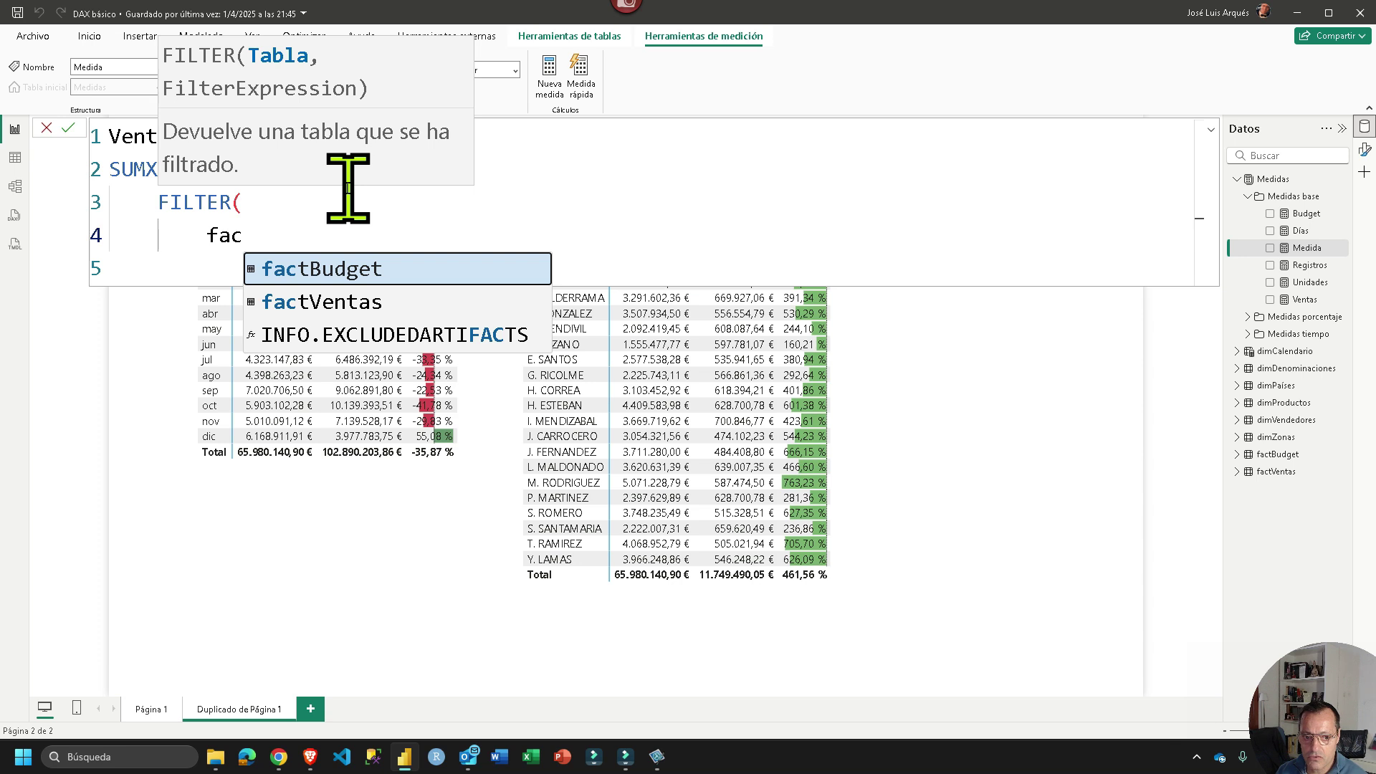
pyautogui.press('Down')
pyautogui.press('Tab')
pyautogui.write(',')
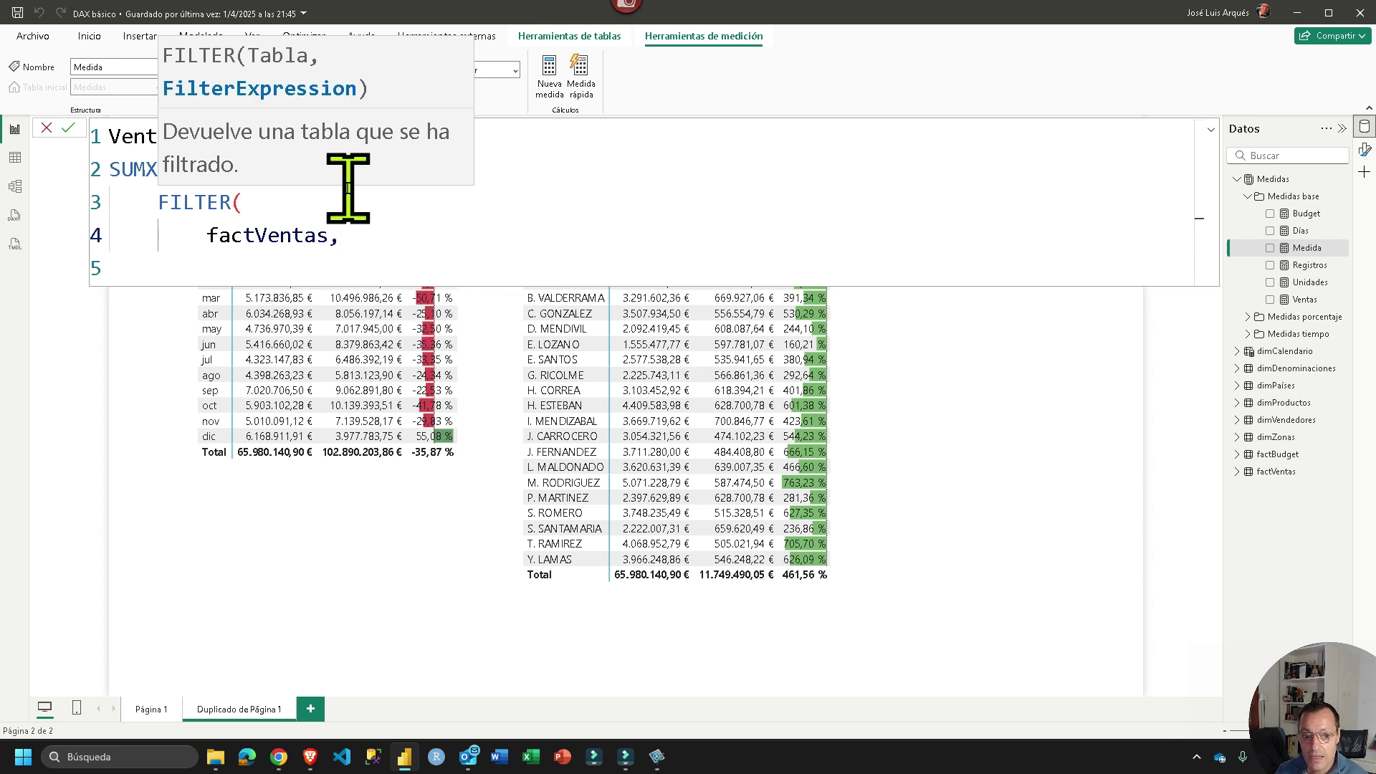
pyautogui.hotkey('shift', 'Return')
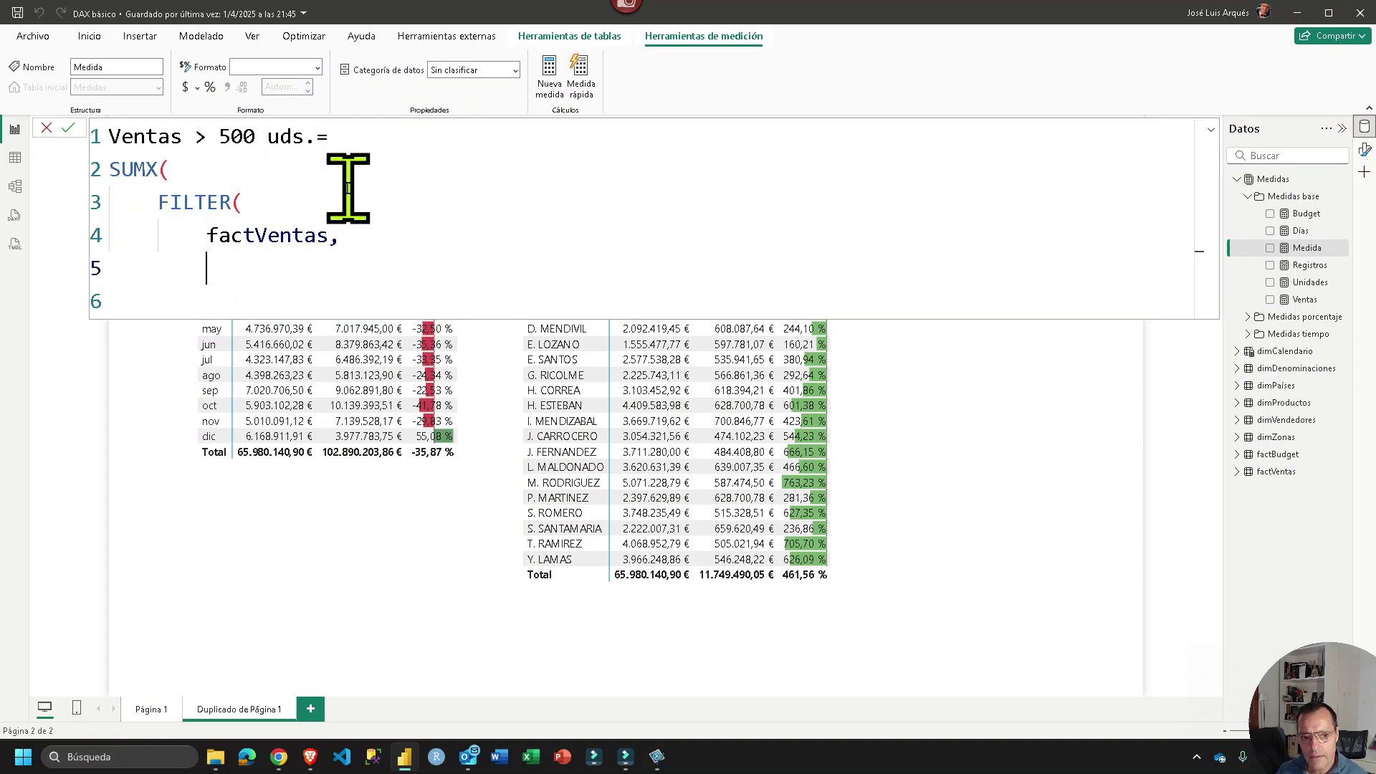
# Add the filter condition factVentas[COD.DENOM.]="DN-006"
pyautogui.write('dim')
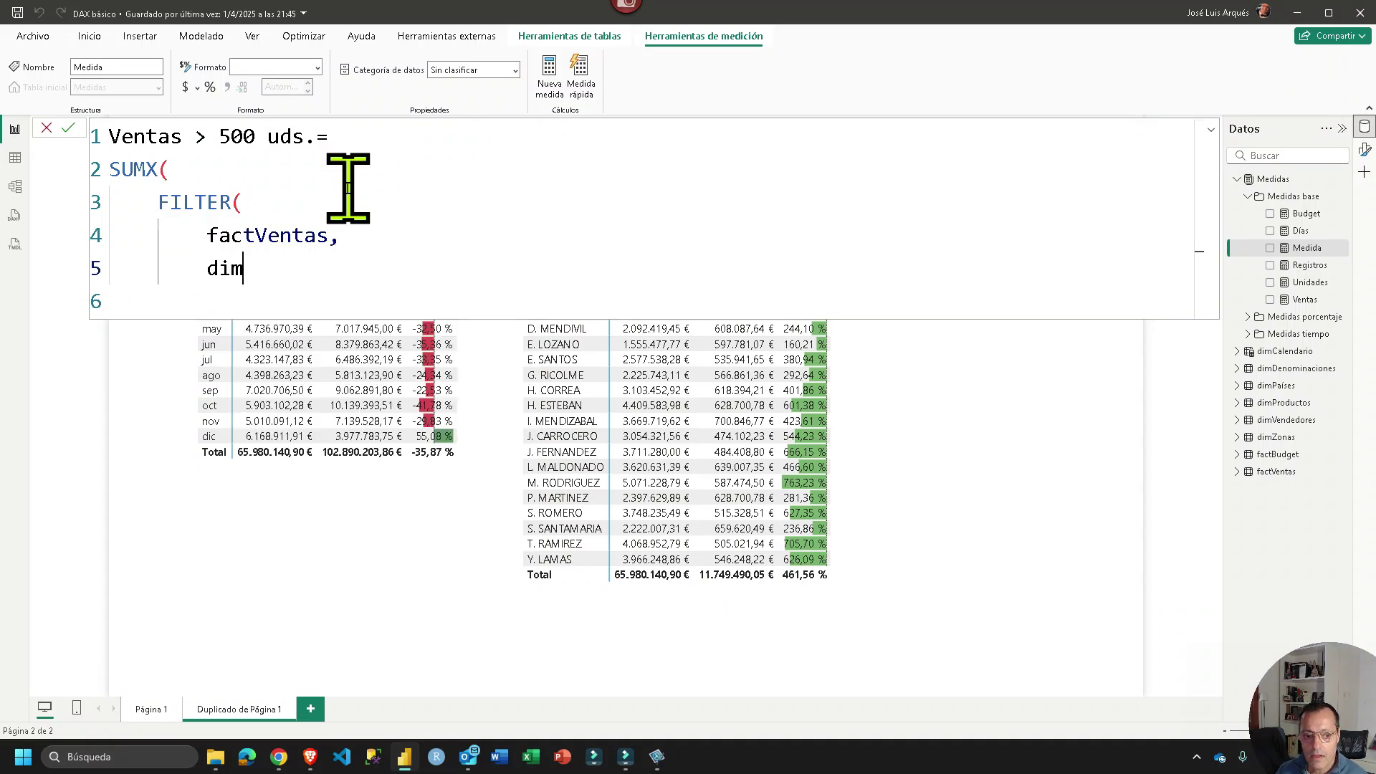
pyautogui.press('BackSpace')
pyautogui.press('BackSpace')
pyautogui.write('en')
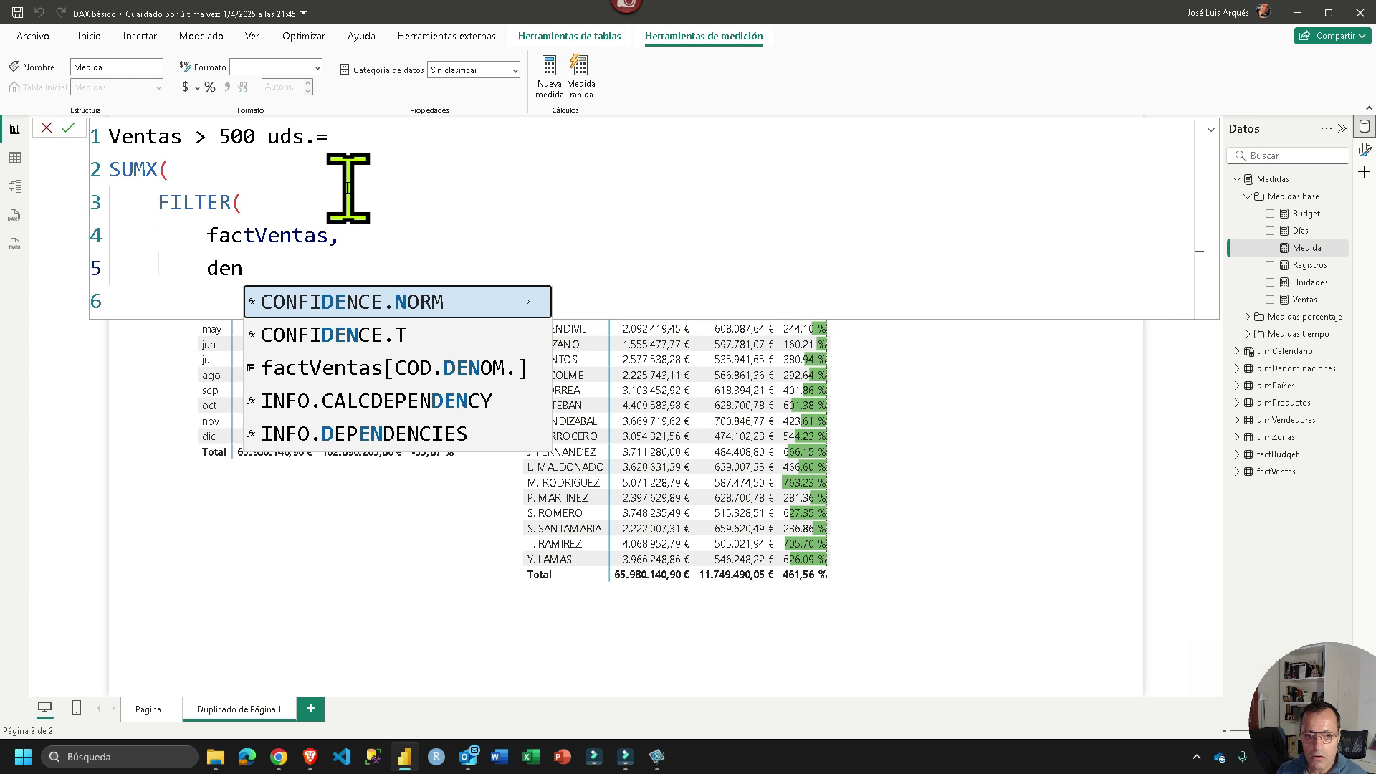
pyautogui.press('Down')
pyautogui.press('Down')
pyautogui.press('Tab')
pyautogui.write('="DN-006"')
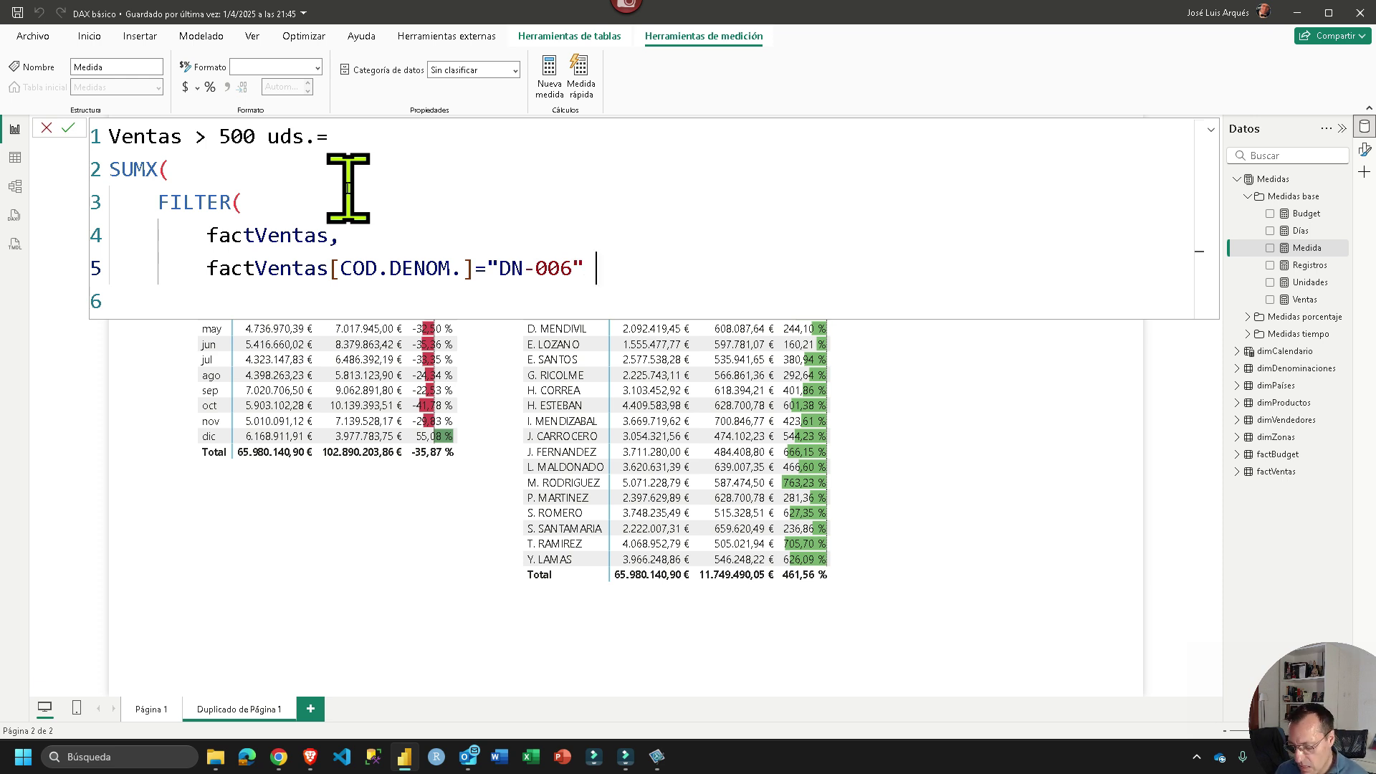
pyautogui.write(' &&')
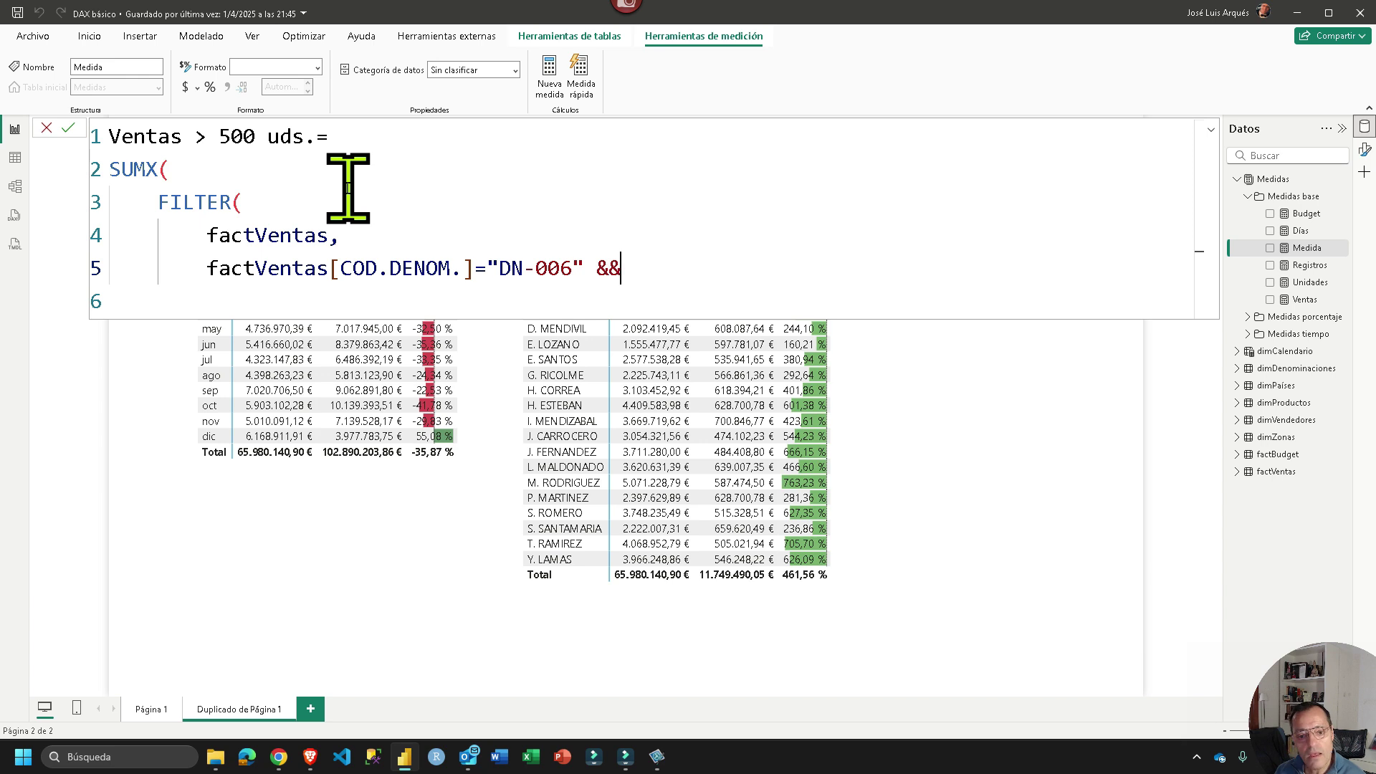
pyautogui.press('BackSpace')
pyautogui.press('BackSpace')
pyautogui.press('BackSpace')
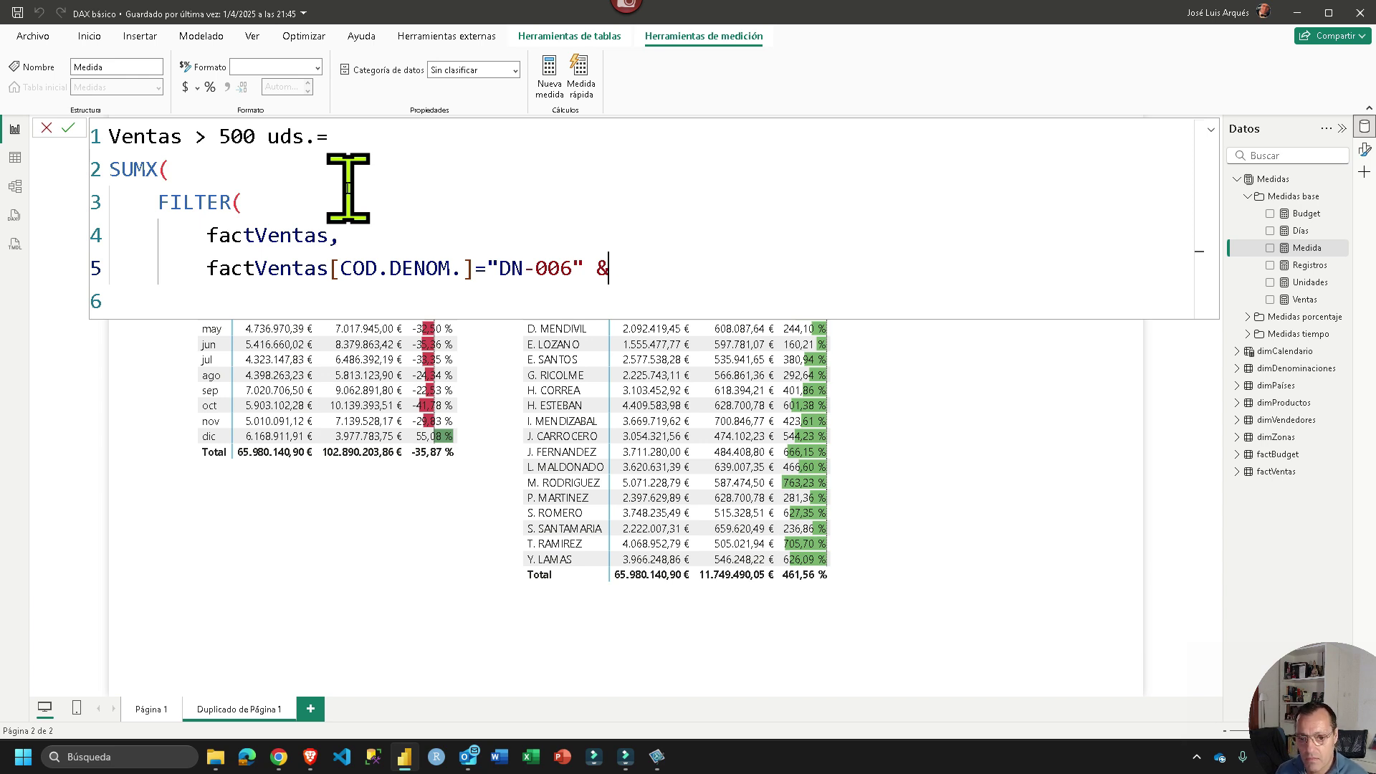
# Wrap the DN-006 condition in an AND function, placing it on its own indented line followed by a comma
pyautogui.press('Home')
pyautogui.write('AND(')
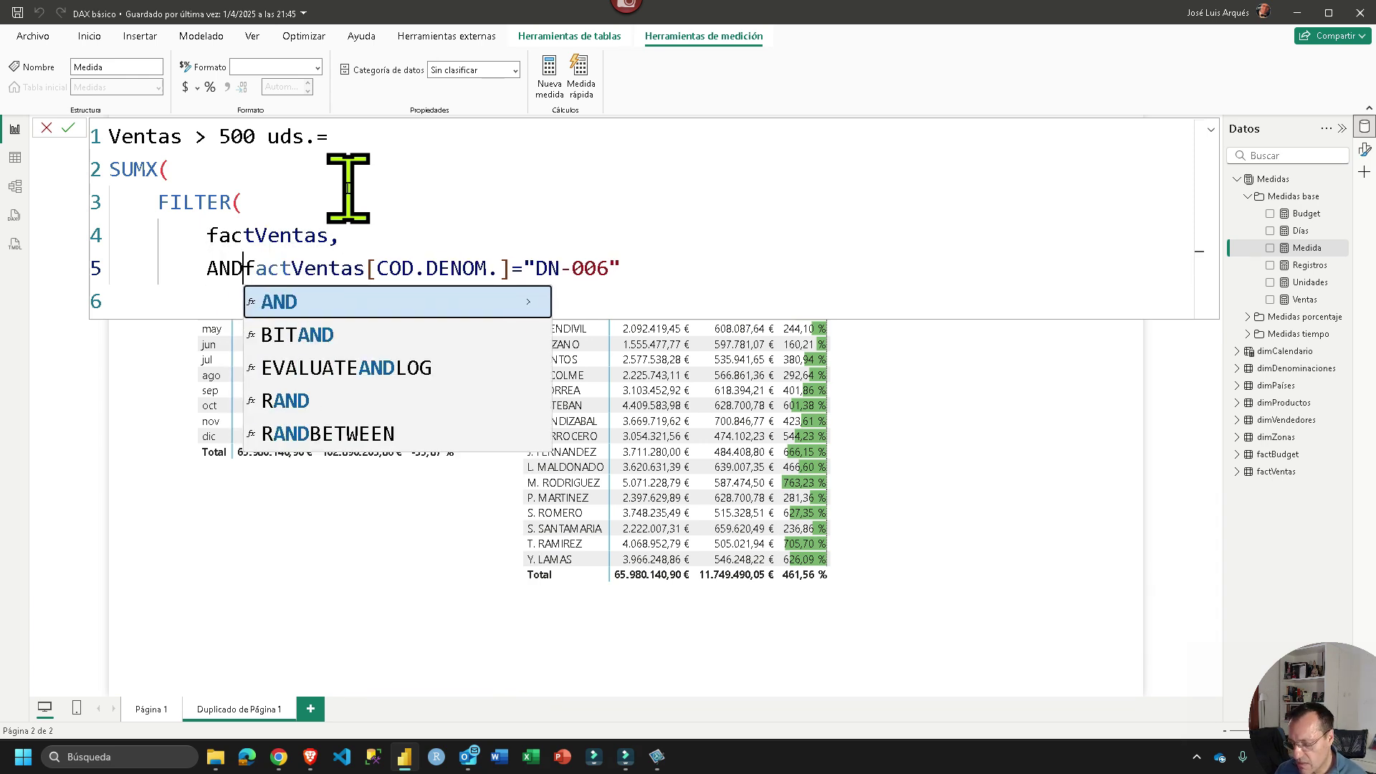
pyautogui.press('End')
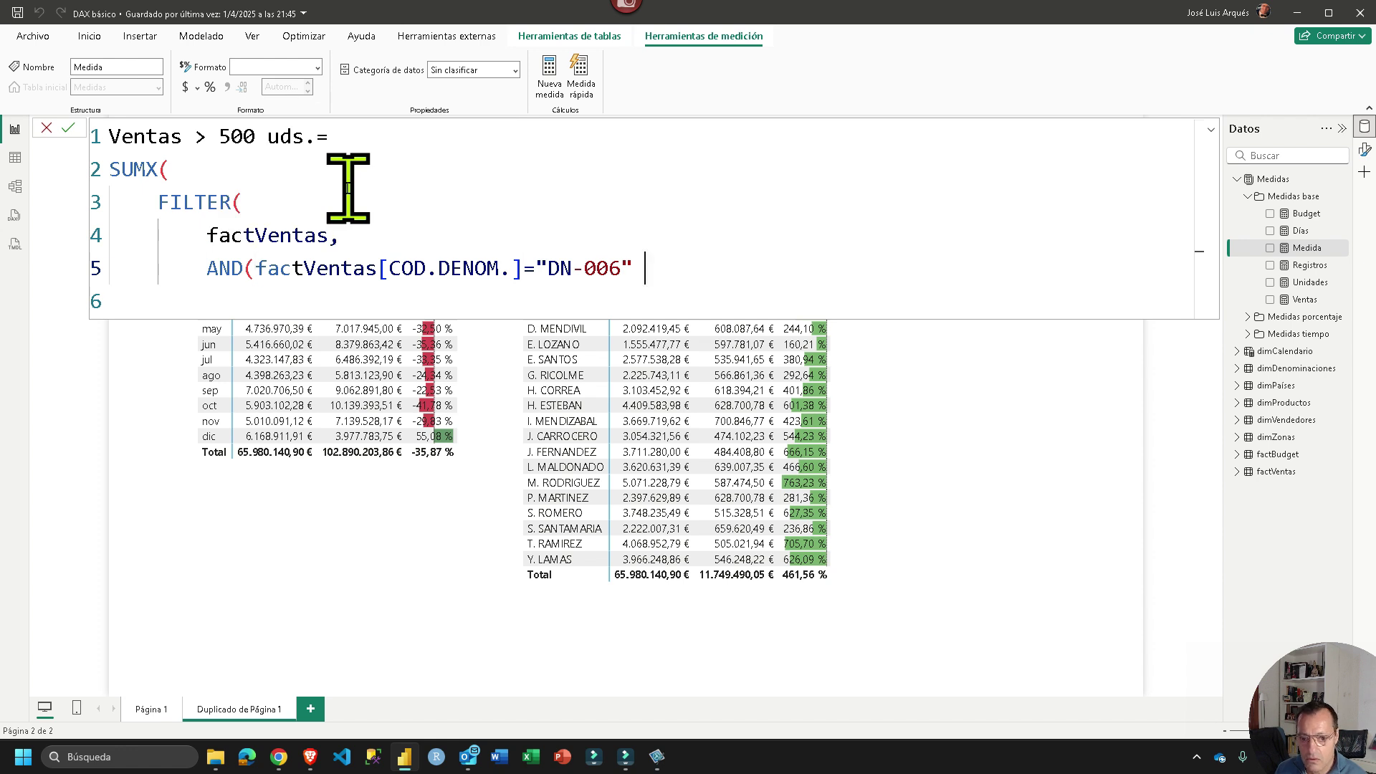
pyautogui.write(',')
pyautogui.press('Return')
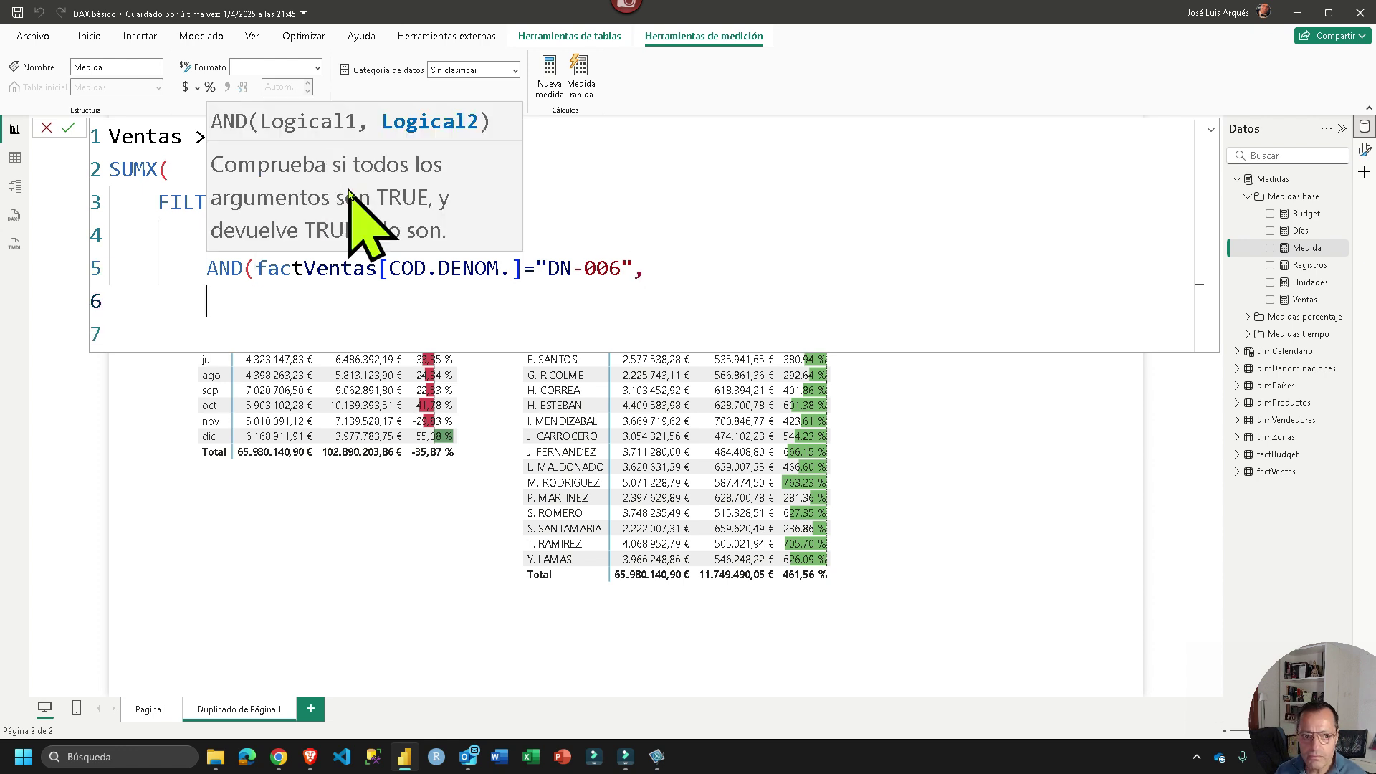
pyautogui.press('Up')
pyautogui.press('Right')
pyautogui.press('Right')
pyautogui.press('Right')
pyautogui.press('Right')
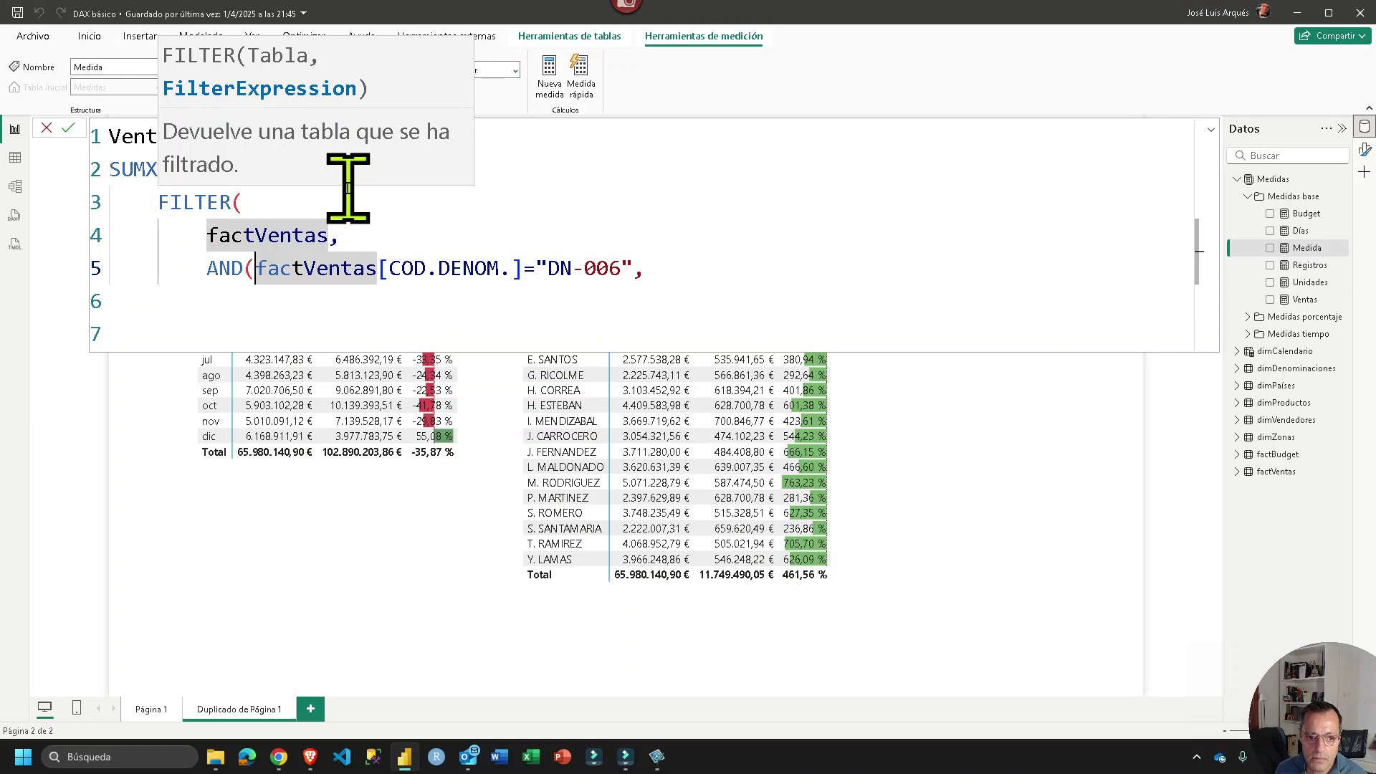
pyautogui.press('Return')
pyautogui.press('End')
pyautogui.press('Return')
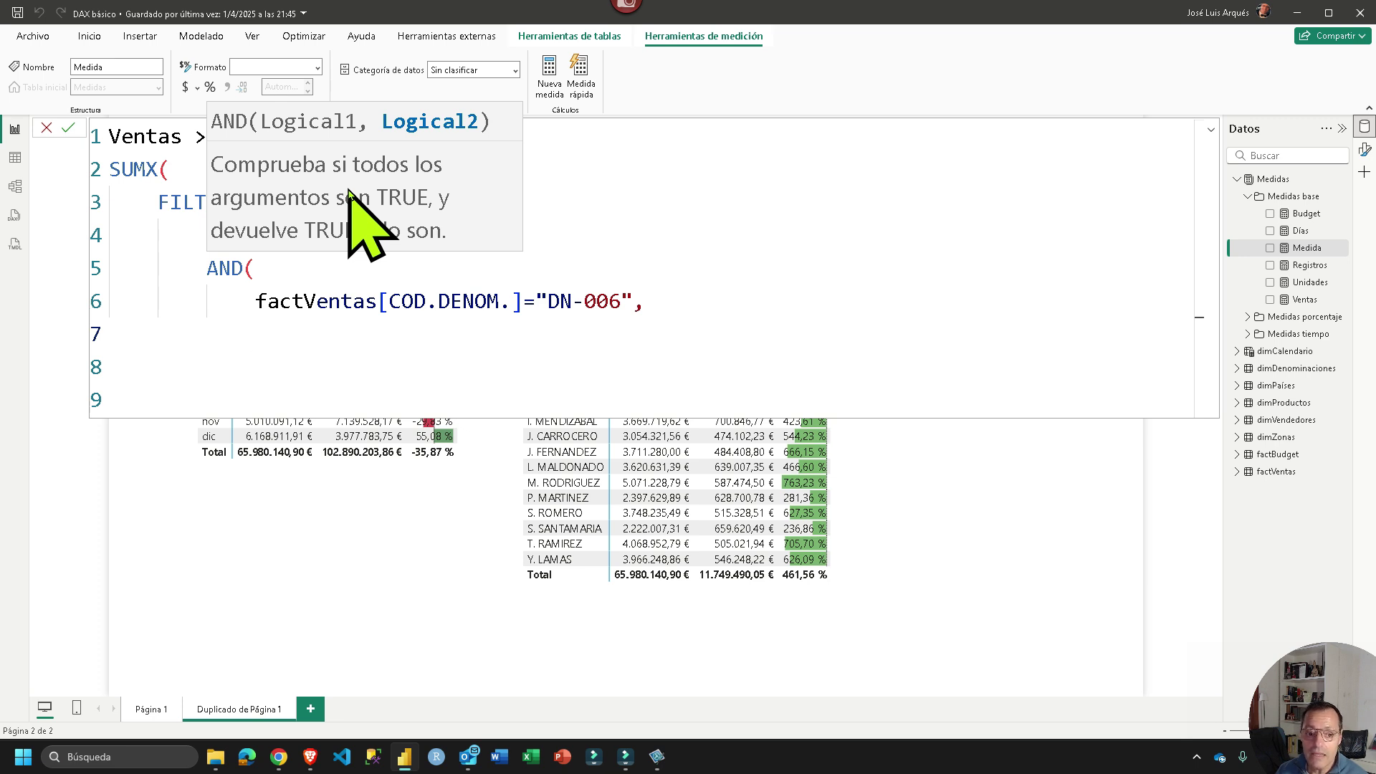
# Add [Unidades] >500 as the second condition of the AND function, using the Unidades measure
pyautogui.write('unid')
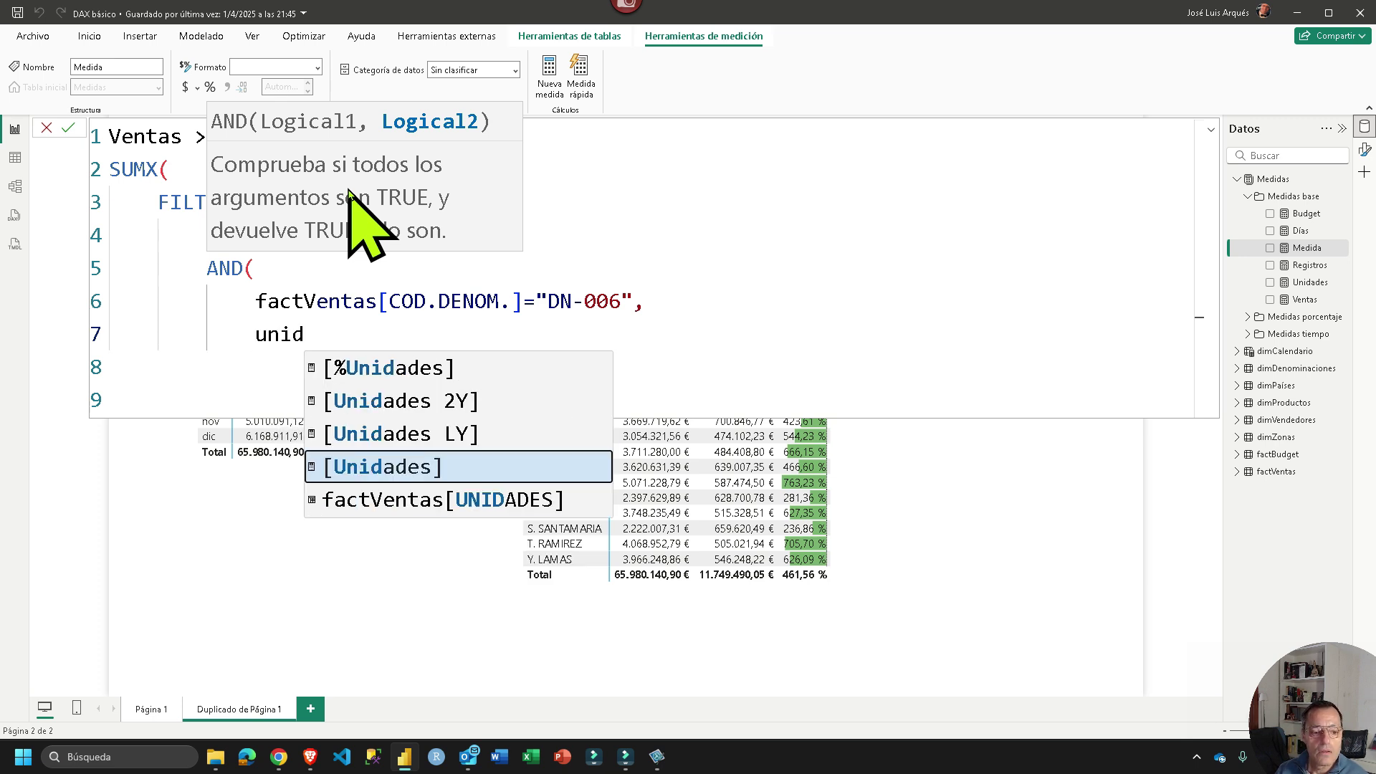
pyautogui.press('Down')
pyautogui.press('Up')
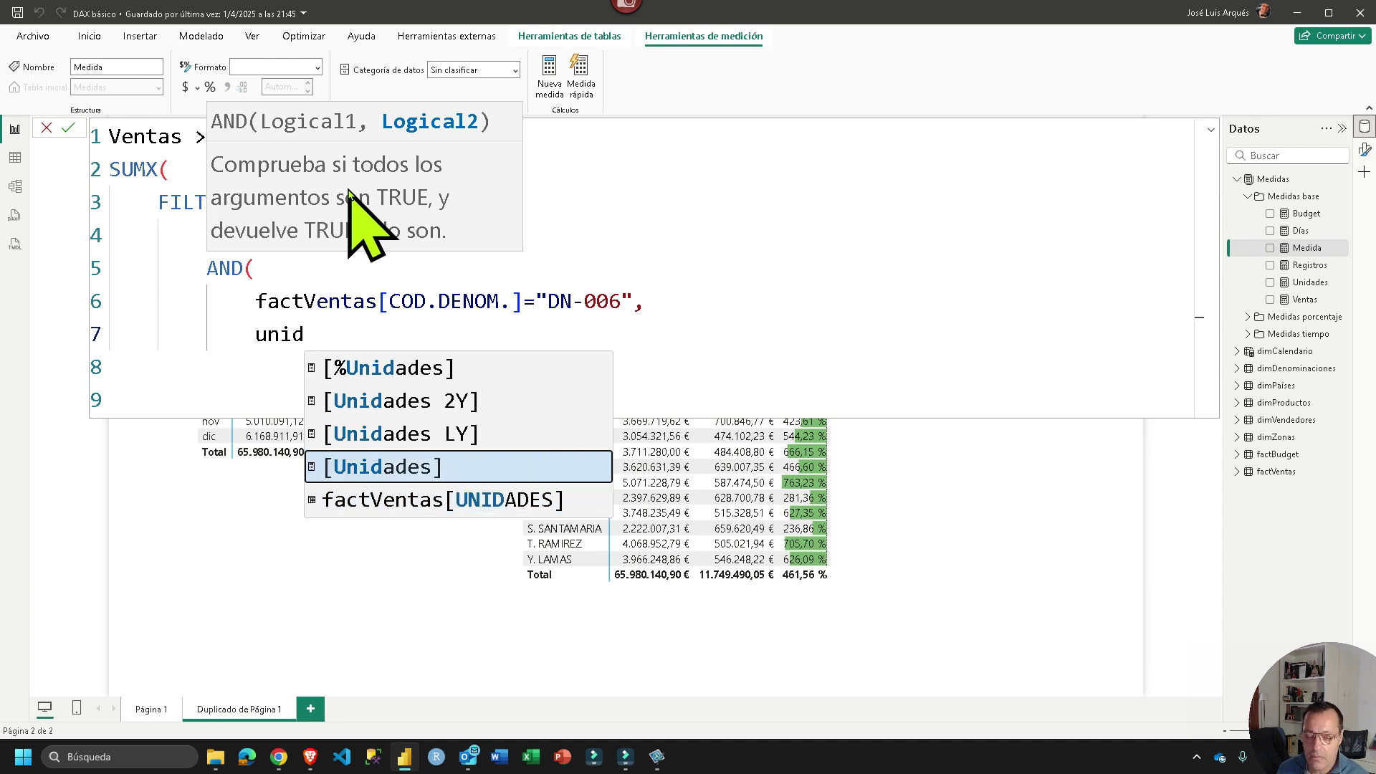
pyautogui.press('Tab')
pyautogui.write('>')
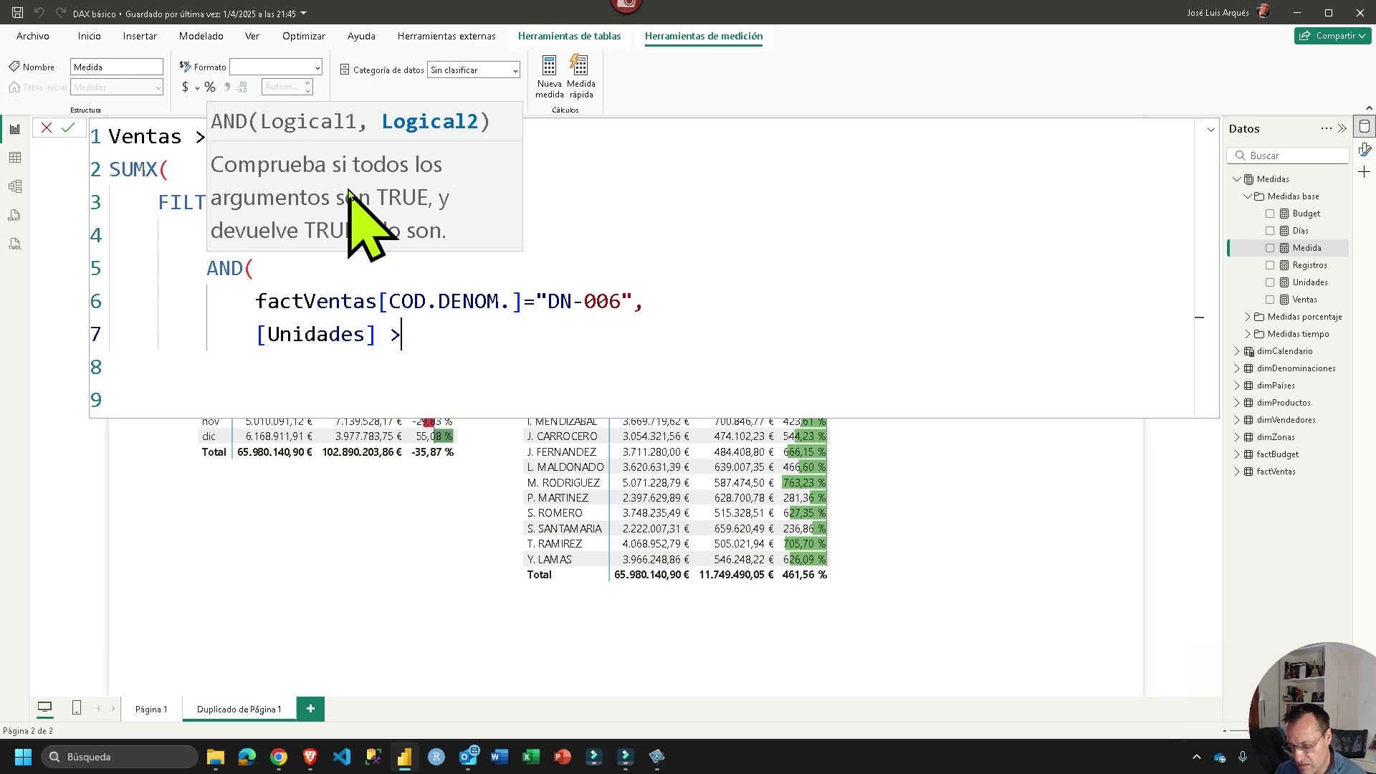
pyautogui.write('500')
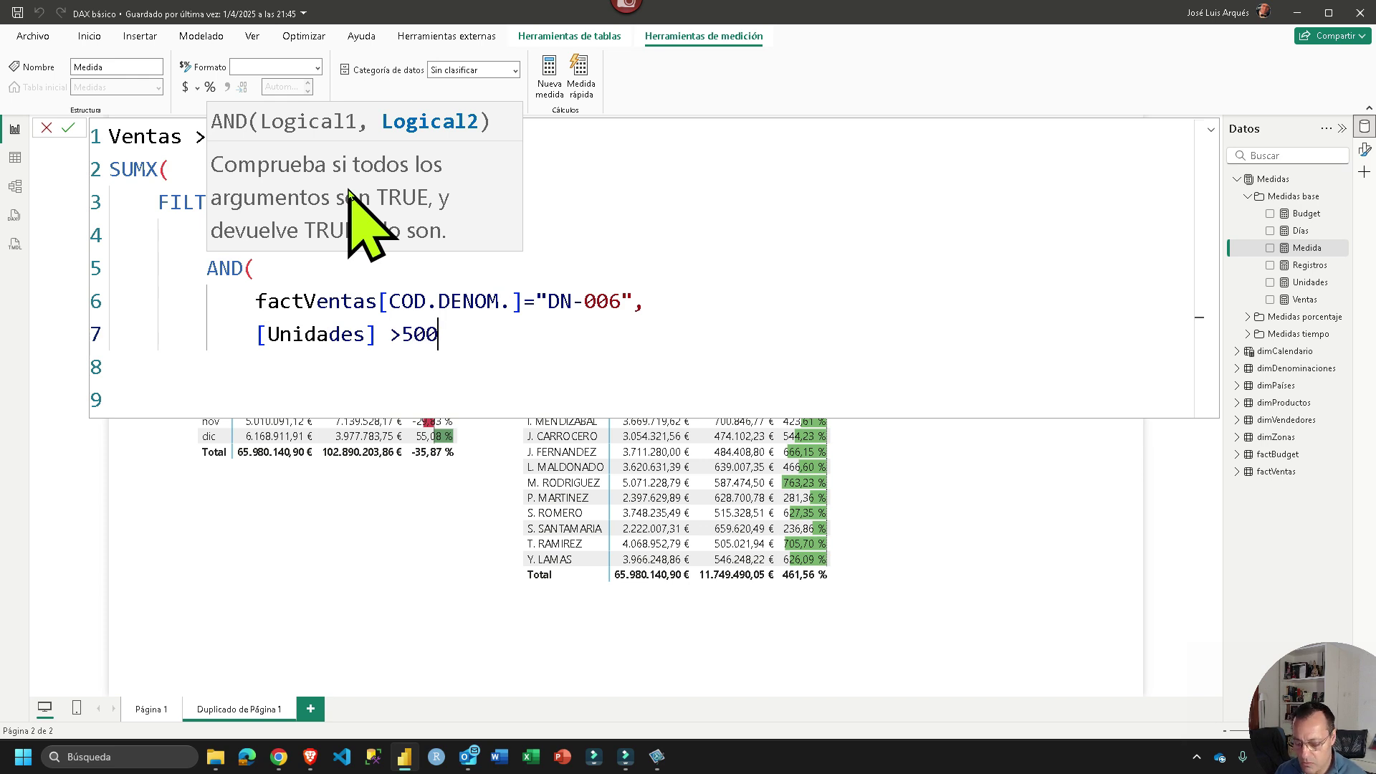
# Close the AND and FILTER functions on separate lines, ending the FILTER argument with a comma
pyautogui.press('Return')
pyautogui.write(')')
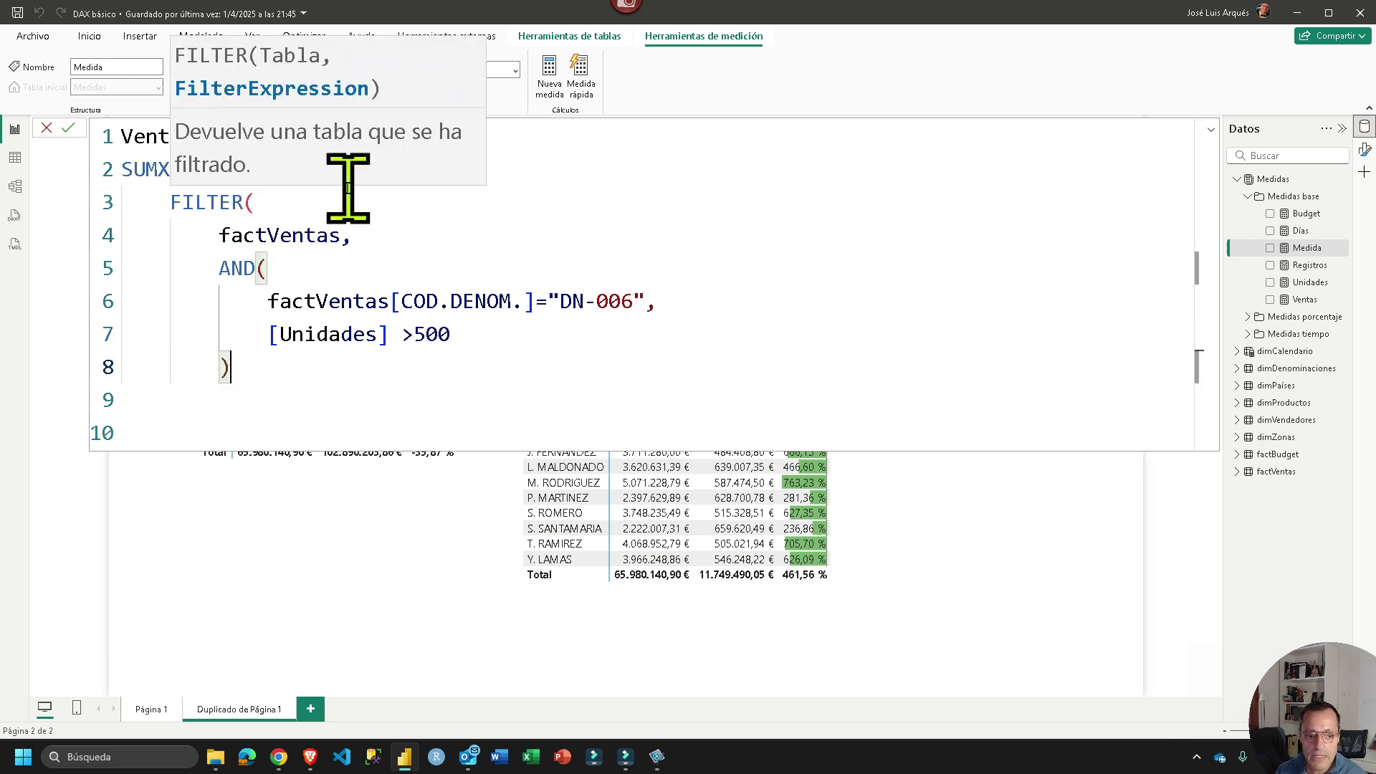
pyautogui.write(',')
pyautogui.press('Return')
pyautogui.press('BackSpace')
pyautogui.press('BackSpace')
pyautogui.press('BackSpace')
pyautogui.press('BackSpace')
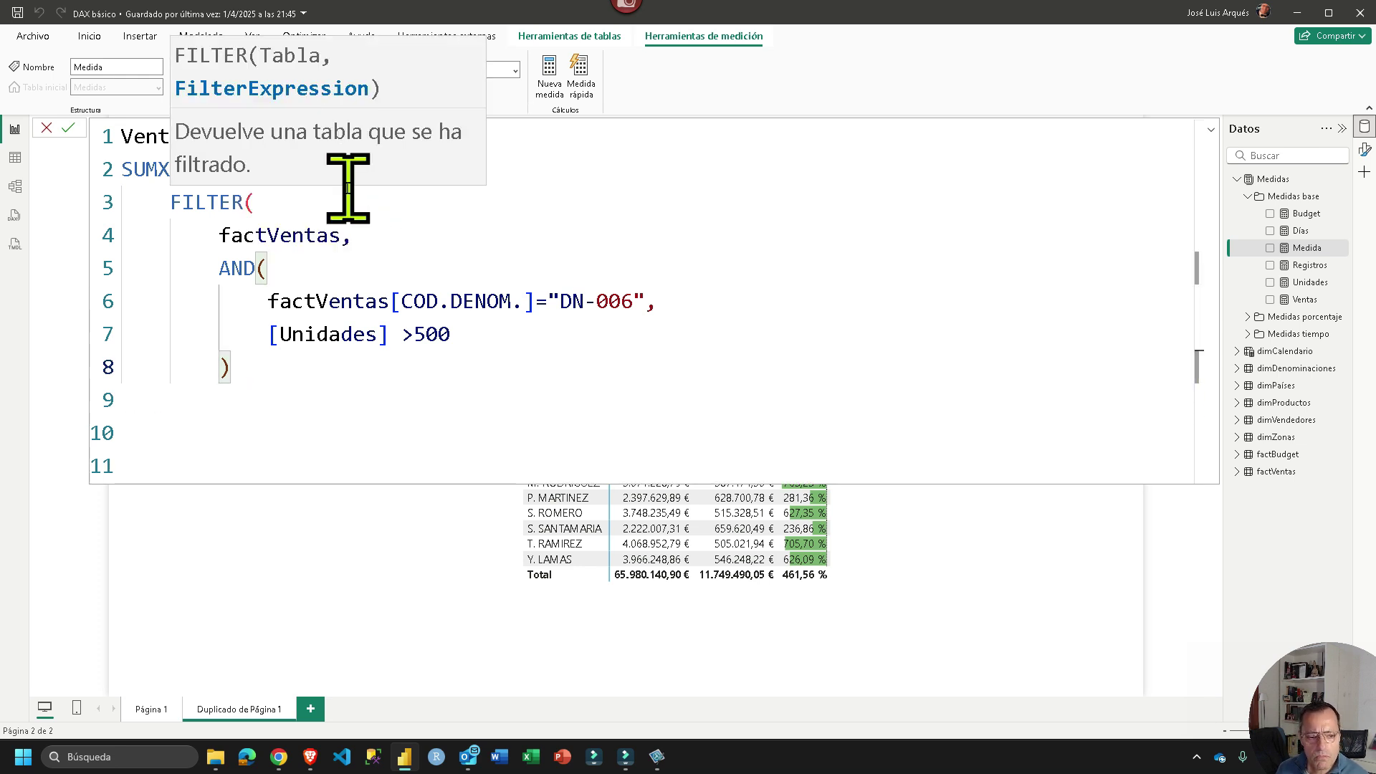
pyautogui.press('Return')
pyautogui.write('),')
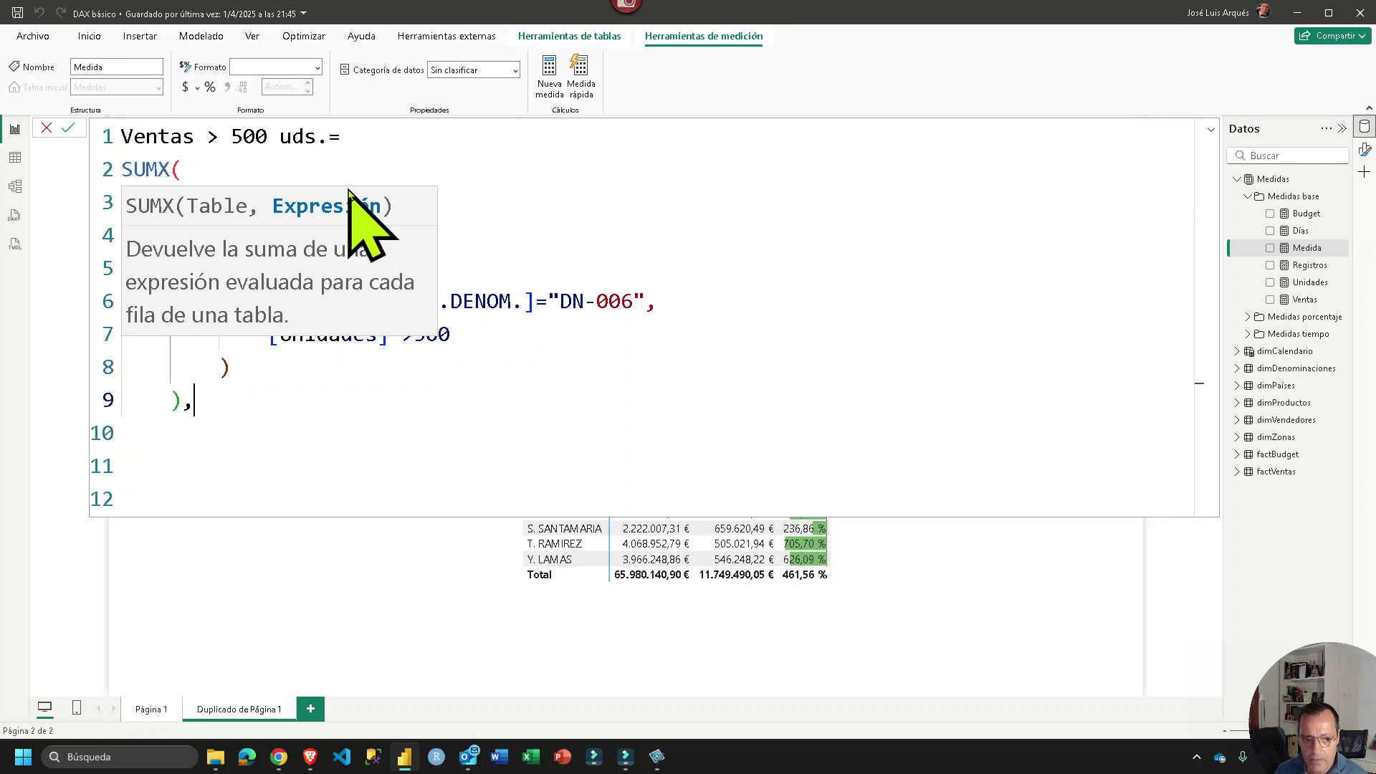
# Add the [Ventas] measure on a new line as the expression that SUMX evaluates
pyautogui.press('Return')
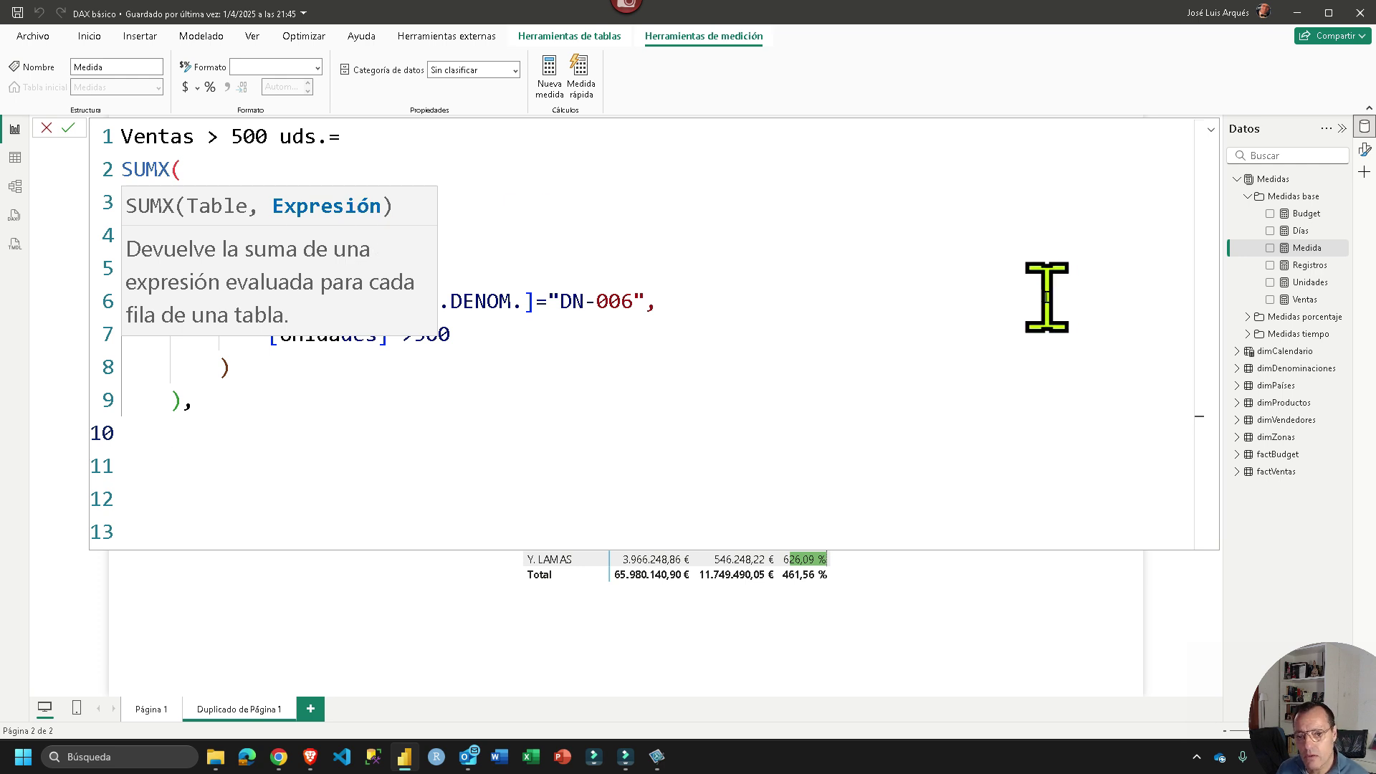
pyautogui.write('vet')
pyautogui.press('BackSpace')
pyautogui.write('nt')
pyautogui.press('Tab')
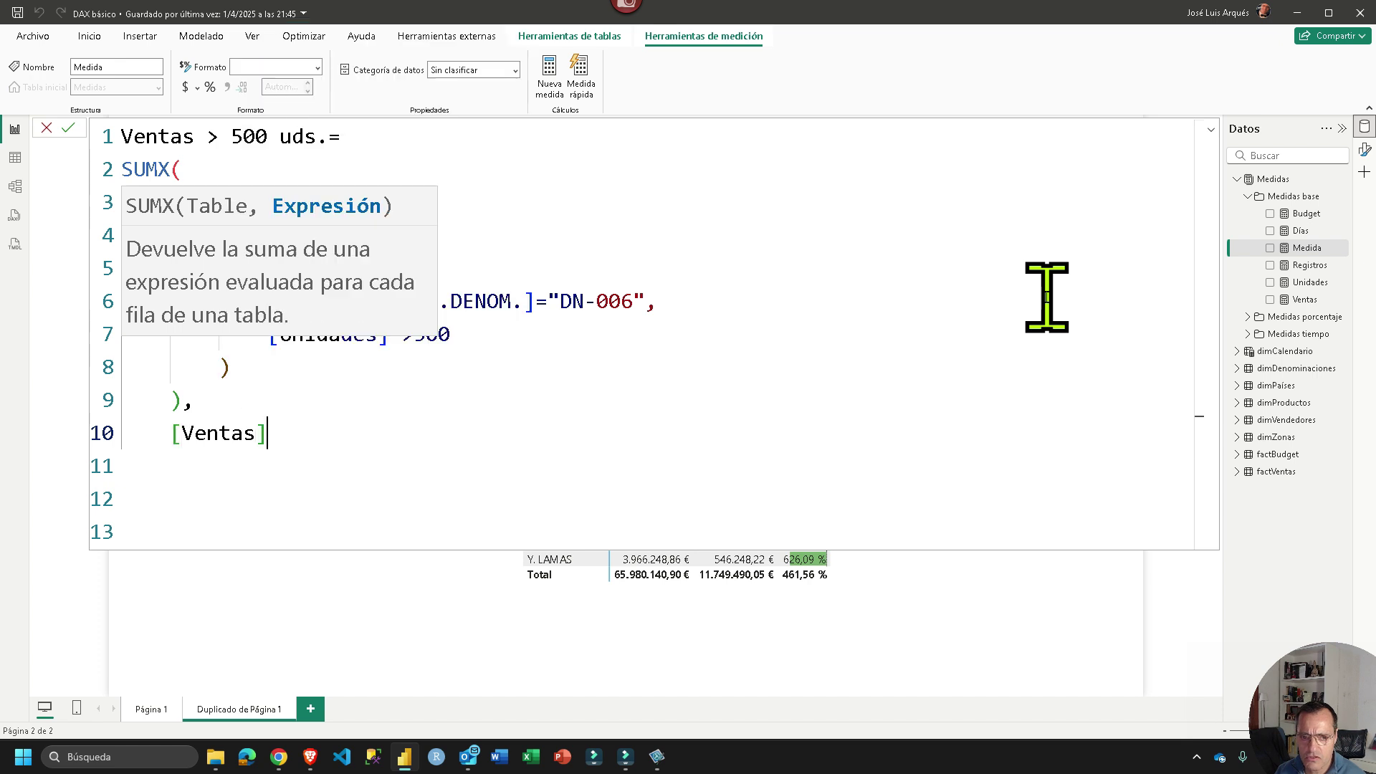
# Close the SUMX function on its own line and remove the empty lines below the formula
pyautogui.press('Return')
pyautogui.write(')')
pyautogui.press('Down')
pyautogui.press('Down')
pyautogui.press('Down')
pyautogui.press('BackSpace')
pyautogui.press('BackSpace')
pyautogui.press('BackSpace')
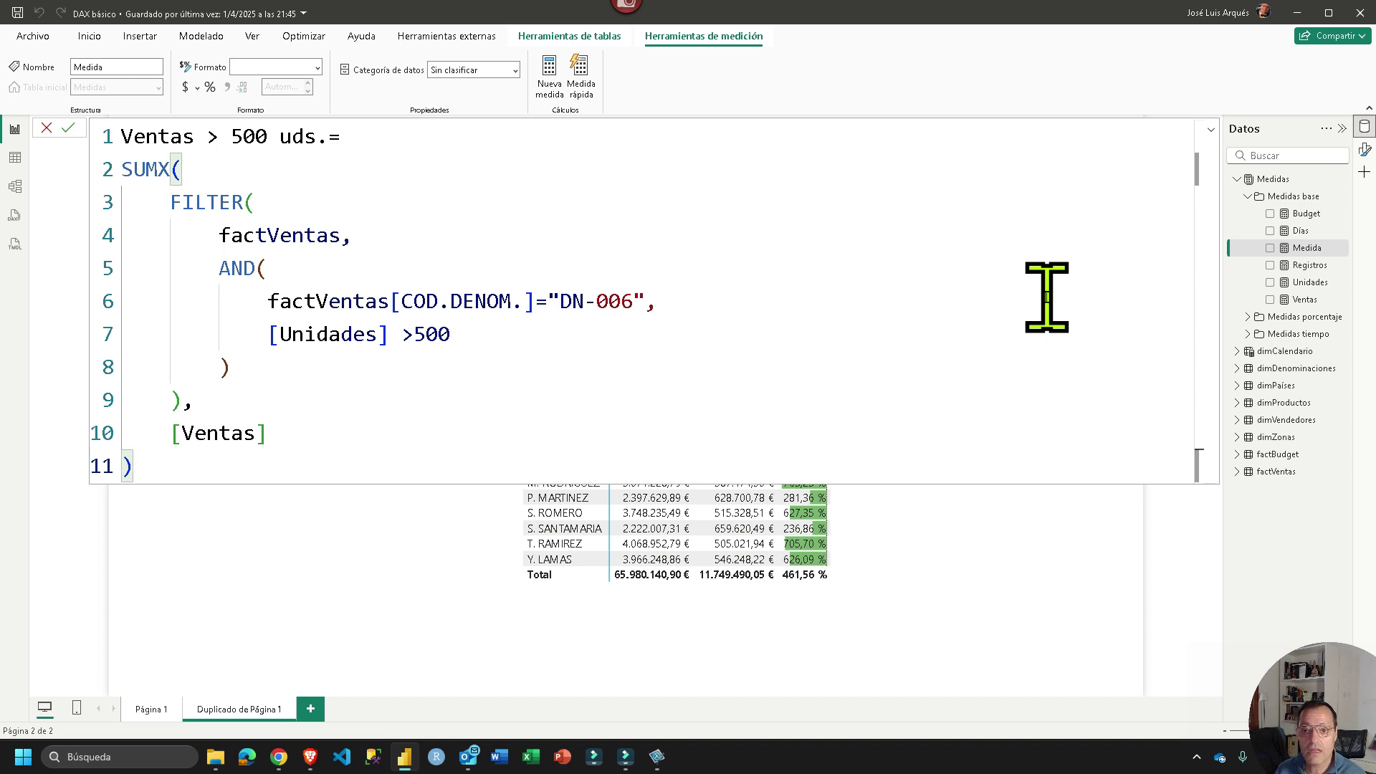
# Add the comment --SUM(factVentas[TOTAL]) after [Ventas] in the formula
pyautogui.click(308, 432)
pyautogui.write('--SUM(')
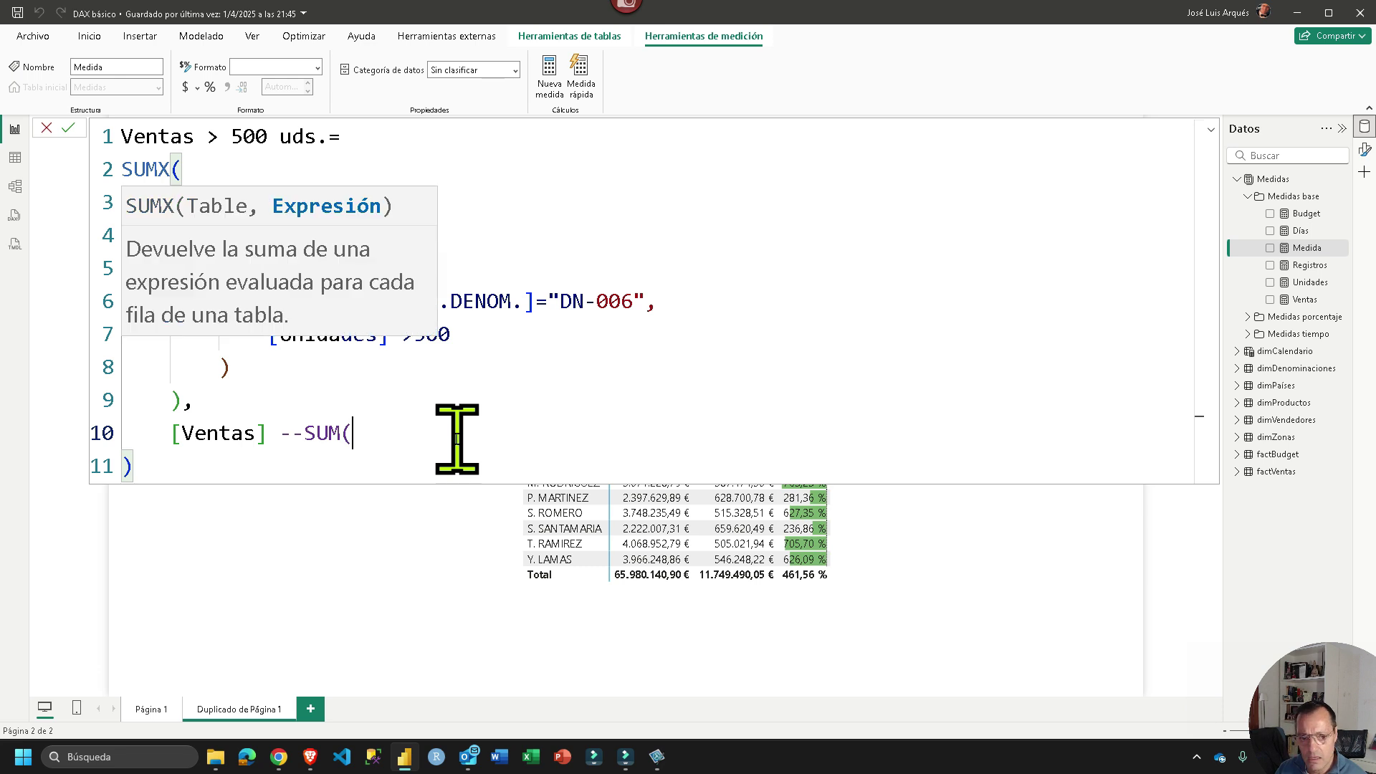
pyautogui.write('factVentas')
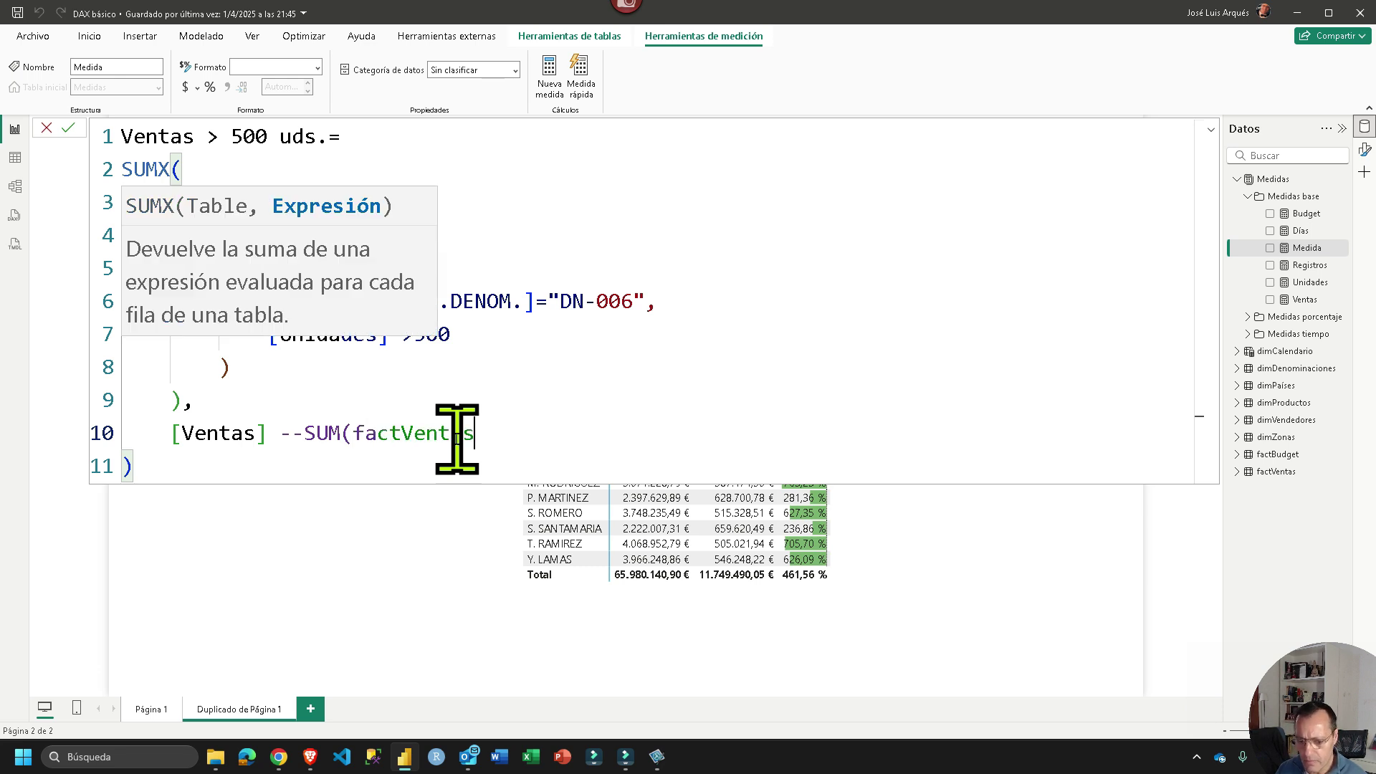
pyautogui.write('[TOTAL])')
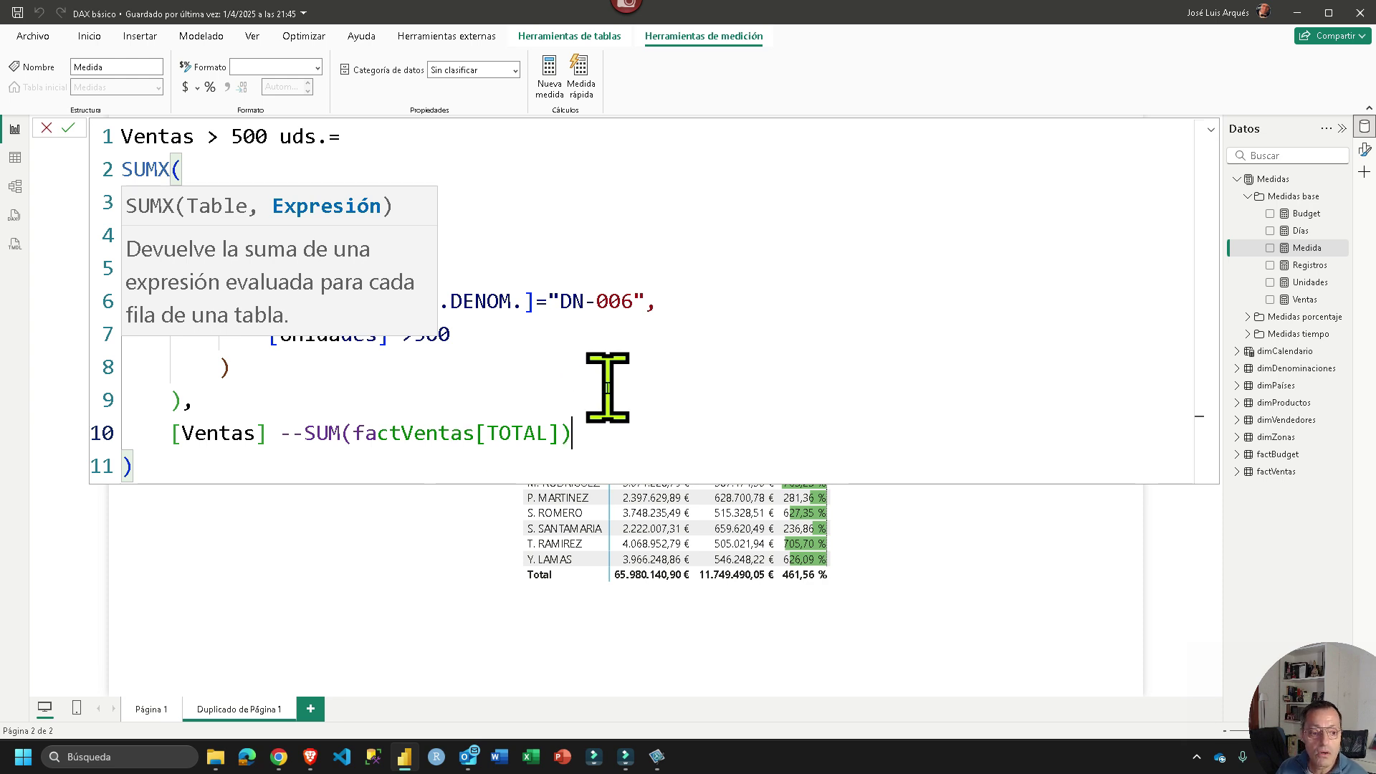
pyautogui.press('Escape')
pyautogui.moveTo(280, 433); pyautogui.dragTo(674, 433)
pyautogui.click(675, 433)
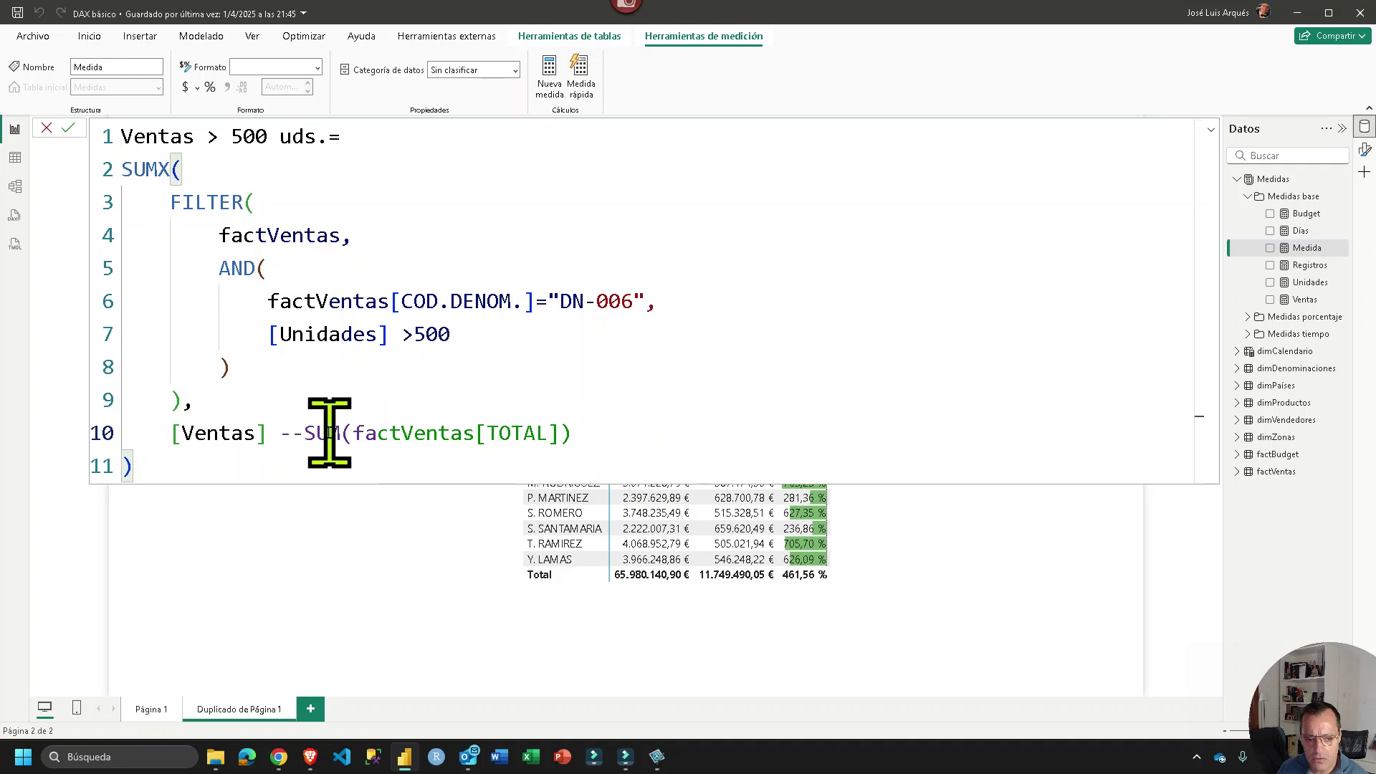
# Delete the comment --SUM(factVentas[TOTAL]) after [Ventas] and review the table and conditions inside FILTER
pyautogui.moveTo(281, 435); pyautogui.dragTo(614, 423)
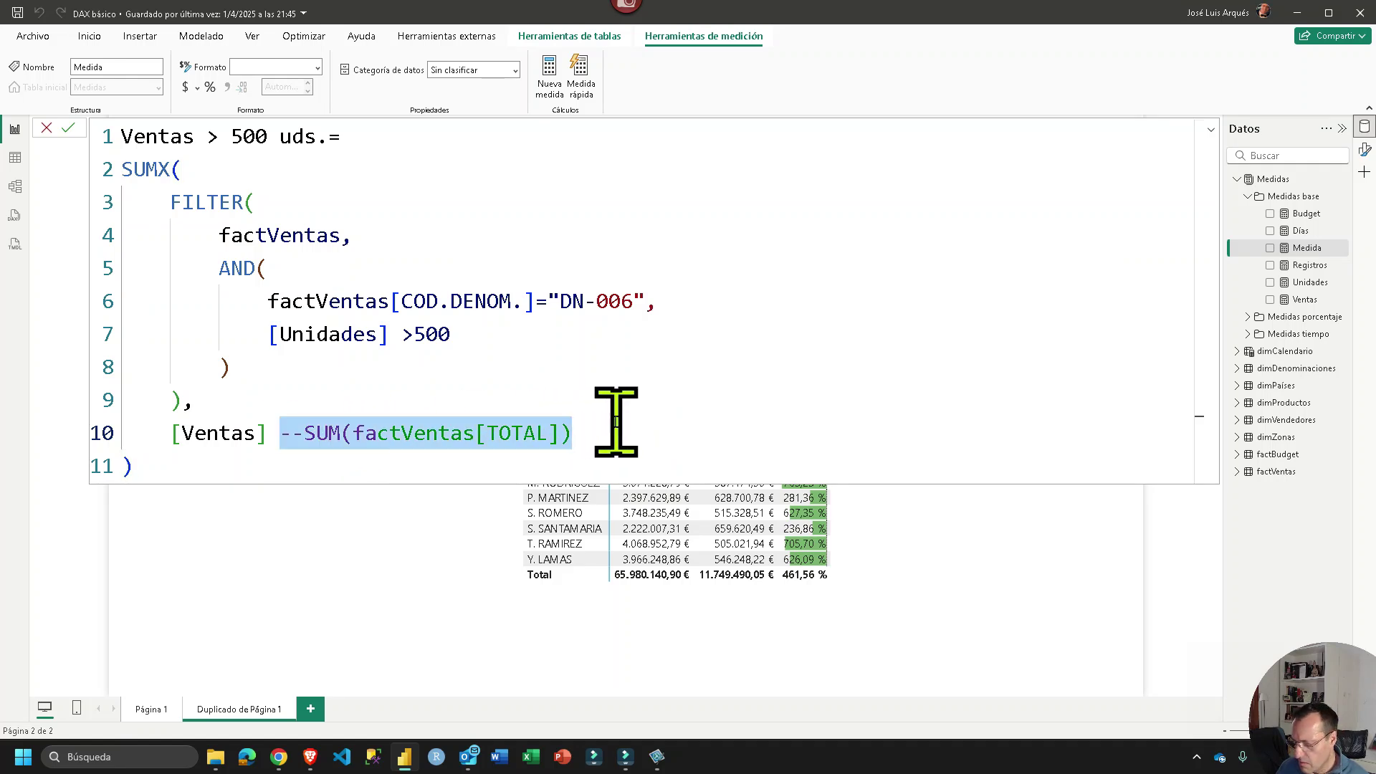
pyautogui.press('BackSpace')
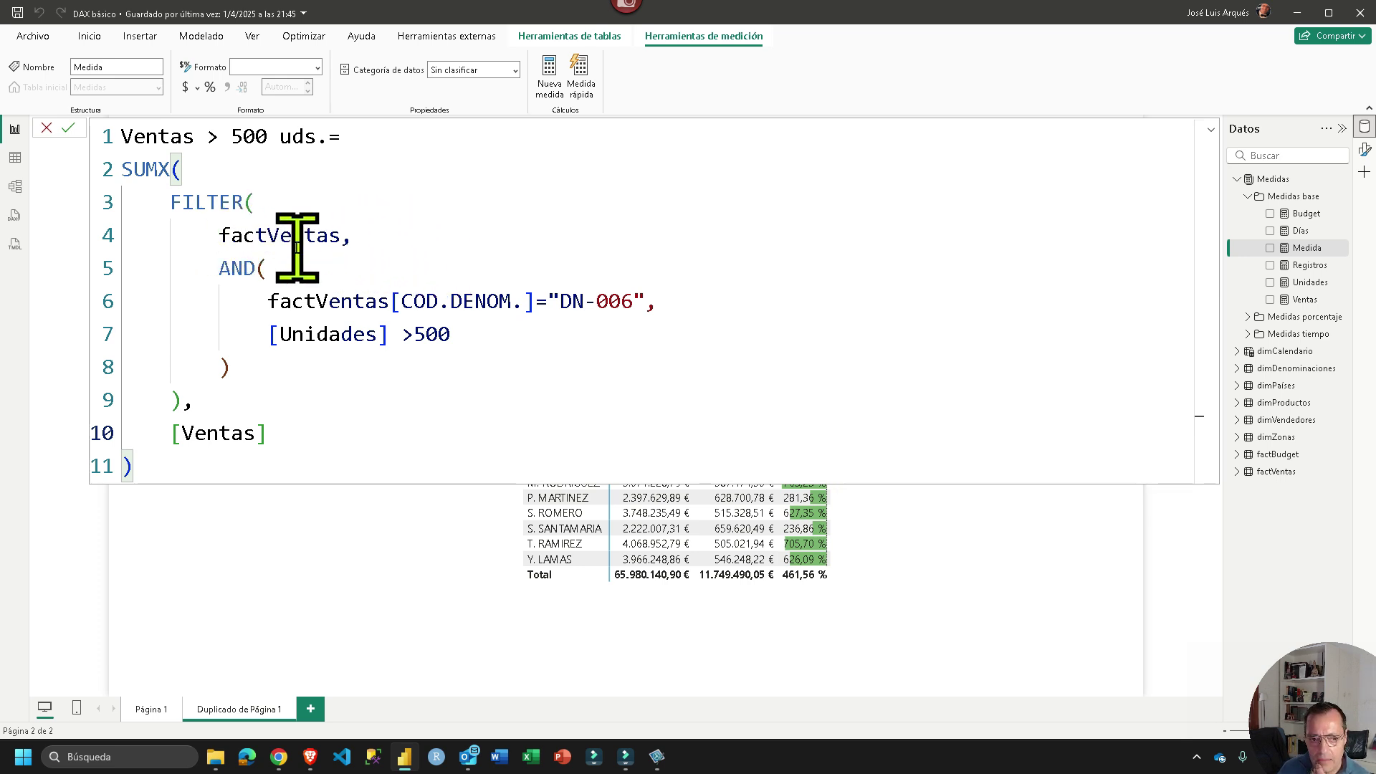
pyautogui.moveTo(220, 231); pyautogui.dragTo(356, 230)
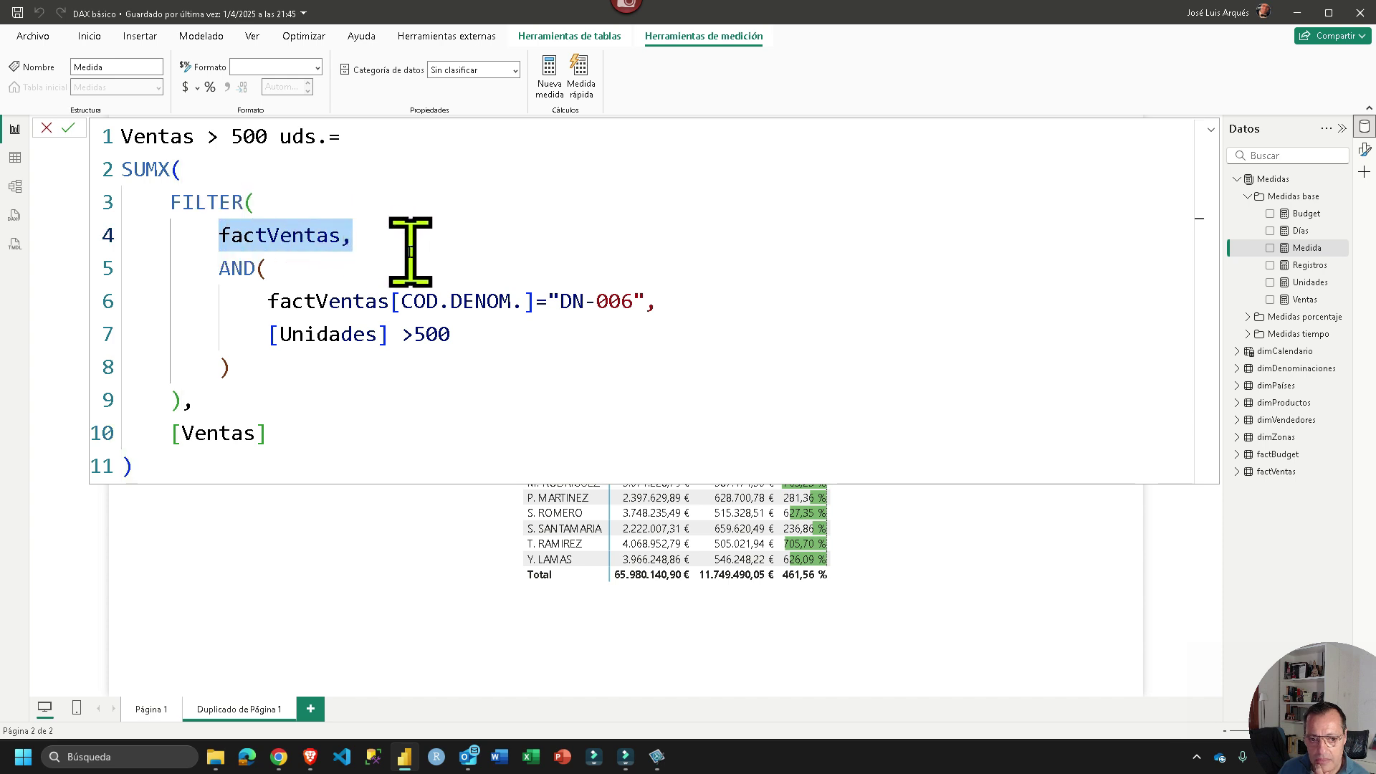
pyautogui.moveTo(268, 300); pyautogui.dragTo(644, 296)
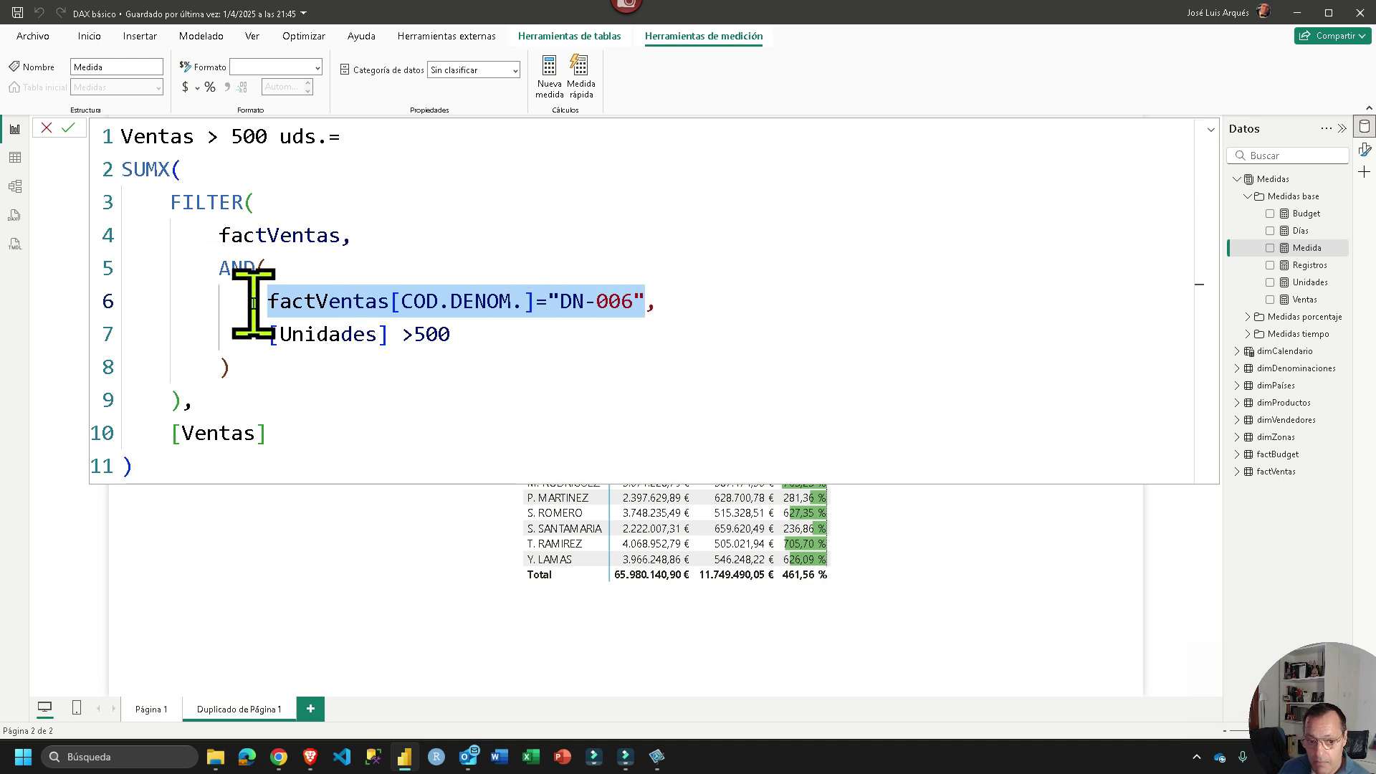
pyautogui.moveTo(268, 334); pyautogui.dragTo(449, 334)
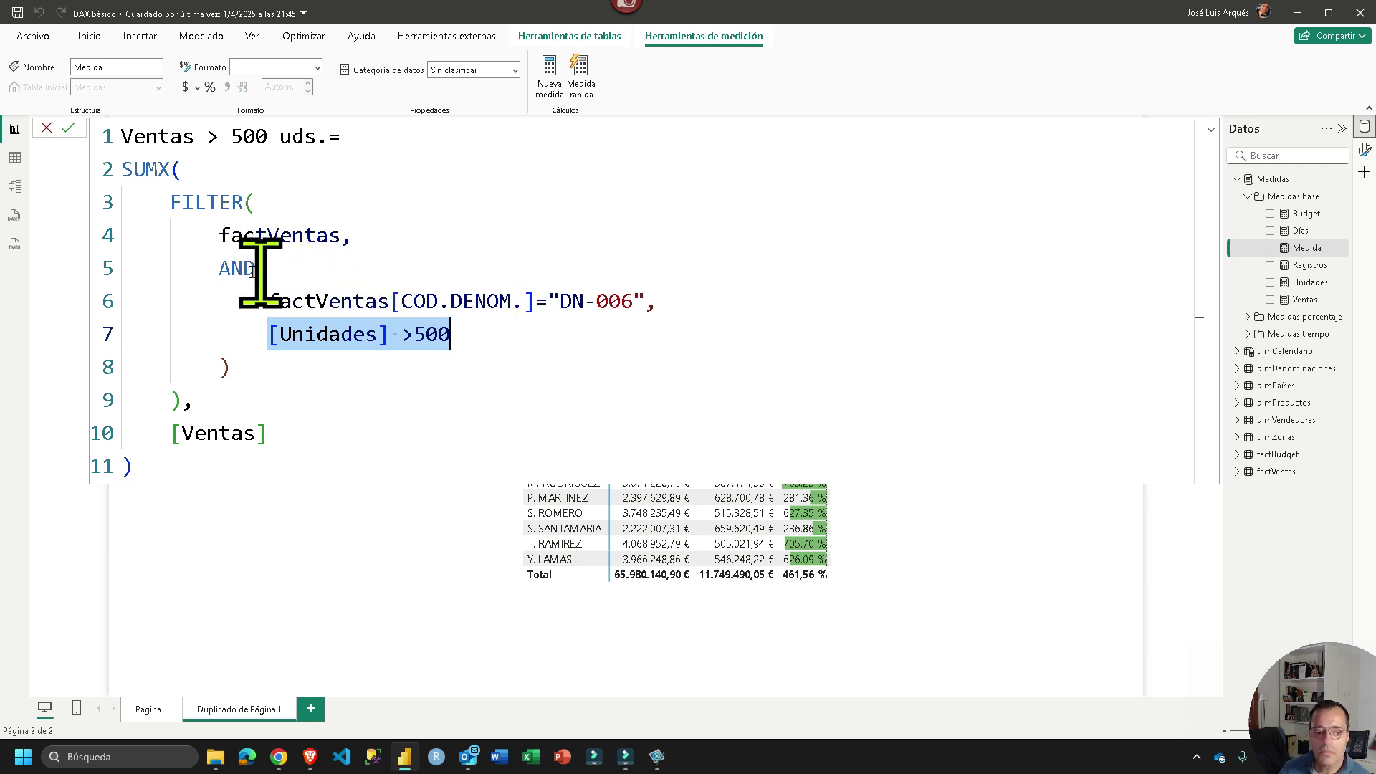
# Remove the opening AND( from FILTER and align the factVentas[COD.DENOM.]="DN-006" condition with the factVentas argument
pyautogui.moveTo(221, 268); pyautogui.dragTo(315, 263)
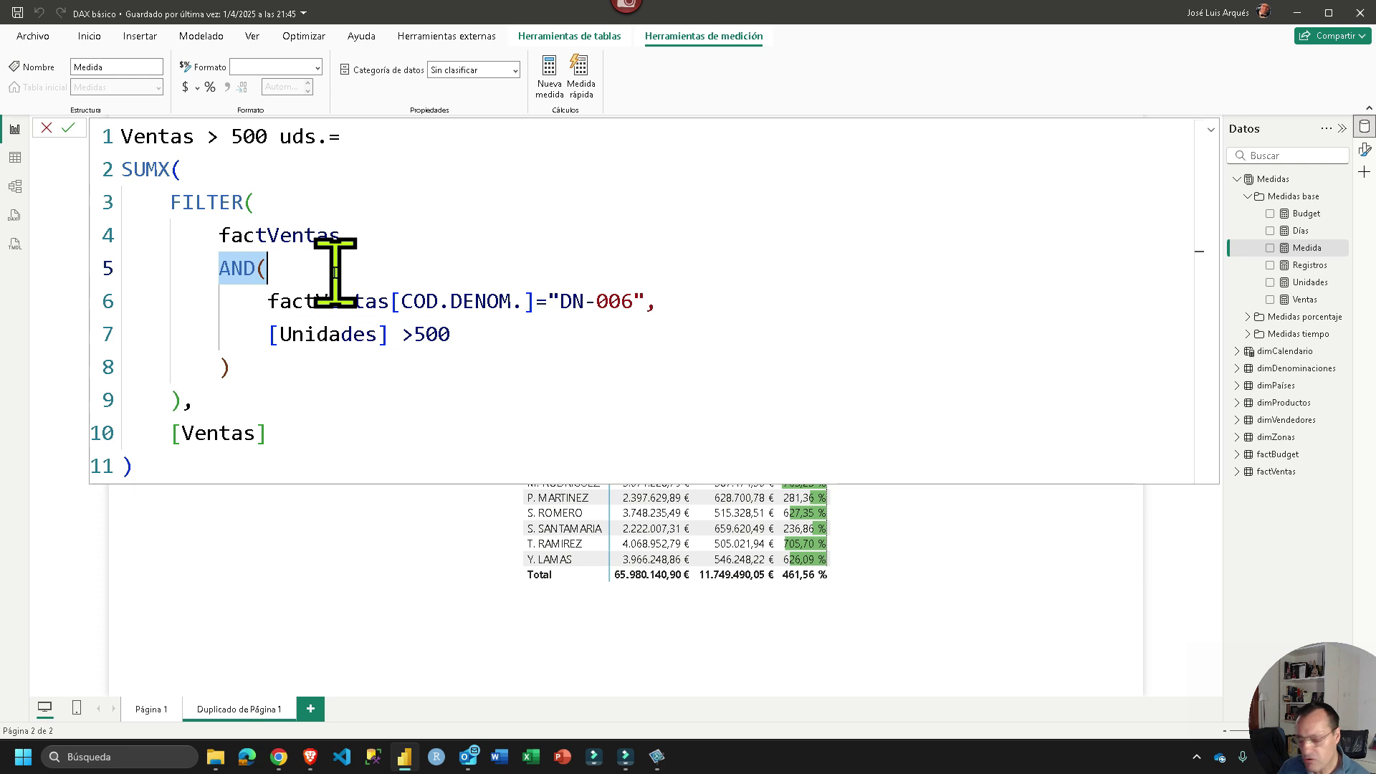
pyautogui.press('Delete')
pyautogui.press('Delete')
pyautogui.press('Delete')
pyautogui.press('Delete')
pyautogui.press('Delete')
pyautogui.press('Delete')
pyautogui.press('Tab')
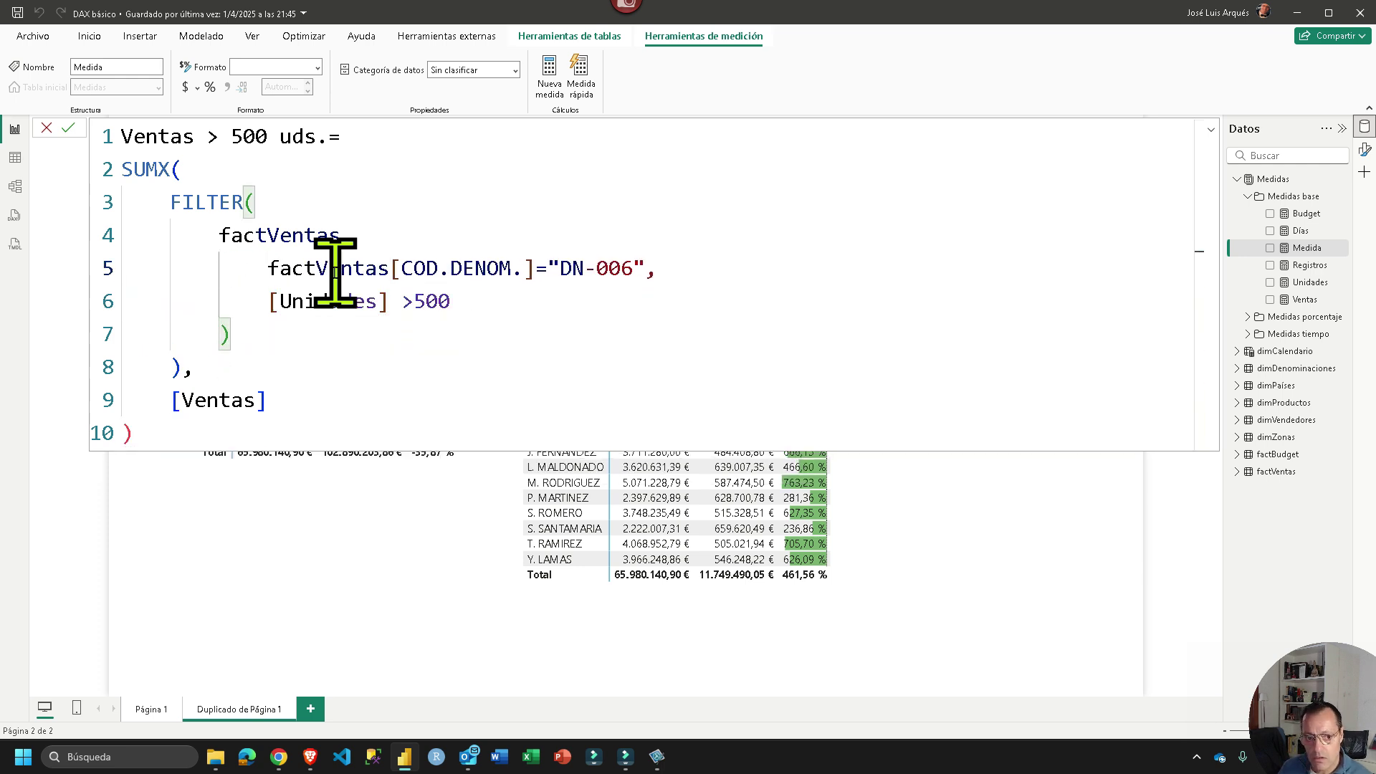
pyautogui.hotkey('shift', 'Tab')
# Join the DN-006 condition and [Unidades] >500 with && instead of a comma, aligning the second condition and removing AND's closing parenthesis
pyautogui.press('End')
pyautogui.press('BackSpace')
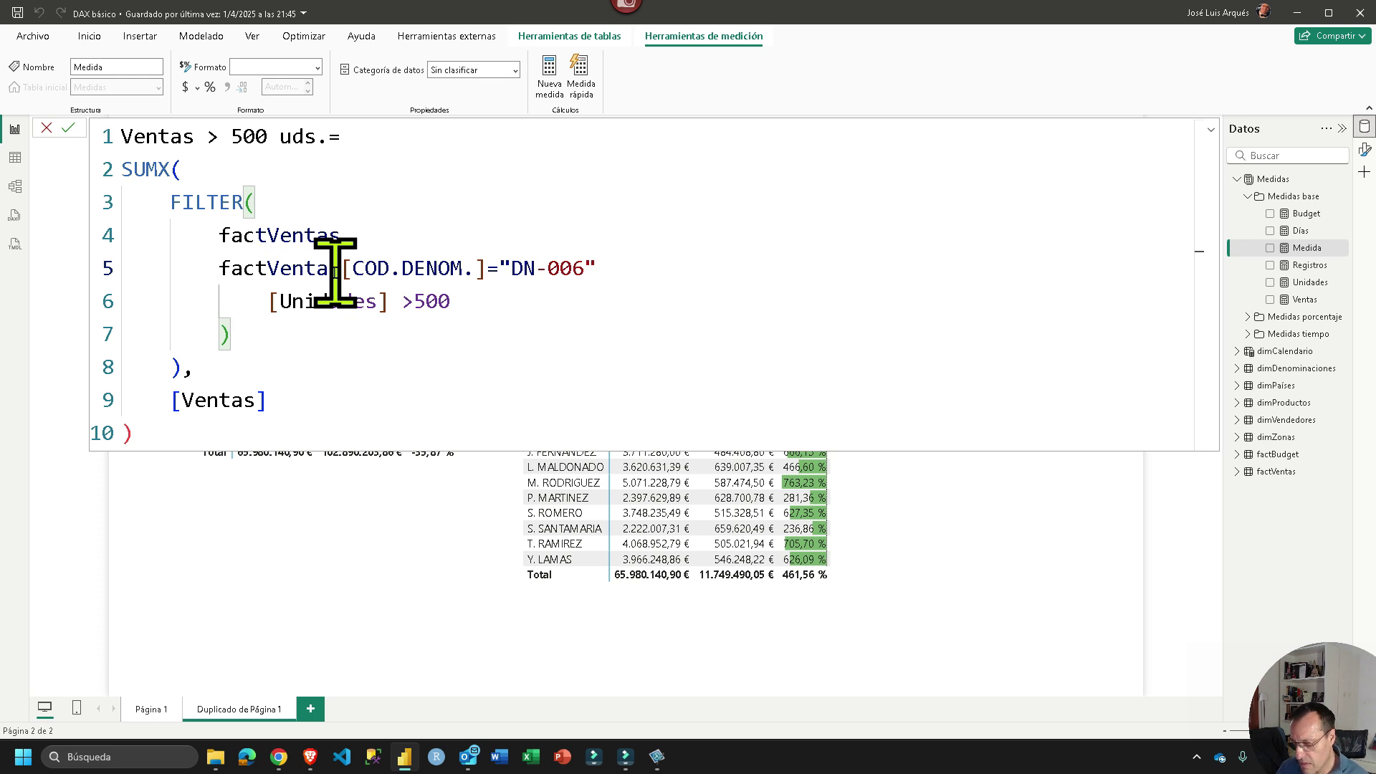
pyautogui.hotkey('shift', 'Tab')
pyautogui.press('Up')
pyautogui.press('End')
pyautogui.hotkey('shift', 'Down')
pyautogui.press('Delete')
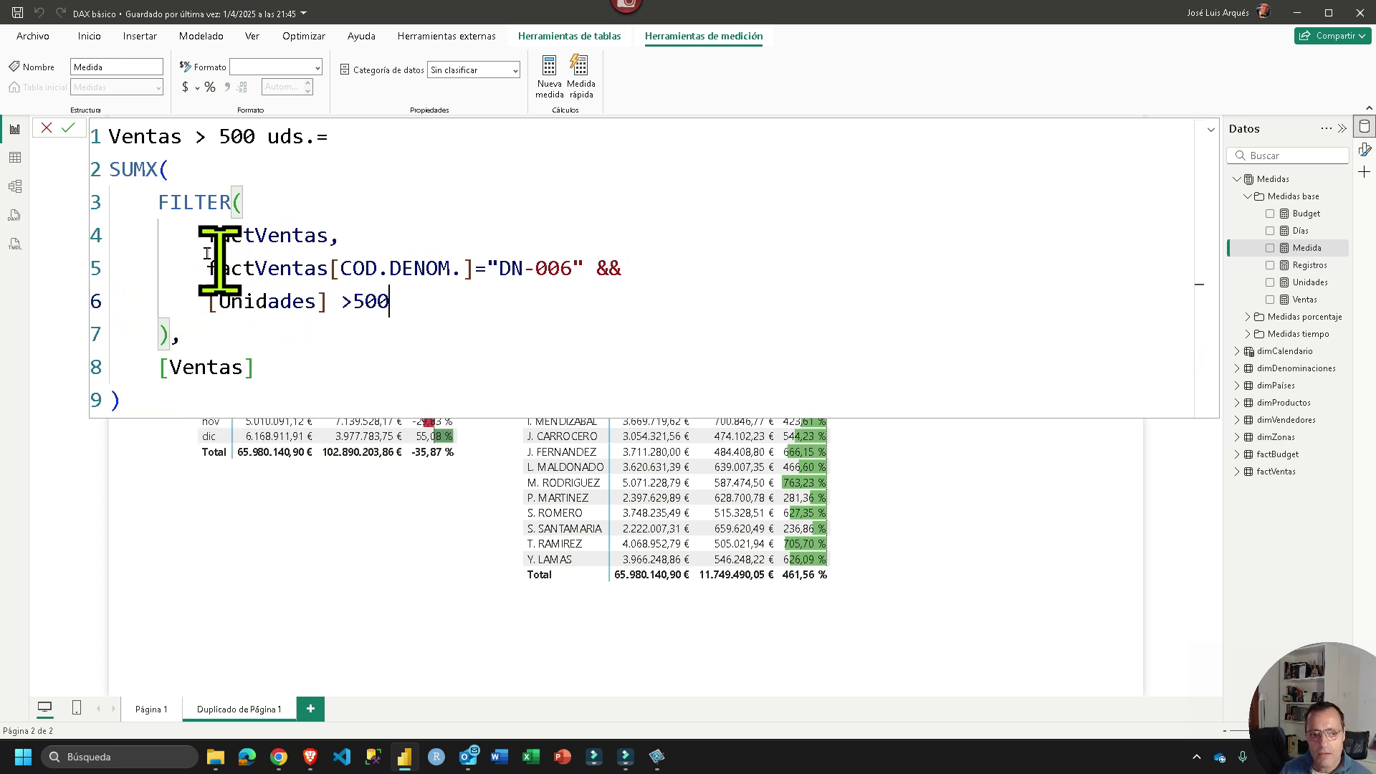
# Try the || operator after && on the DN-006 condition line and remove it again
pyautogui.click(630, 267)
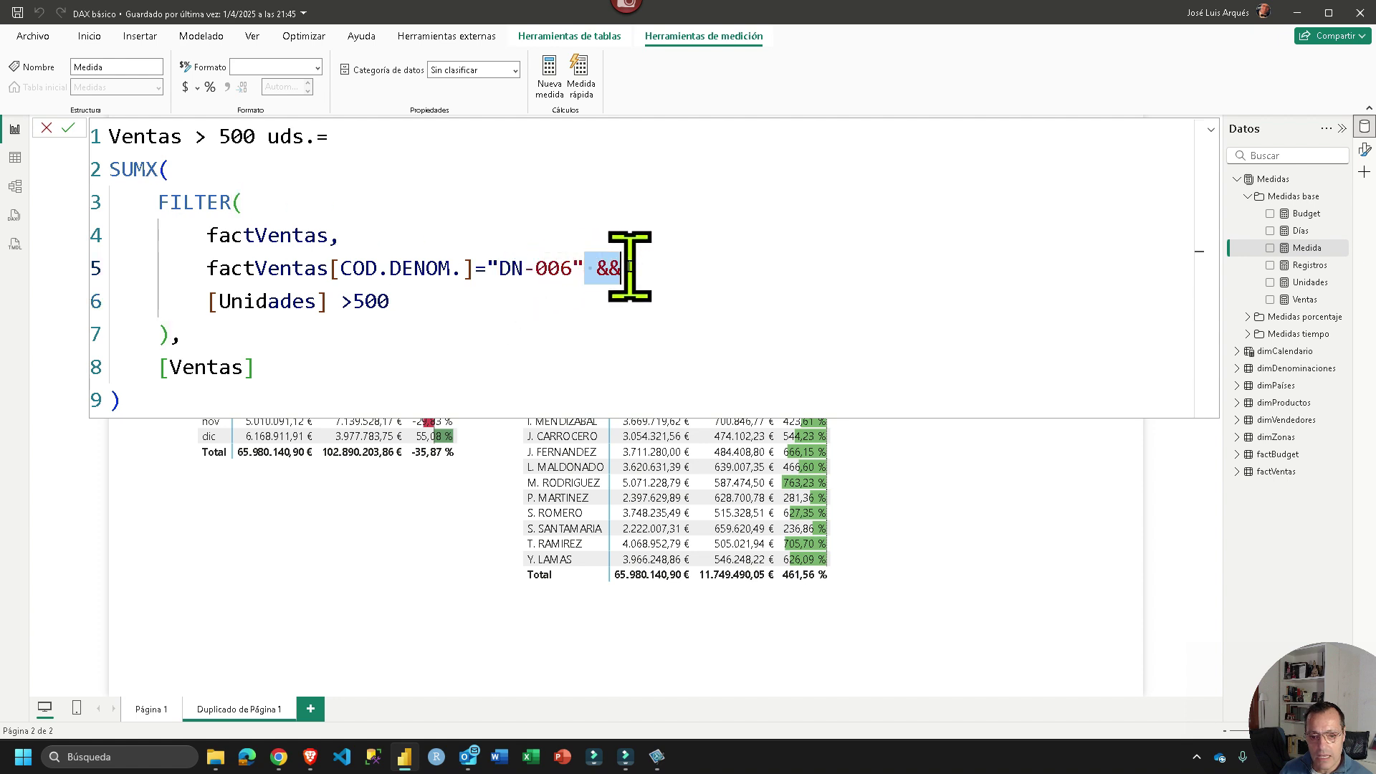
pyautogui.write('||')
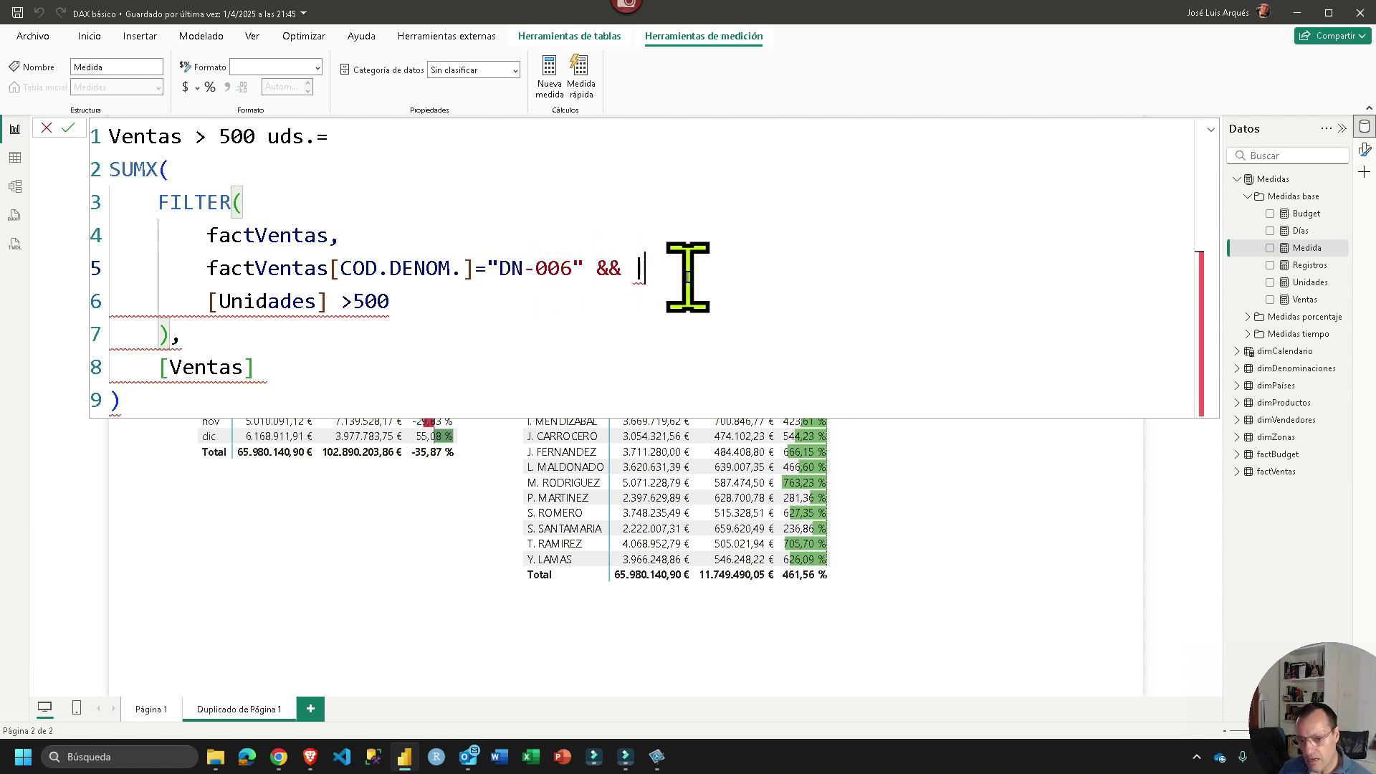
pyautogui.press('BackSpace')
pyautogui.press('BackSpace')
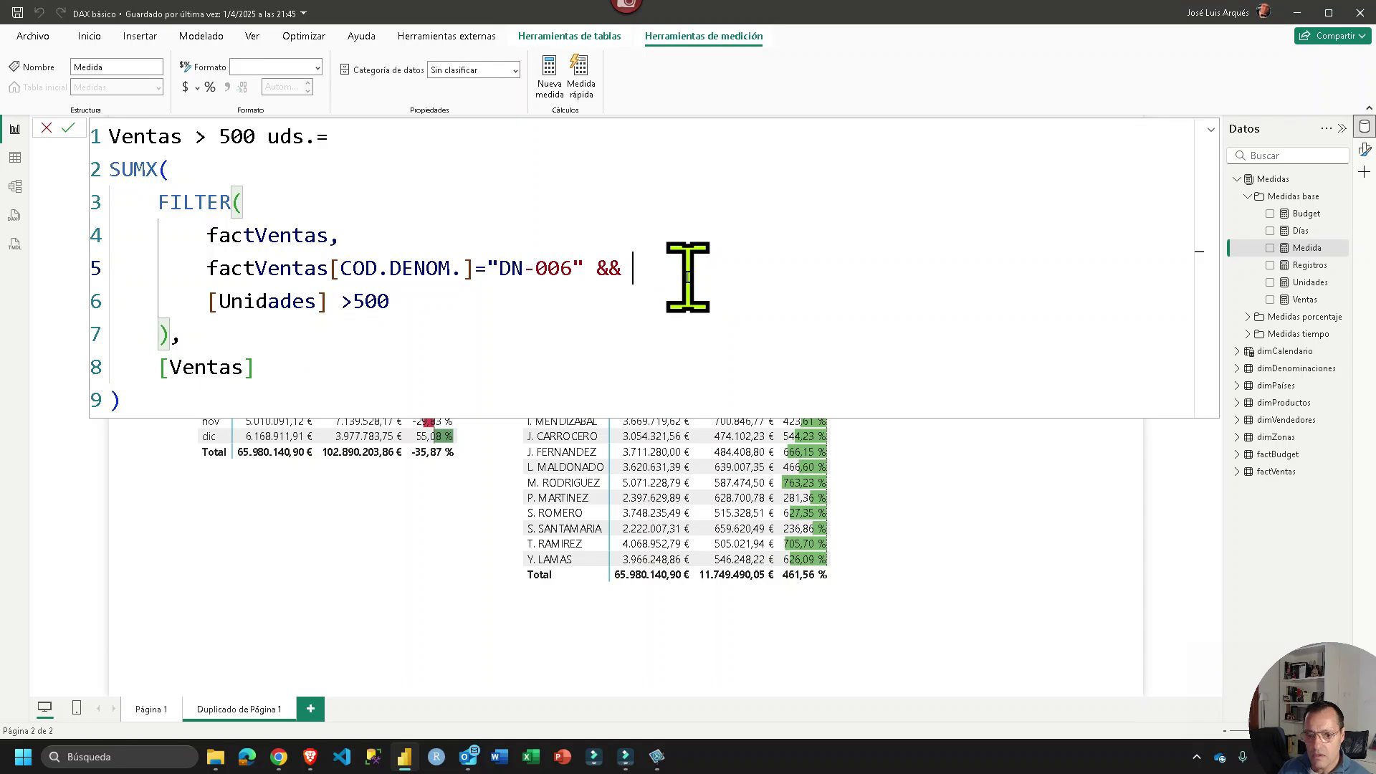
# Try the OR function on the factVentas[COD.DENOM.] condition line and remove it again
pyautogui.write('OR')
pyautogui.press('BackSpace')
pyautogui.press('BackSpace')
pyautogui.press('Home')
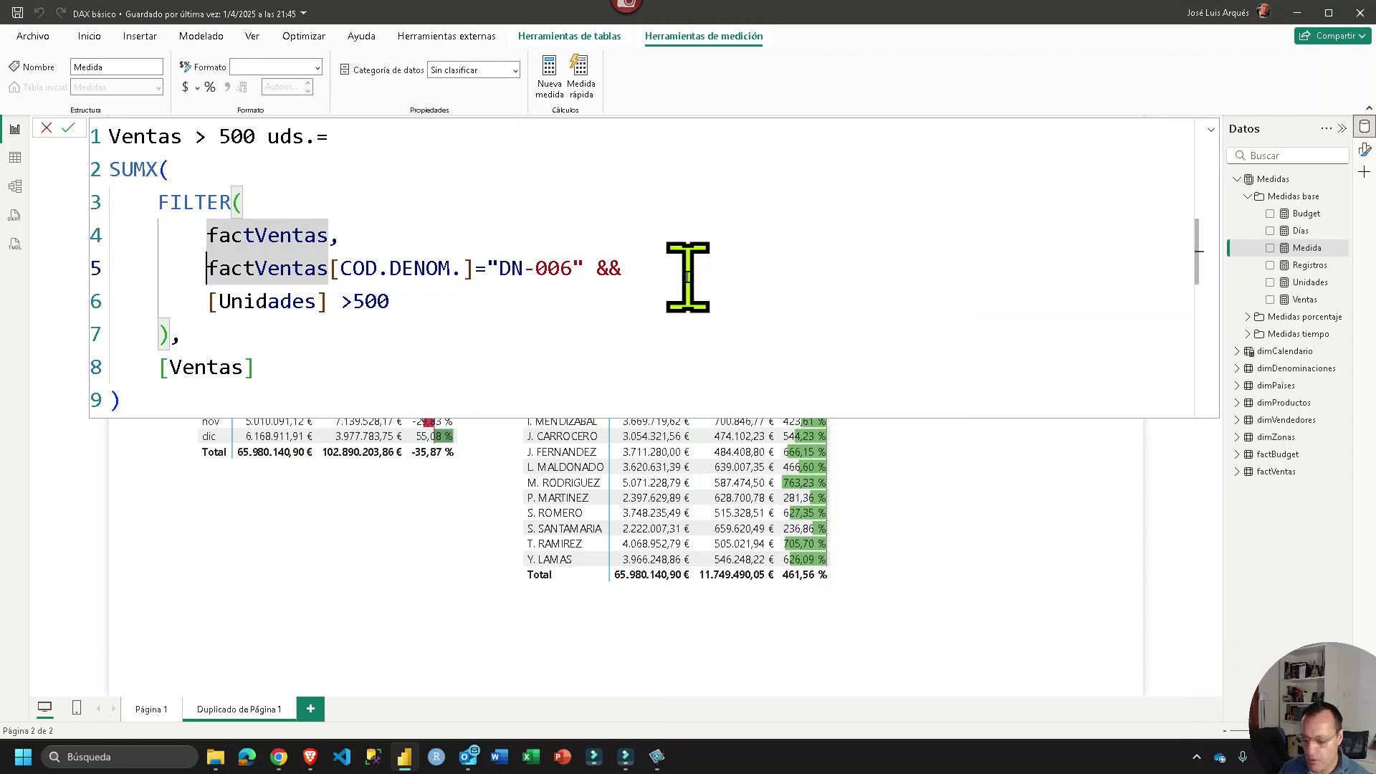
pyautogui.write('OR(')
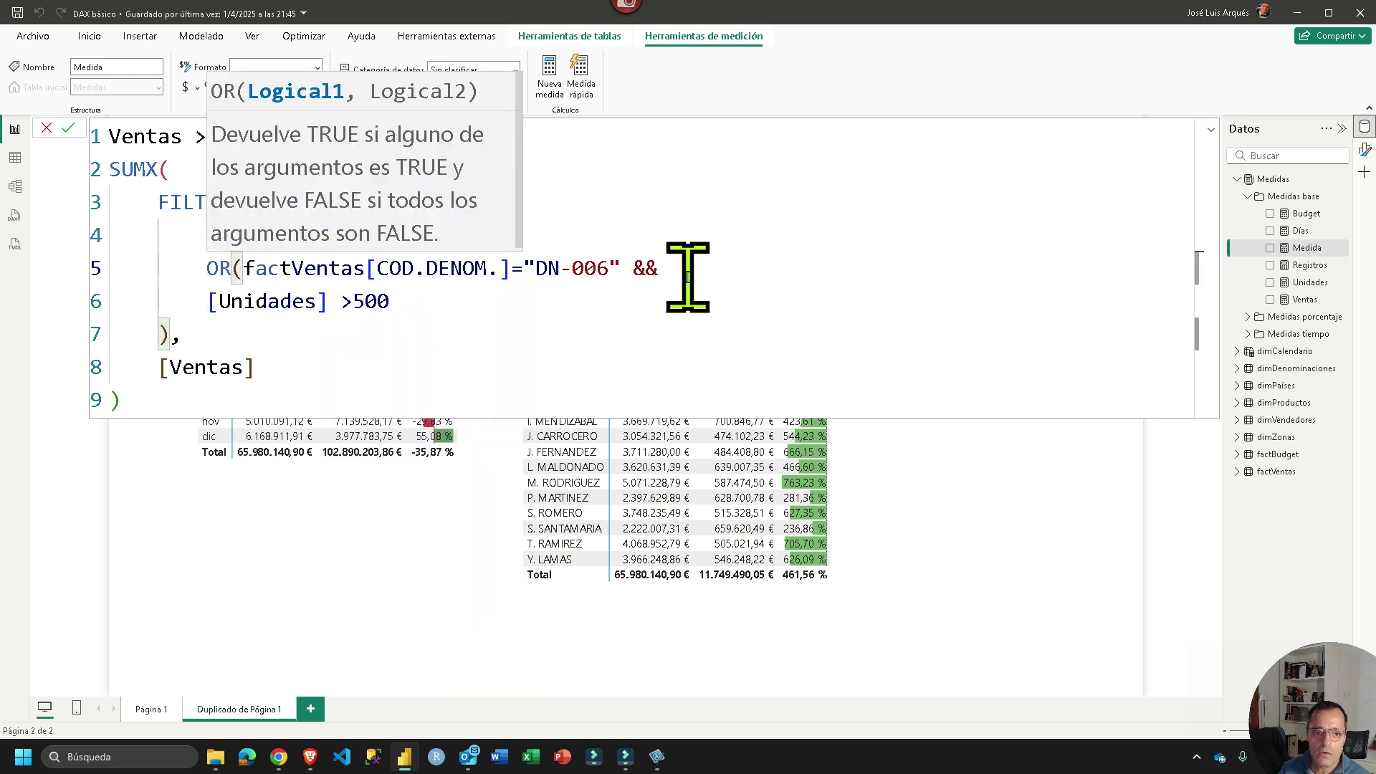
pyautogui.press('Escape')
pyautogui.press('BackSpace')
pyautogui.press('BackSpace')
pyautogui.press('BackSpace')
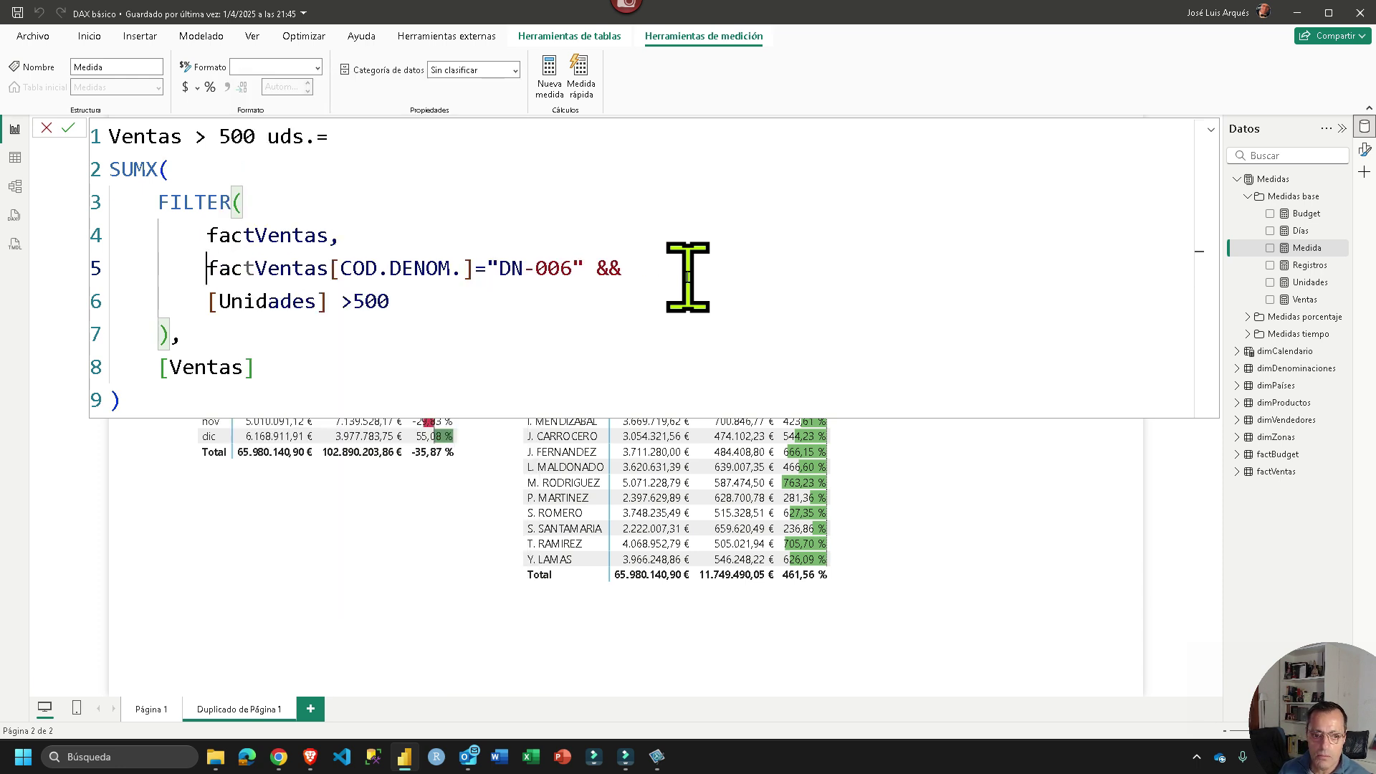
# Examine the finished formula: the two conditions joined by &&, the factVentas table and the [Ventas] expression
pyautogui.press('Down')
pyautogui.press('Down')
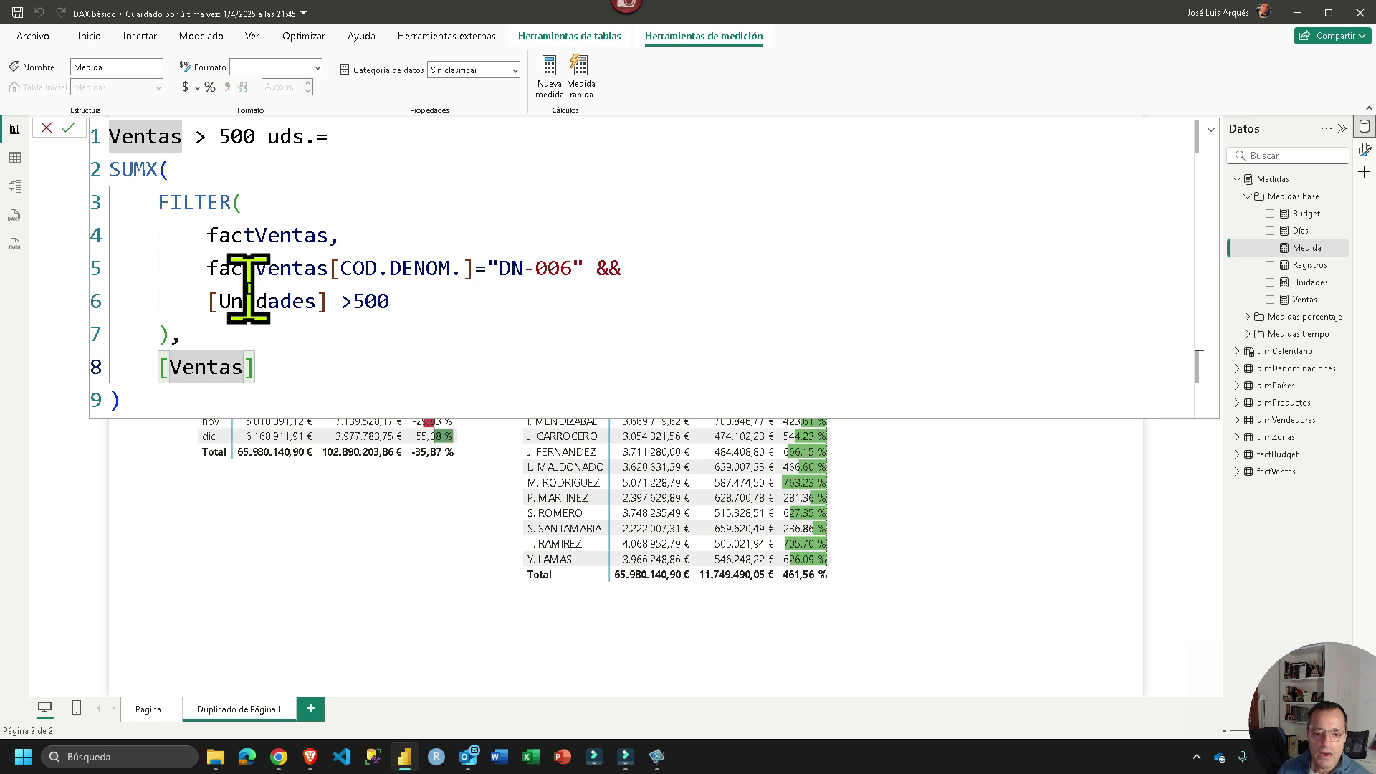
pyautogui.click(210, 269)
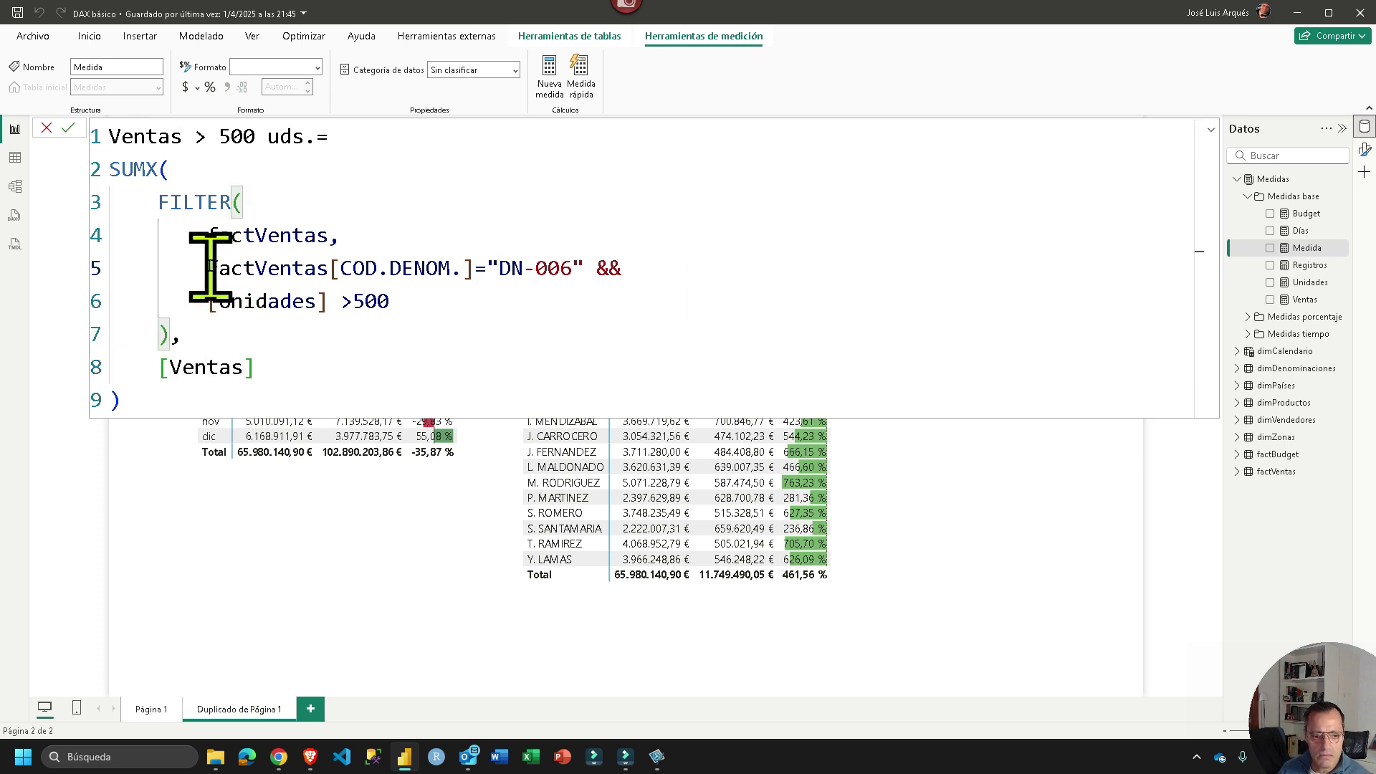
pyautogui.moveTo(595, 269); pyautogui.dragTo(634, 269)
pyautogui.click(617, 320)
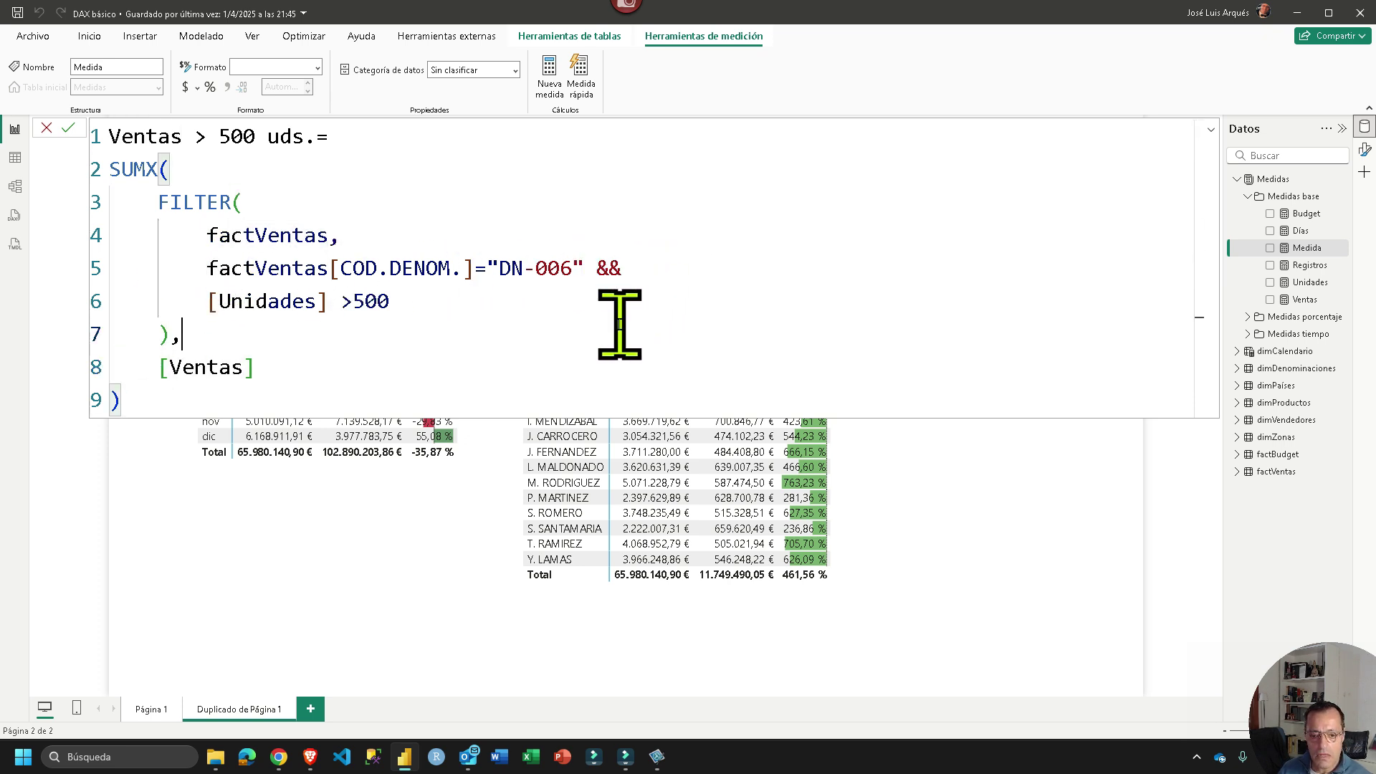
pyautogui.moveTo(205, 269); pyautogui.dragTo(547, 265)
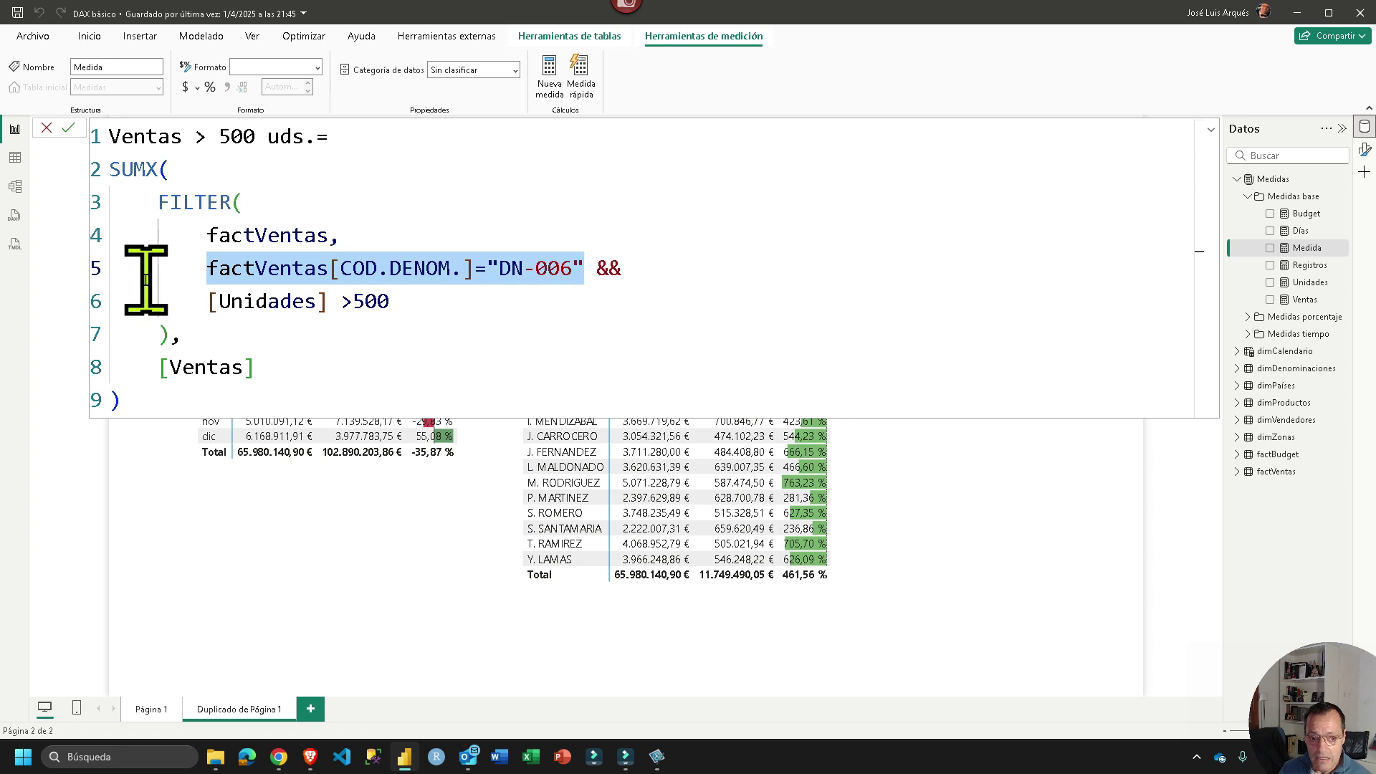
pyautogui.moveTo(217, 294); pyautogui.dragTo(398, 292)
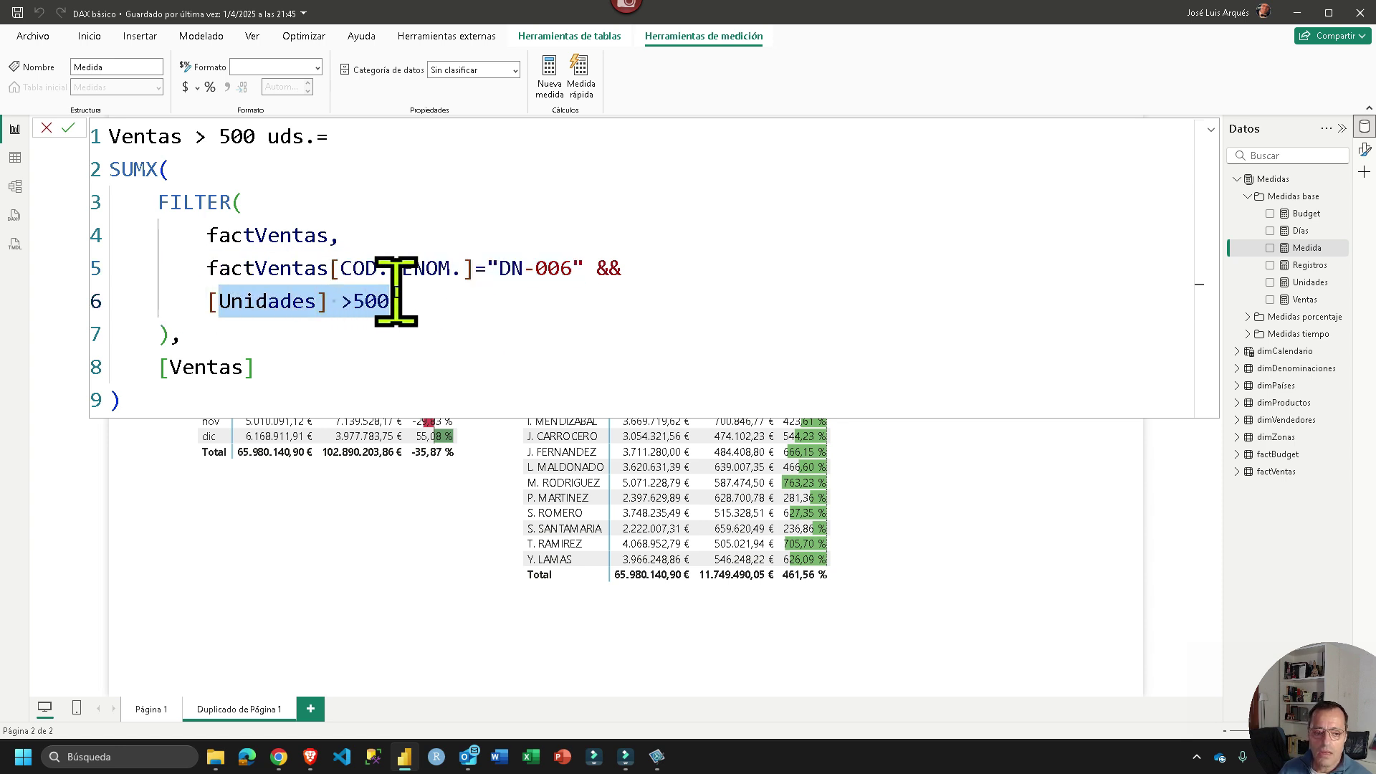
pyautogui.click(407, 304)
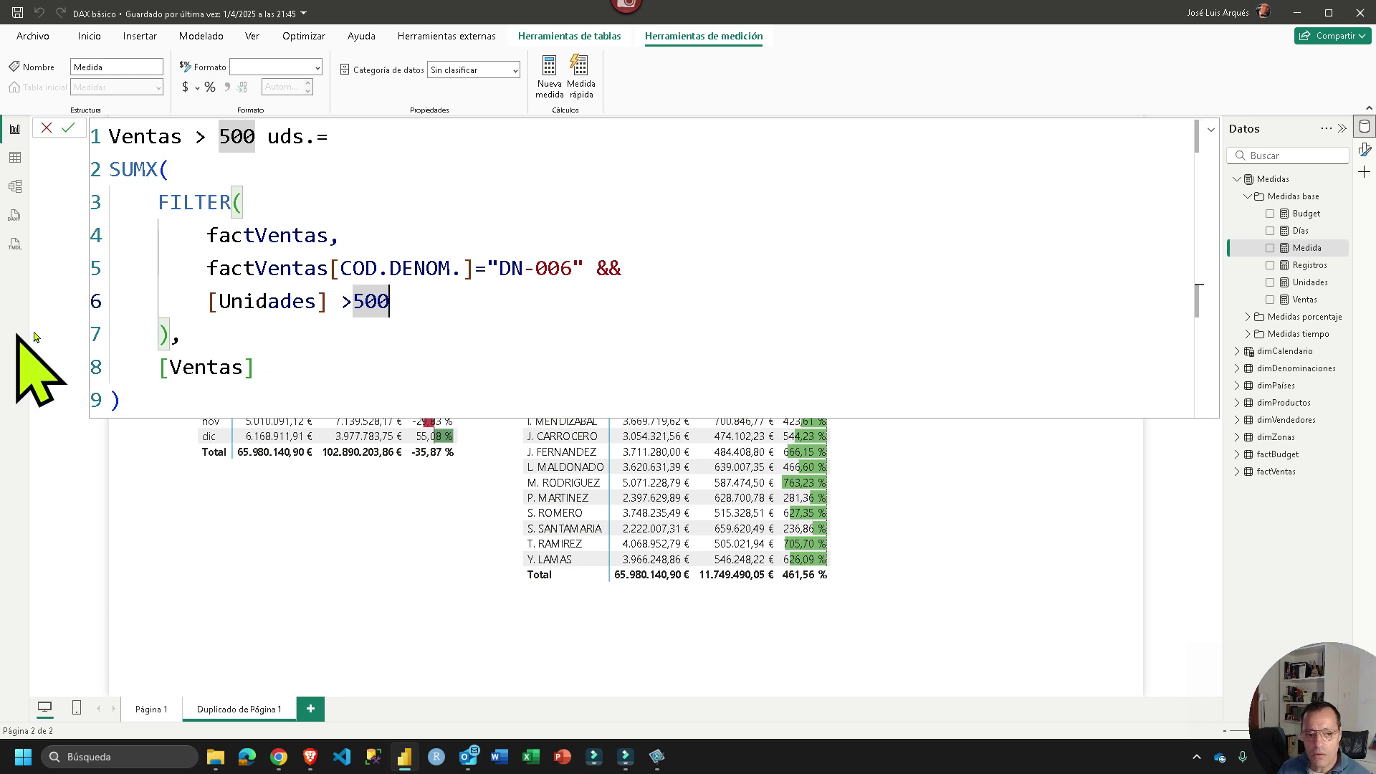
pyautogui.moveTo(206, 234); pyautogui.dragTo(368, 245)
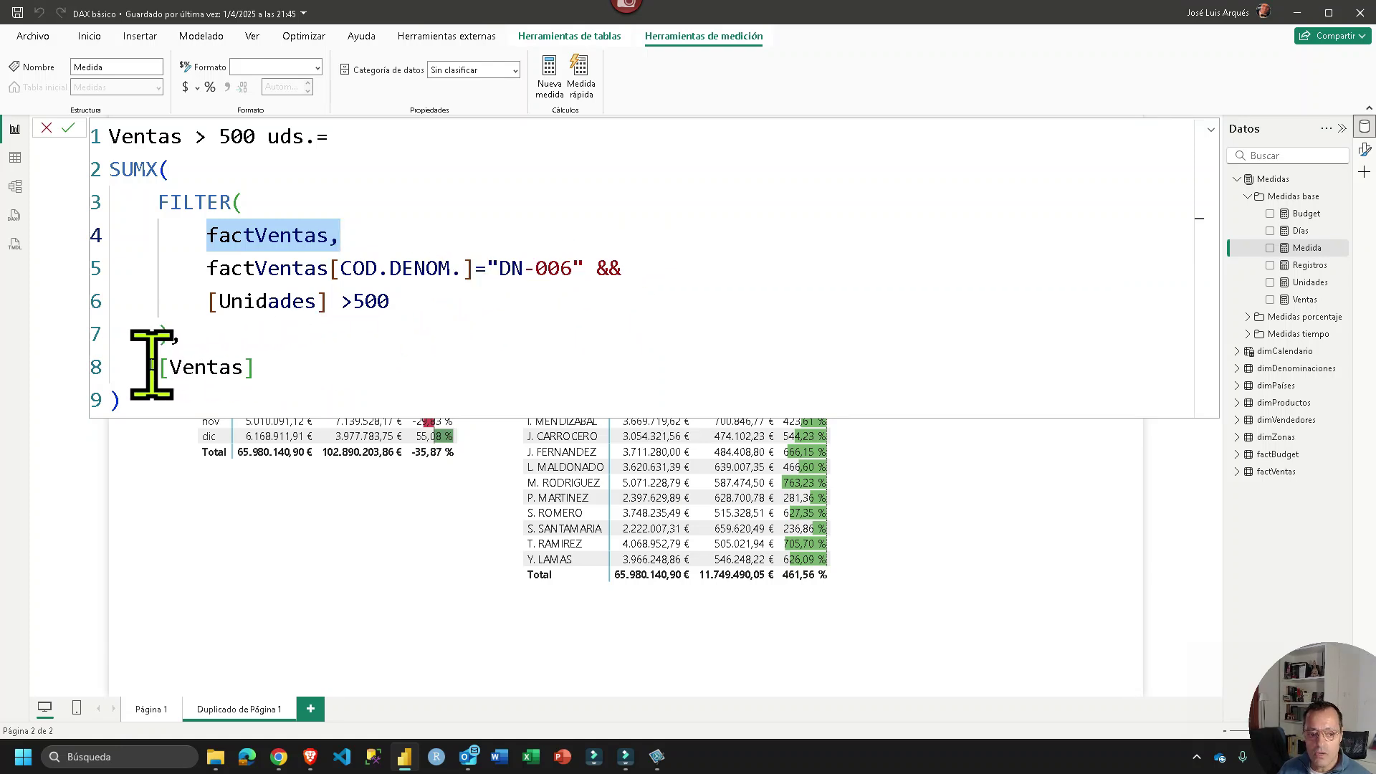
pyautogui.moveTo(154, 367); pyautogui.dragTo(278, 364)
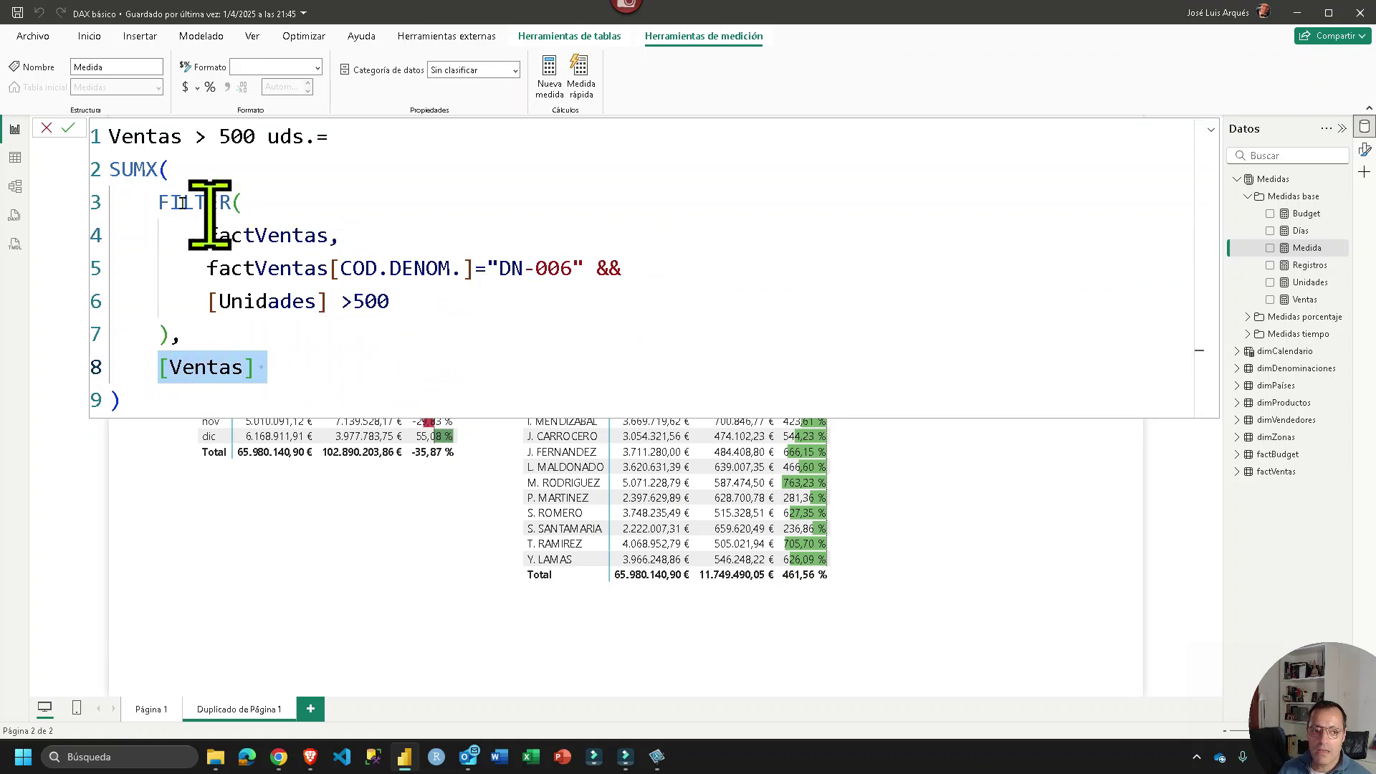
# Switch to Snagit Editor to check the captured reference total, and minimize it again
pyautogui.click(657, 756)
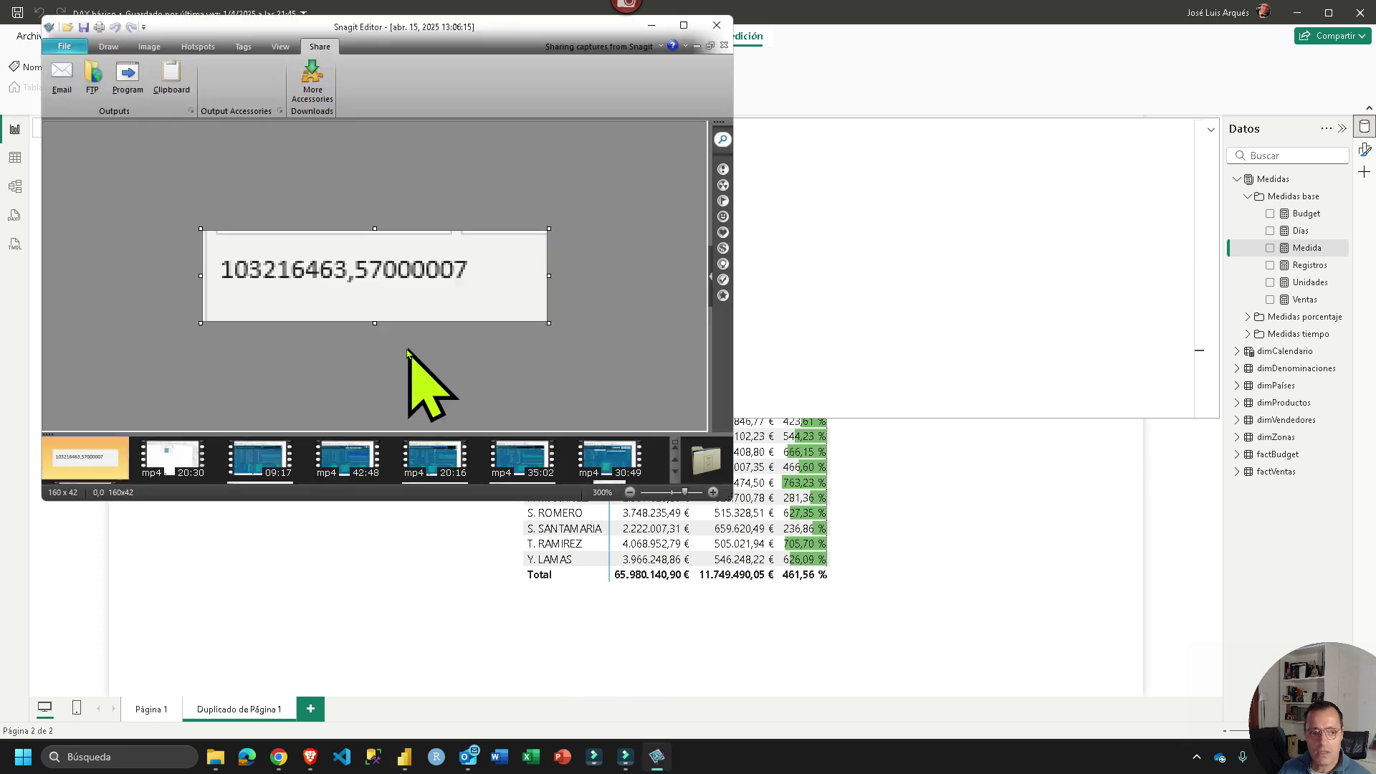
pyautogui.click(652, 25)
# Commit the measure Ventas > 500 uds., format it as euro currency with two decimals and close the formula editor
pyautogui.click(68, 128)
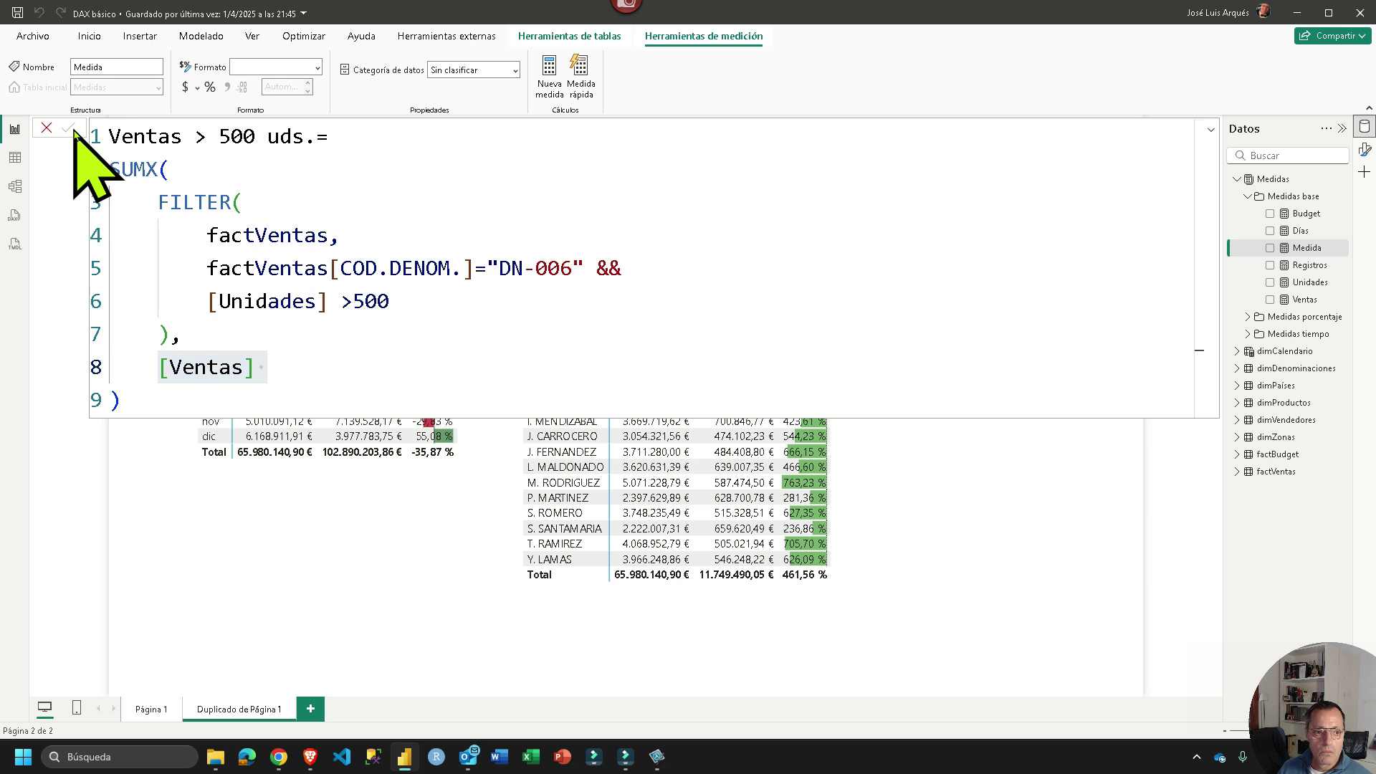
pyautogui.click(197, 87)
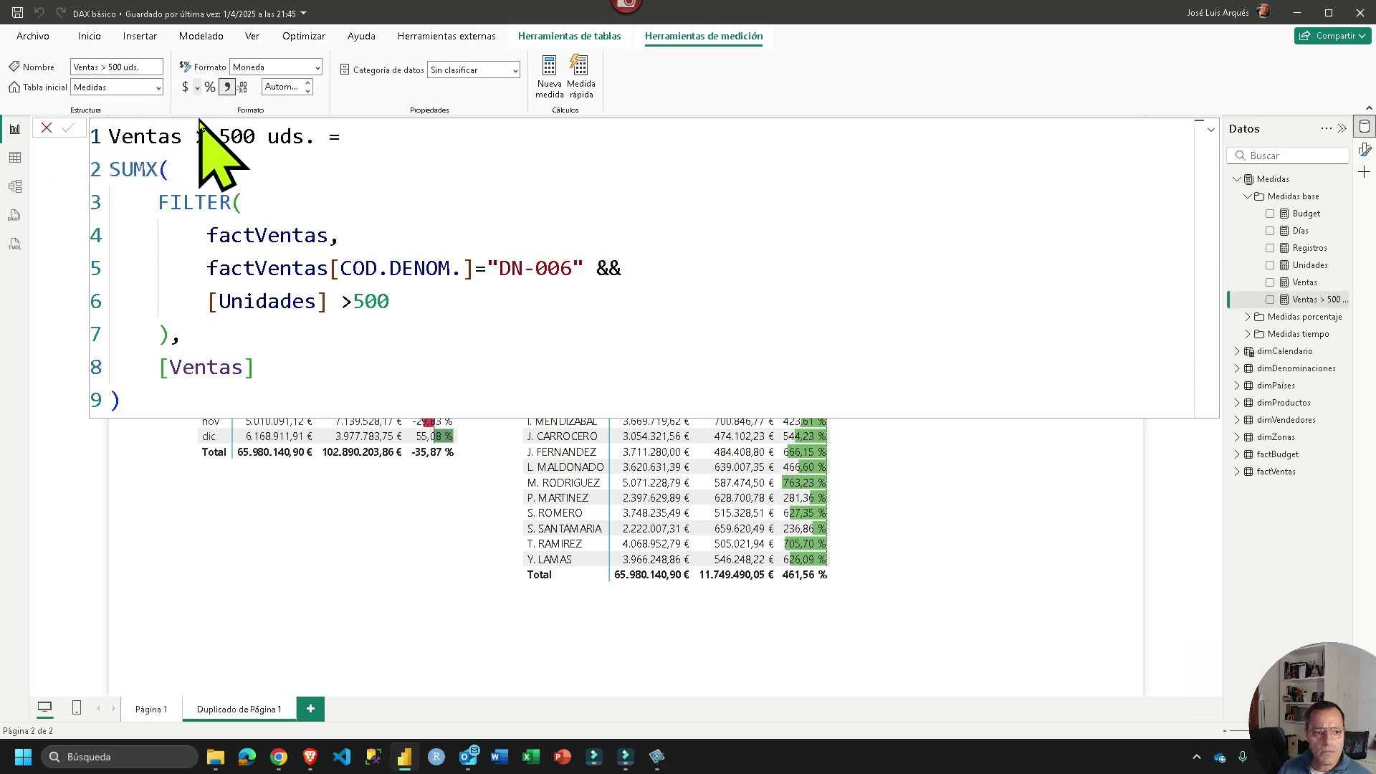
pyautogui.click(236, 225)
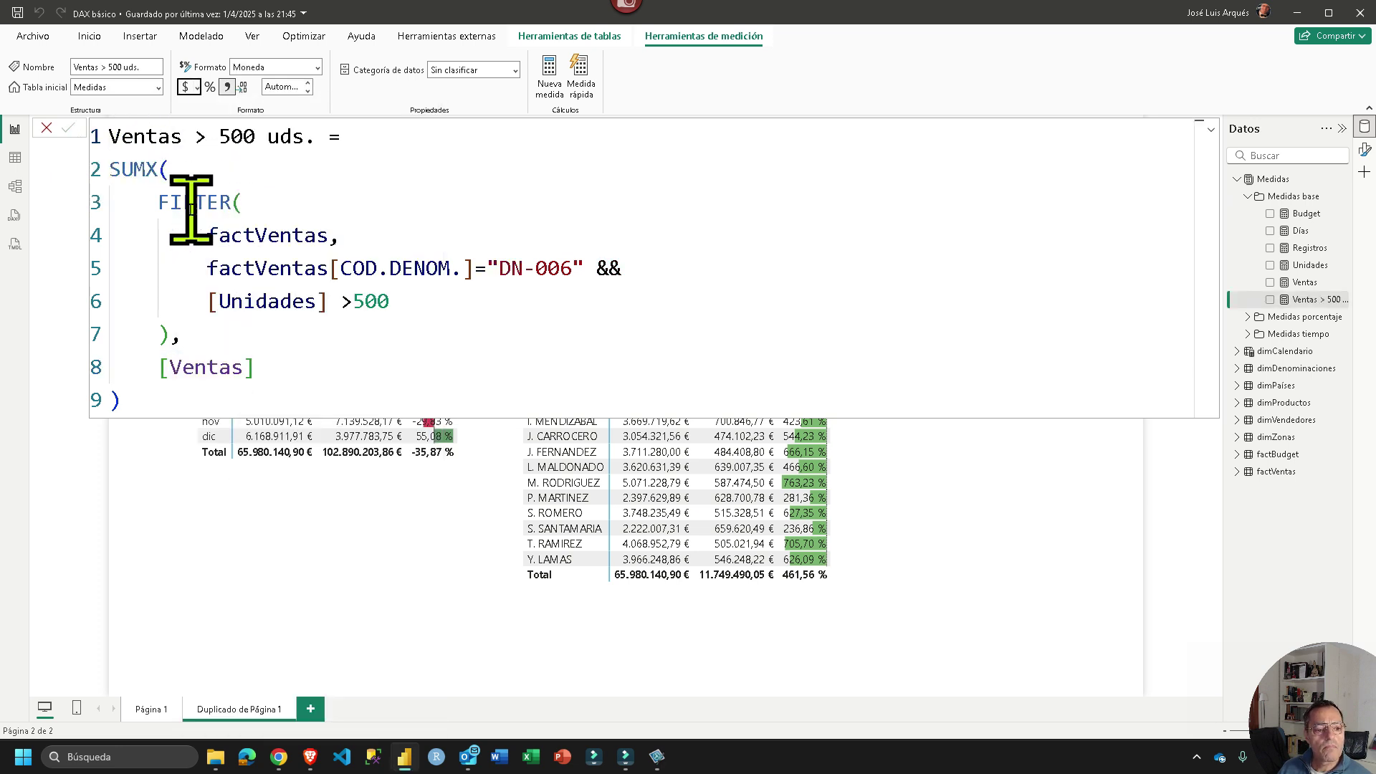
pyautogui.click(47, 128)
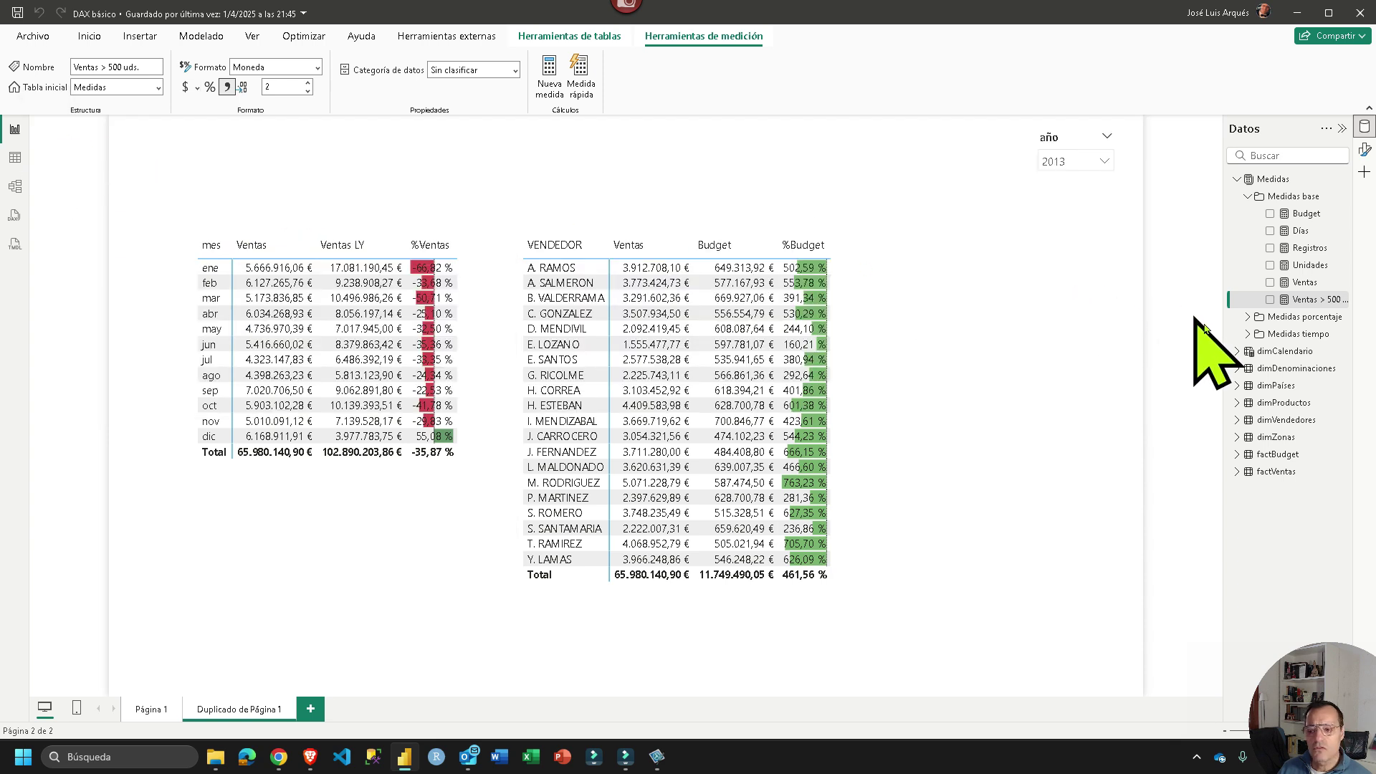
# Add Ventas > 500 uds. to the report page as a card, with value font size 16, display units Ninguno and 2 decimal places
pyautogui.moveTo(1298, 303); pyautogui.dragTo(998, 387)
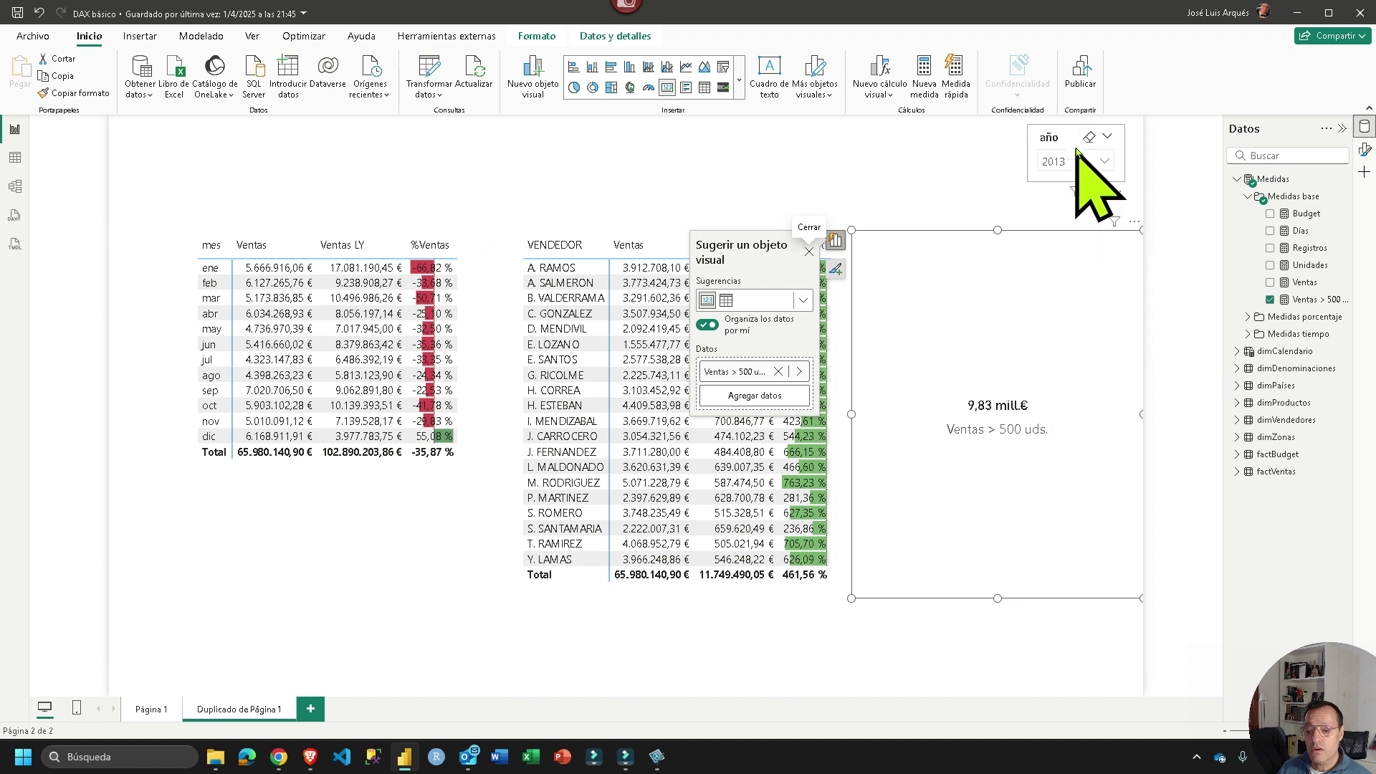
pyautogui.click(1366, 151)
pyautogui.click(1154, 291)
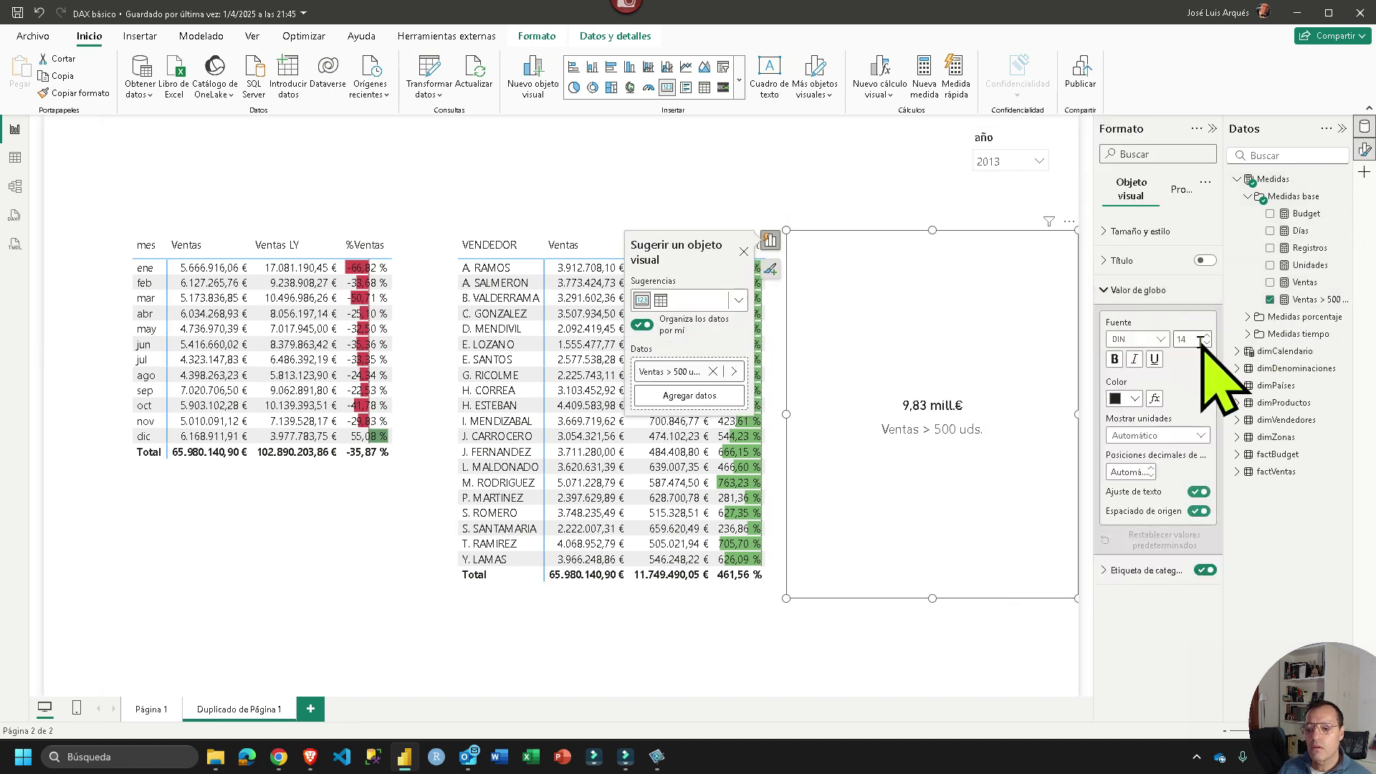
pyautogui.click(1153, 435)
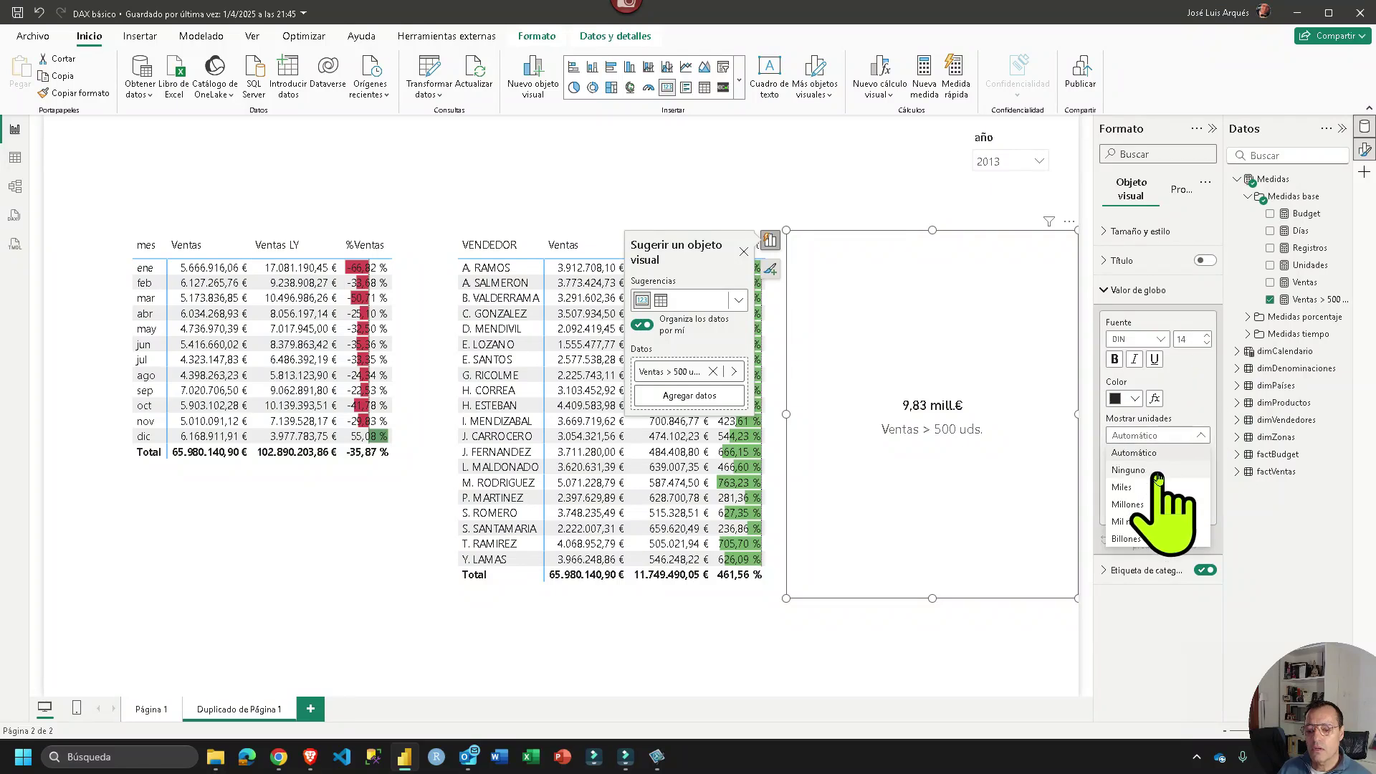
pyautogui.click(1149, 473)
pyautogui.click(1146, 472)
pyautogui.write('1')
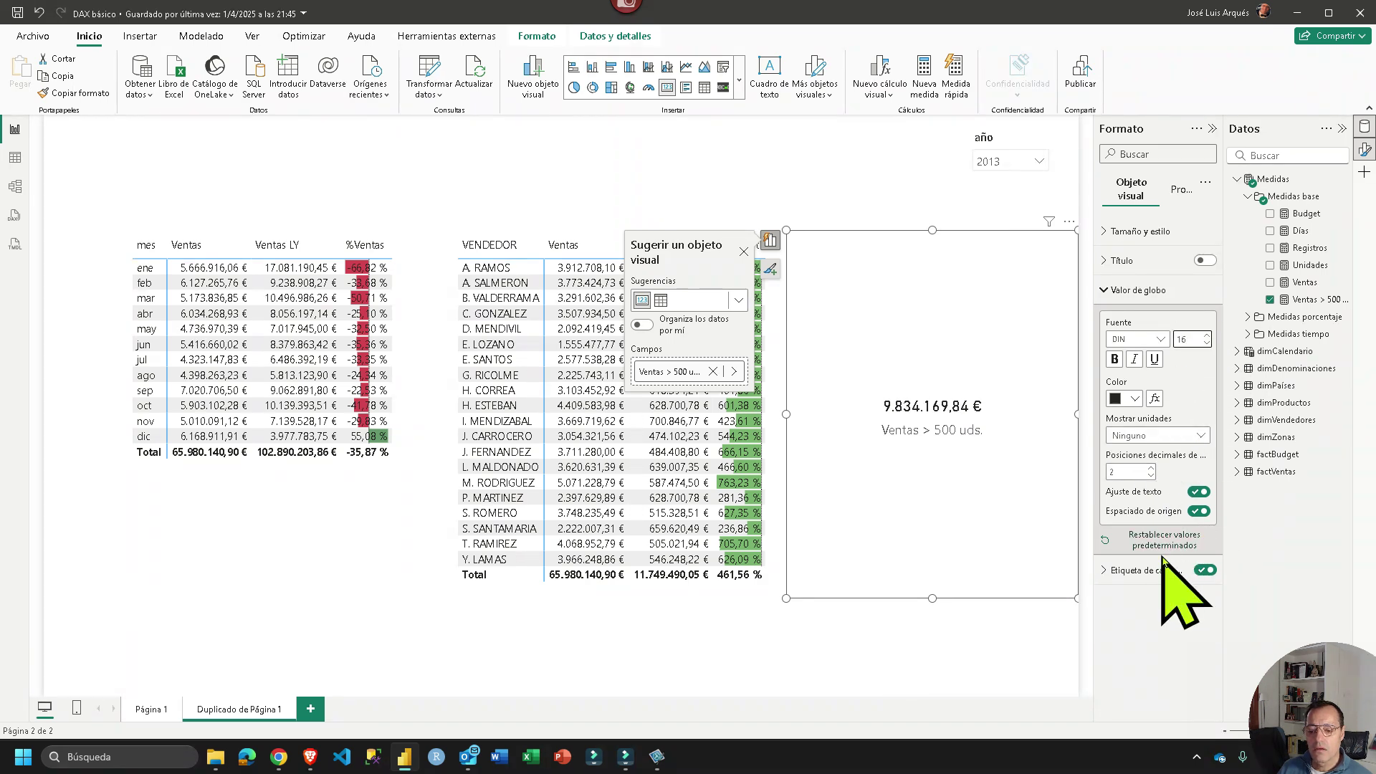
# Set the card's category label font size to 10 and shrink the card's height and width around its contents
pyautogui.click(1168, 570)
pyautogui.press('BackSpace')
pyautogui.write('0')
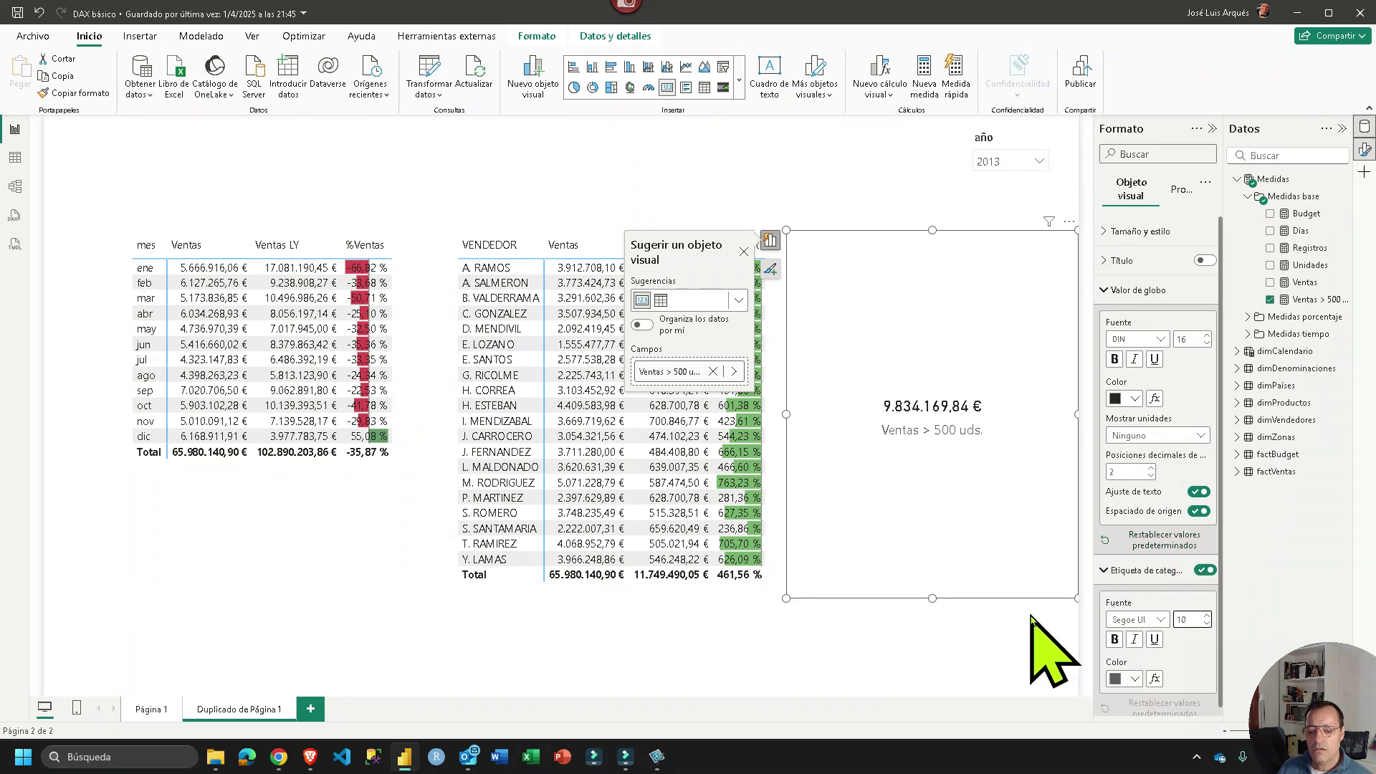
pyautogui.moveTo(935, 598); pyautogui.dragTo(960, 349)
pyautogui.moveTo(783, 291); pyautogui.dragTo(873, 290)
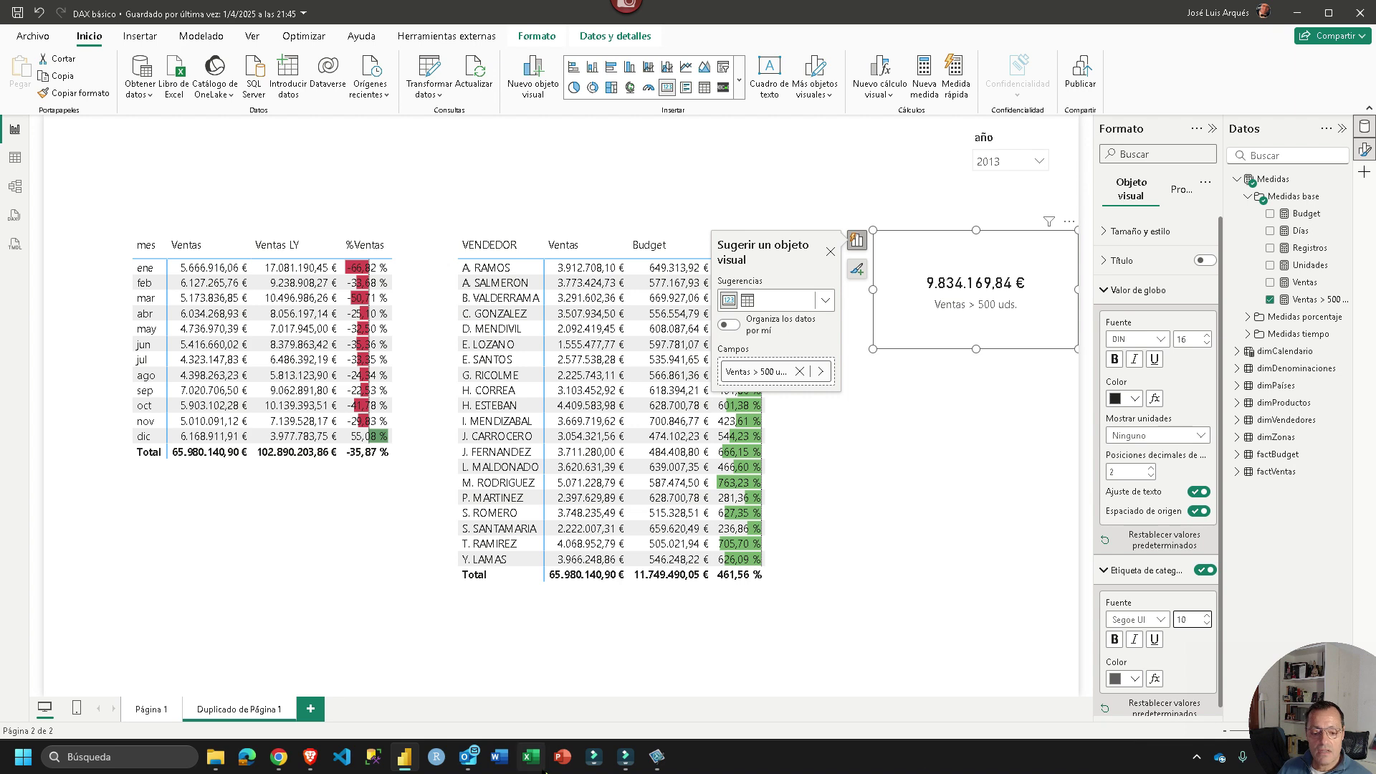
# Switch to Snagit Editor to compare the captured reference total with the card's value
pyautogui.click(657, 757)
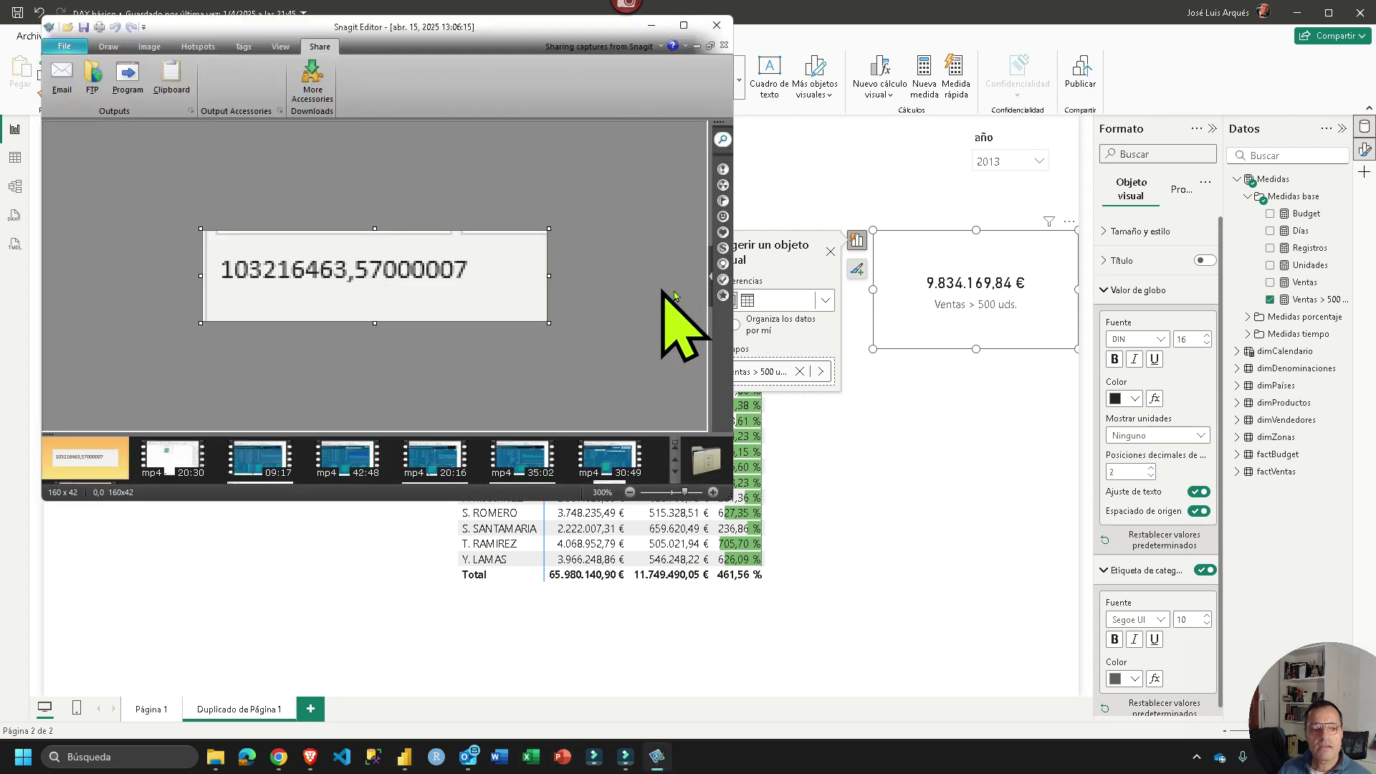
# Clear the año slicer's selection and compare the card's total with the captured reference in Snagit Editor
pyautogui.click(1018, 161)
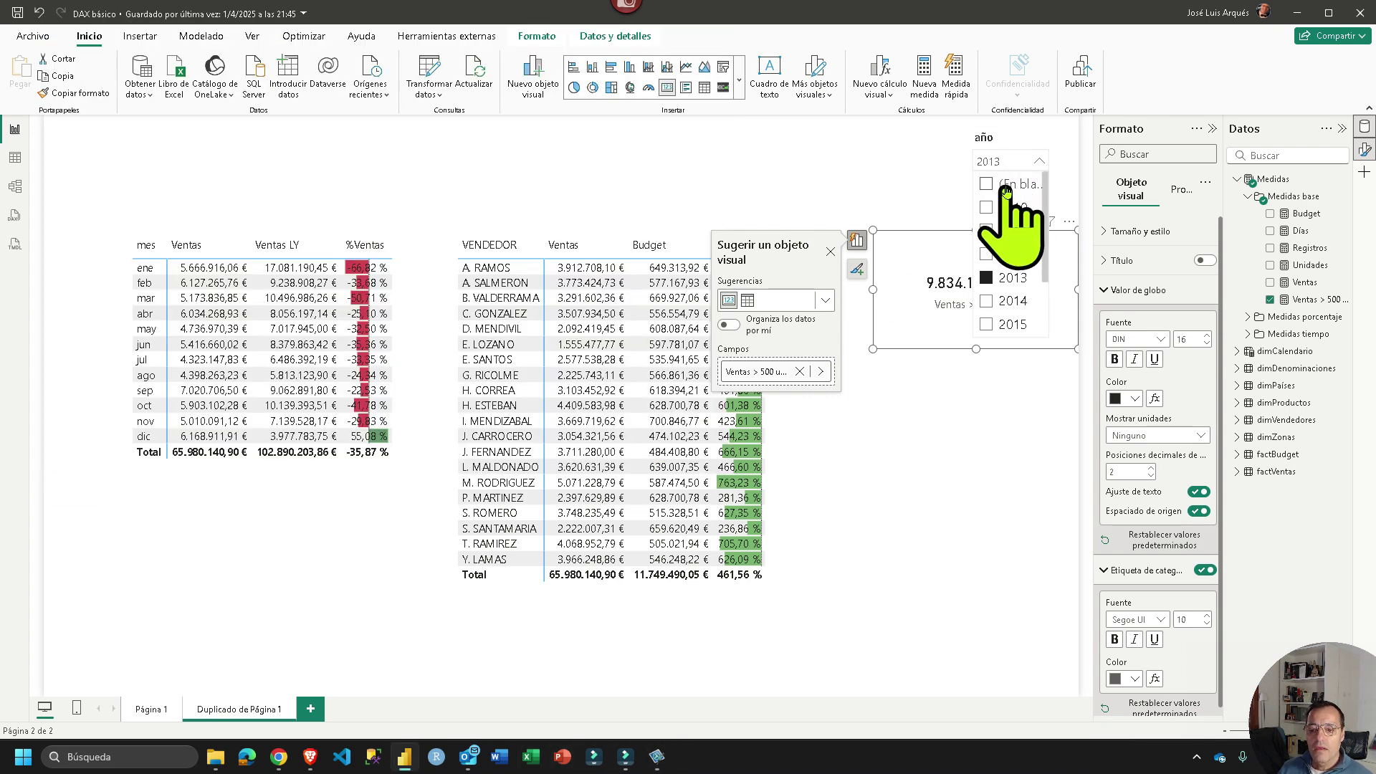
pyautogui.click(1039, 165)
pyautogui.click(1024, 136)
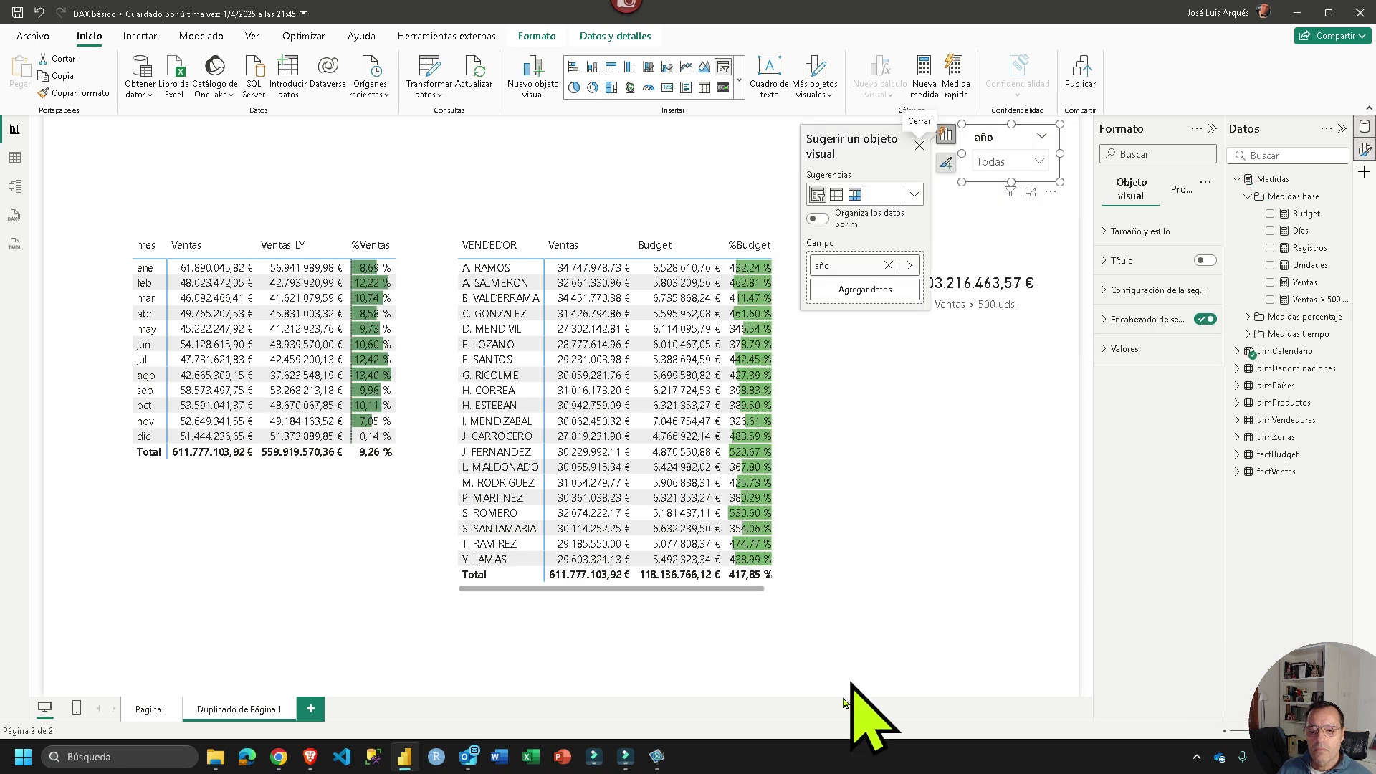
pyautogui.click(658, 758)
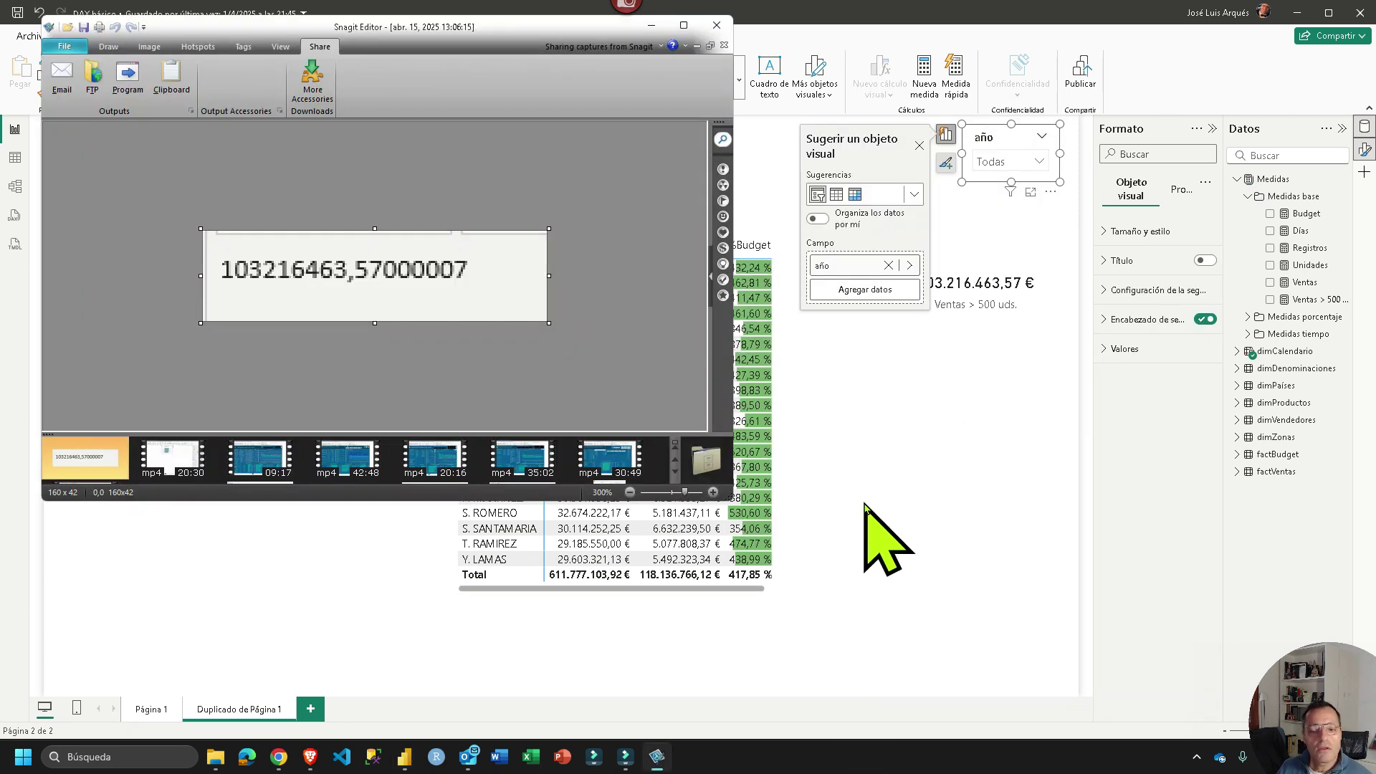
pyautogui.click(908, 444)
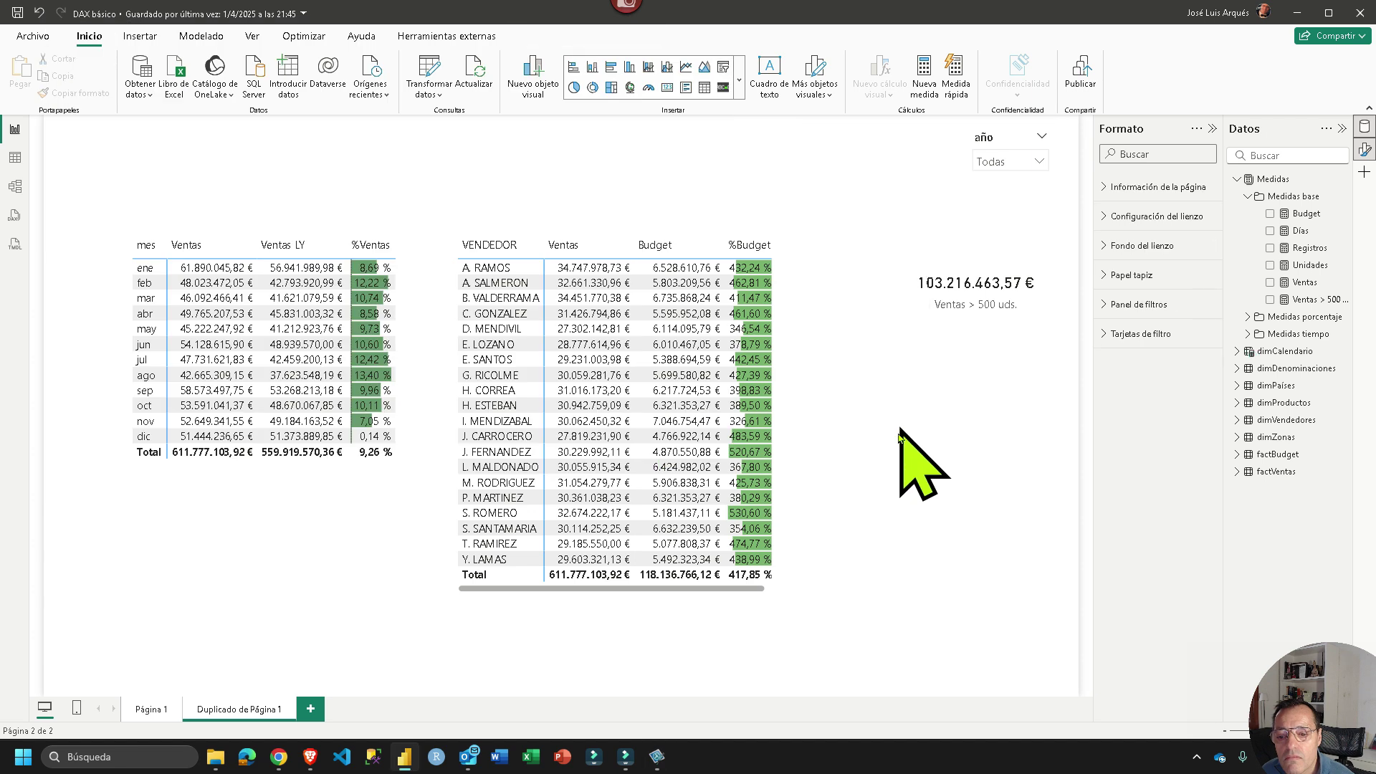
pyautogui.click(658, 758)
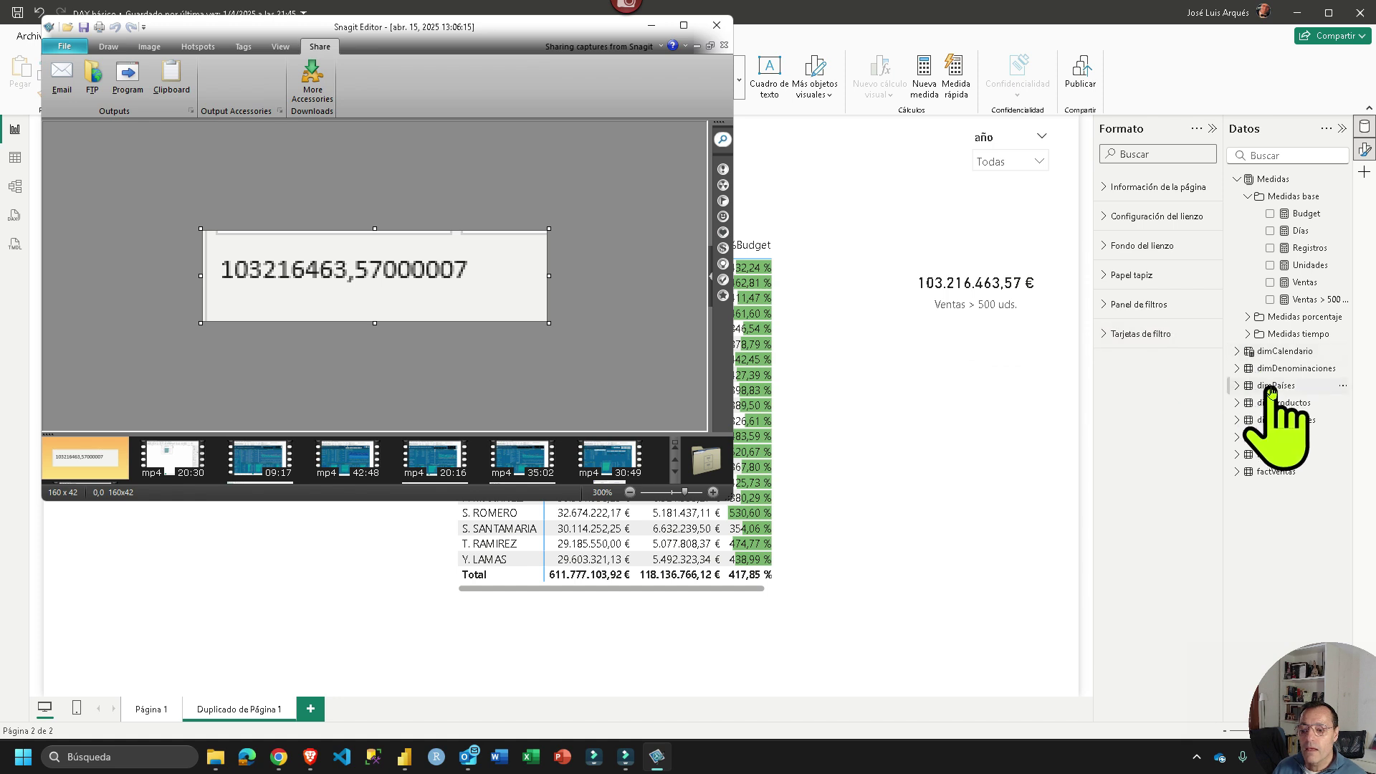
# Review the FILTER conditions and the [Ventas] expression in the measure Ventas > 500 uds., leaving its formula as it is
pyautogui.click(1309, 299)
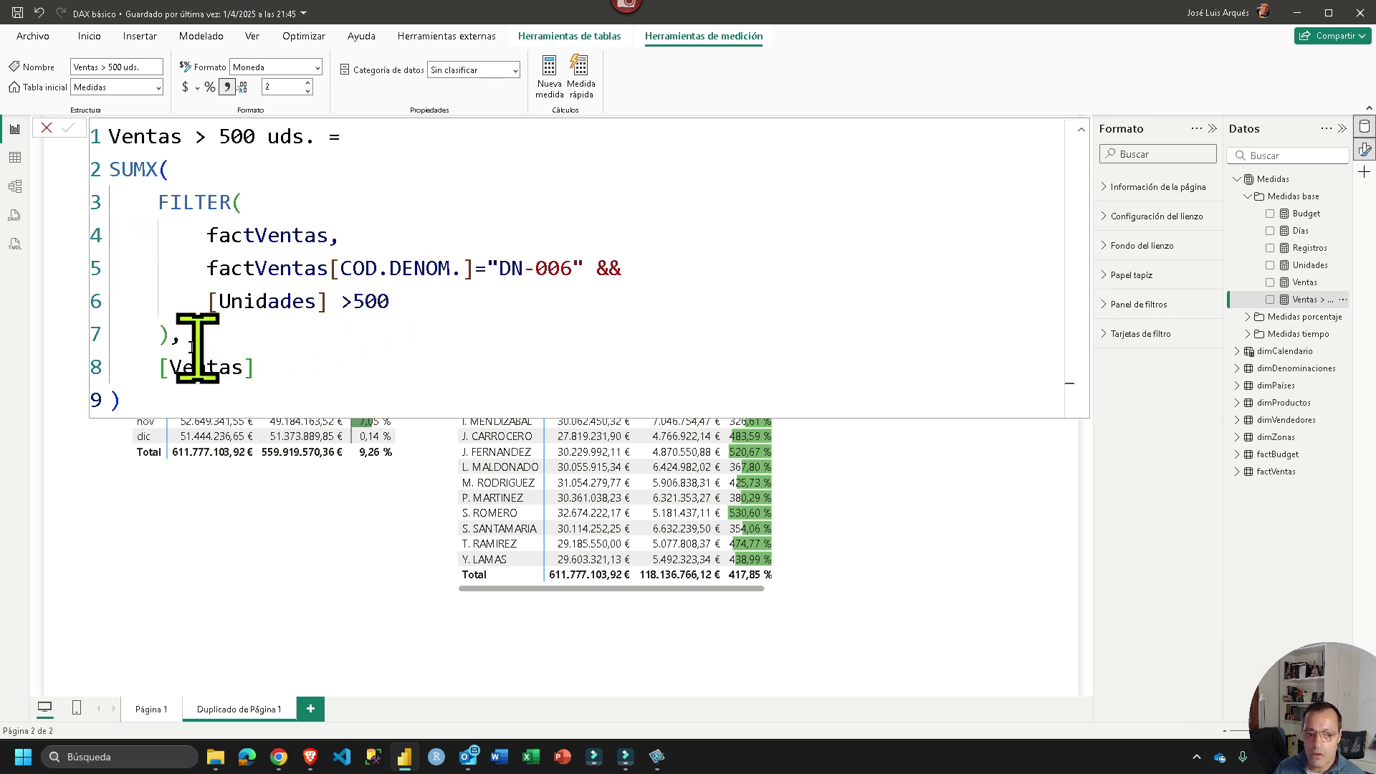
pyautogui.moveTo(179, 334); pyautogui.dragTo(117, 191)
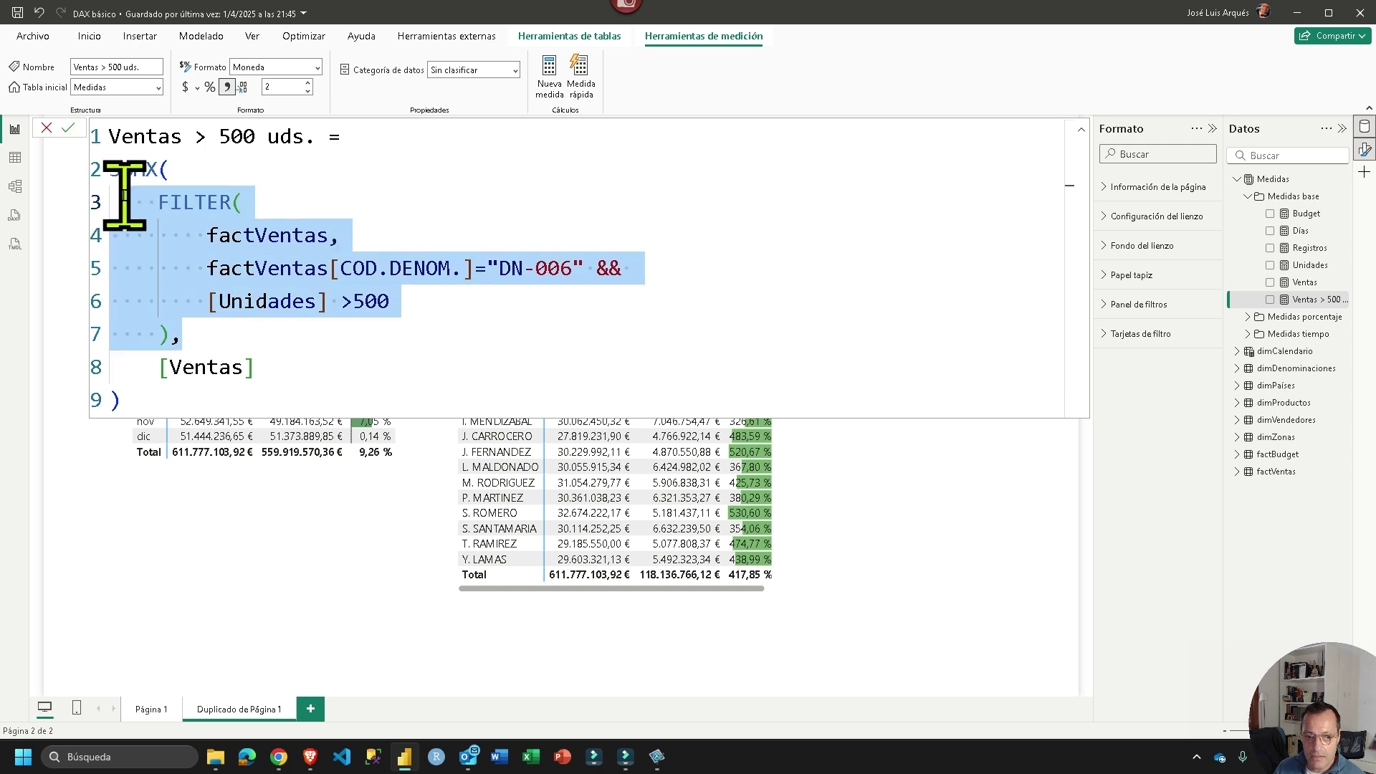
pyautogui.moveTo(156, 366); pyautogui.dragTo(251, 367)
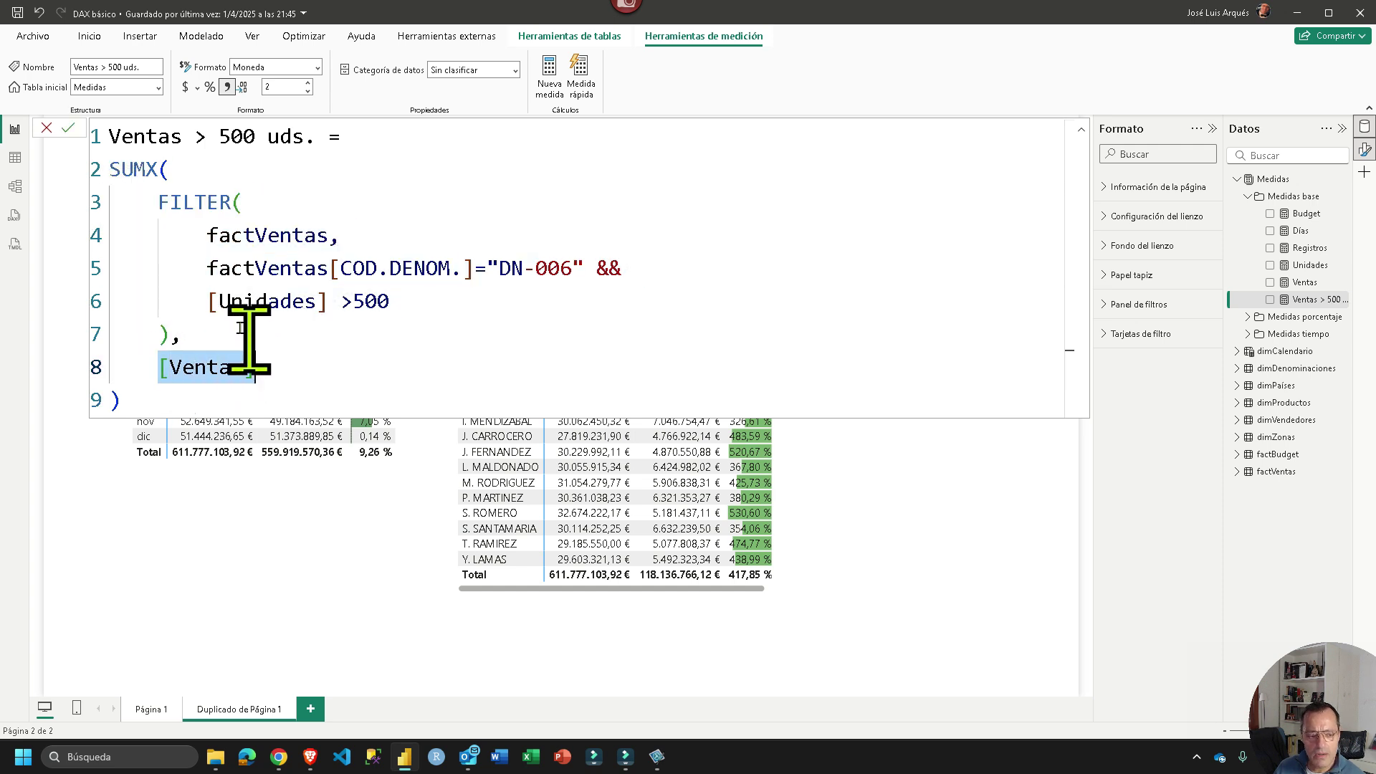
pyautogui.click(46, 128)
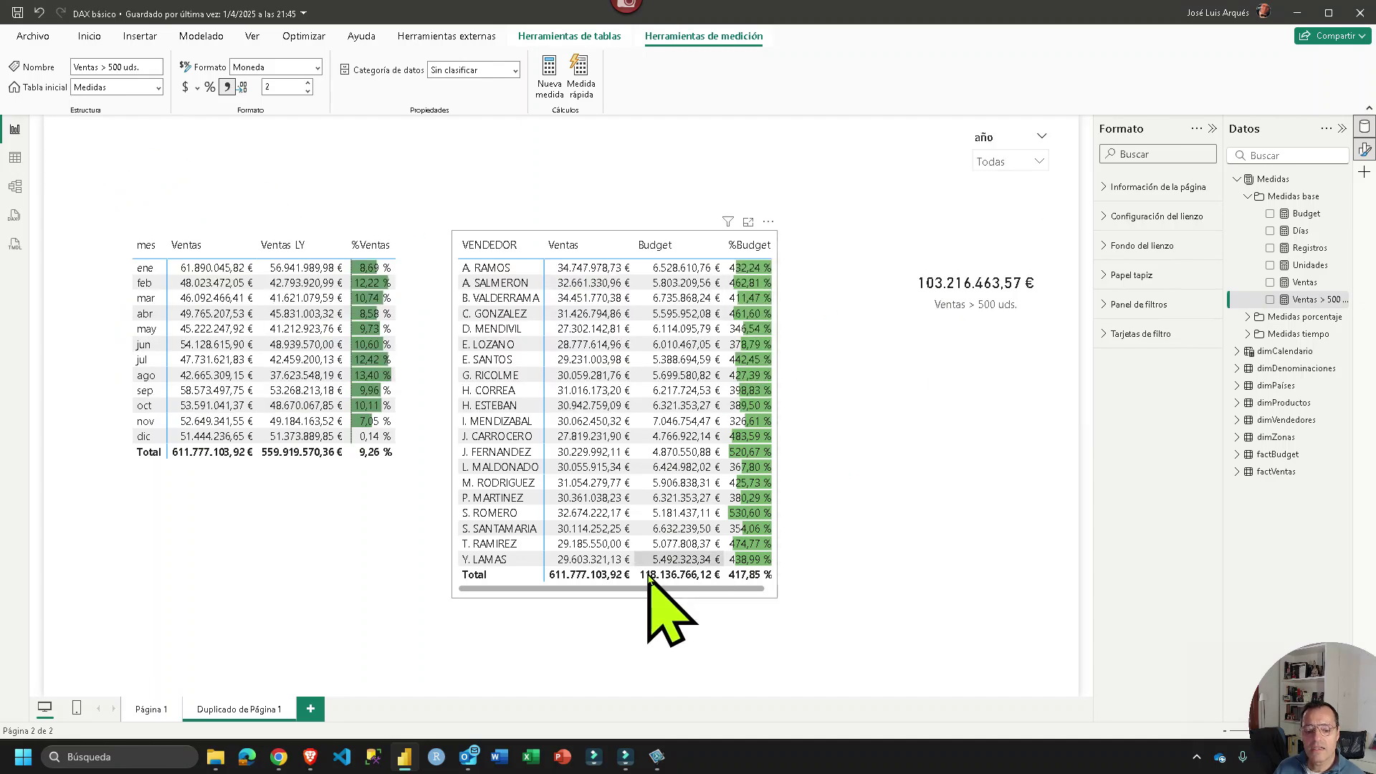
# Close Snagit Editor, switch to the Power Query Editor and refresh the preview of factVentas
pyautogui.click(656, 756)
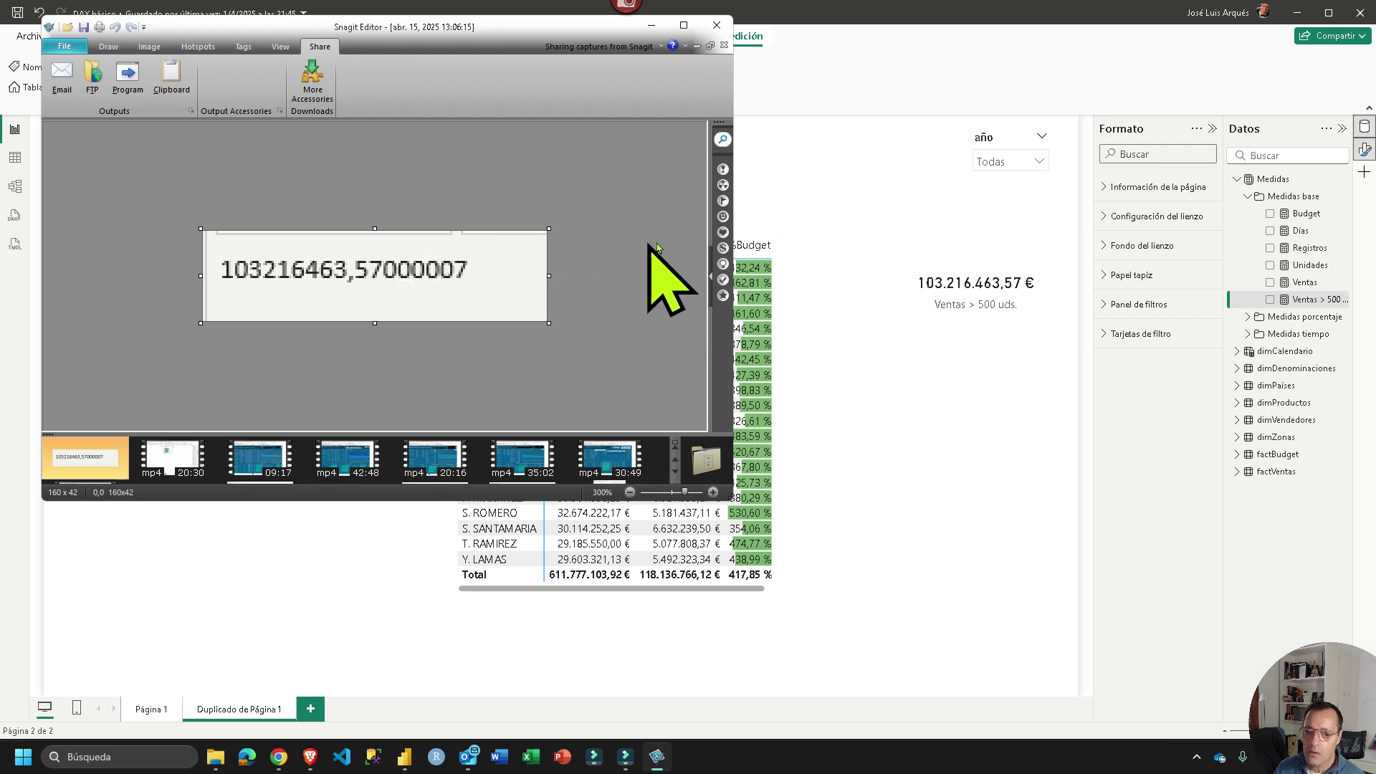
pyautogui.click(717, 28)
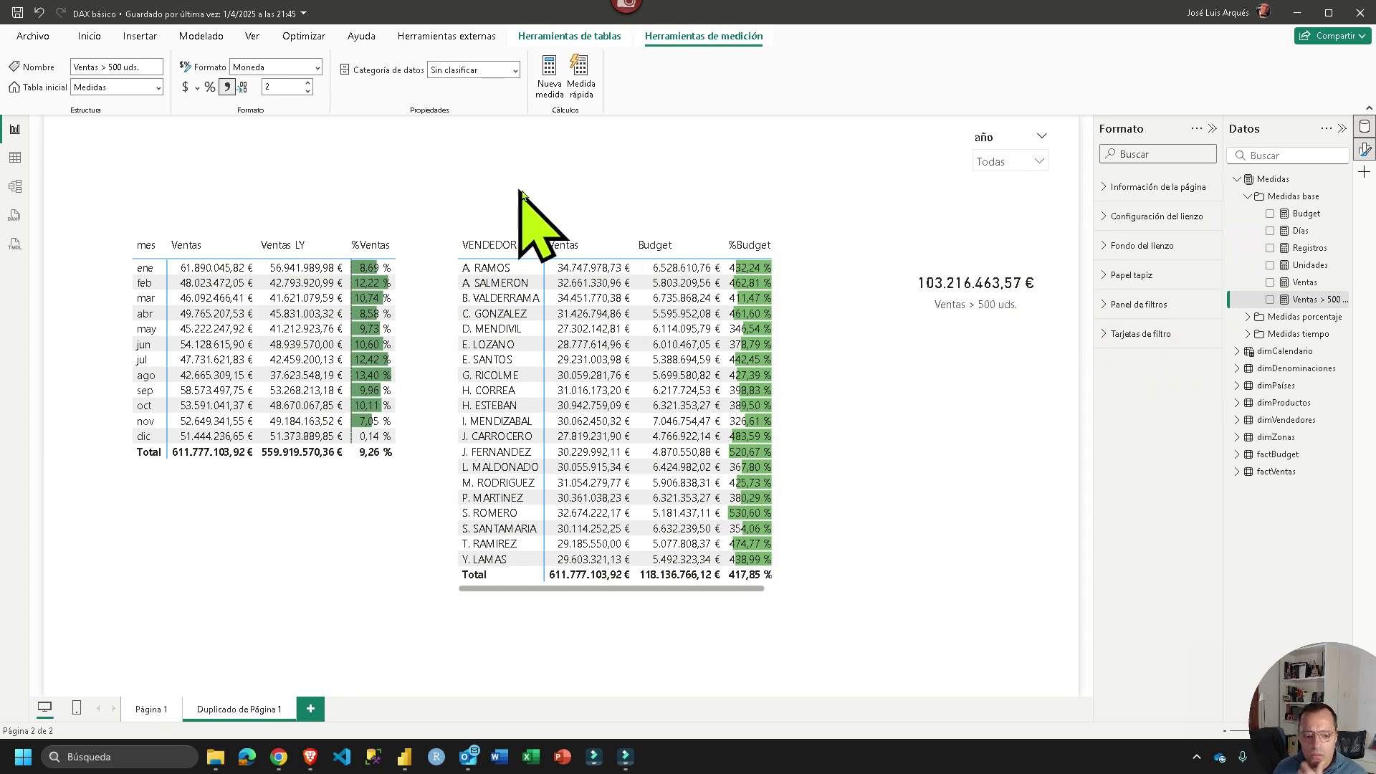
pyautogui.click(88, 36)
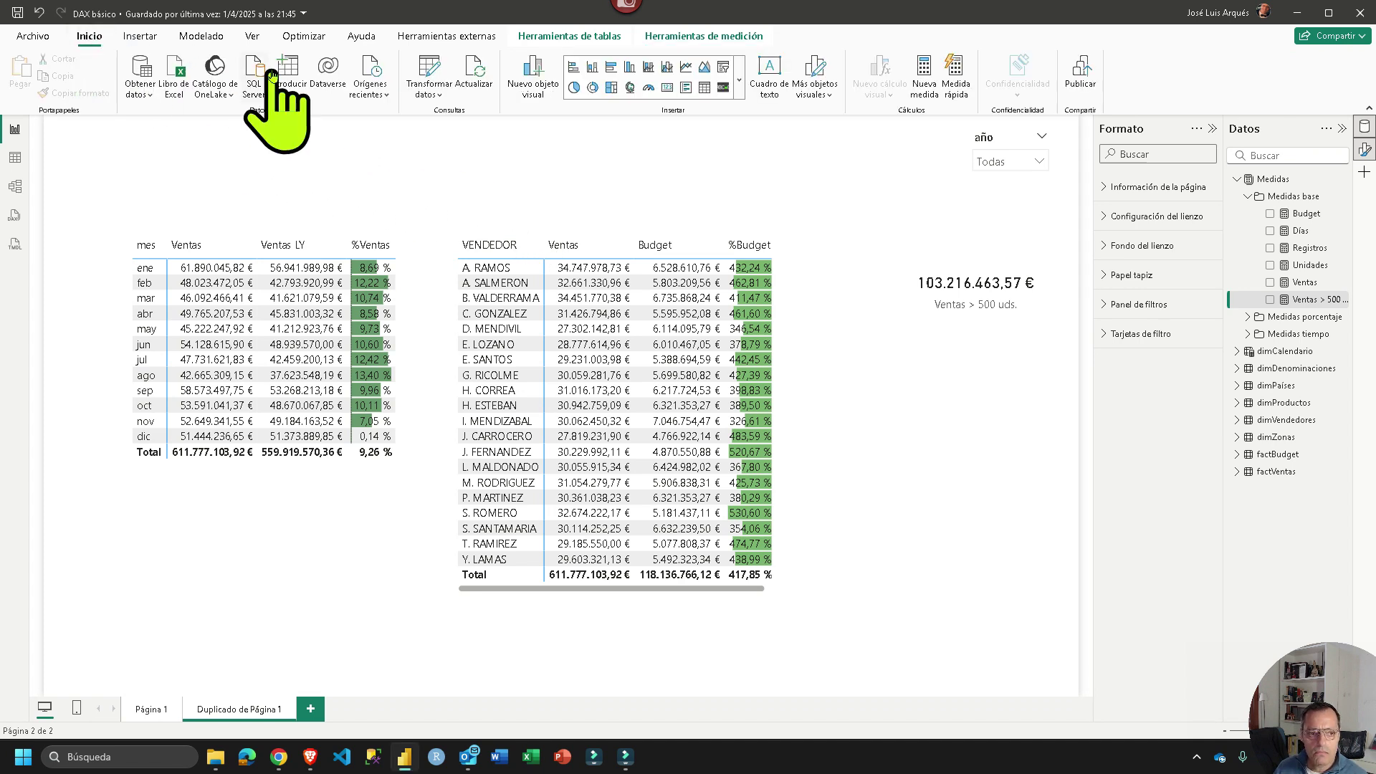
pyautogui.click(430, 75)
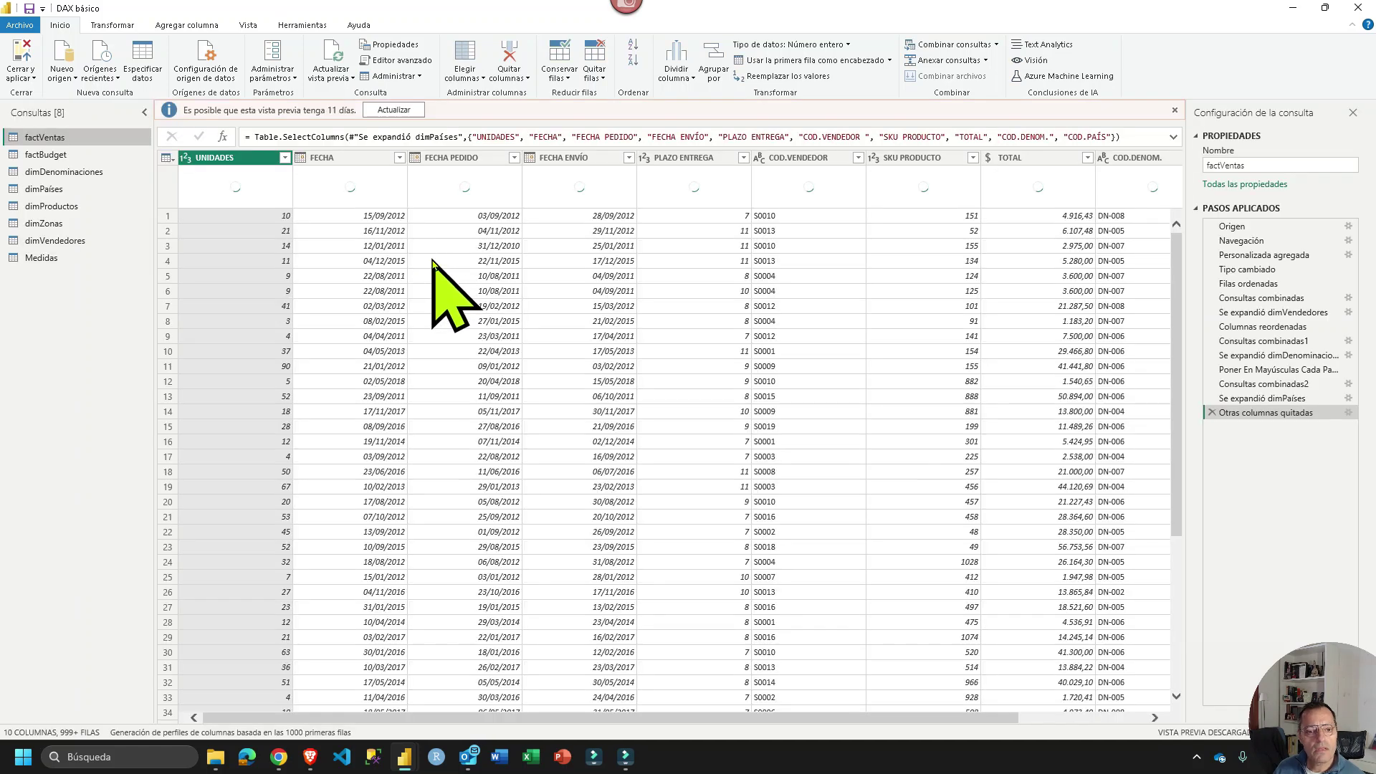
pyautogui.click(393, 110)
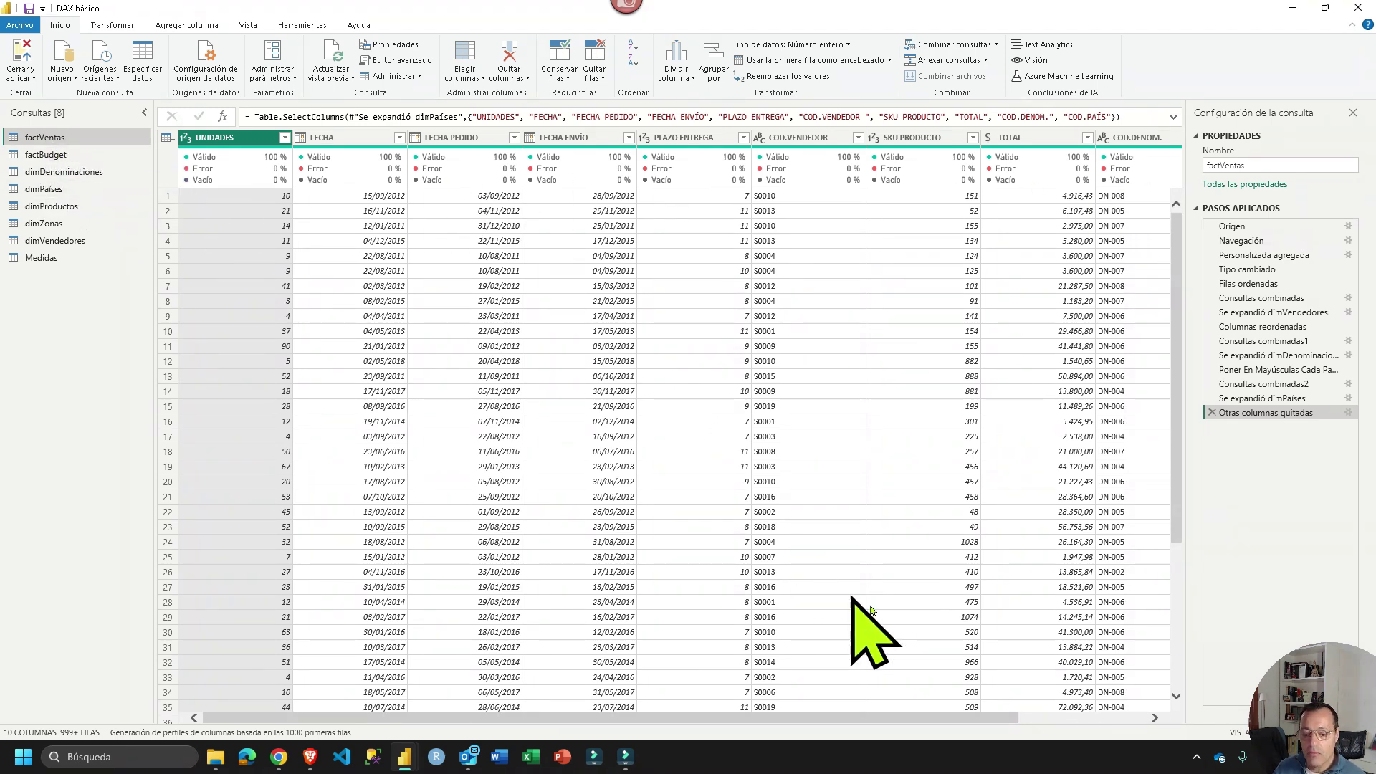
# Examine the denomination codes and descriptions in dimDenominaciones against the columns of factVentas
pyautogui.moveTo(989, 717); pyautogui.dragTo(461, 731)
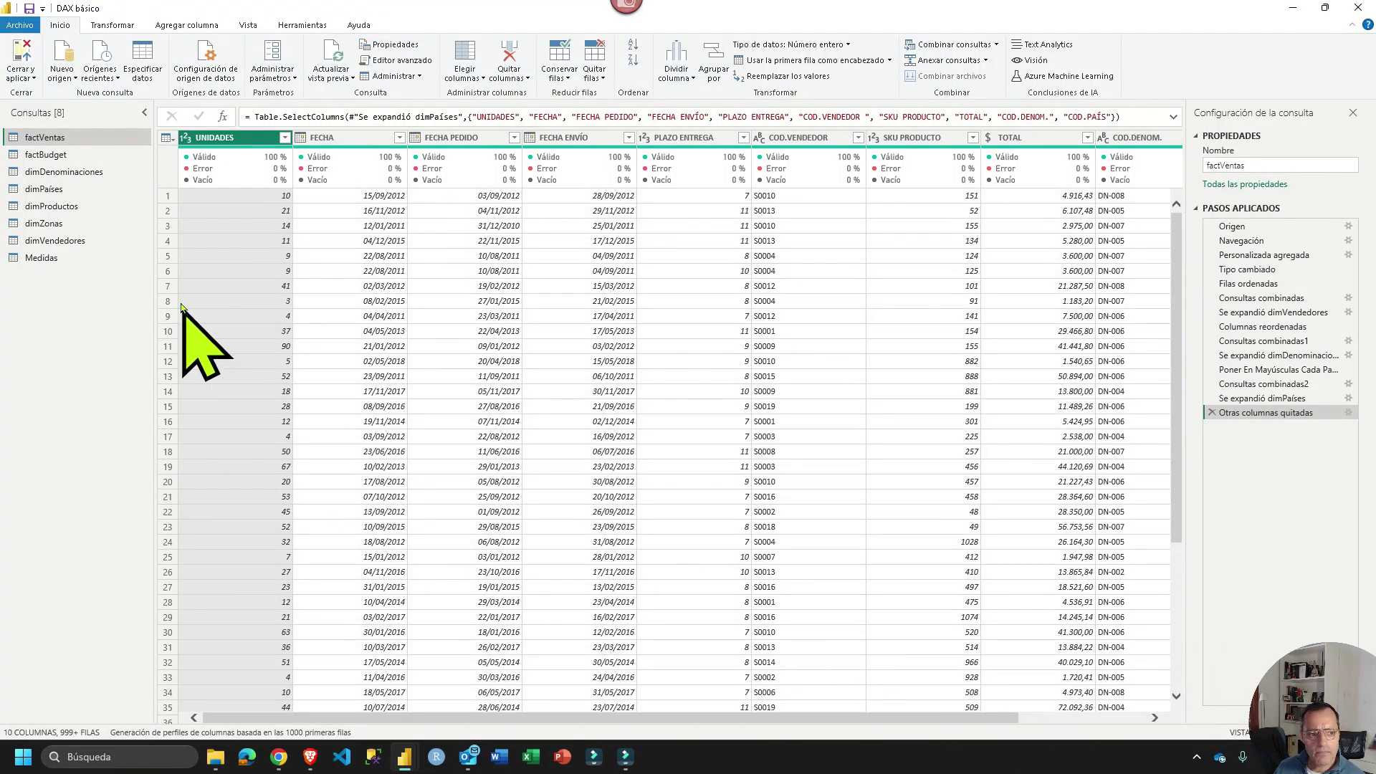
pyautogui.click(58, 172)
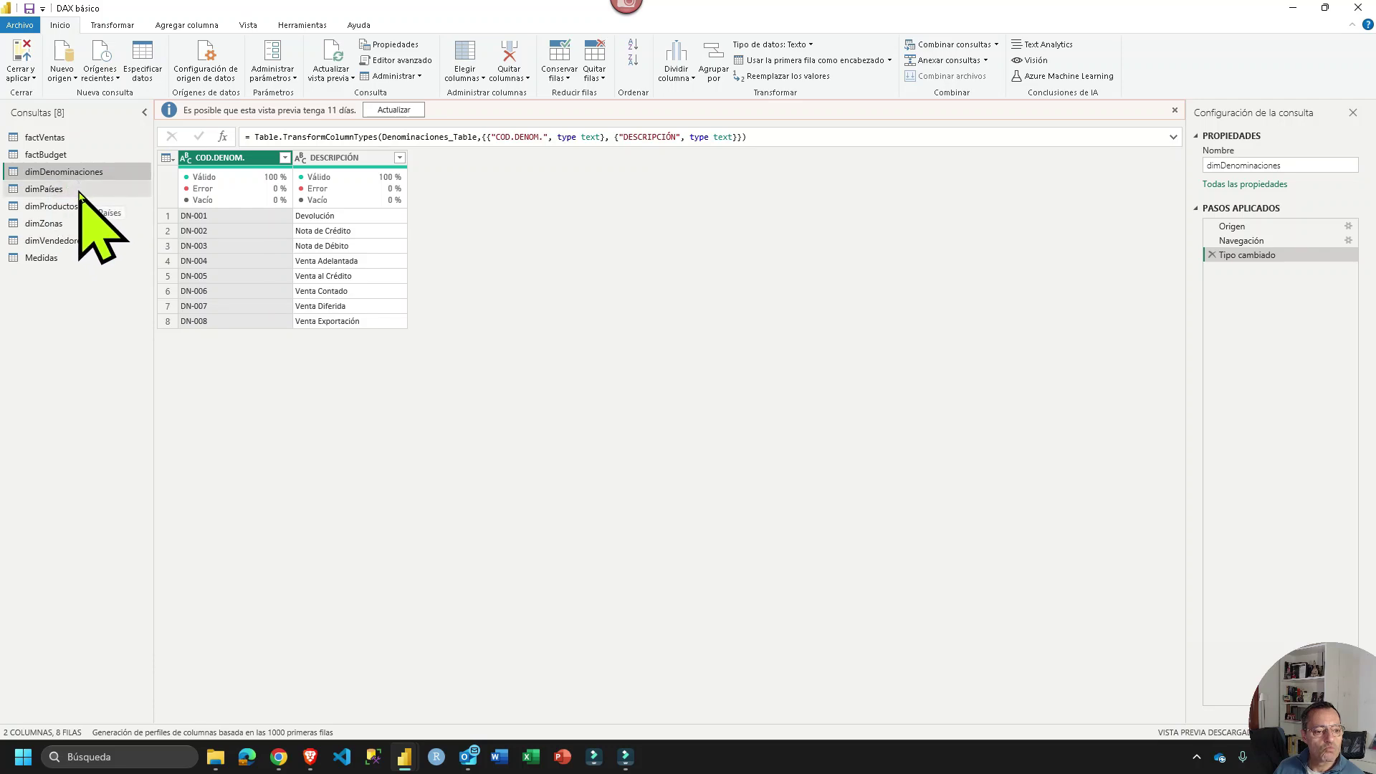
pyautogui.click(44, 138)
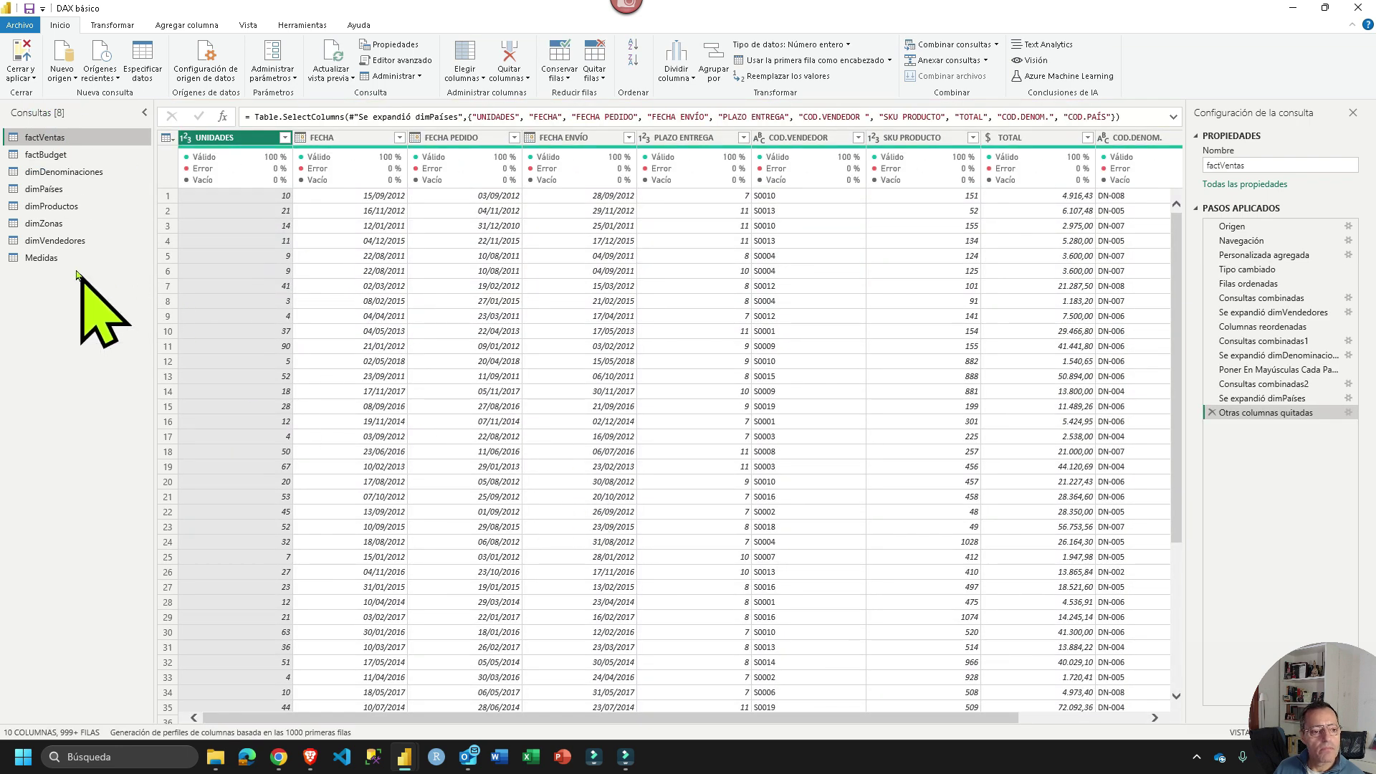
pyautogui.click(64, 172)
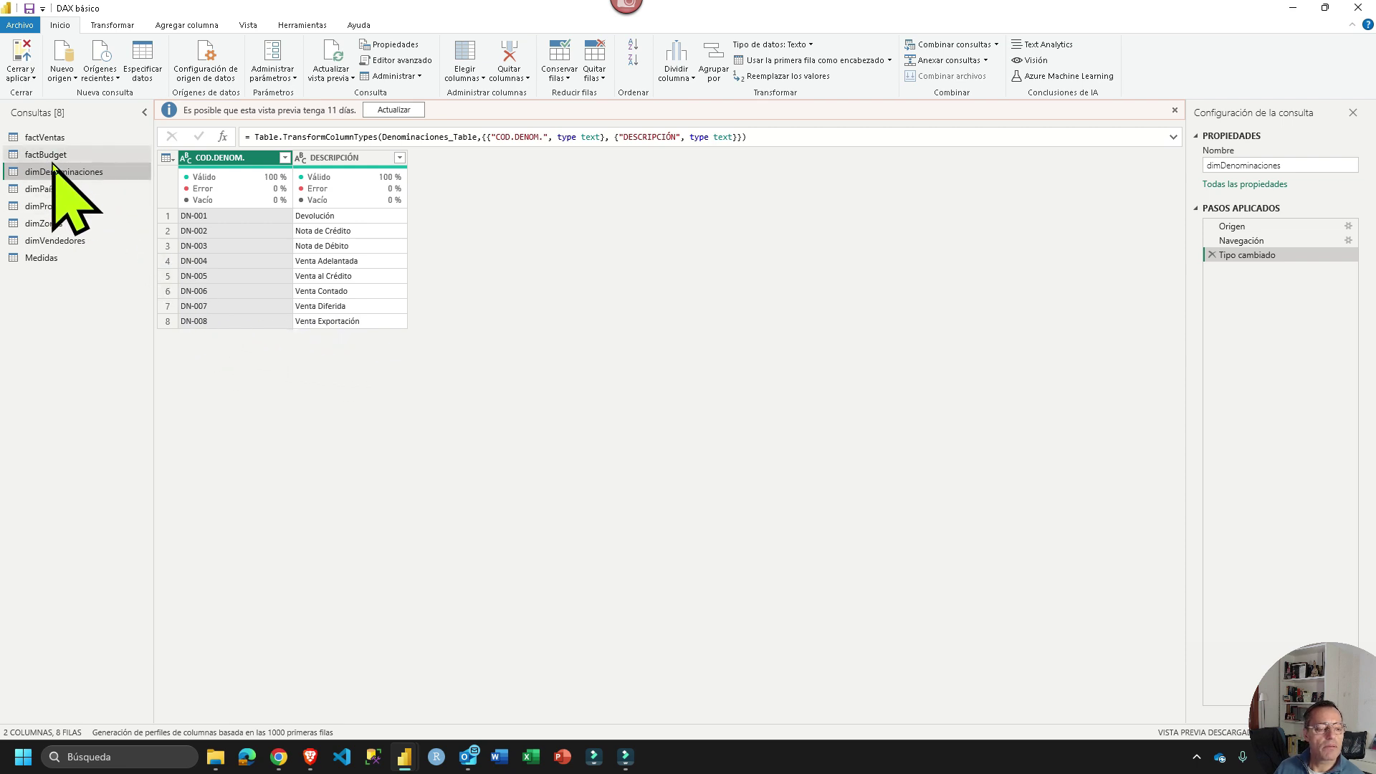
pyautogui.click(46, 136)
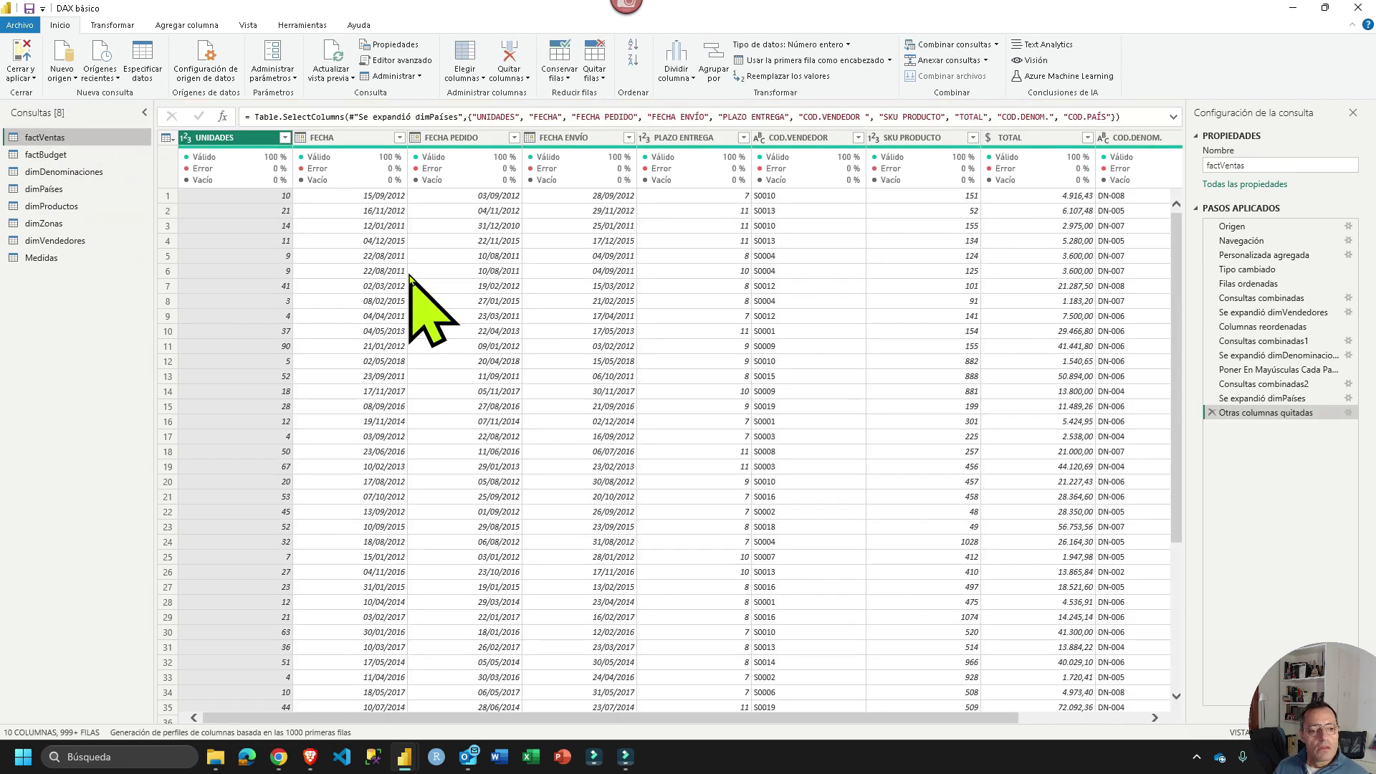
pyautogui.moveTo(291, 152)
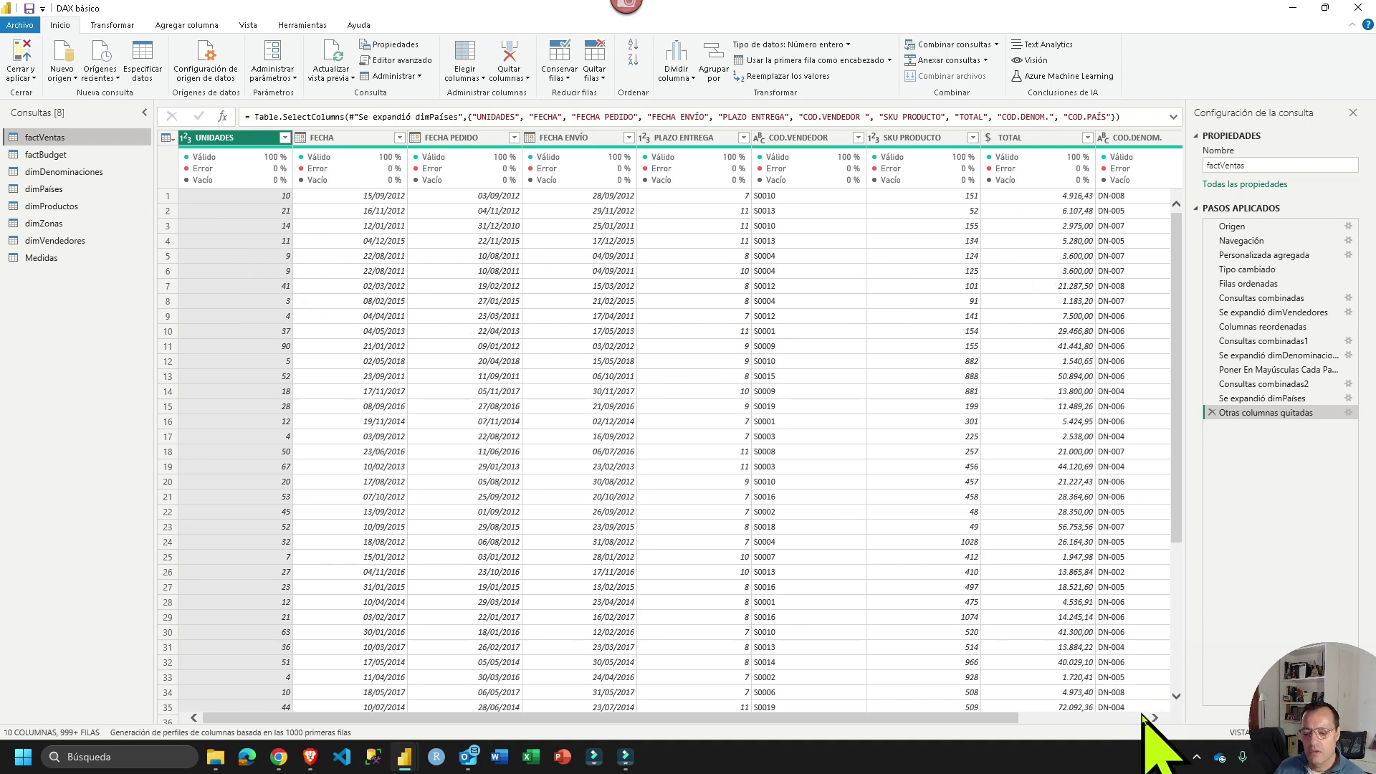
pyautogui.click(1146, 718)
pyautogui.click(1162, 137)
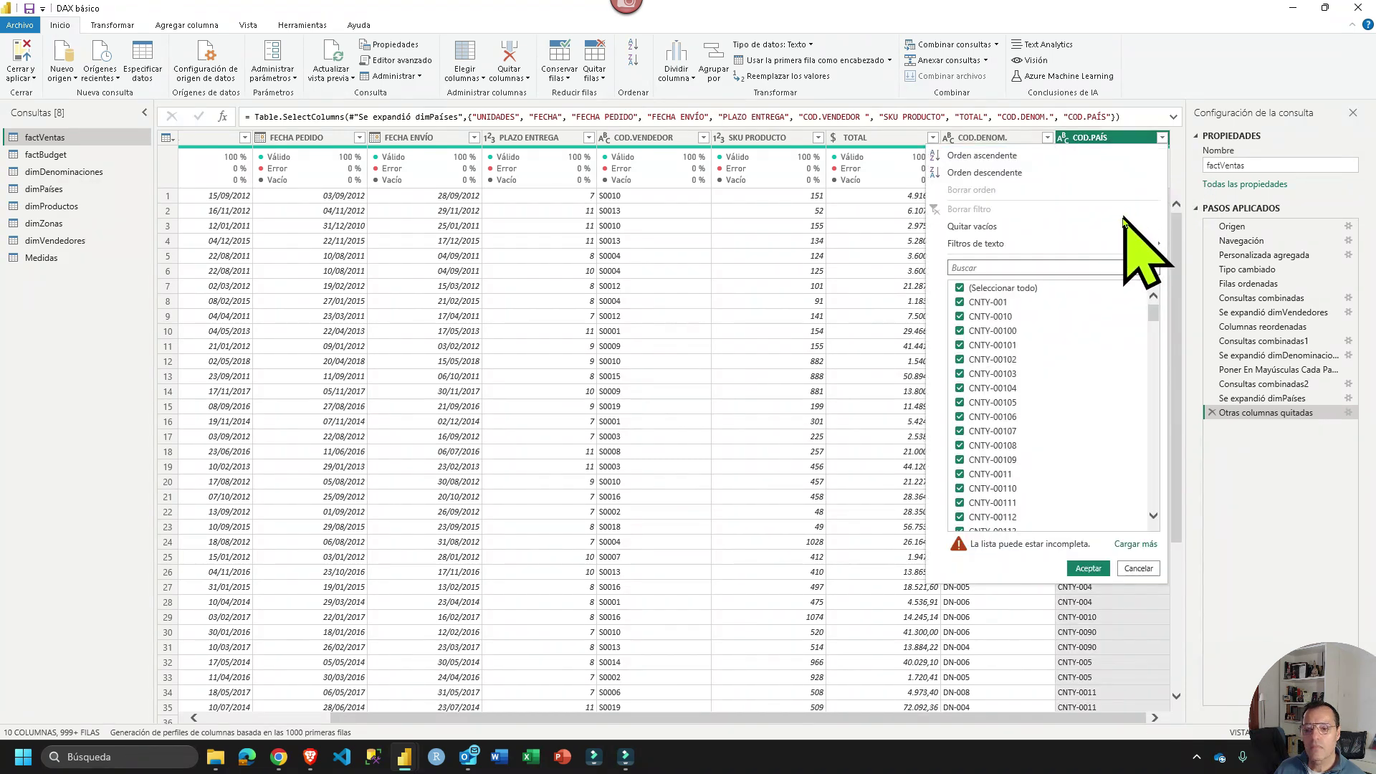
pyautogui.click(1030, 289)
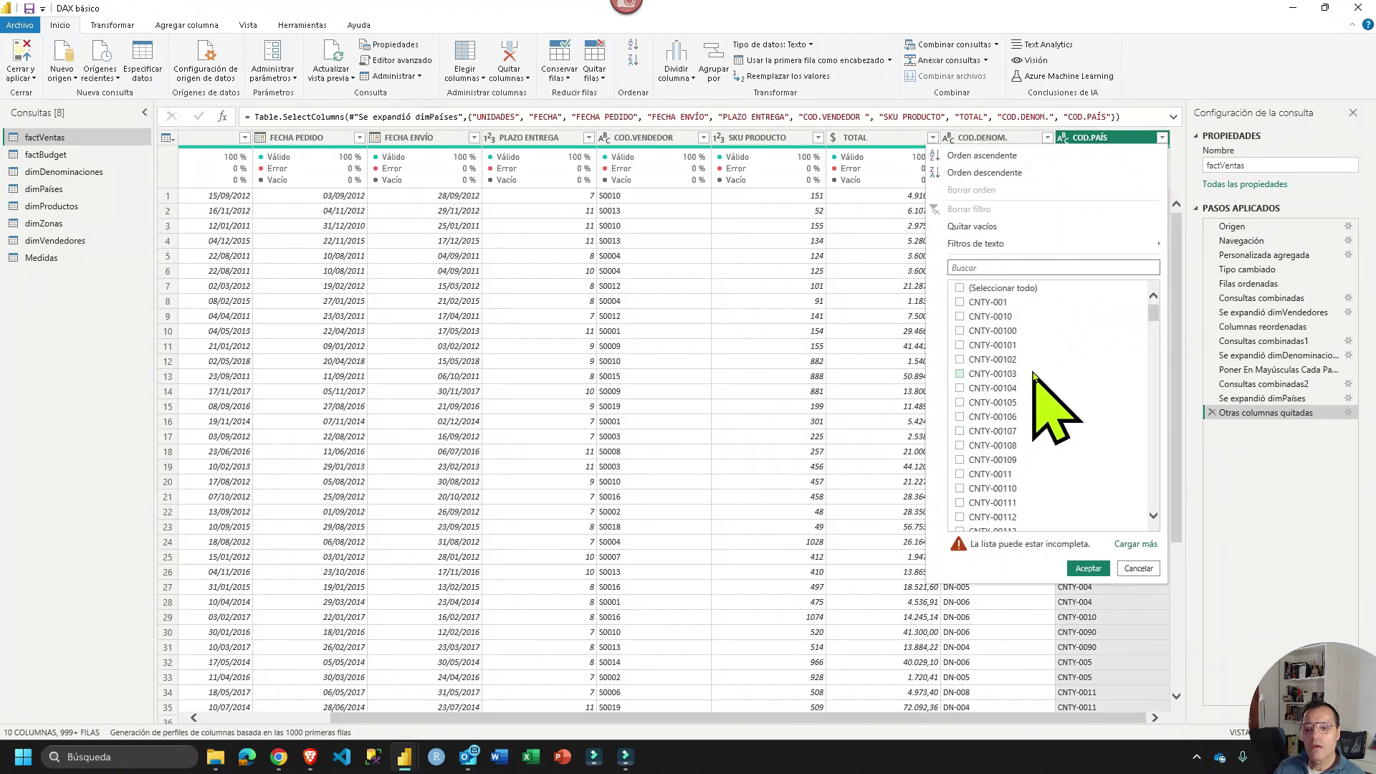
pyautogui.click(1140, 569)
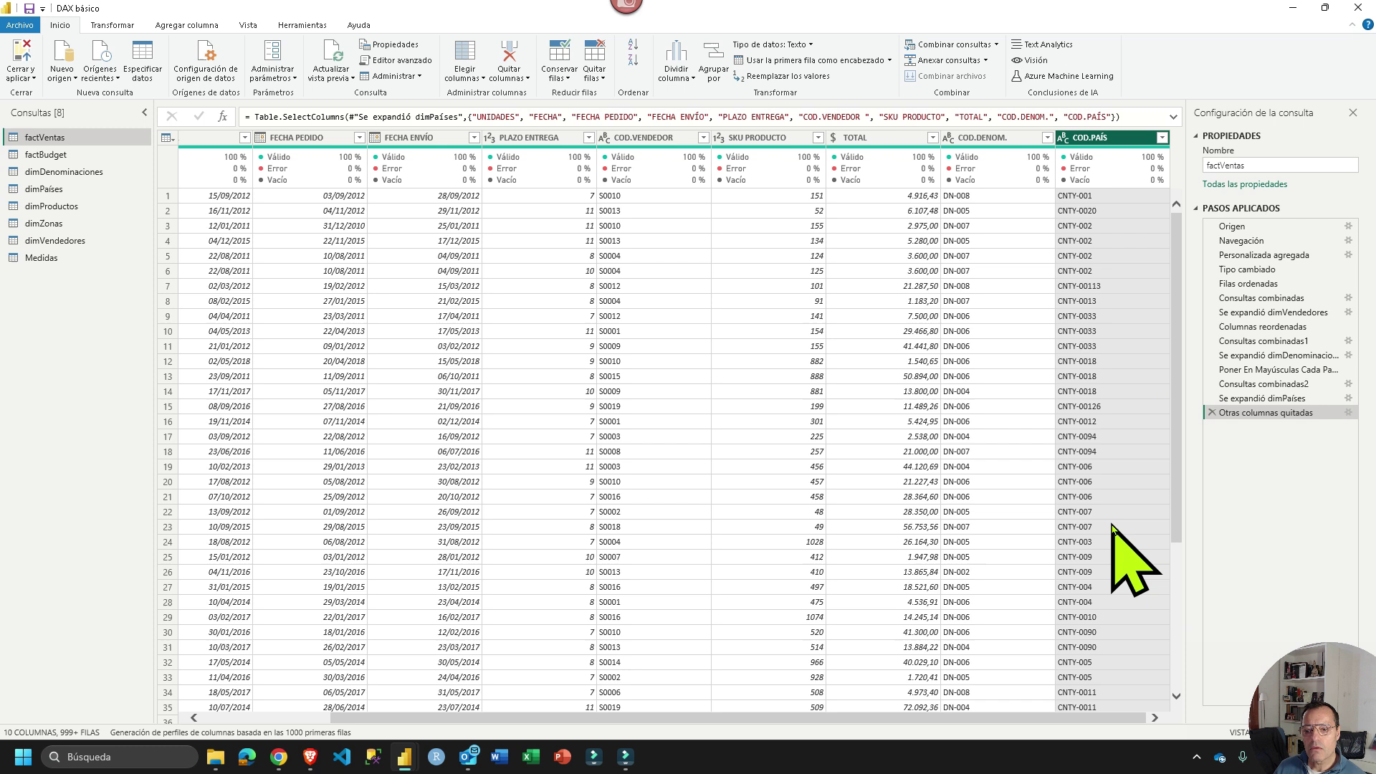
# Filter factVentas to keep only the rows whose COD.DENOM. is DN-008
pyautogui.click(1047, 137)
pyautogui.click(892, 391)
pyautogui.click(974, 432)
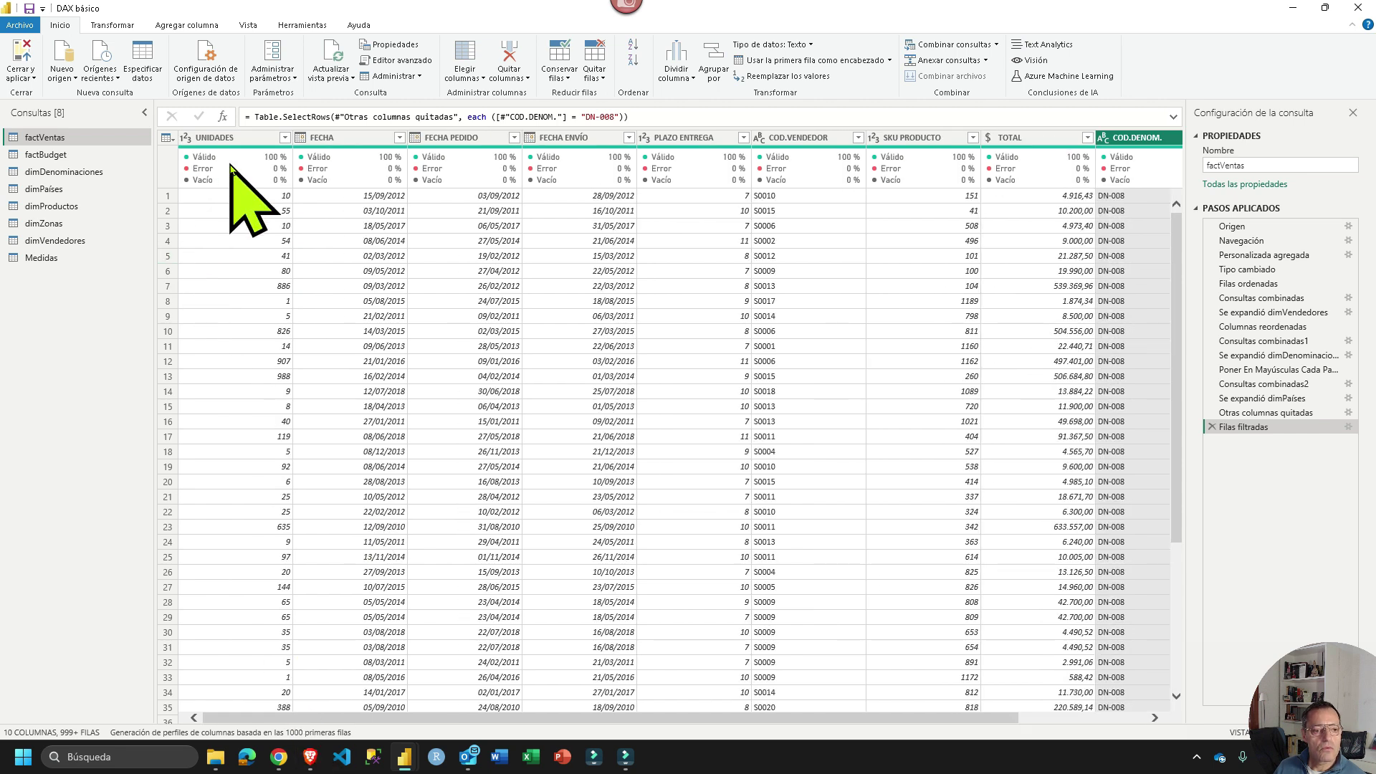
# Filter the UNIDADES column of factVentas to keep the rows greater than 700
pyautogui.click(284, 137)
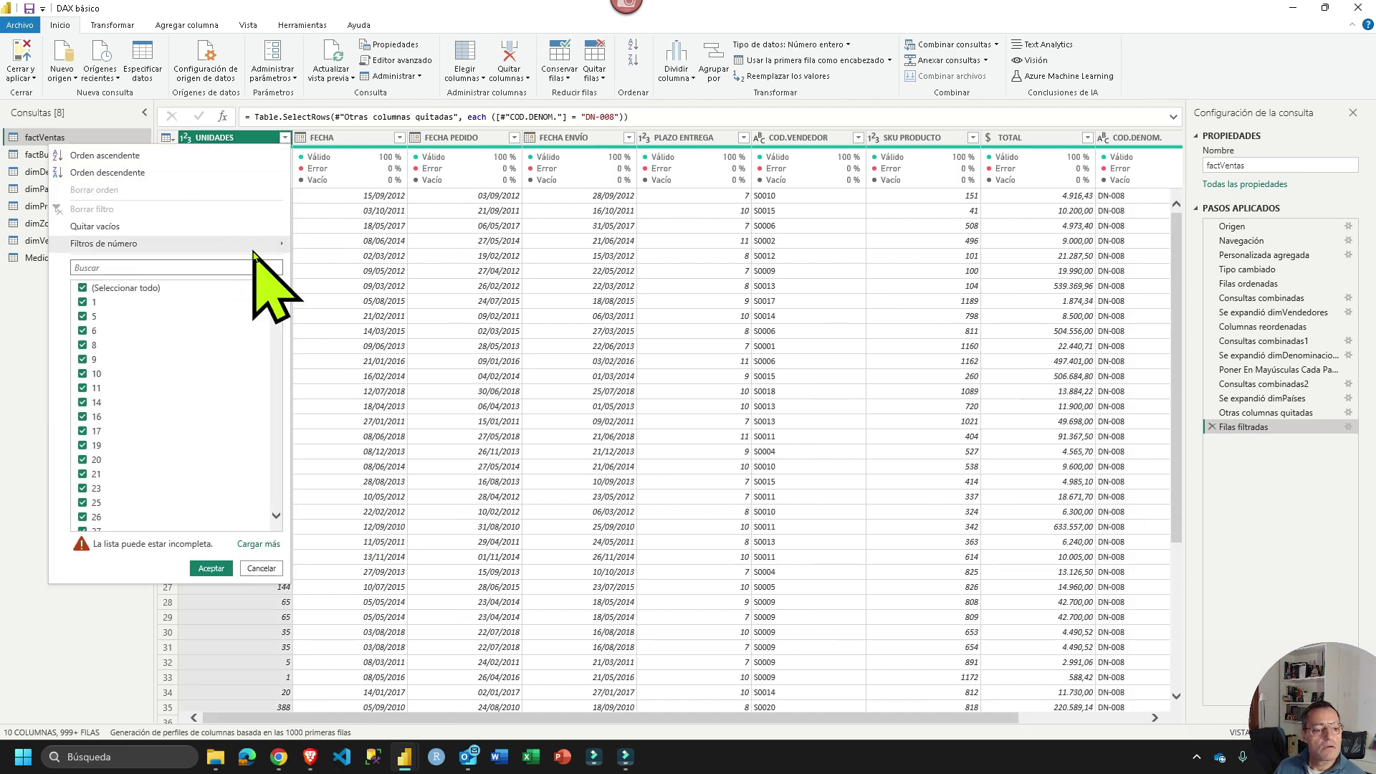
pyautogui.moveTo(253, 247)
pyautogui.click(401, 301)
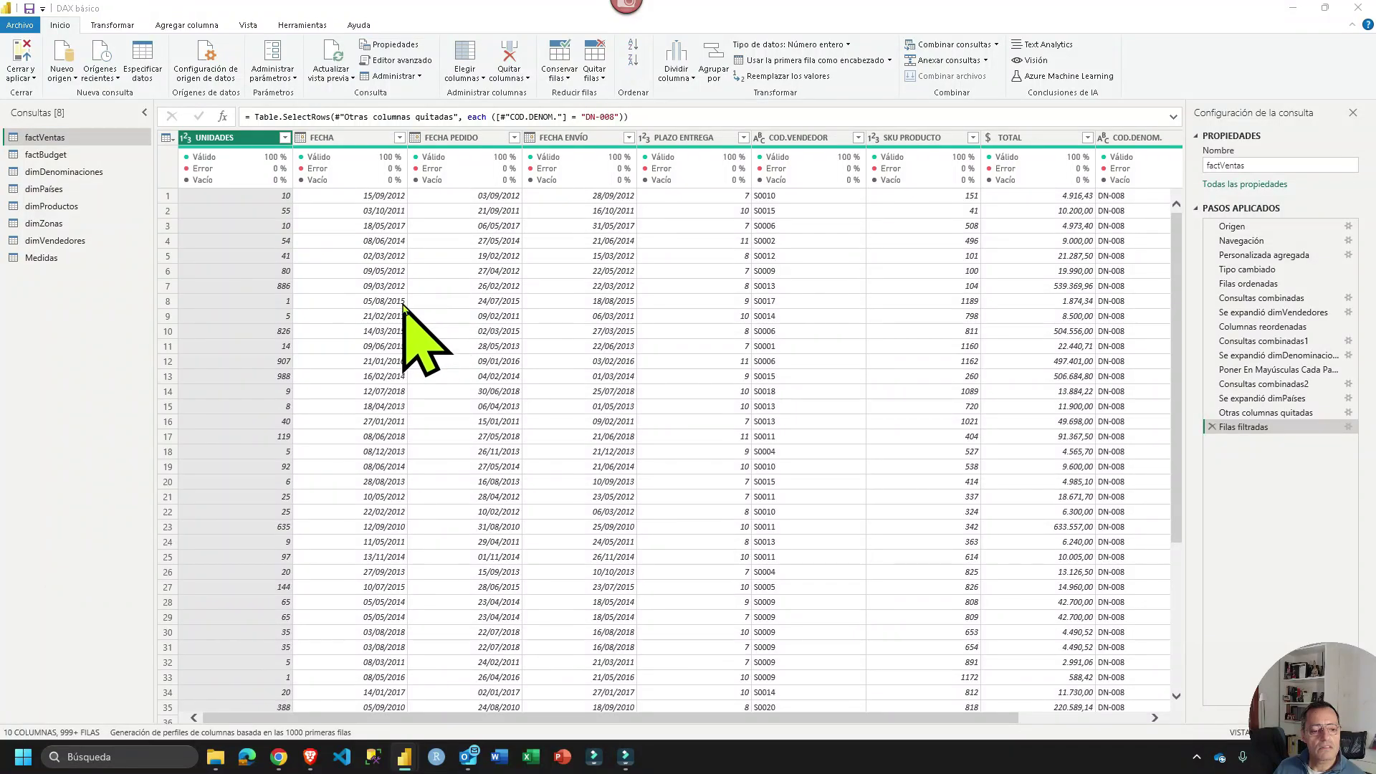
pyautogui.click(636, 371)
pyautogui.write('700')
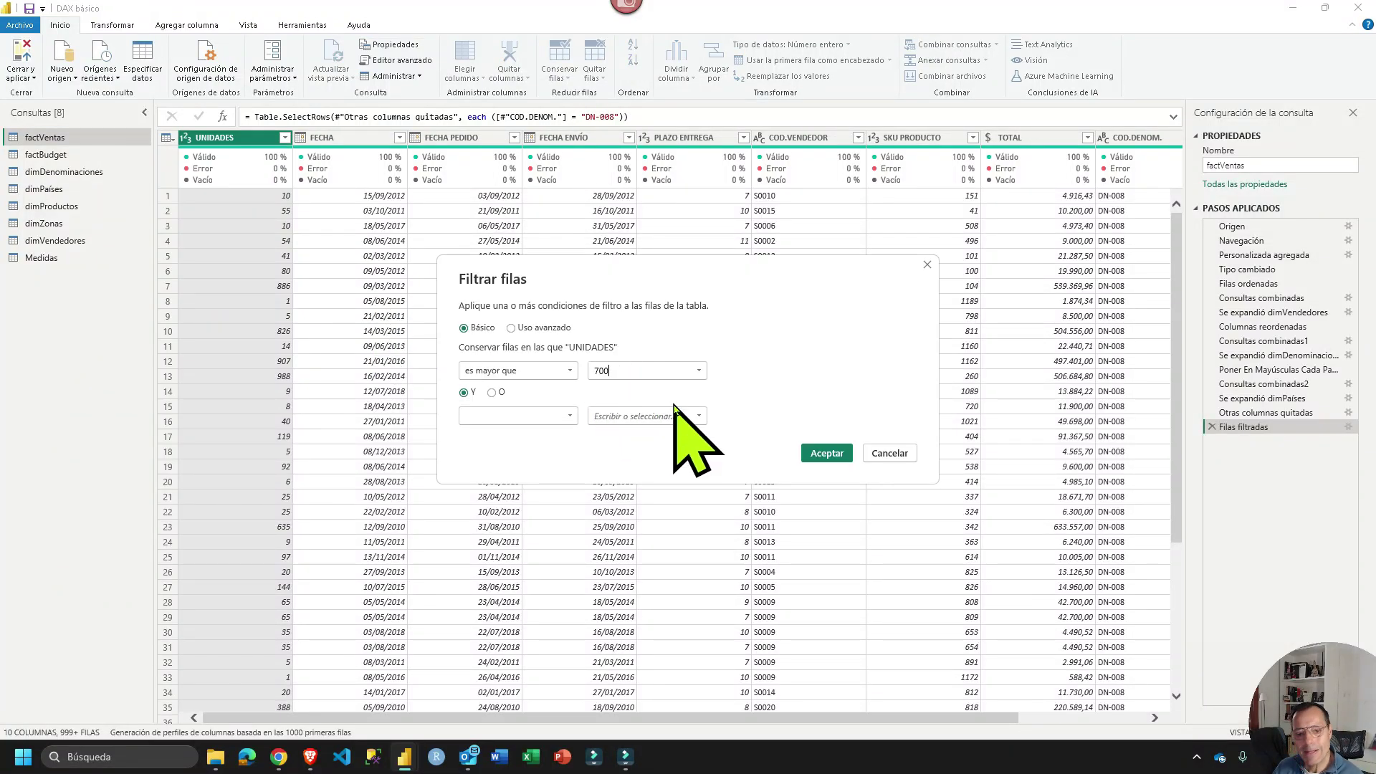
pyautogui.click(825, 453)
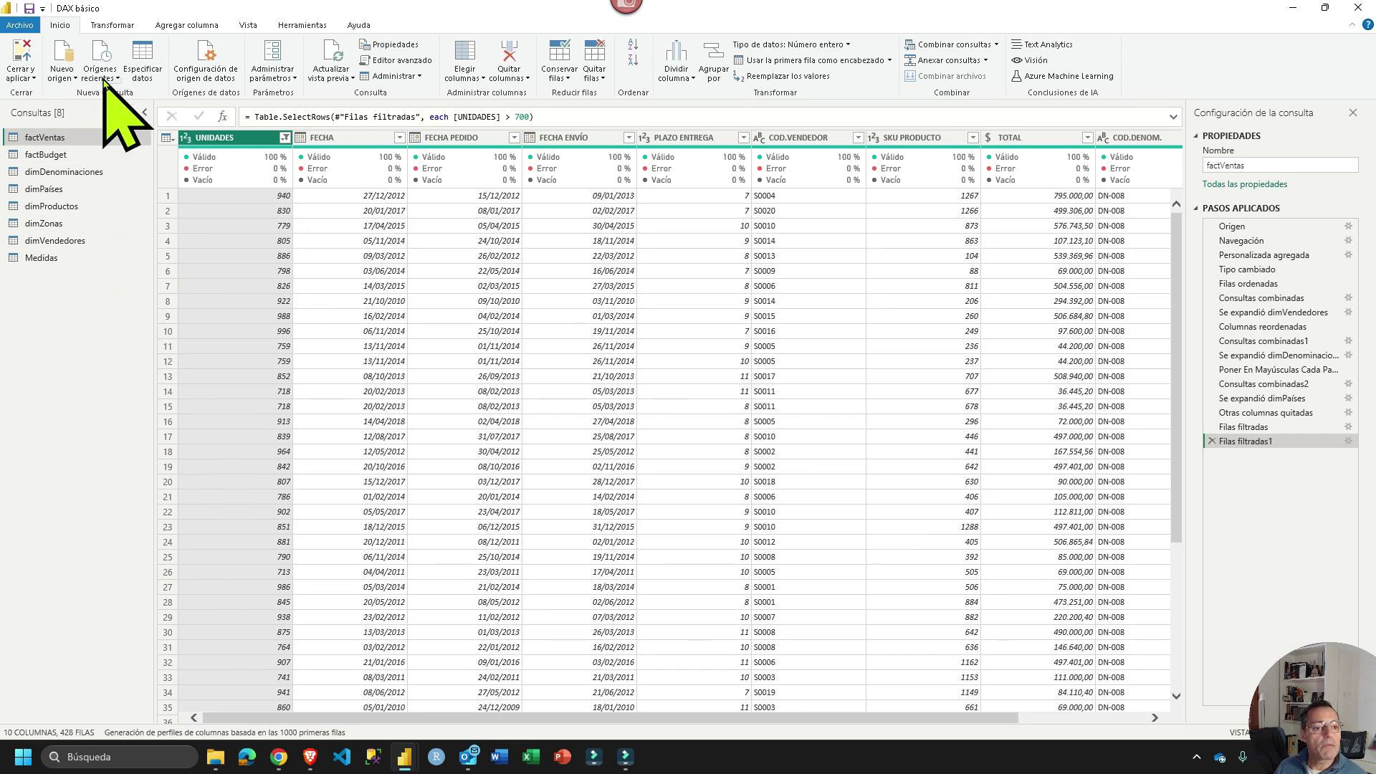
# Count the filtered rows of factVentas, capture the result with Snagit as a reference and minimize Snagit Editor
pyautogui.click(113, 25)
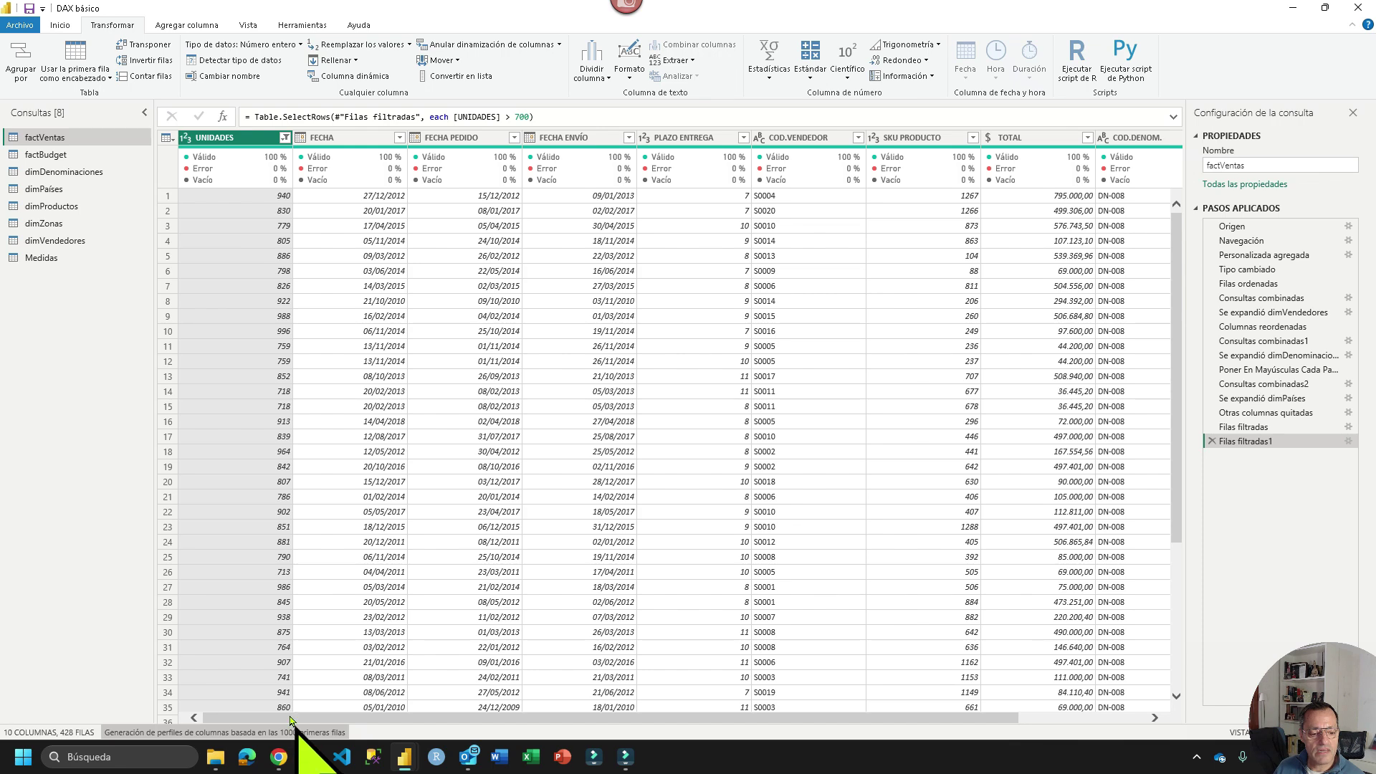
pyautogui.click(152, 80)
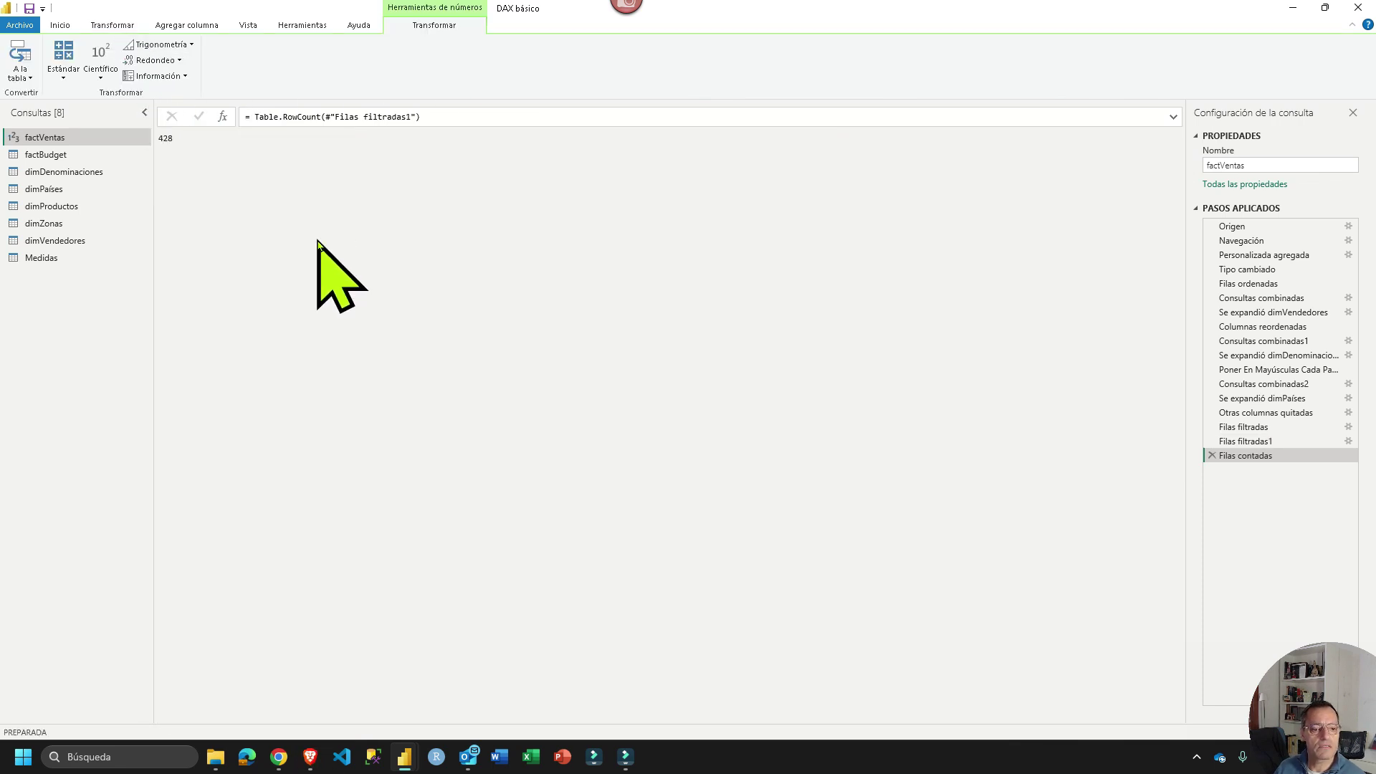
pyautogui.click(628, 17)
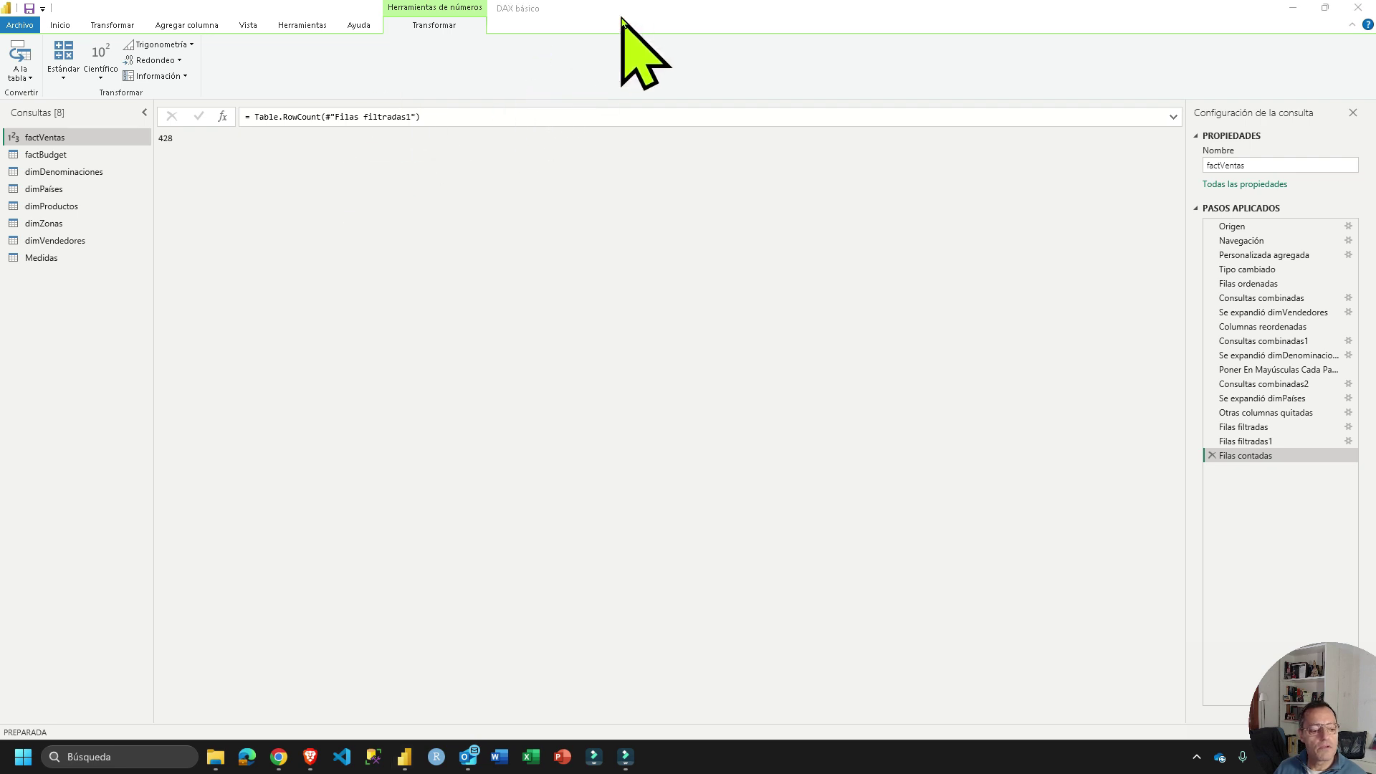
pyautogui.moveTo(147, 114); pyautogui.dragTo(262, 145)
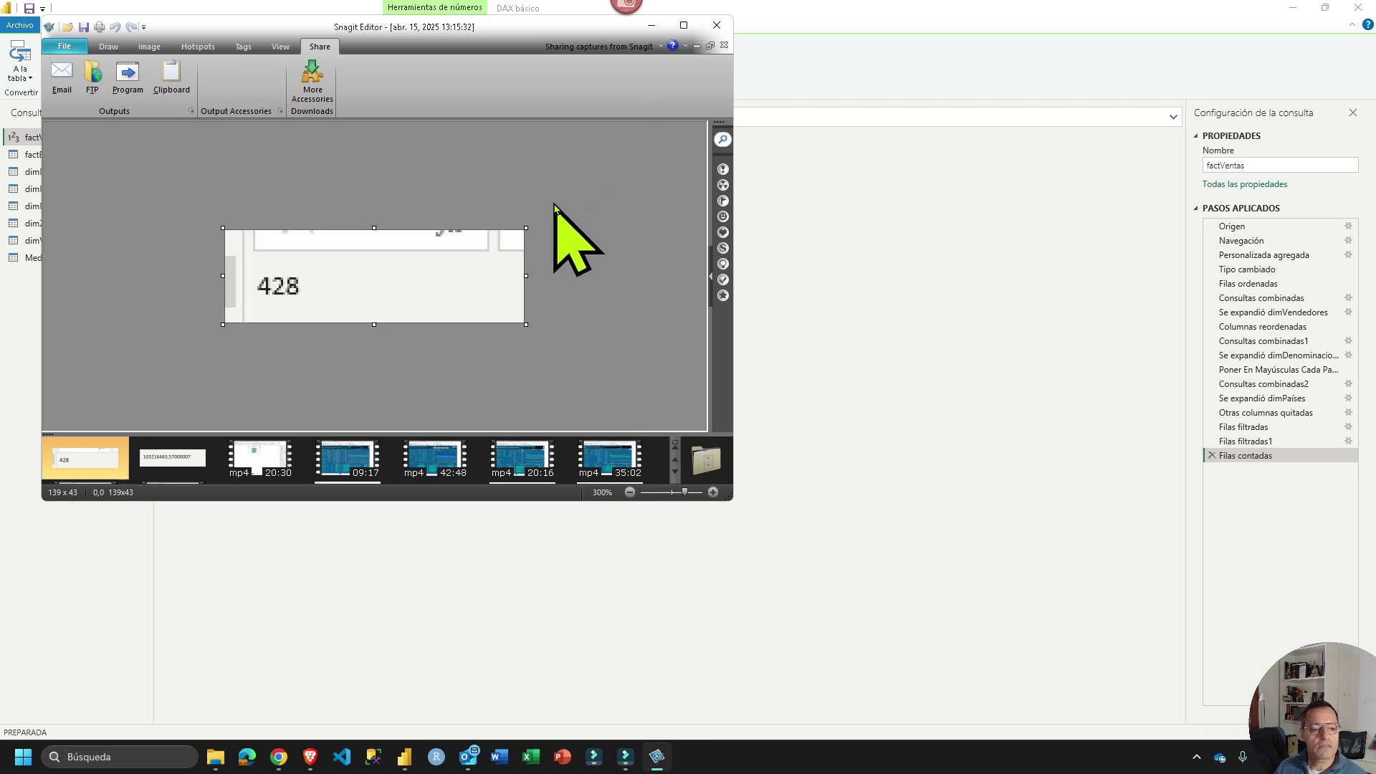
pyautogui.click(652, 26)
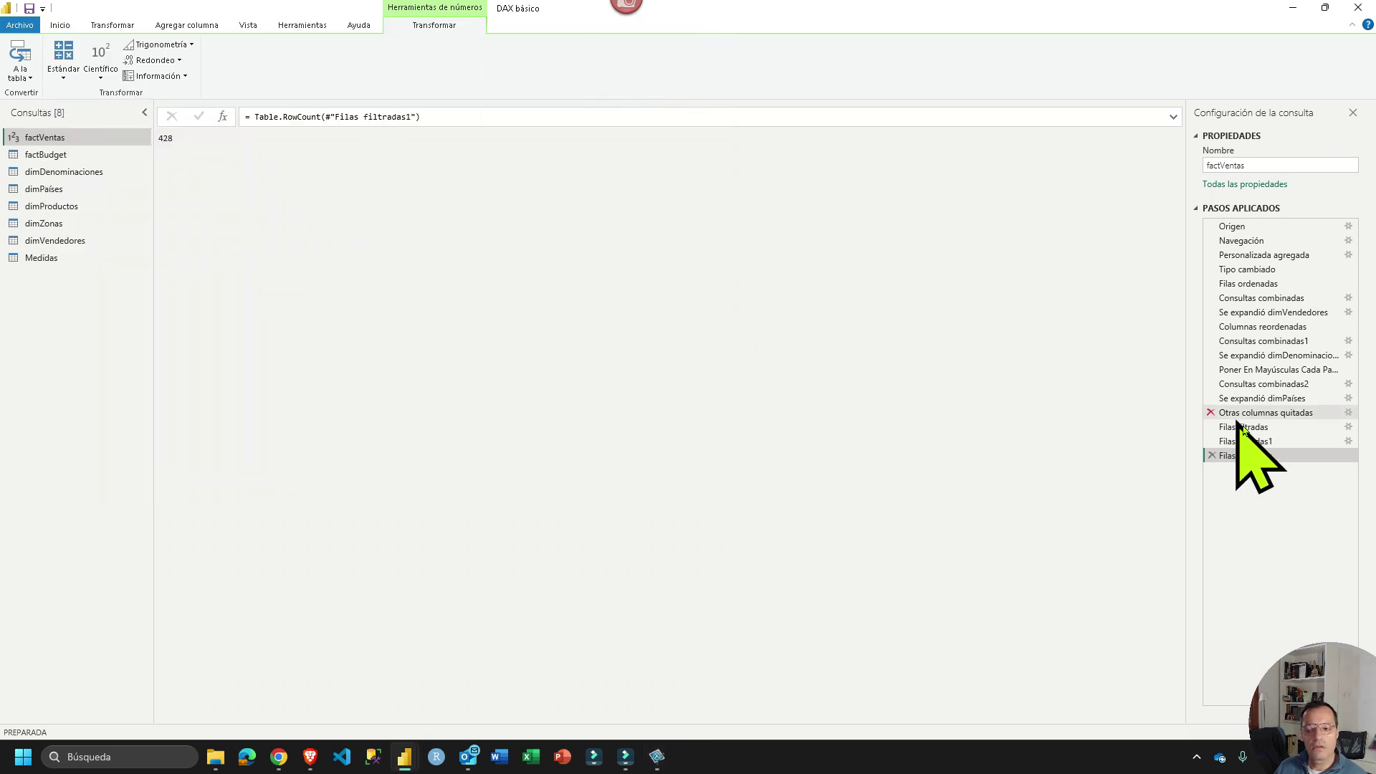
# Remove the applied steps Filas contadas, Filas filtradas1 and Filas filtradas from factVentas
pyautogui.click(1211, 456)
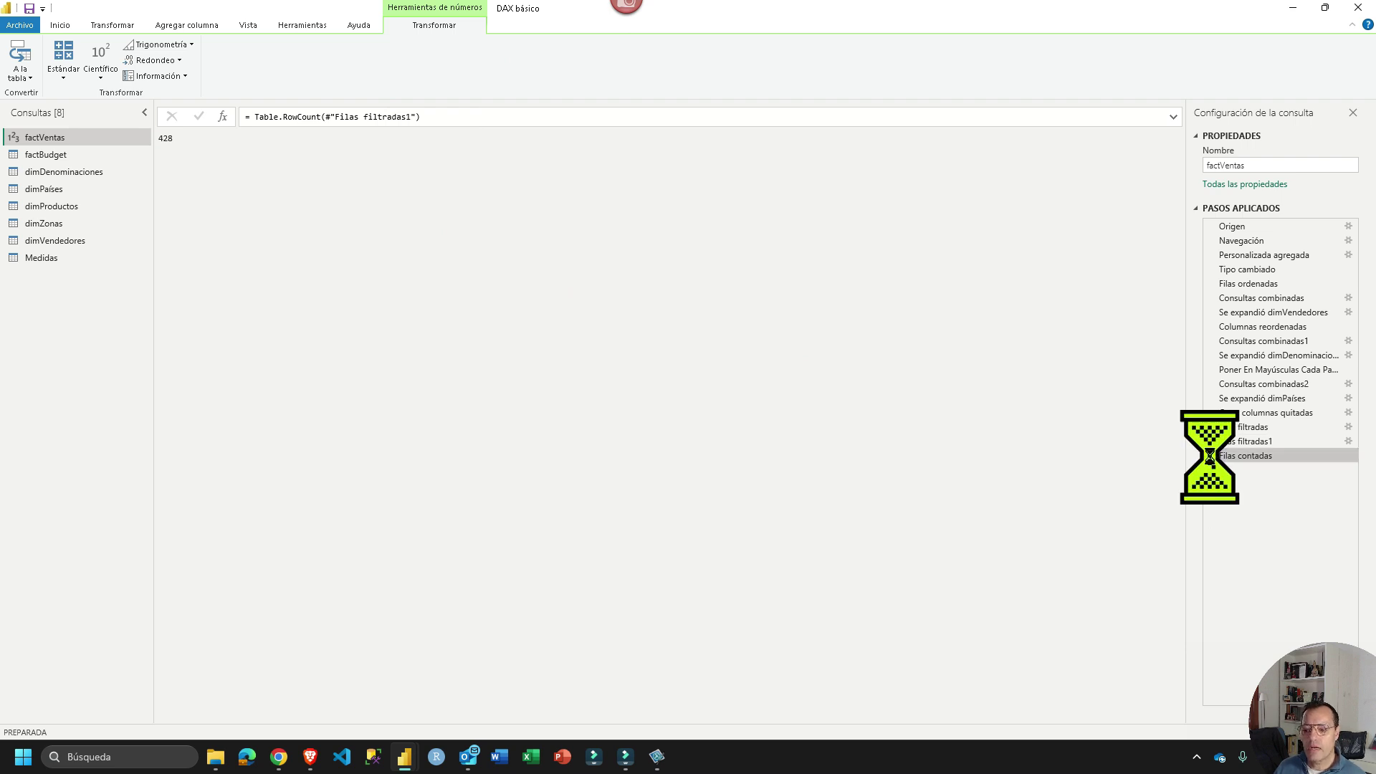
pyautogui.click(1211, 442)
pyautogui.click(1211, 427)
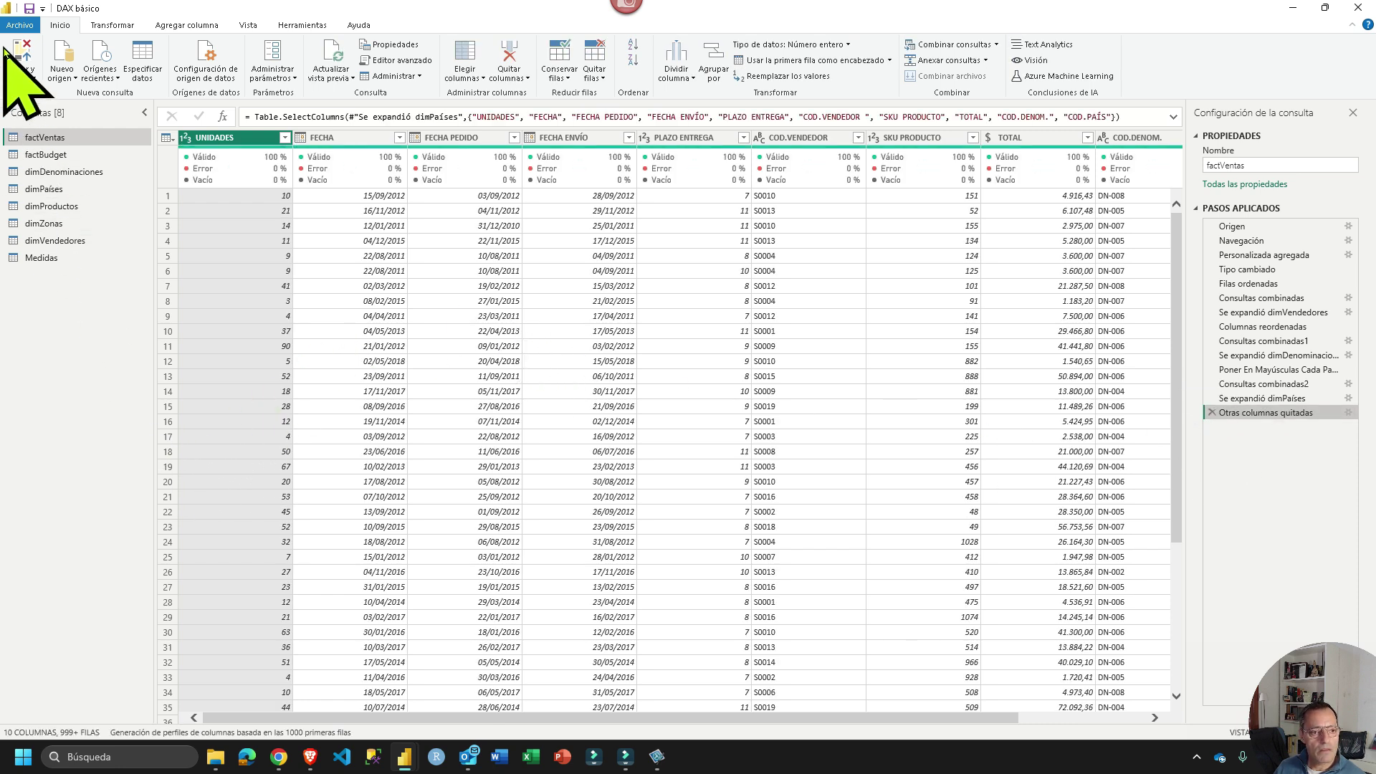
# Close and apply the query changes and add a new measure named Facturas Exp. to the Medidas table
pyautogui.click(27, 60)
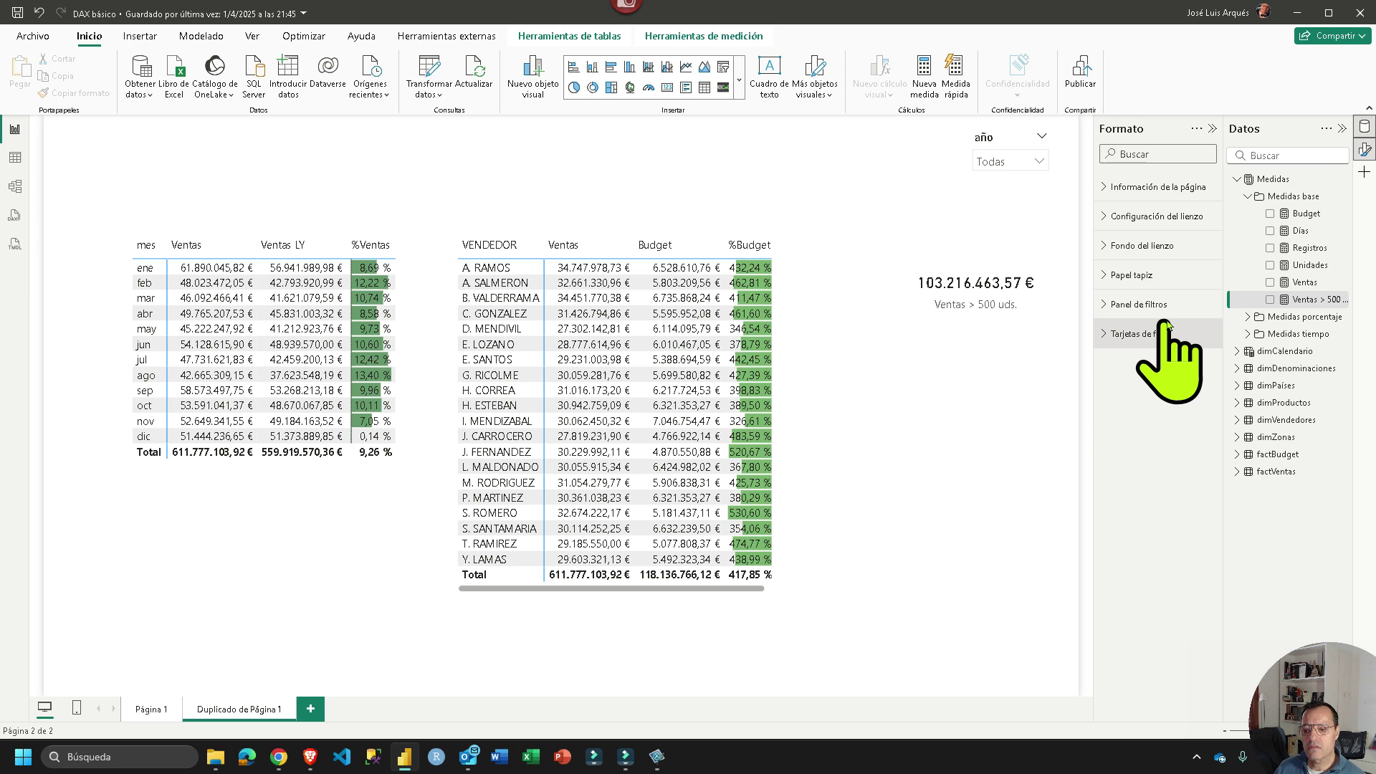
pyautogui.click(1338, 181)
pyautogui.click(1336, 208)
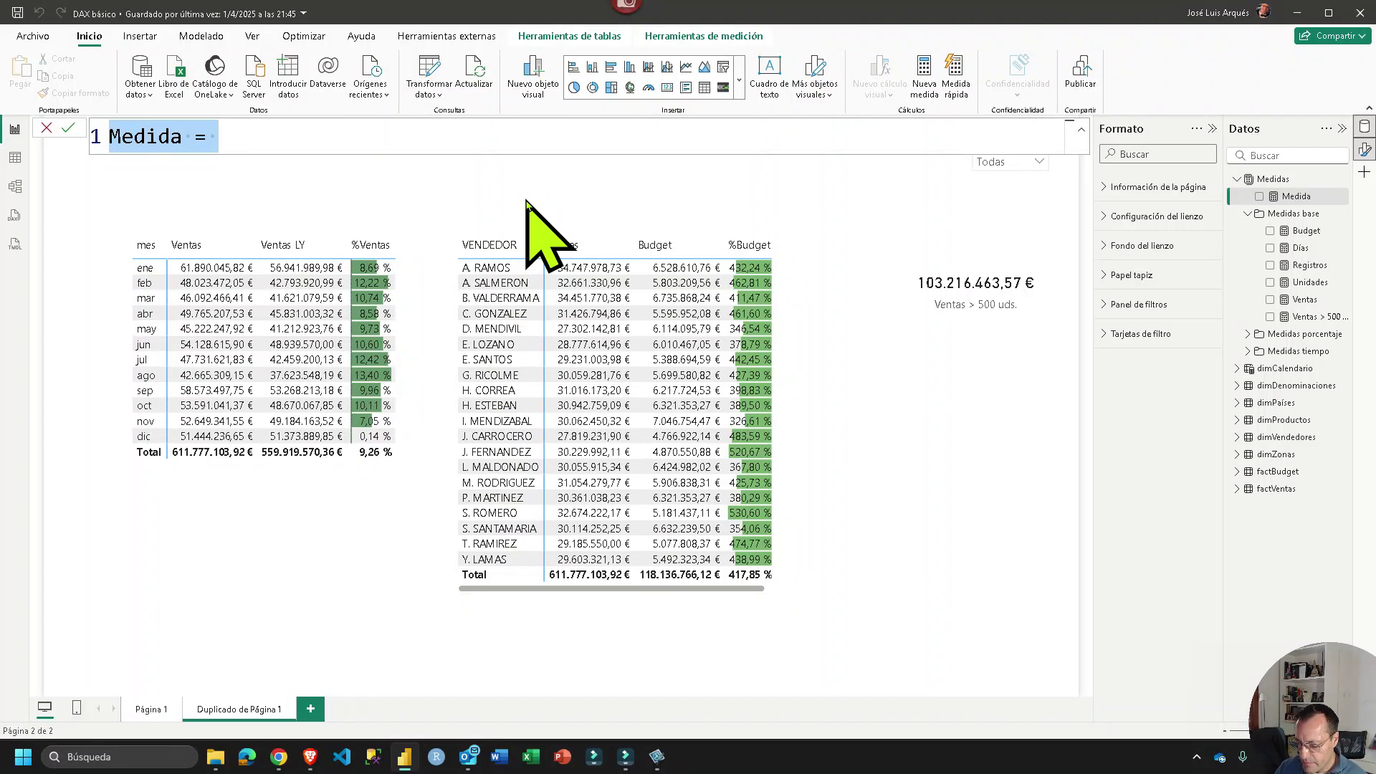
pyautogui.write('Exp.')
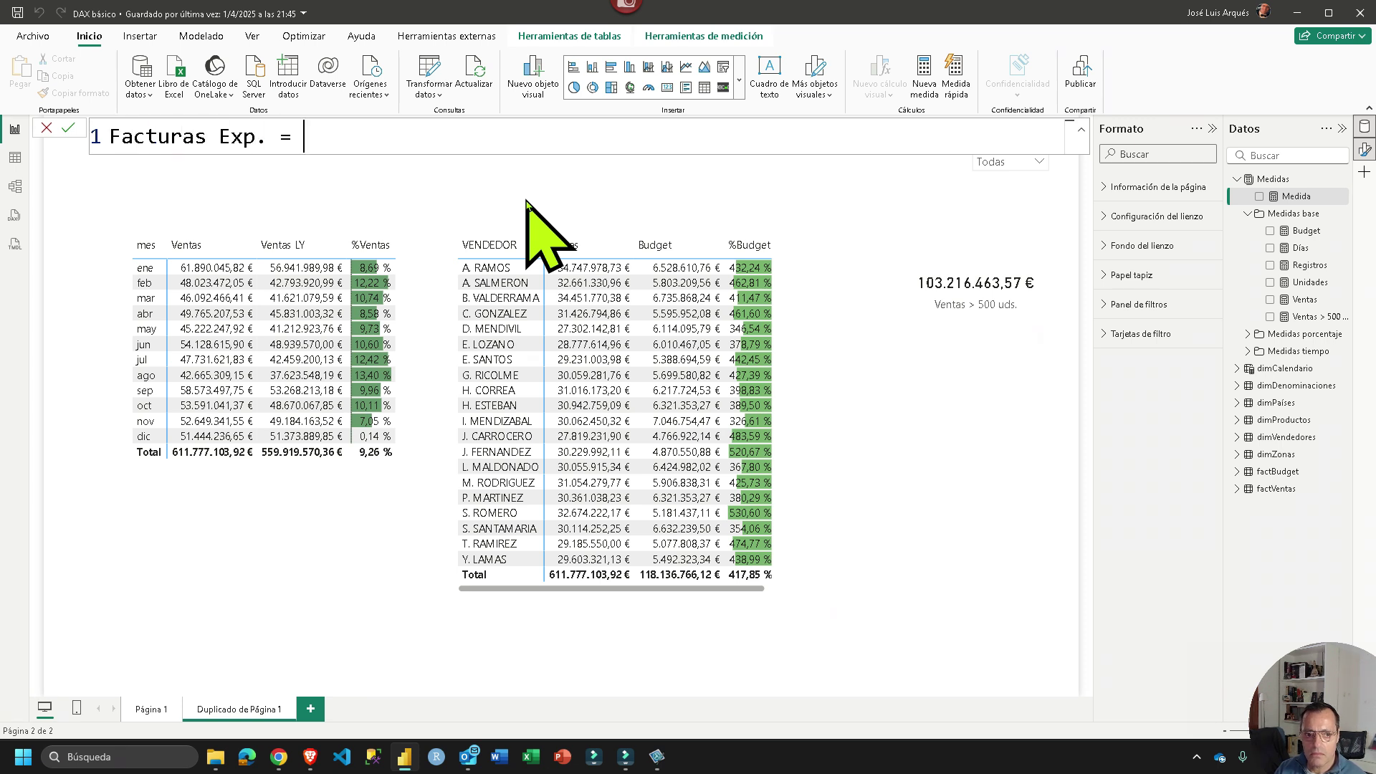
# Start the expression of Facturas Exp. on a new line with the COUNTX function
pyautogui.hotkey('shift', 'Return')
pyautogui.write('S')
pyautogui.press('BackSpace')
pyautogui.write('COU')
pyautogui.press('BackSpace')
pyautogui.write('OUNTX')
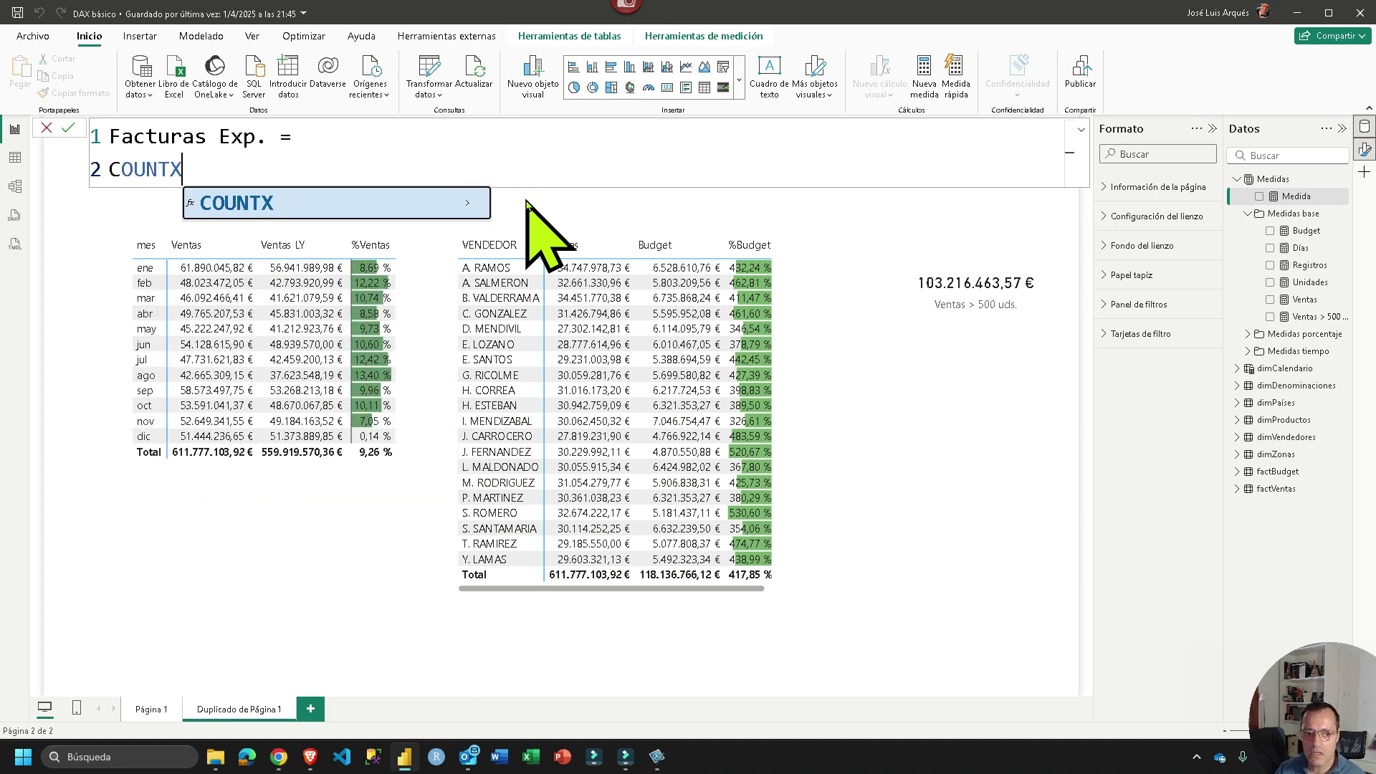
pyautogui.write('(')
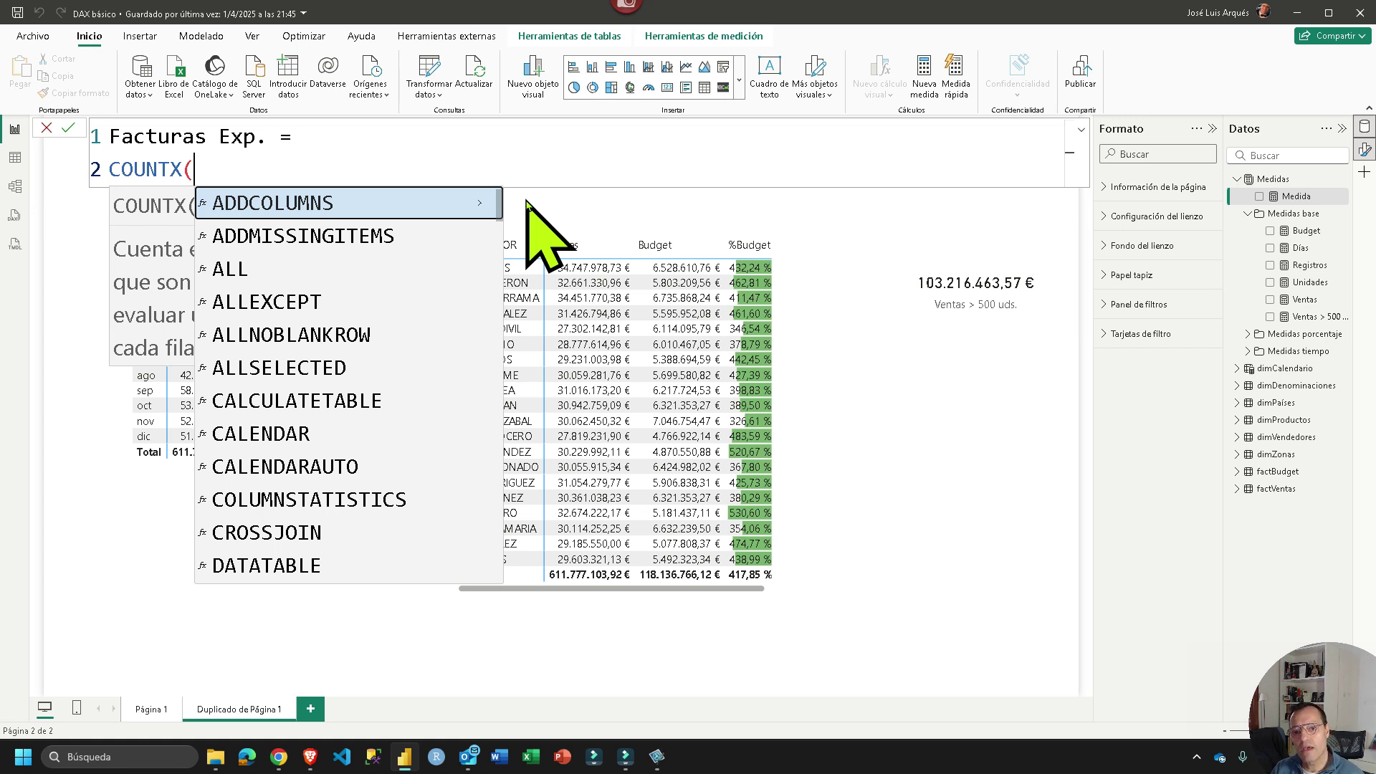
pyautogui.press('Escape')
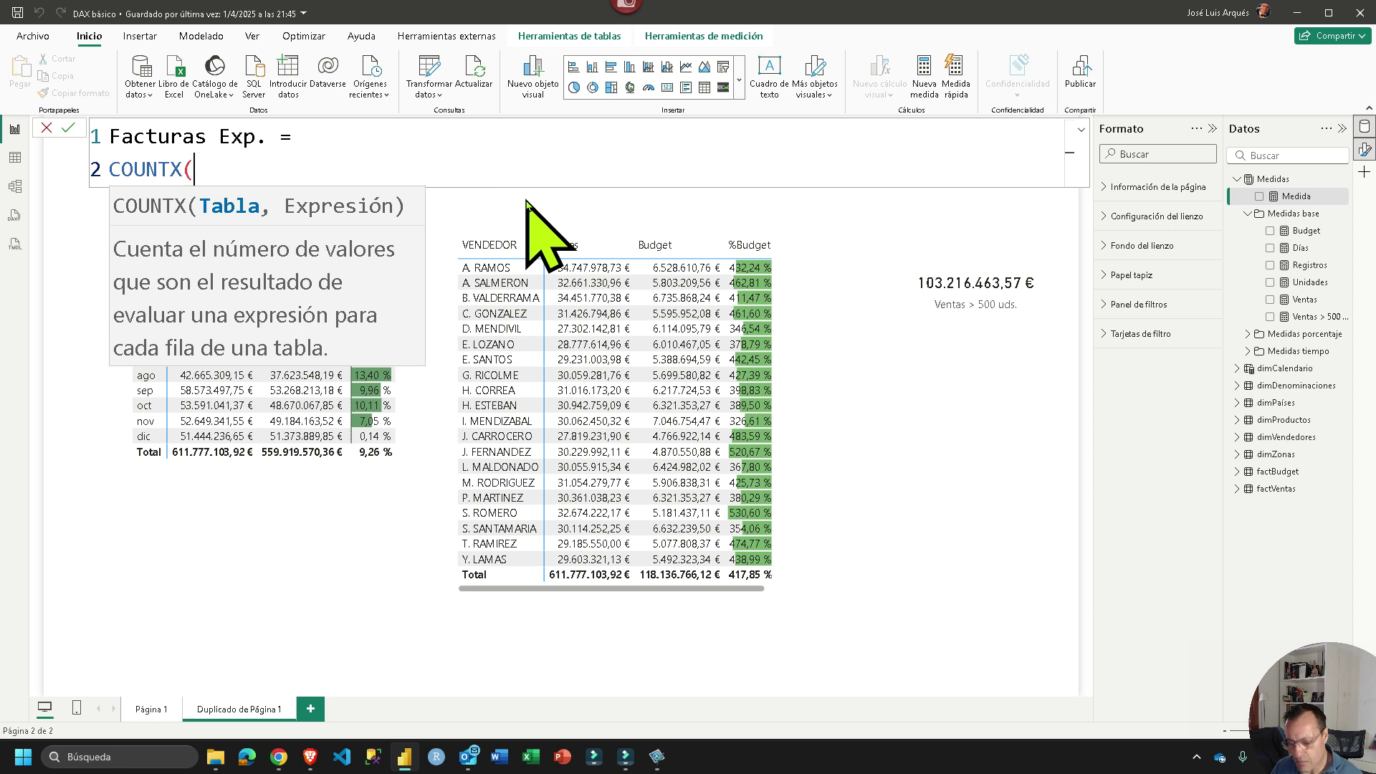
# Use FILTER as COUNTX's table argument, with factVentas as the table it filters
pyautogui.hotkey('shift', 'Return')
pyautogui.press('Escape')
pyautogui.press('Escape')
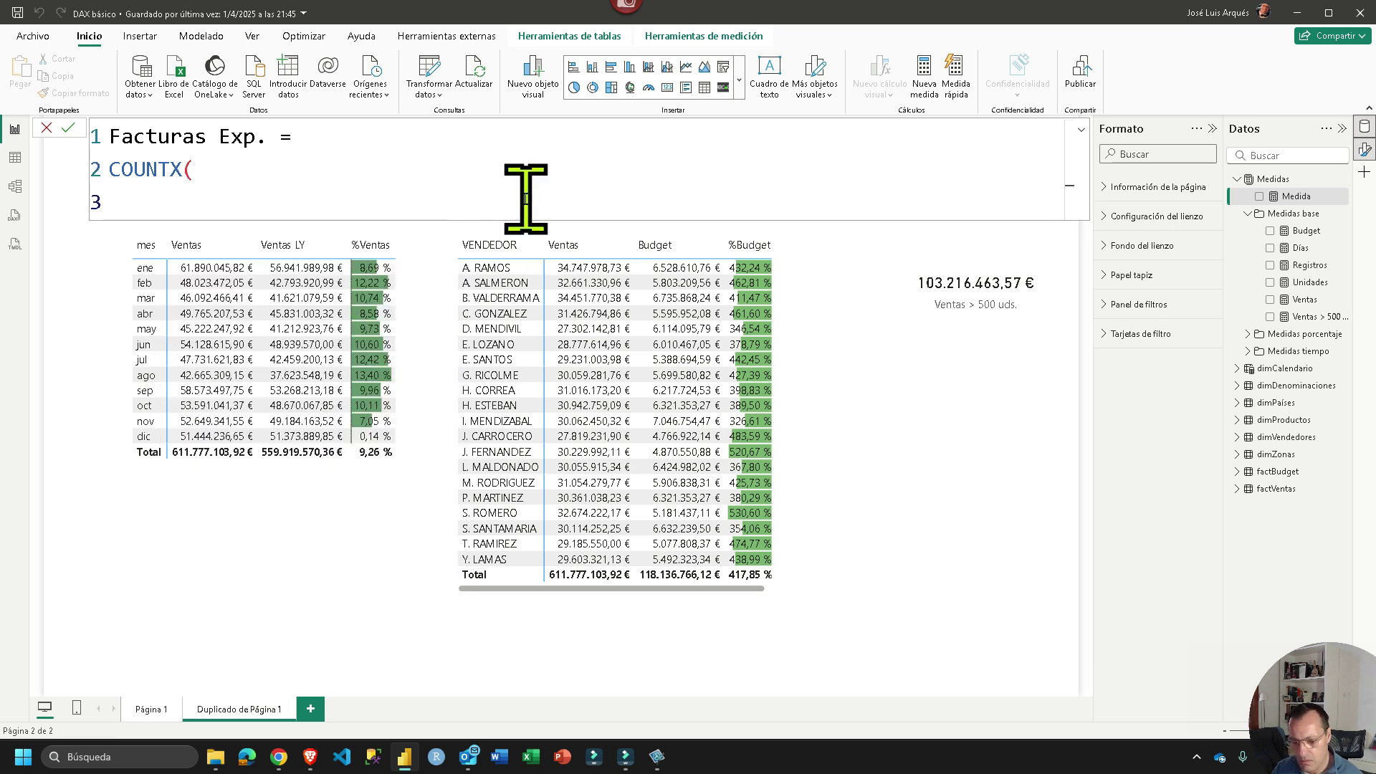
pyautogui.write('FIK')
pyautogui.press('BackSpace')
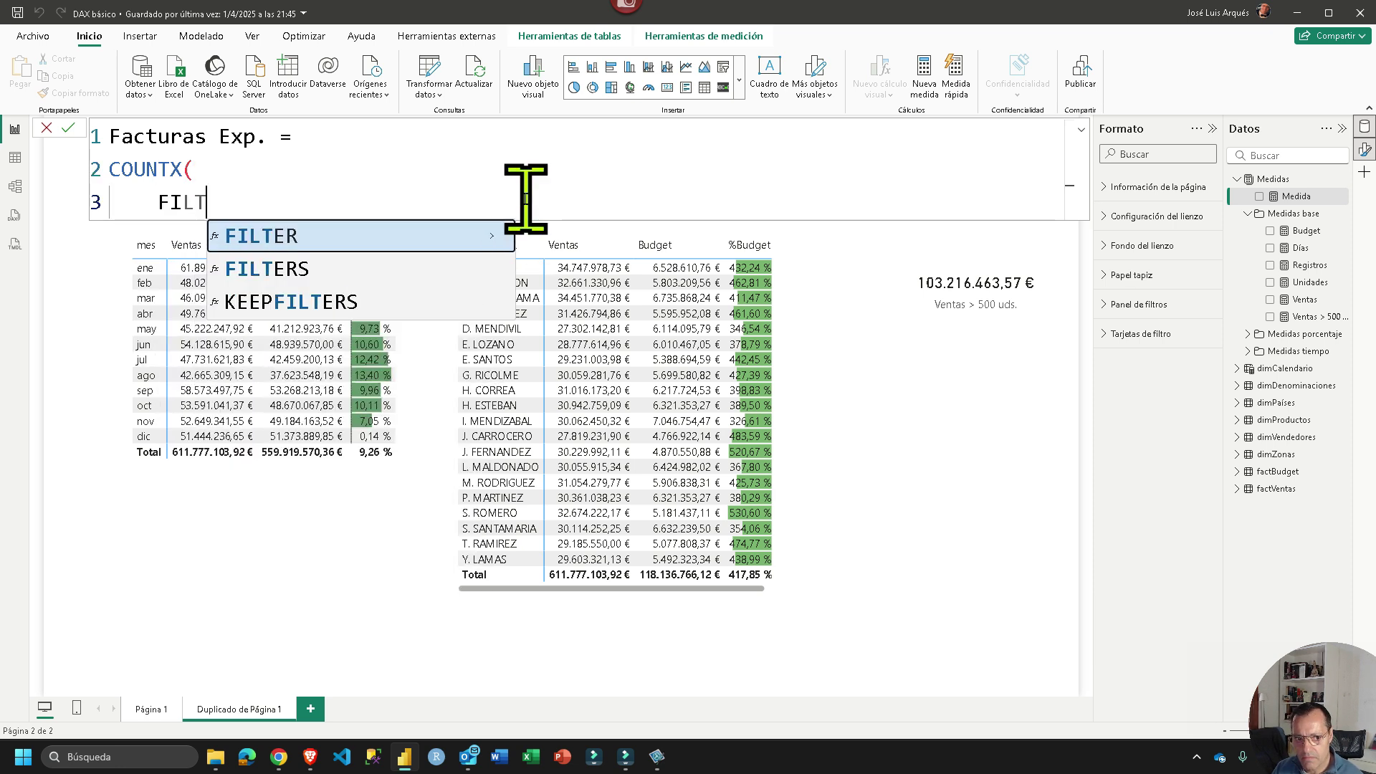
pyautogui.press('Tab')
pyautogui.hotkey('shift', 'Return')
pyautogui.write('factV')
pyautogui.press('Tab')
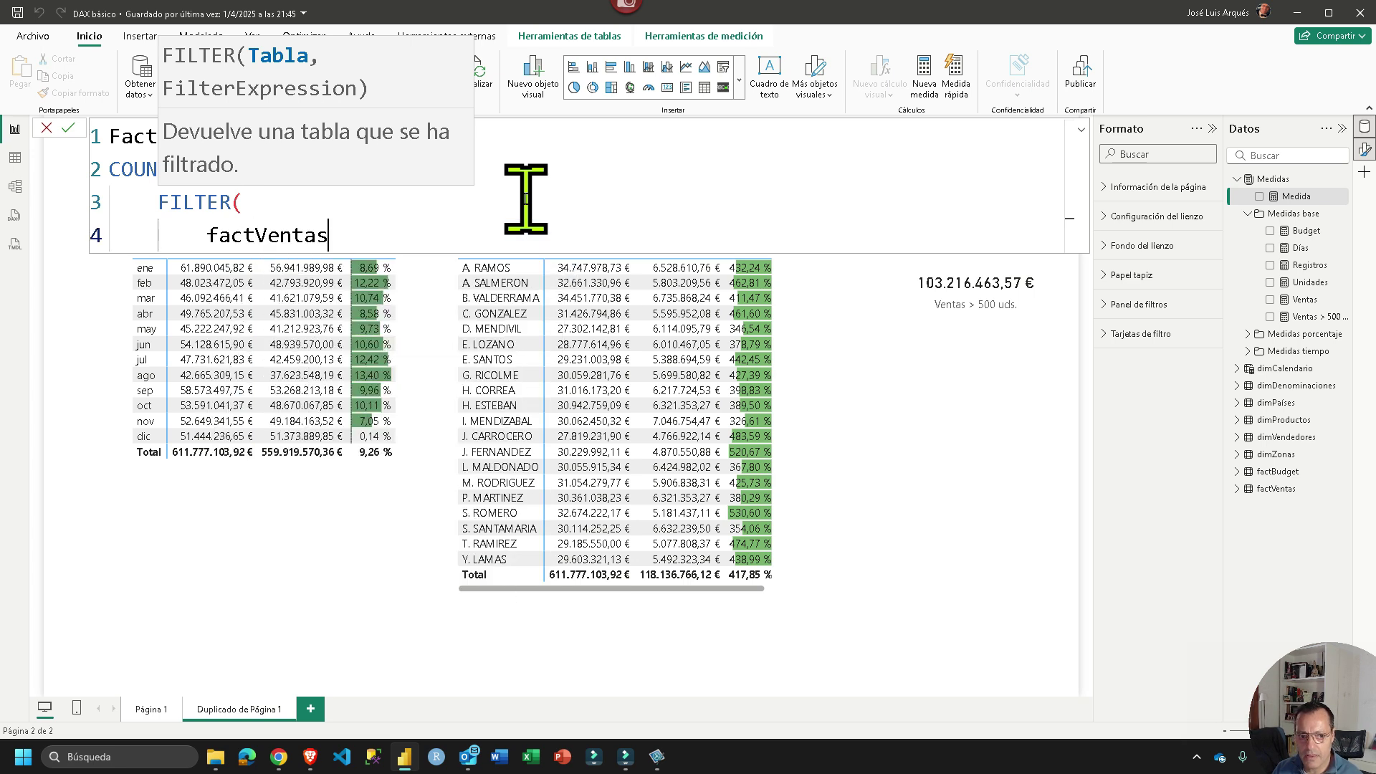
pyautogui.write(',')
pyautogui.hotkey('shift', 'Return')
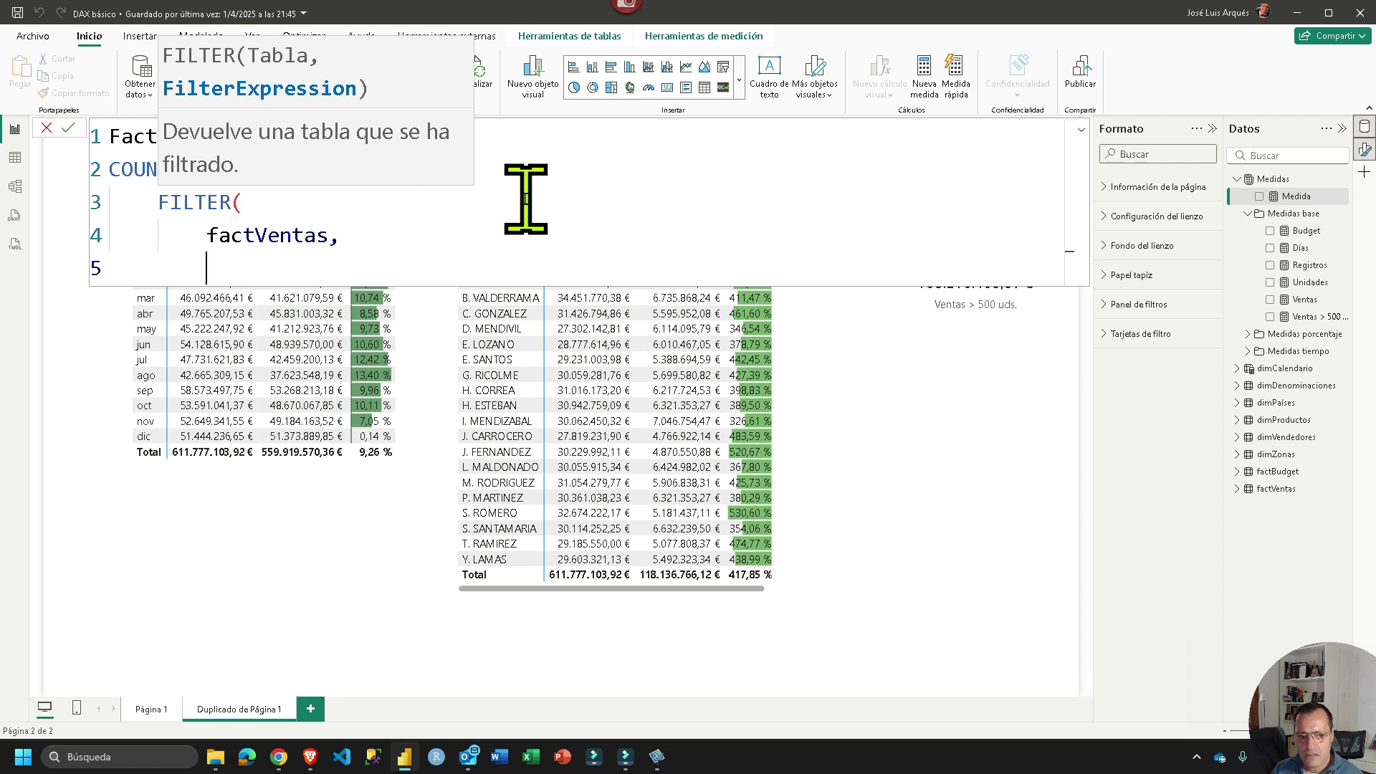
# Enter the filter condition factVentas[COD.DENOM.]="DN-008" and wrap it in an AND function as its first argument on its own line
pyautogui.write('cod')
pyautogui.press('Tab')
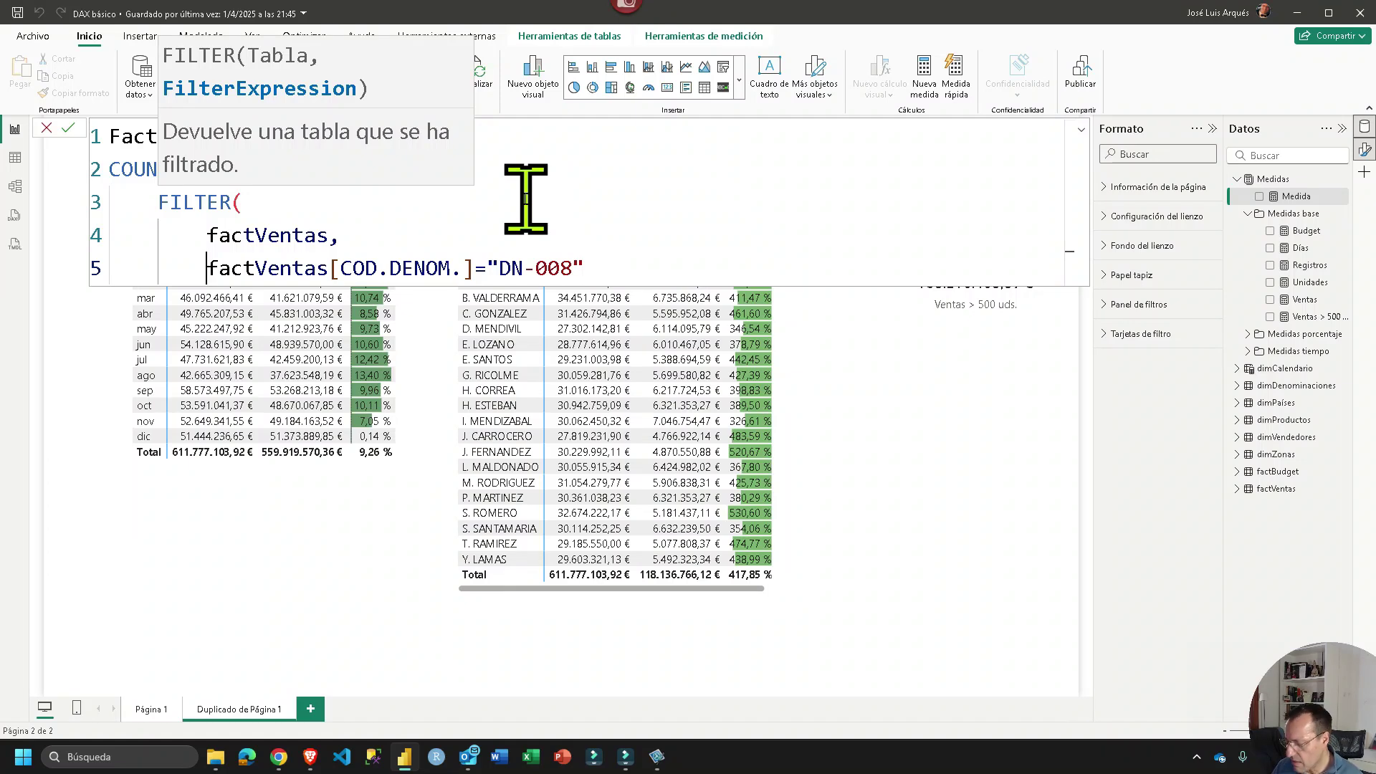
pyautogui.write('and')
pyautogui.press('Tab')
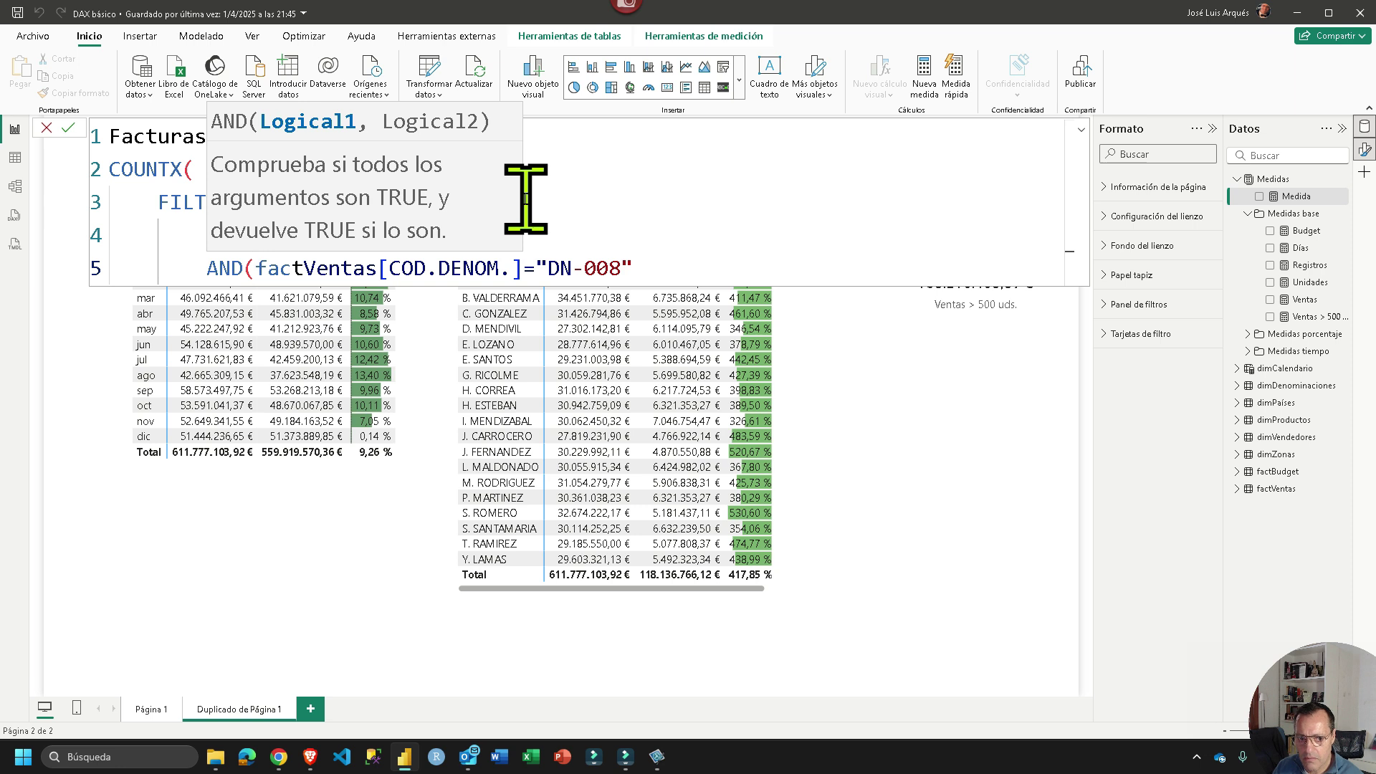
pyautogui.hotkey('shift', 'Return')
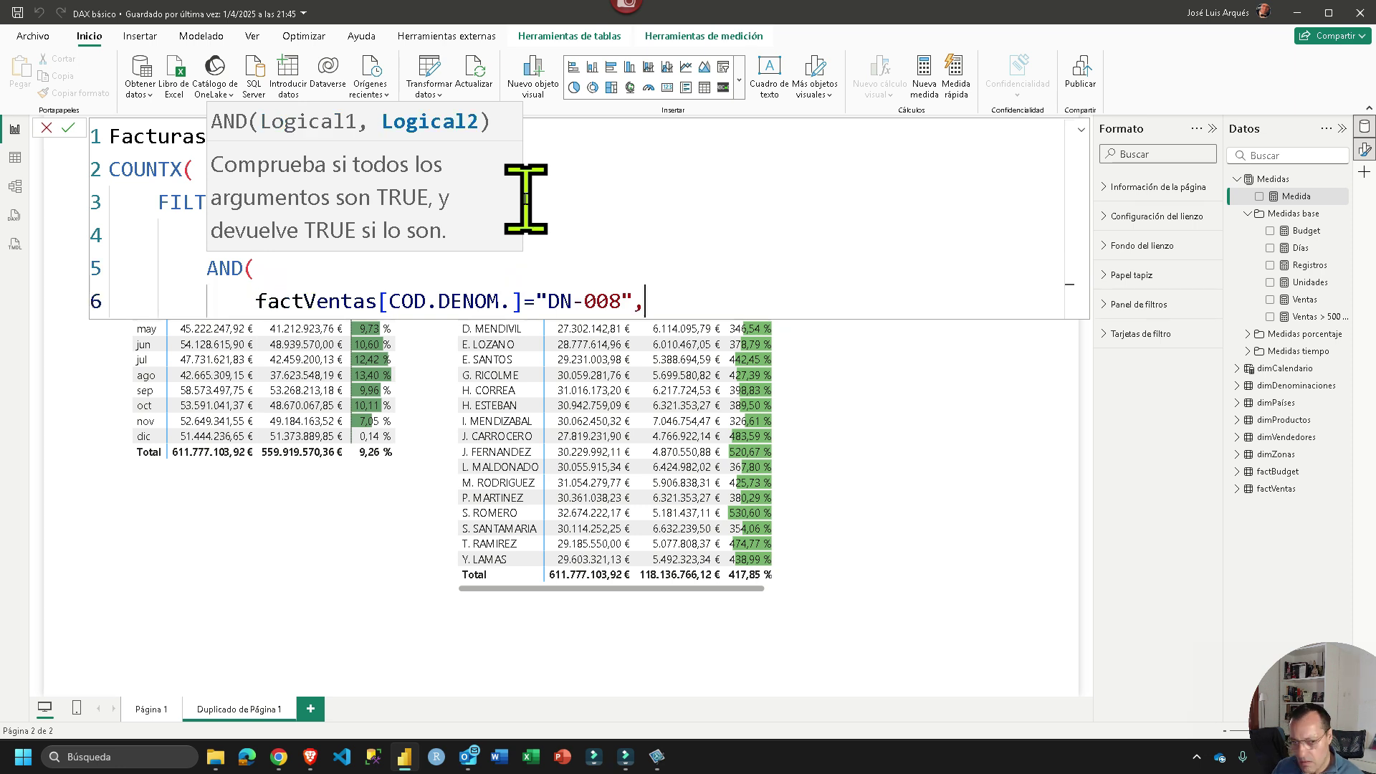
# Add [Unidades] >700 as the second AND condition and close the AND and FILTER functions
pyautogui.hotkey('shift', 'Return')
pyautogui.write('uni')
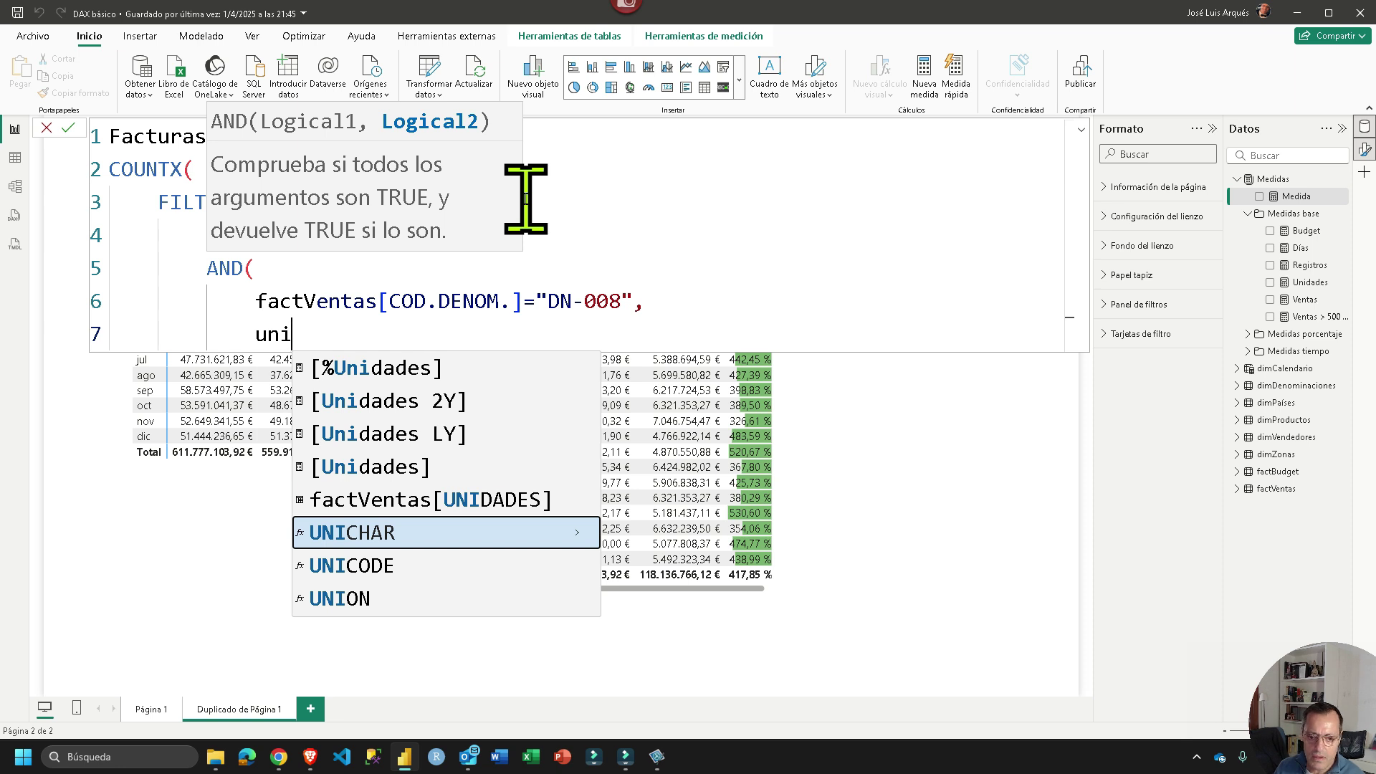
pyautogui.press('Up')
pyautogui.press('Up')
pyautogui.press('Tab')
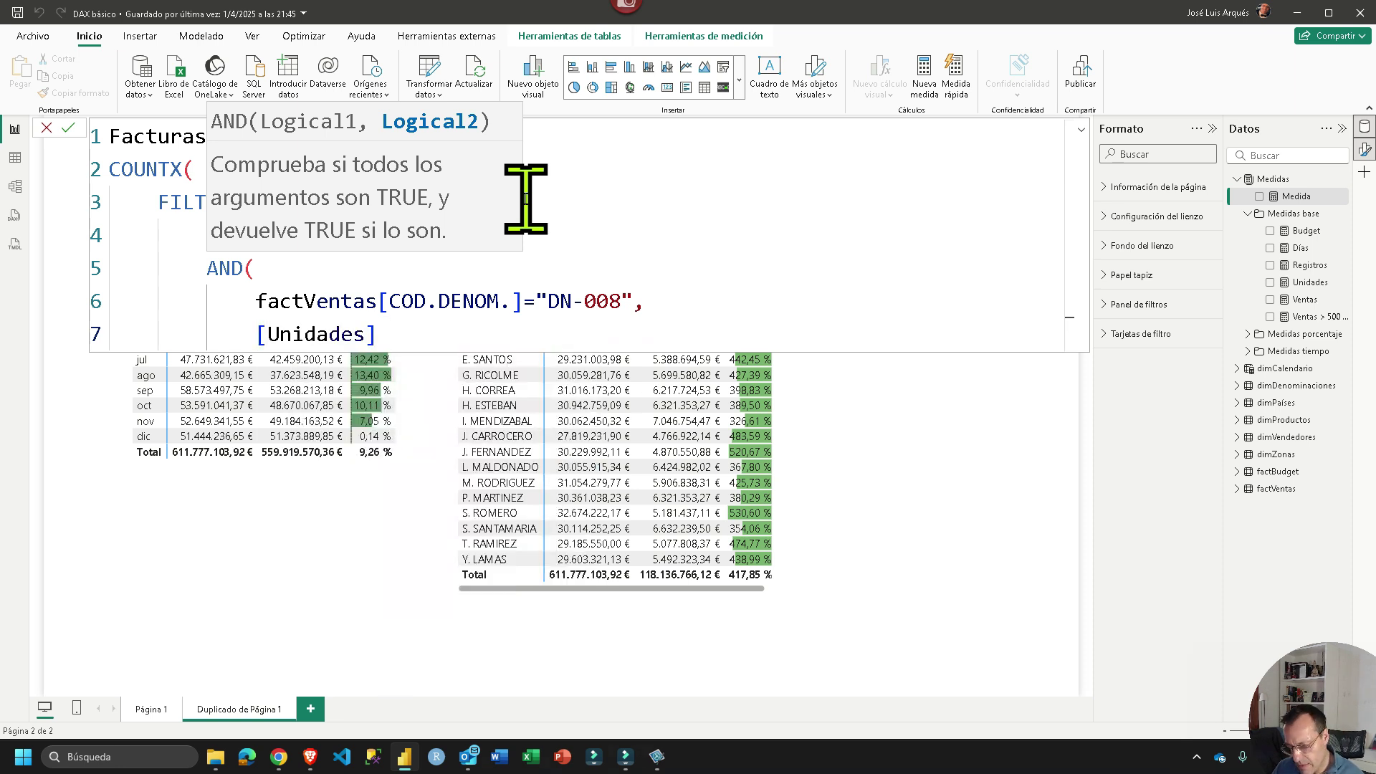
pyautogui.write('>700')
pyautogui.hotkey('shift', 'Return')
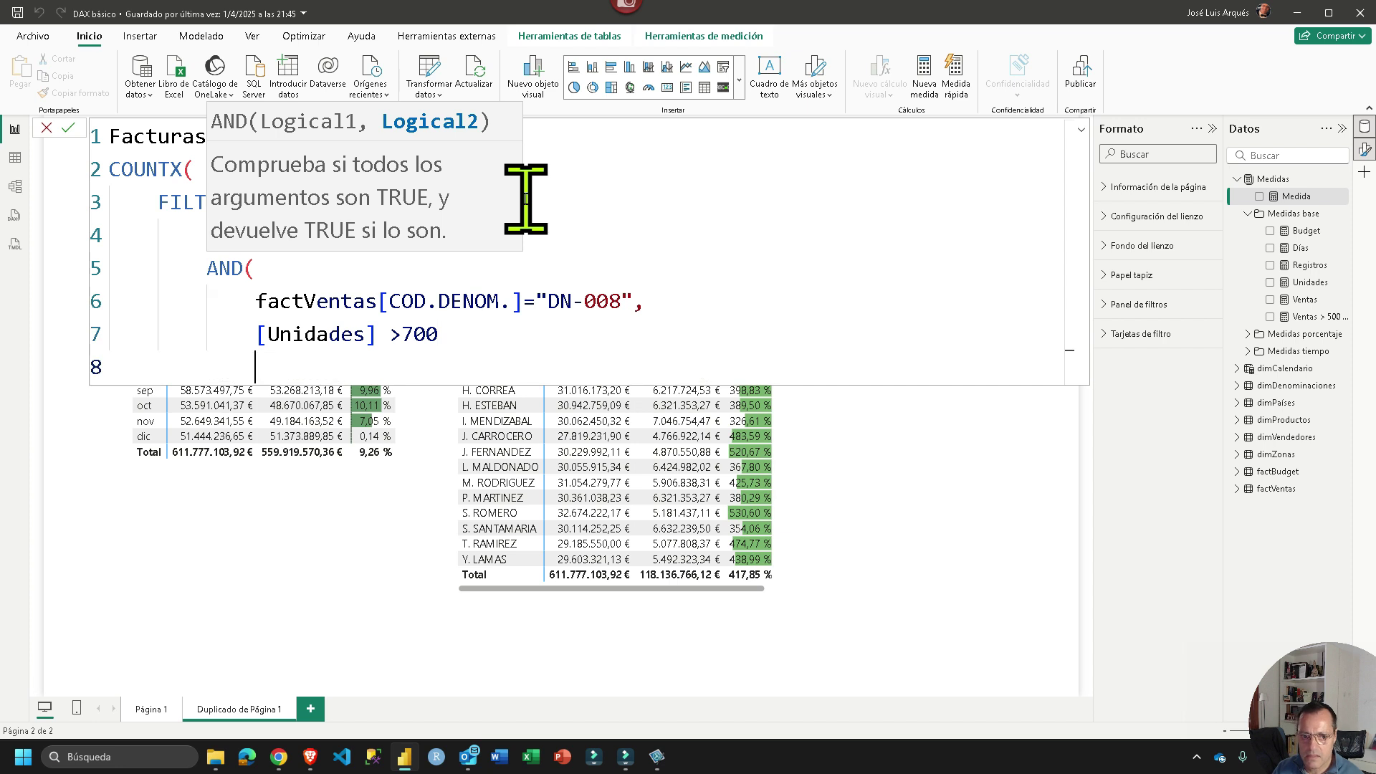
pyautogui.write(')')
pyautogui.hotkey('shift', 'Return')
pyautogui.write(')')
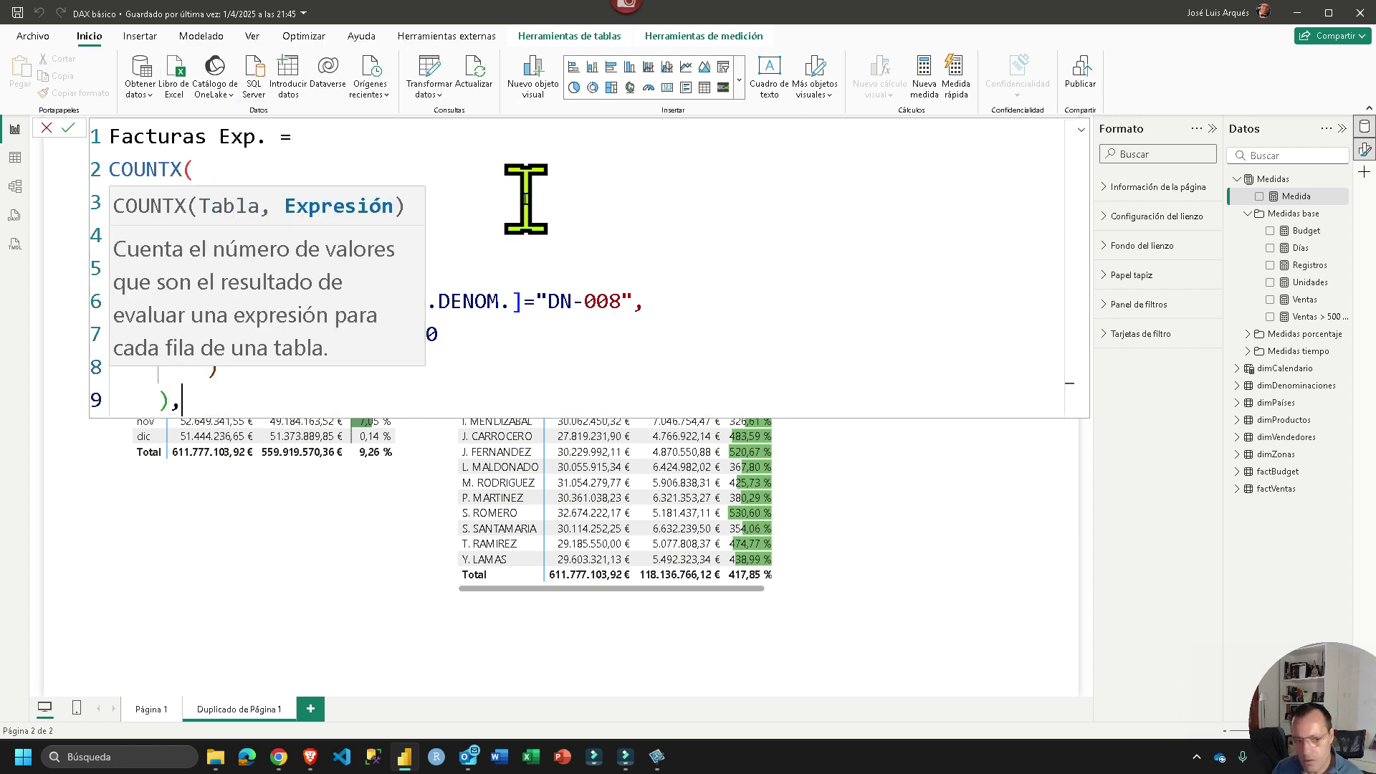
# Set [Registros] as COUNTX's expression argument, close the function and commit the Facturas Exp. measure
pyautogui.write(',')
pyautogui.hotkey('shift', 'Return')
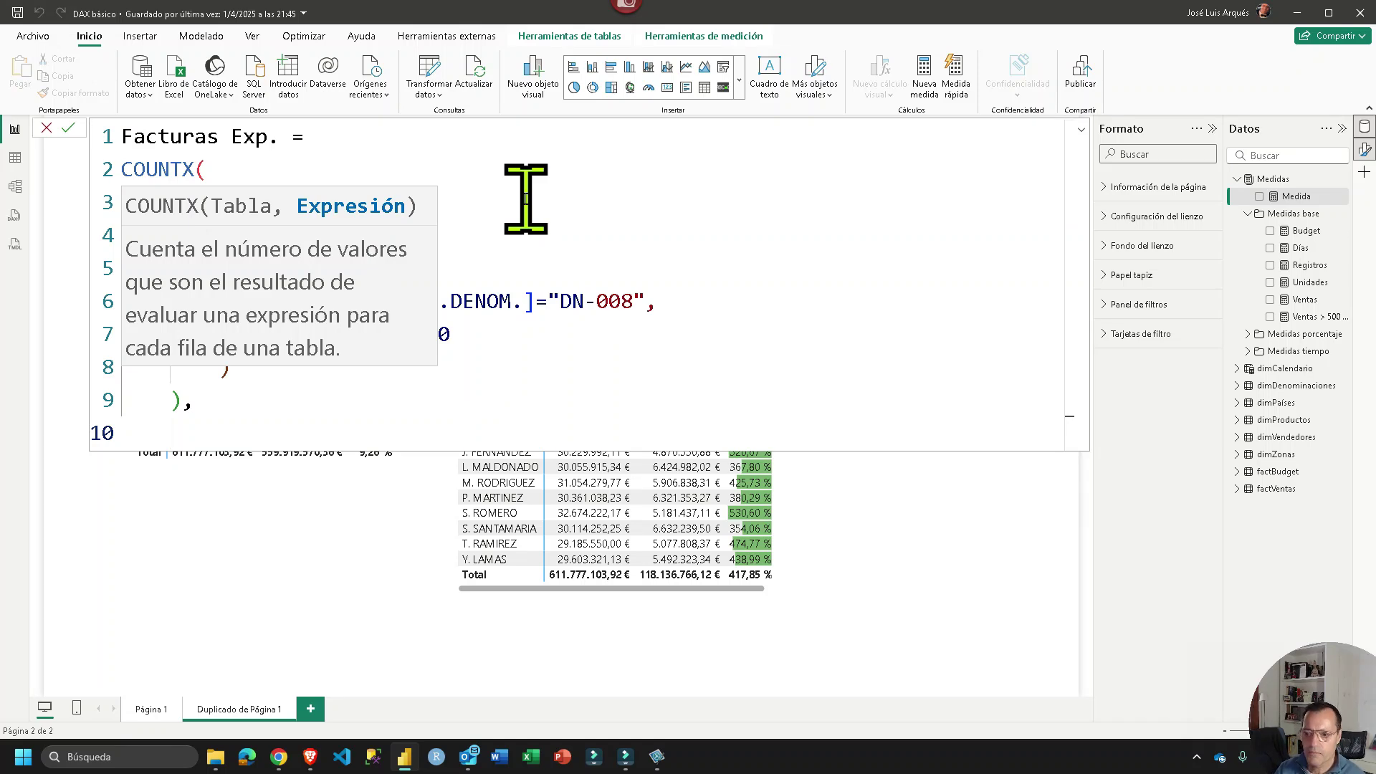
pyautogui.write('regis')
pyautogui.press('Tab')
pyautogui.hotkey('shift', 'Return')
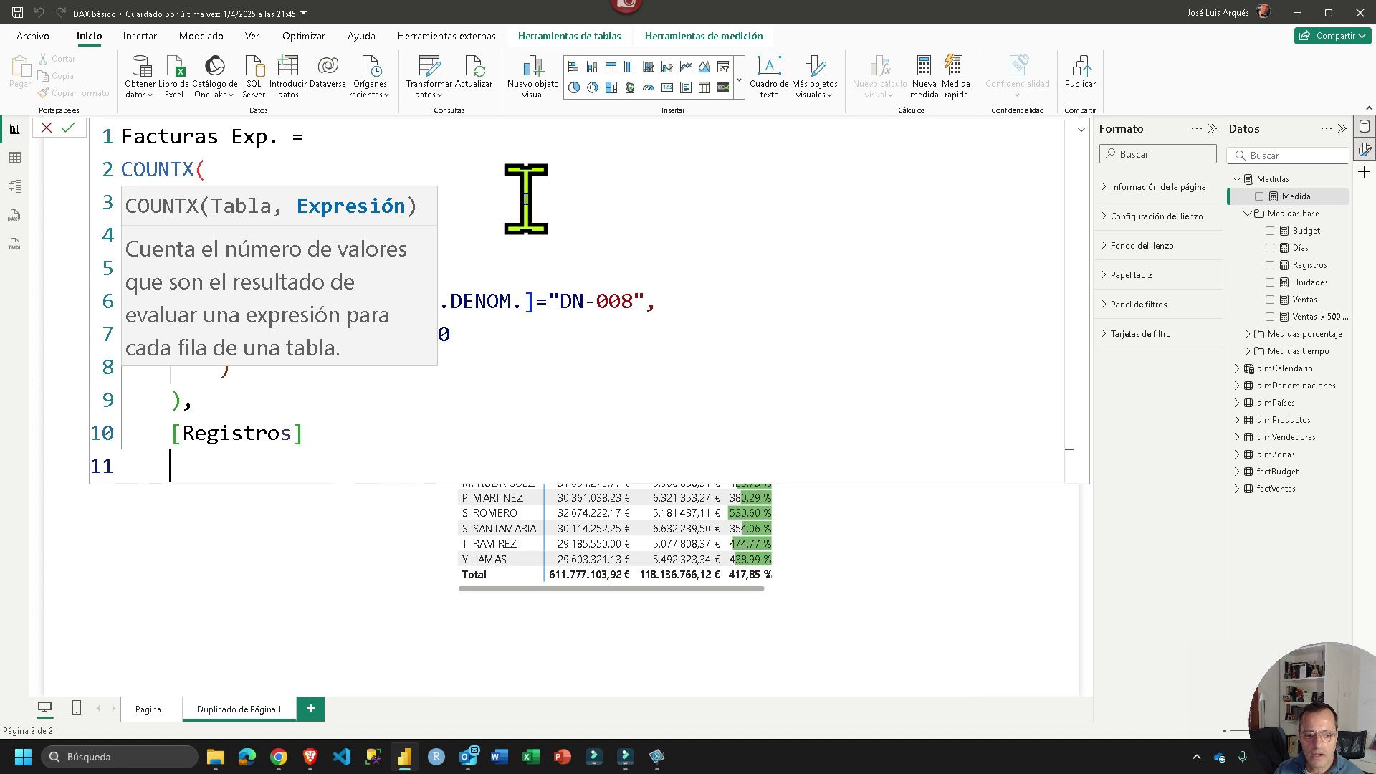
pyautogui.write(')')
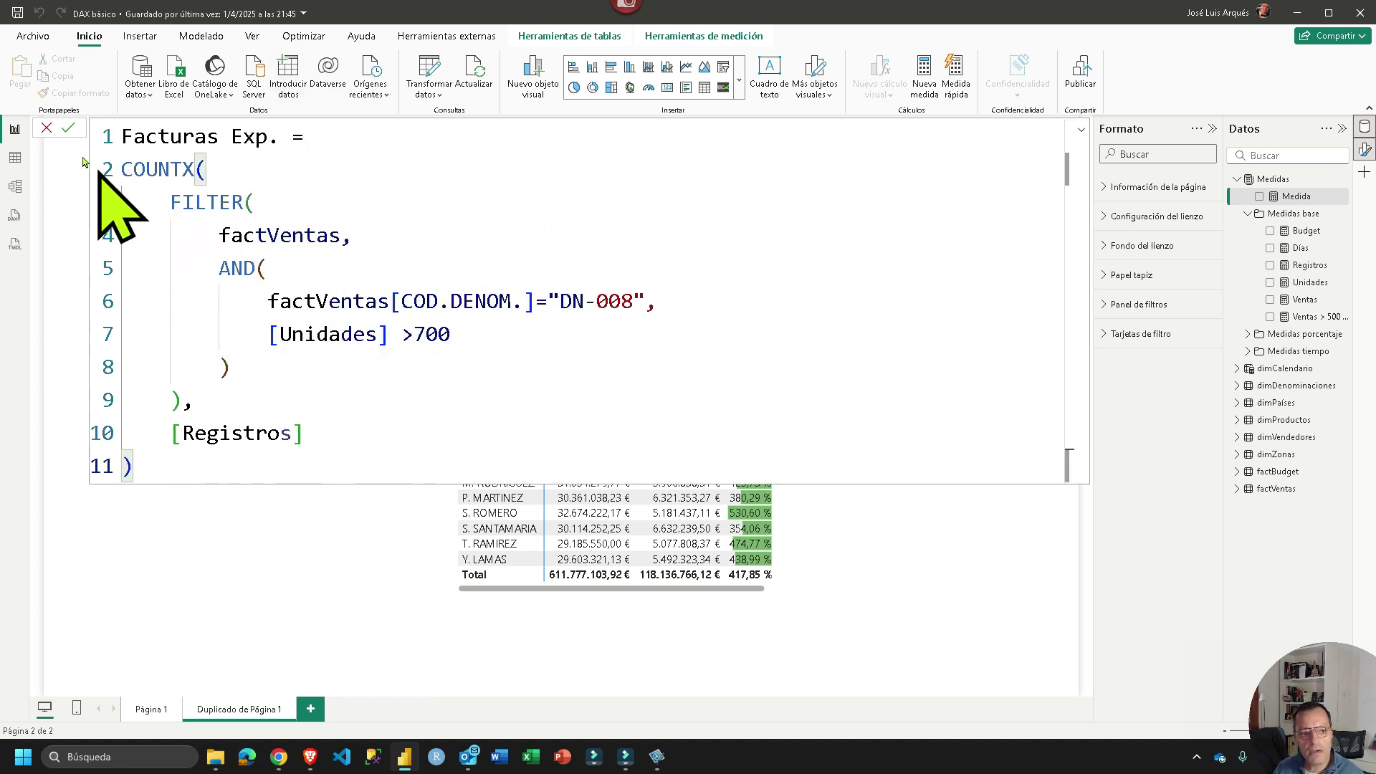
pyautogui.click(69, 130)
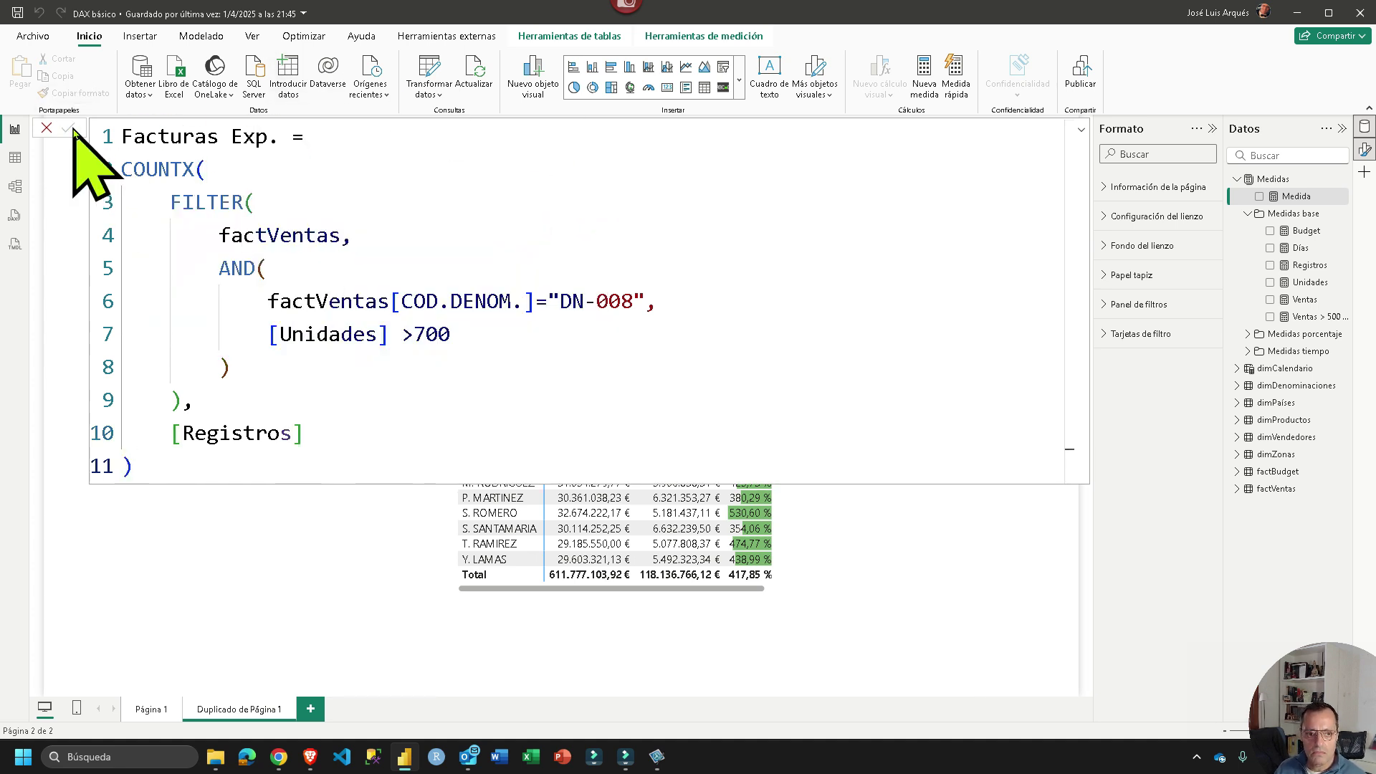
# Format the Facturas Exp. measure with a thousands separator and close the formula editor
pyautogui.click(568, 36)
pyautogui.click(649, 36)
pyautogui.click(223, 88)
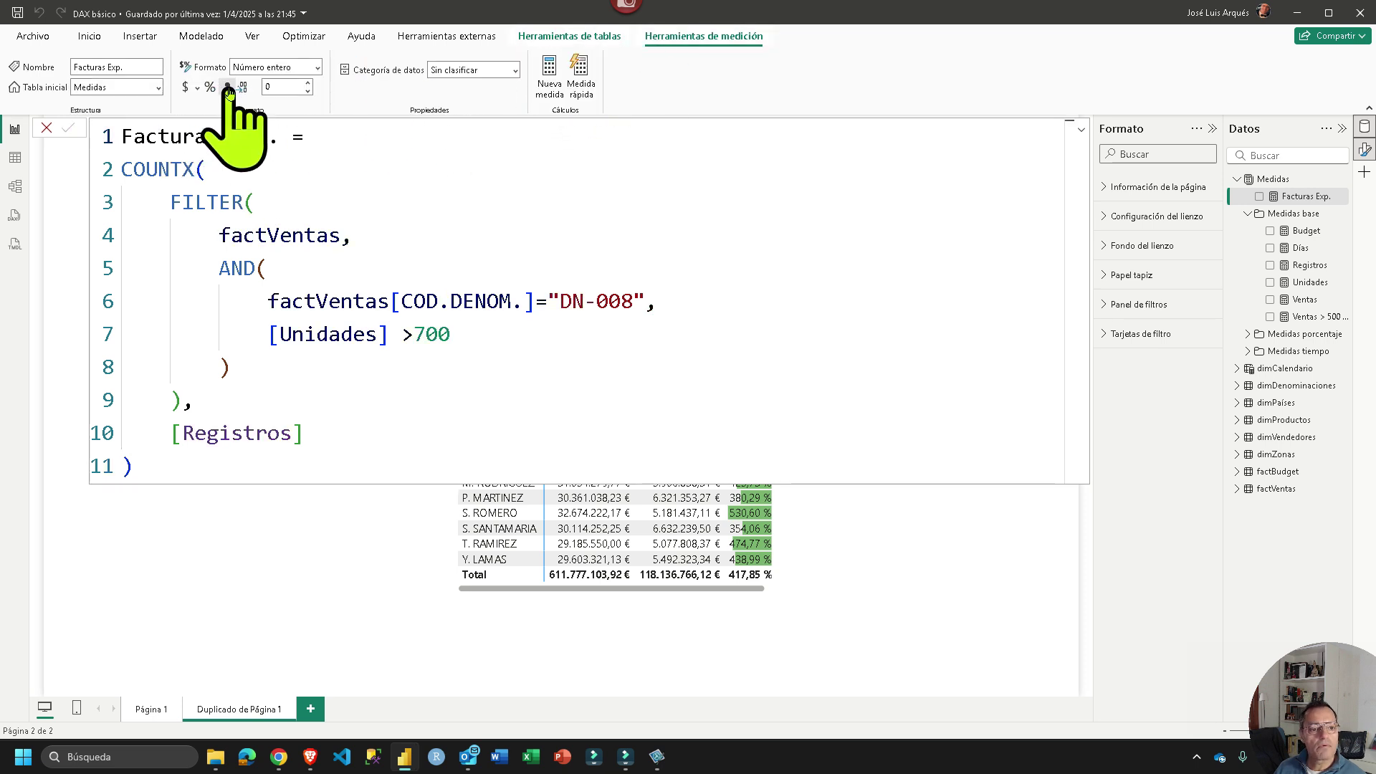
pyautogui.click(47, 129)
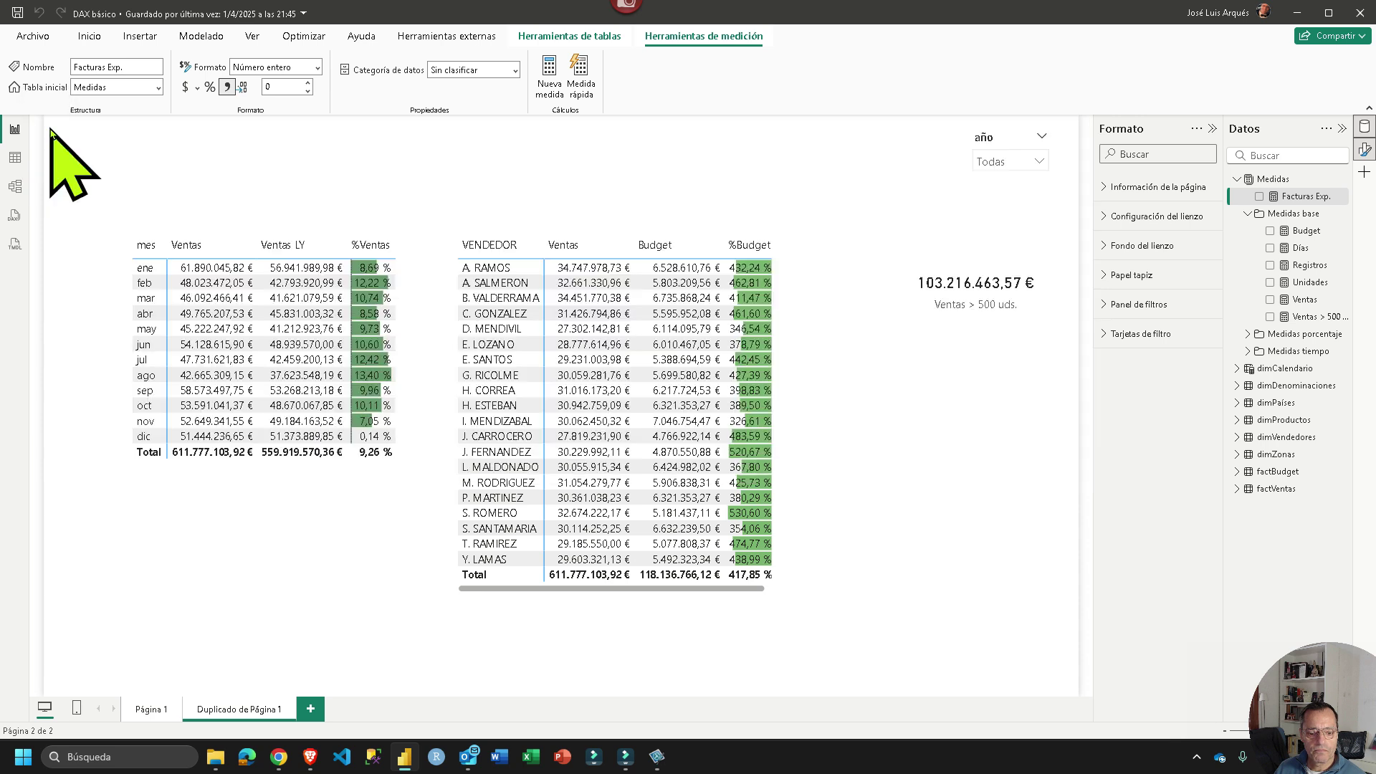
# Check the reference count in Snagit Editor and show Facturas Exp. in a new, reduced card below the Ventas > 500 uds. card
pyautogui.click(657, 756)
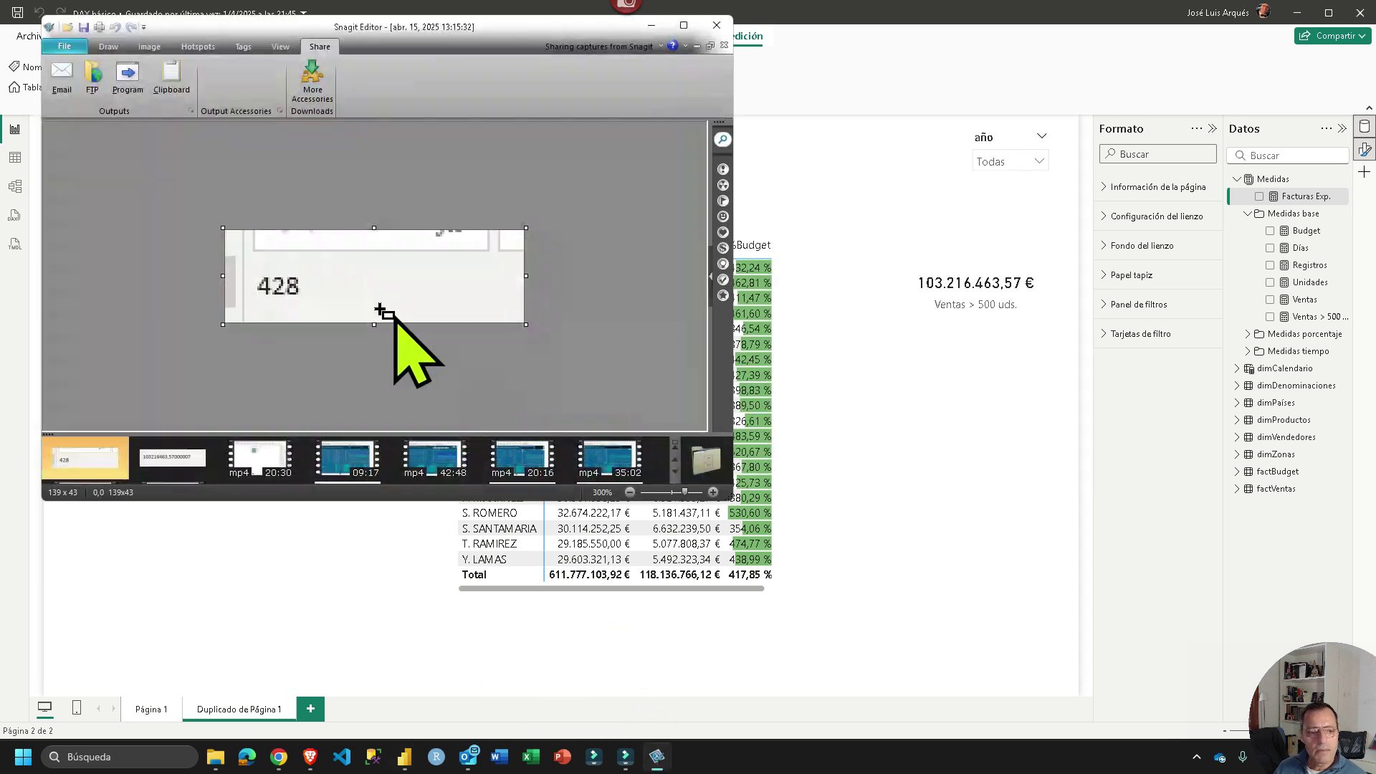
pyautogui.click(652, 26)
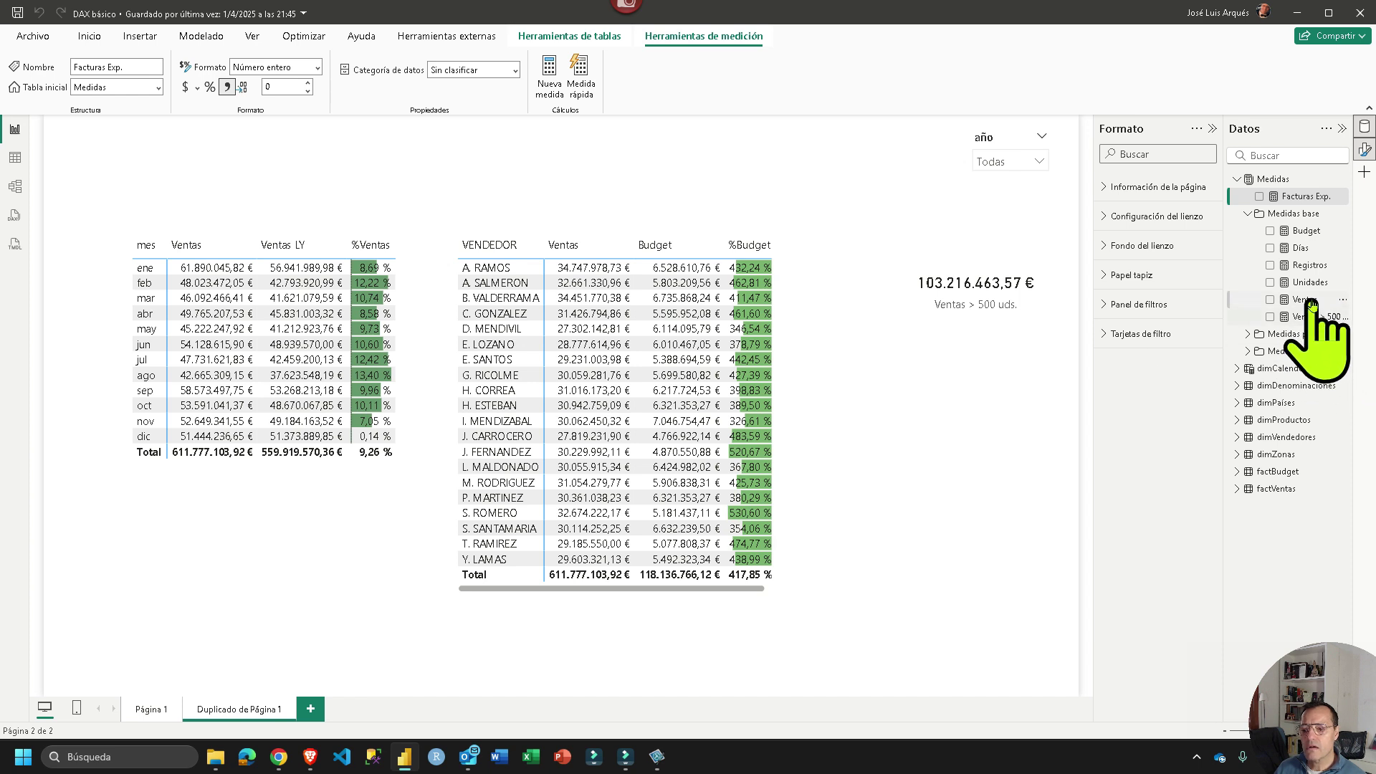
pyautogui.moveTo(1306, 197); pyautogui.dragTo(1029, 491)
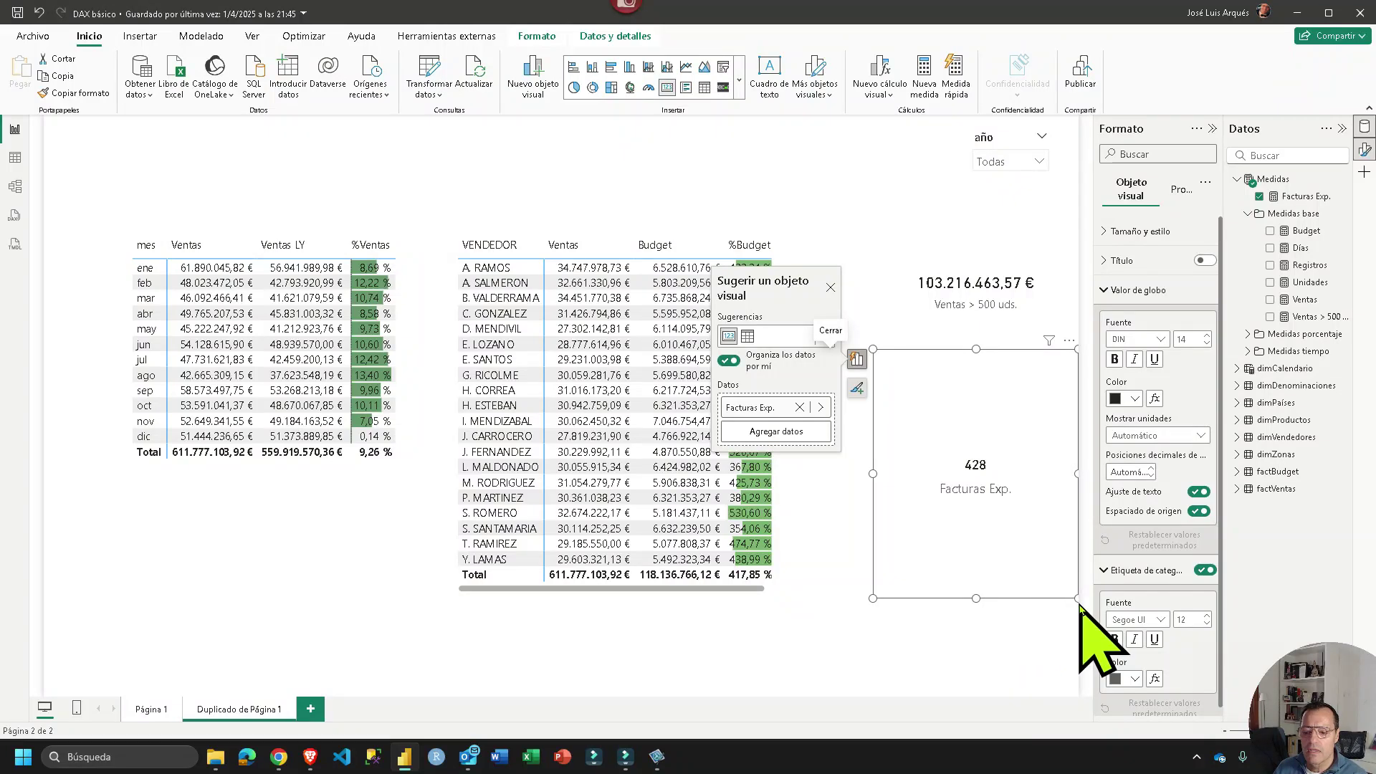
pyautogui.moveTo(1077, 597); pyautogui.dragTo(1036, 461)
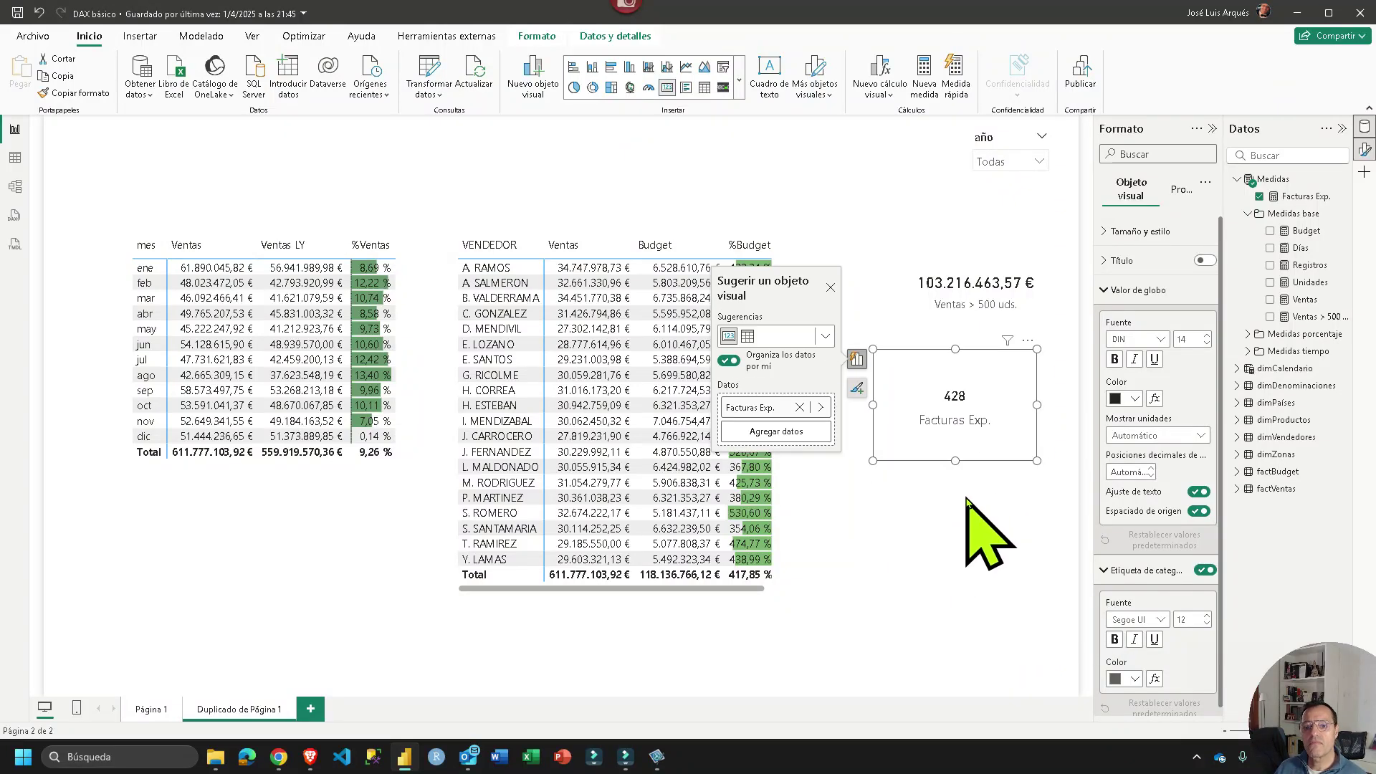
# Examine the Registros measure's formula and compare the Facturas Exp. card with the reference capture in Snagit Editor
pyautogui.click(1310, 265)
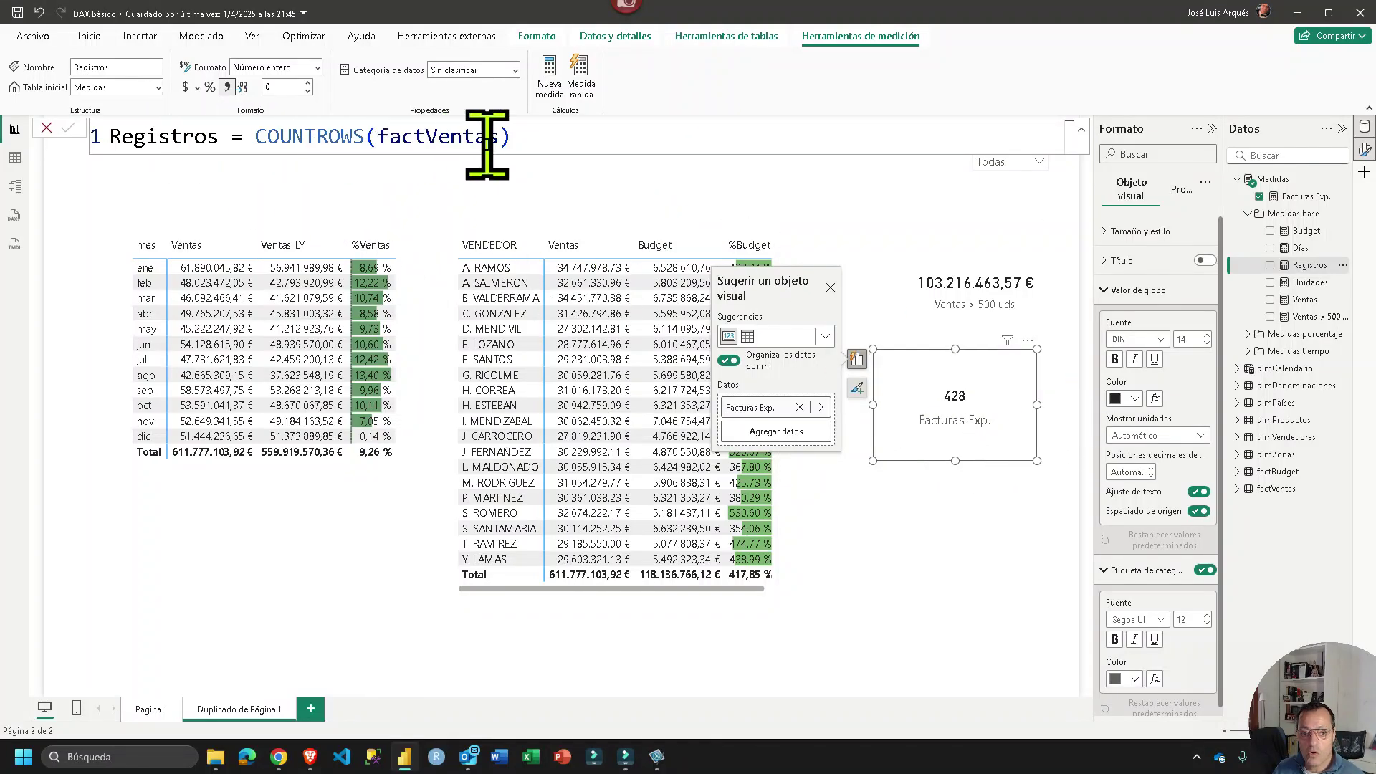
pyautogui.moveTo(518, 141); pyautogui.dragTo(396, 140)
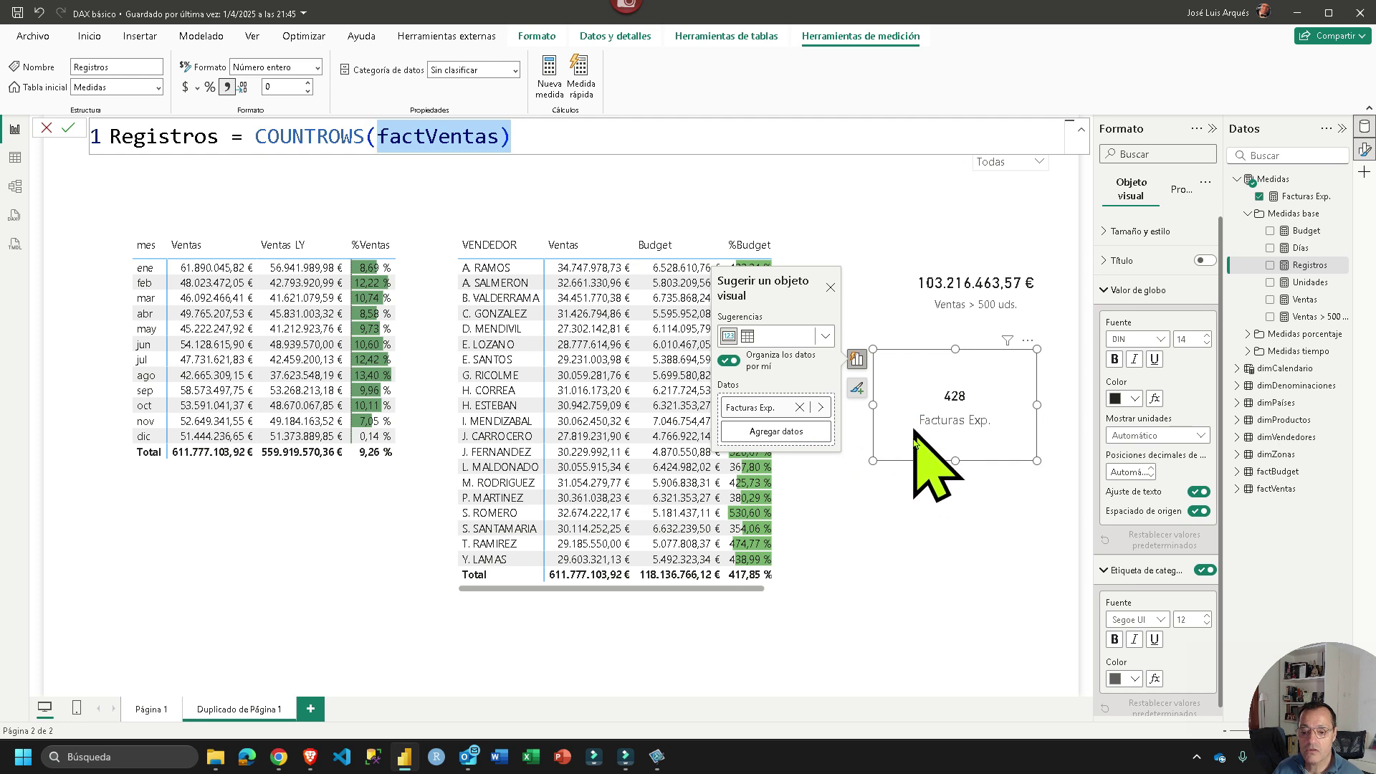
pyautogui.click(667, 756)
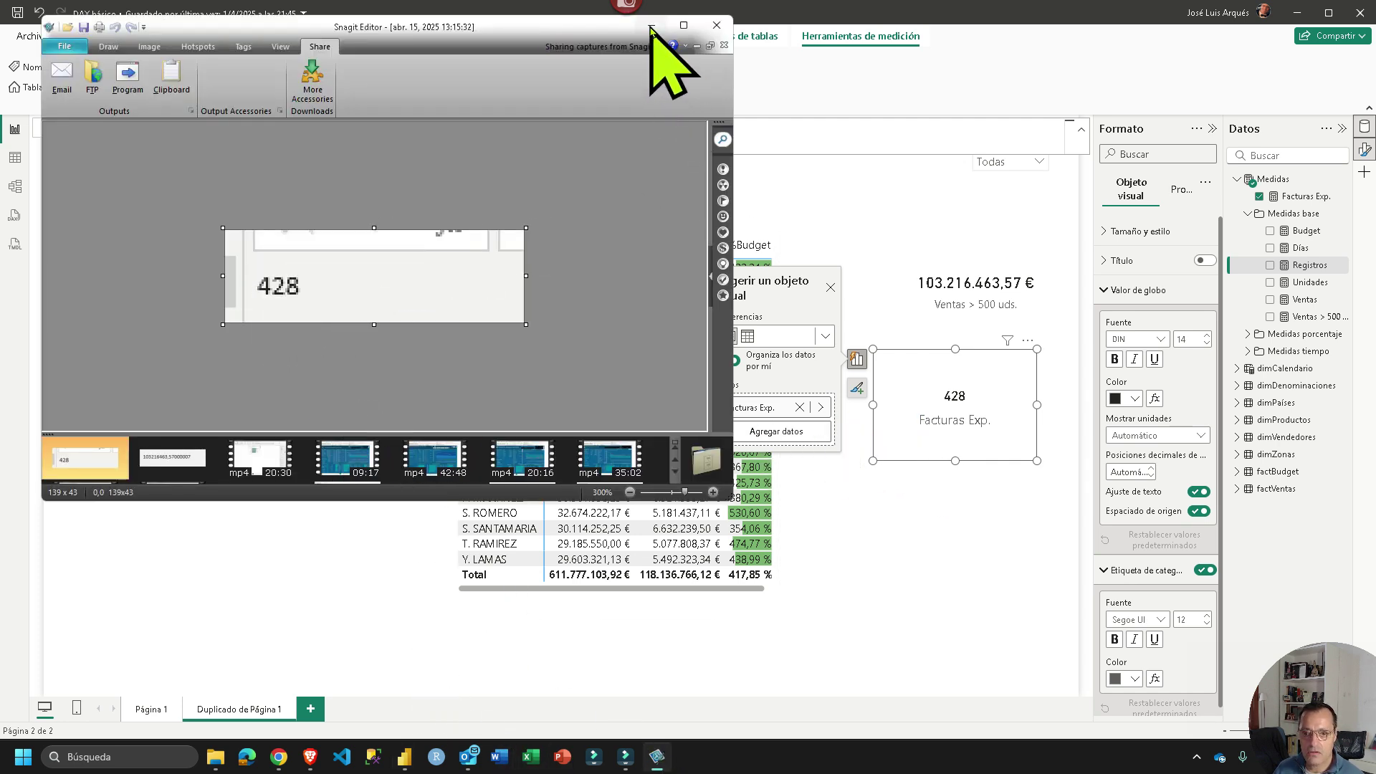
pyautogui.click(651, 27)
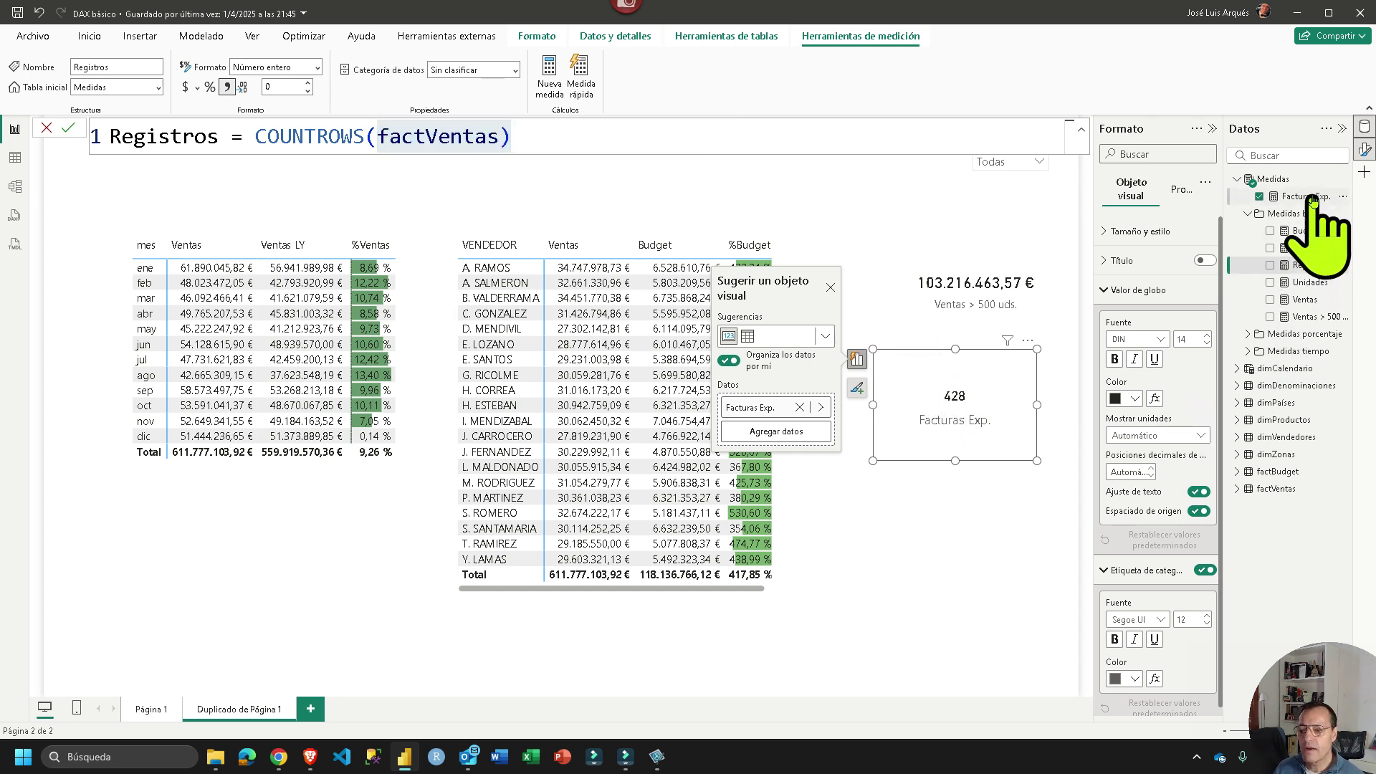
# Review the Facturas Exp. formula, highlighting the DN-008 condition, the units condition and the whole FILTER block
pyautogui.click(1309, 196)
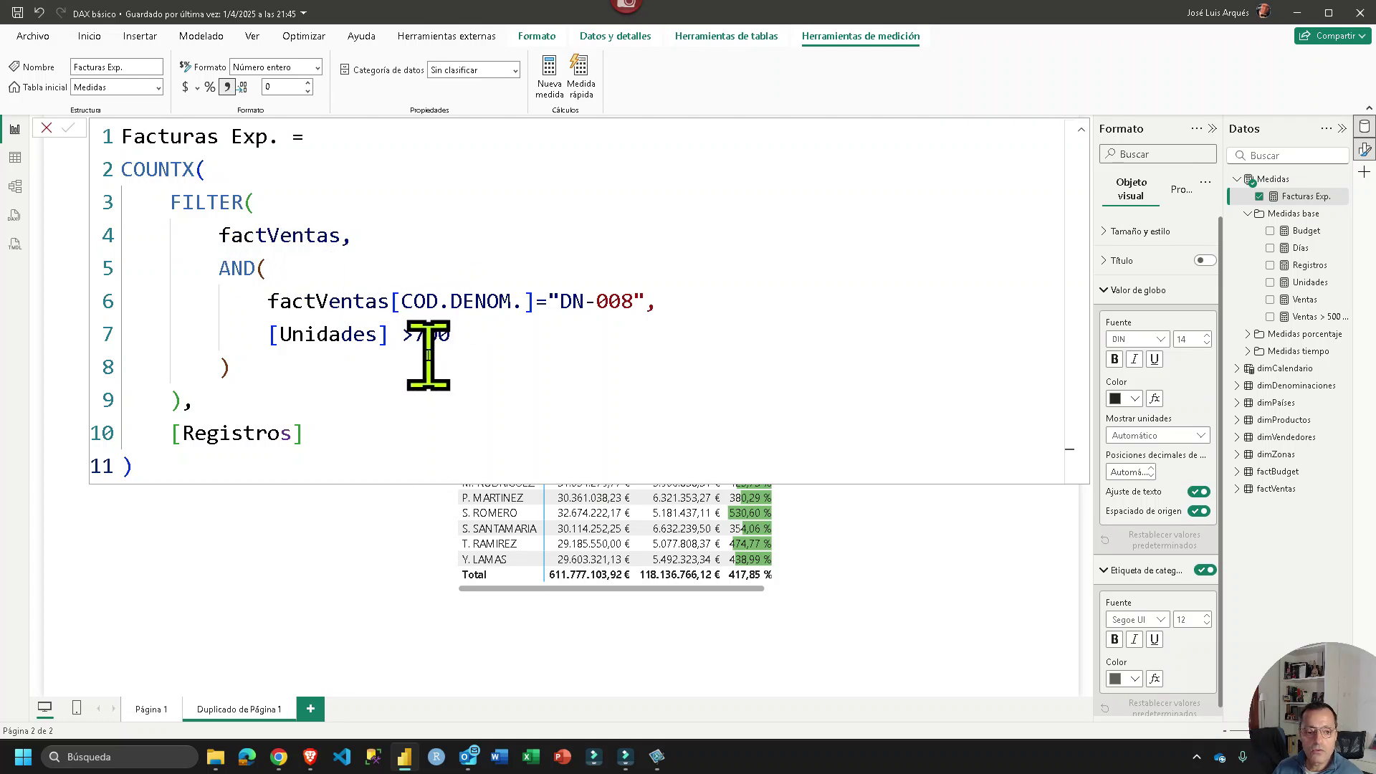
pyautogui.moveTo(267, 301); pyautogui.dragTo(644, 295)
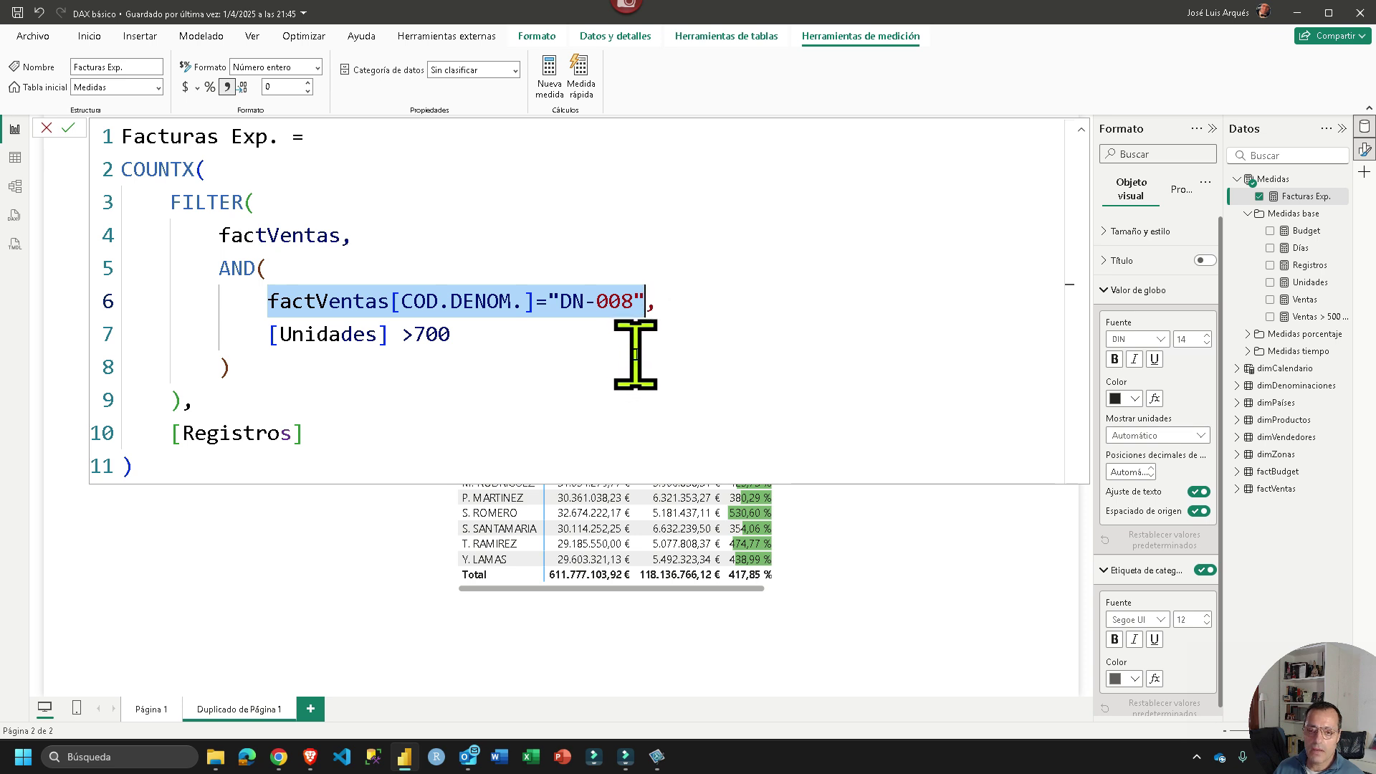
pyautogui.moveTo(450, 334); pyautogui.dragTo(267, 334)
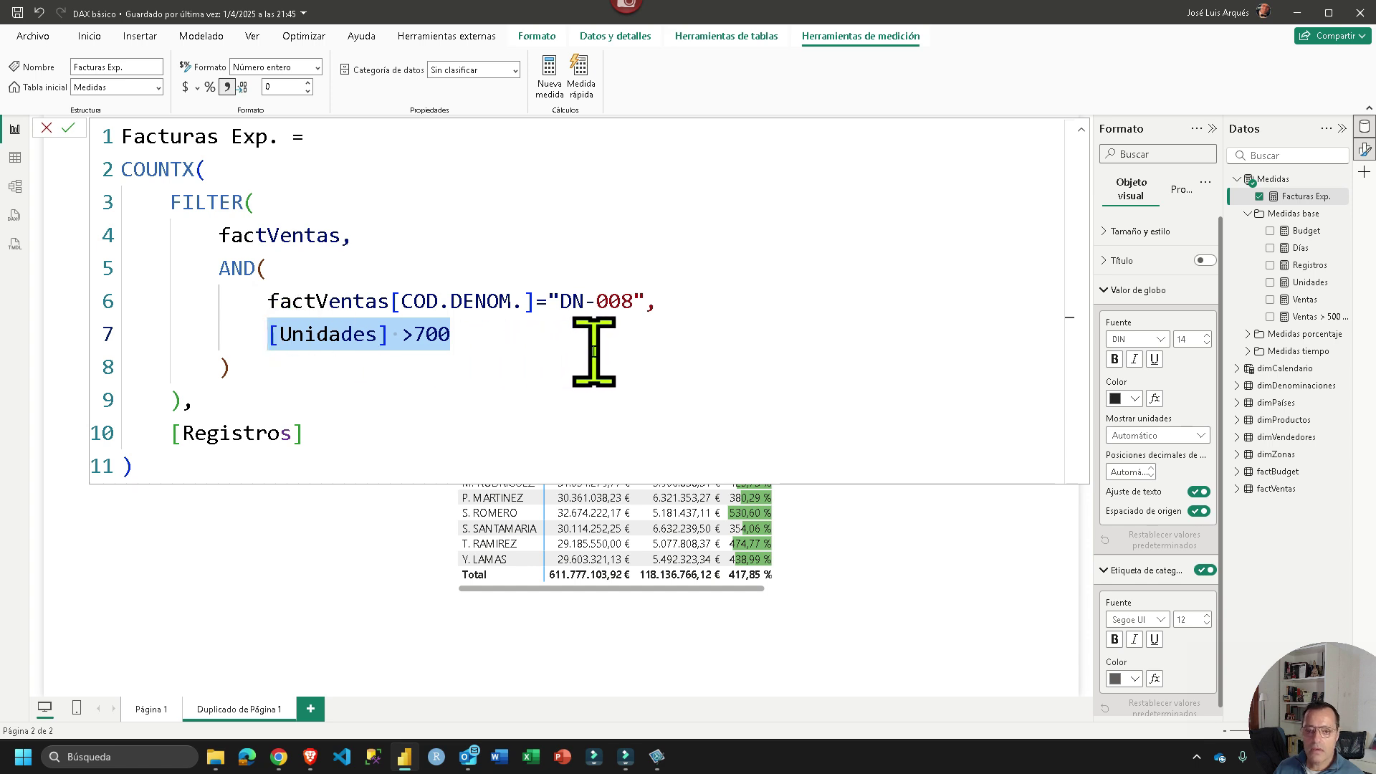
pyautogui.moveTo(169, 204); pyautogui.dragTo(259, 396)
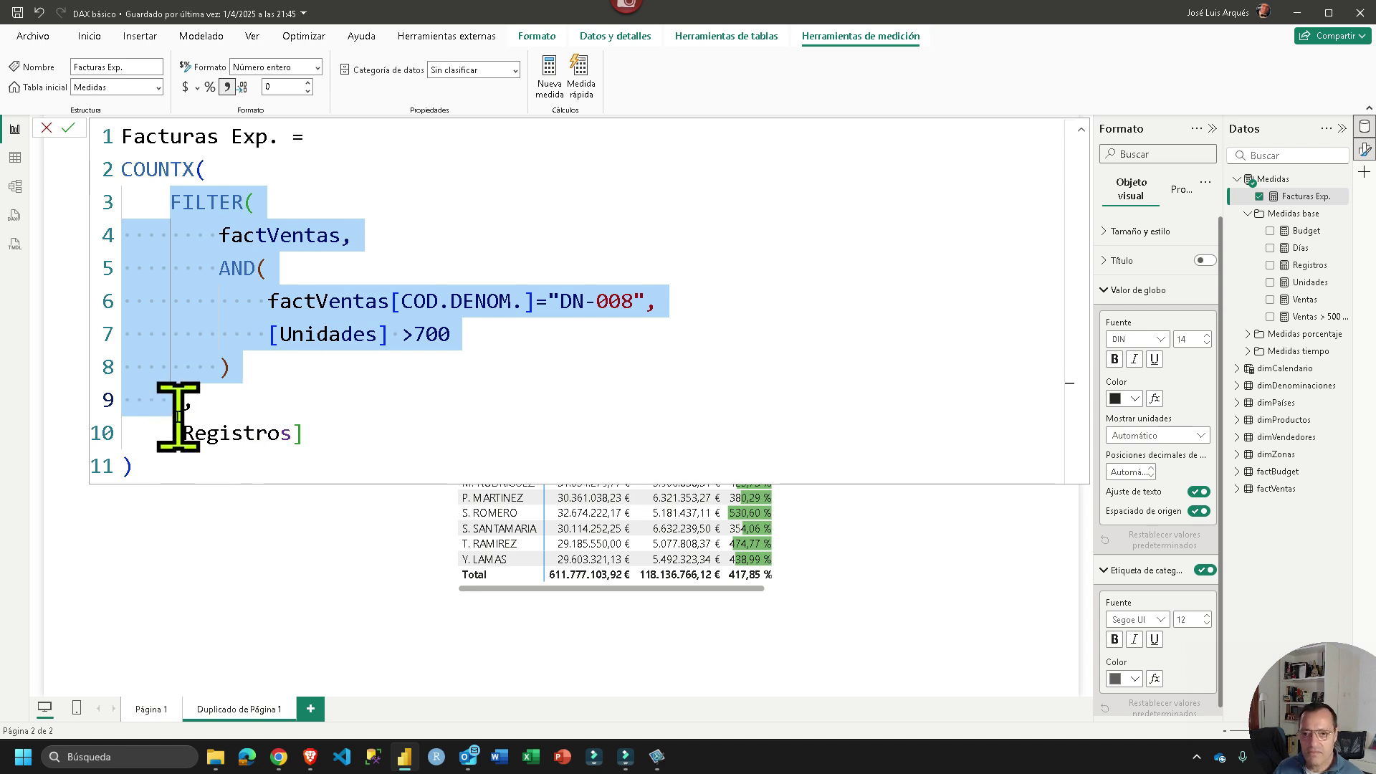
# Highlight the [Registros] argument in the Facturas Exp. formula, close the formula editor and reselect the Facturas Exp. card
pyautogui.moveTo(162, 433); pyautogui.dragTo(381, 439)
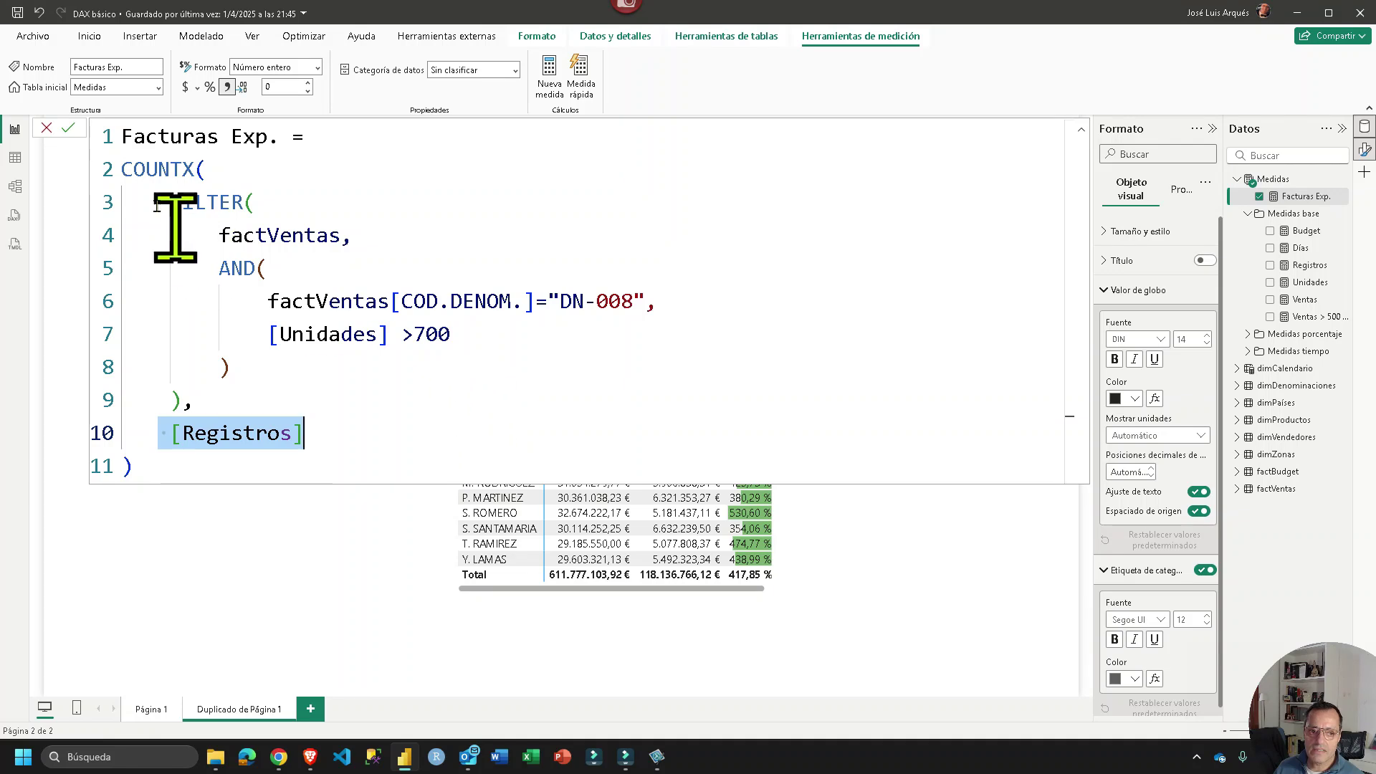
pyautogui.click(68, 128)
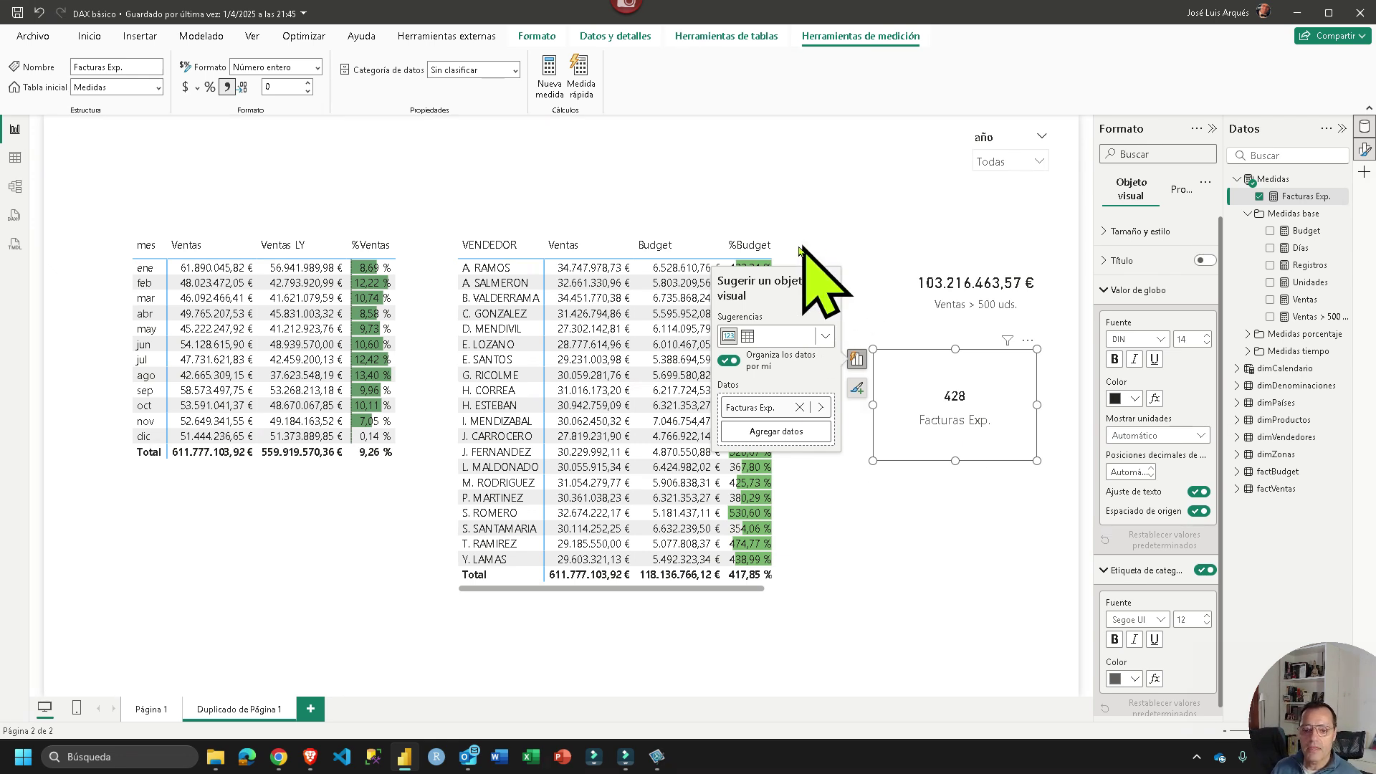
pyautogui.click(775, 595)
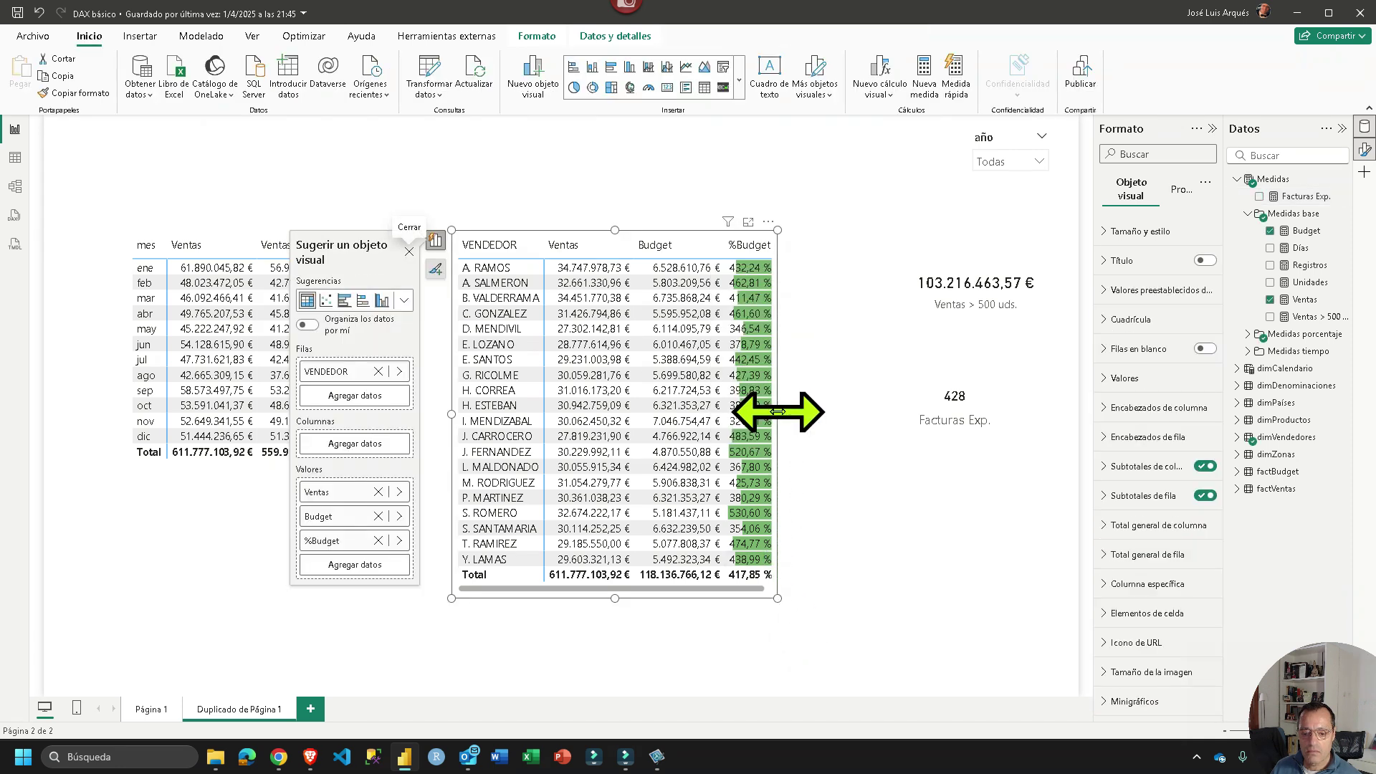
pyautogui.click(939, 437)
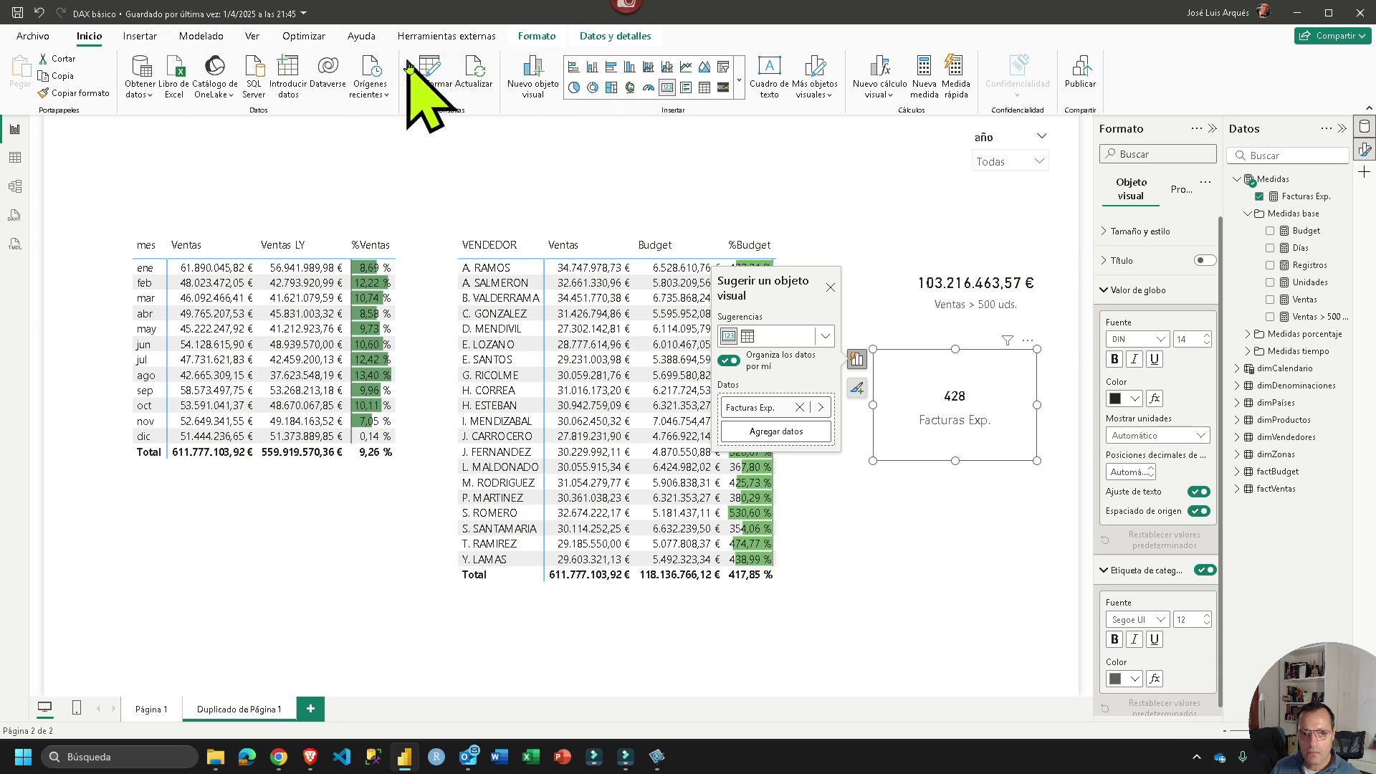
# Open Power Query and examine the dimDenominaciones, dimZonas, dimVendedores and dimPaíses tables for the seller's code and Afghanistan's country code
pyautogui.click(429, 75)
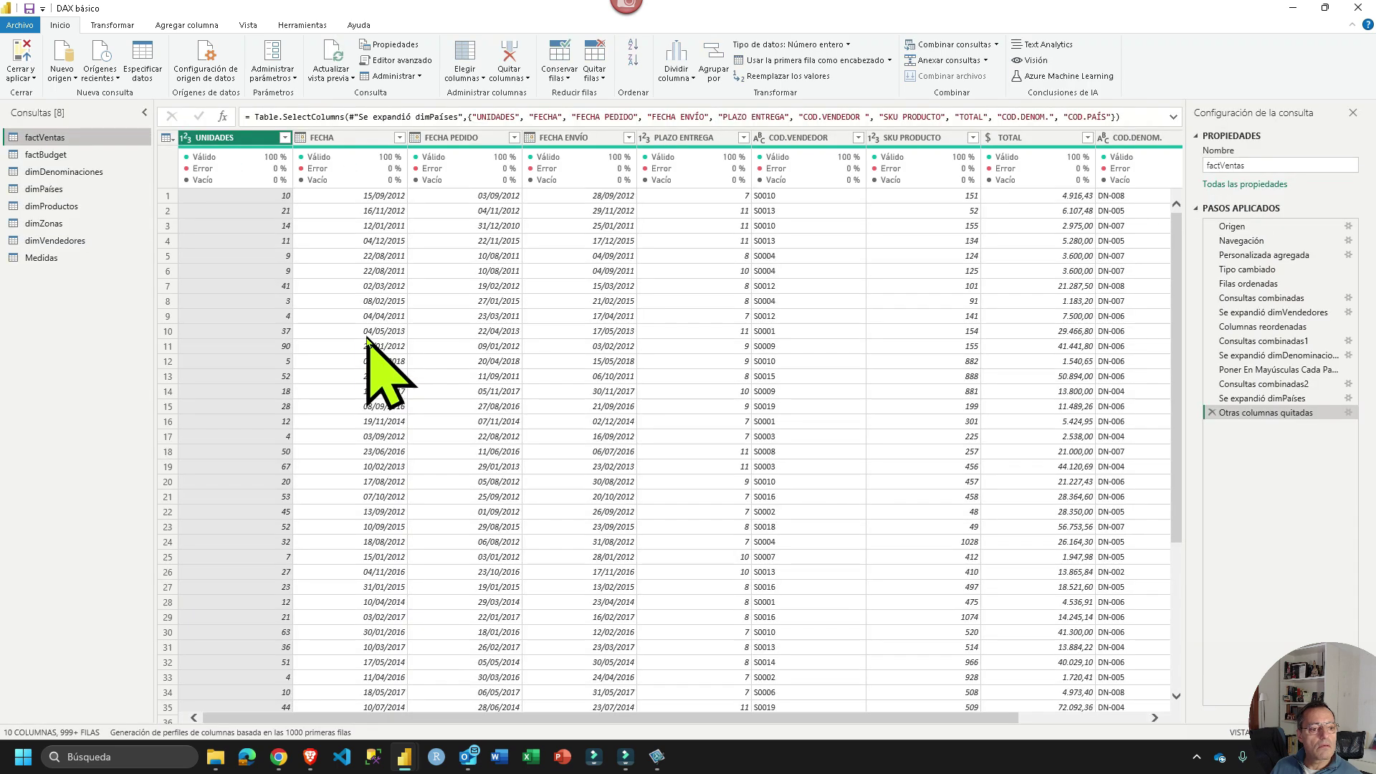
pyautogui.click(108, 174)
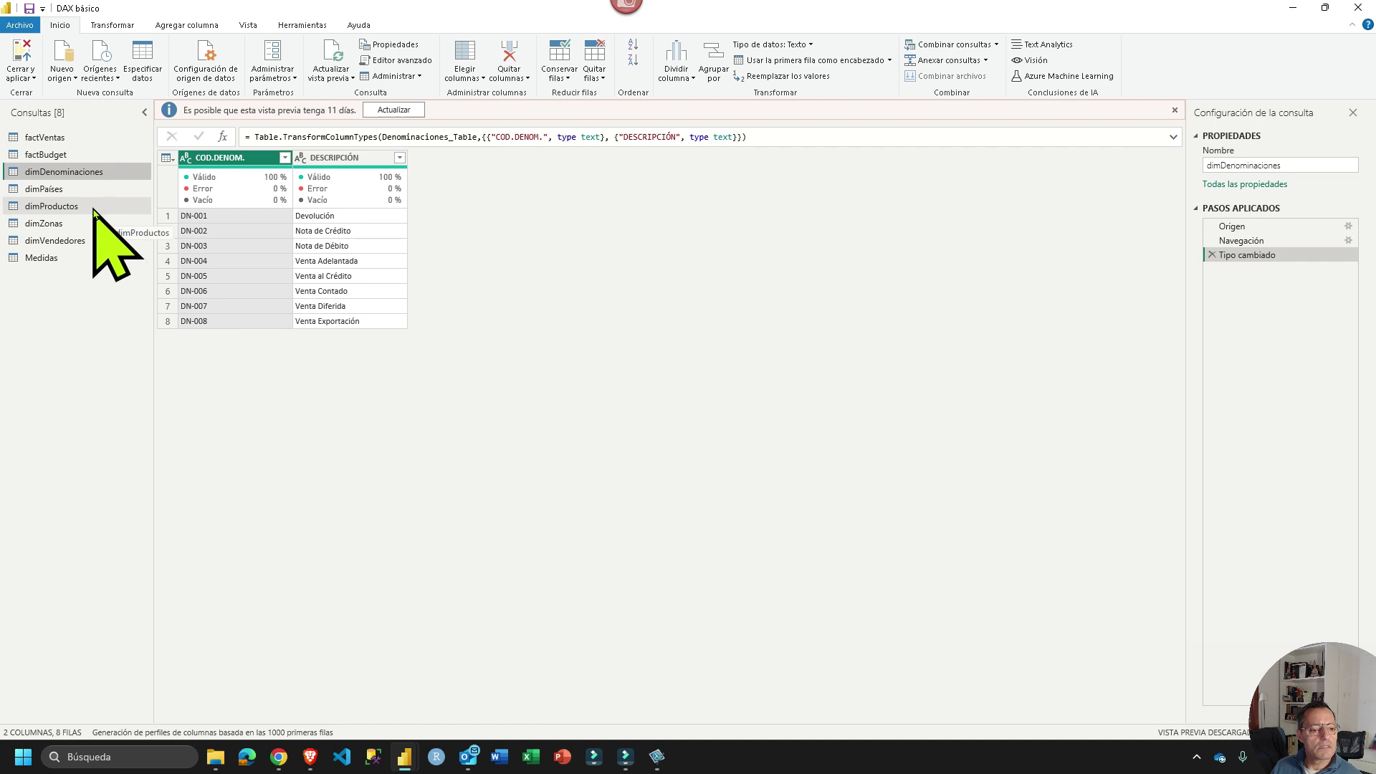
pyautogui.click(87, 225)
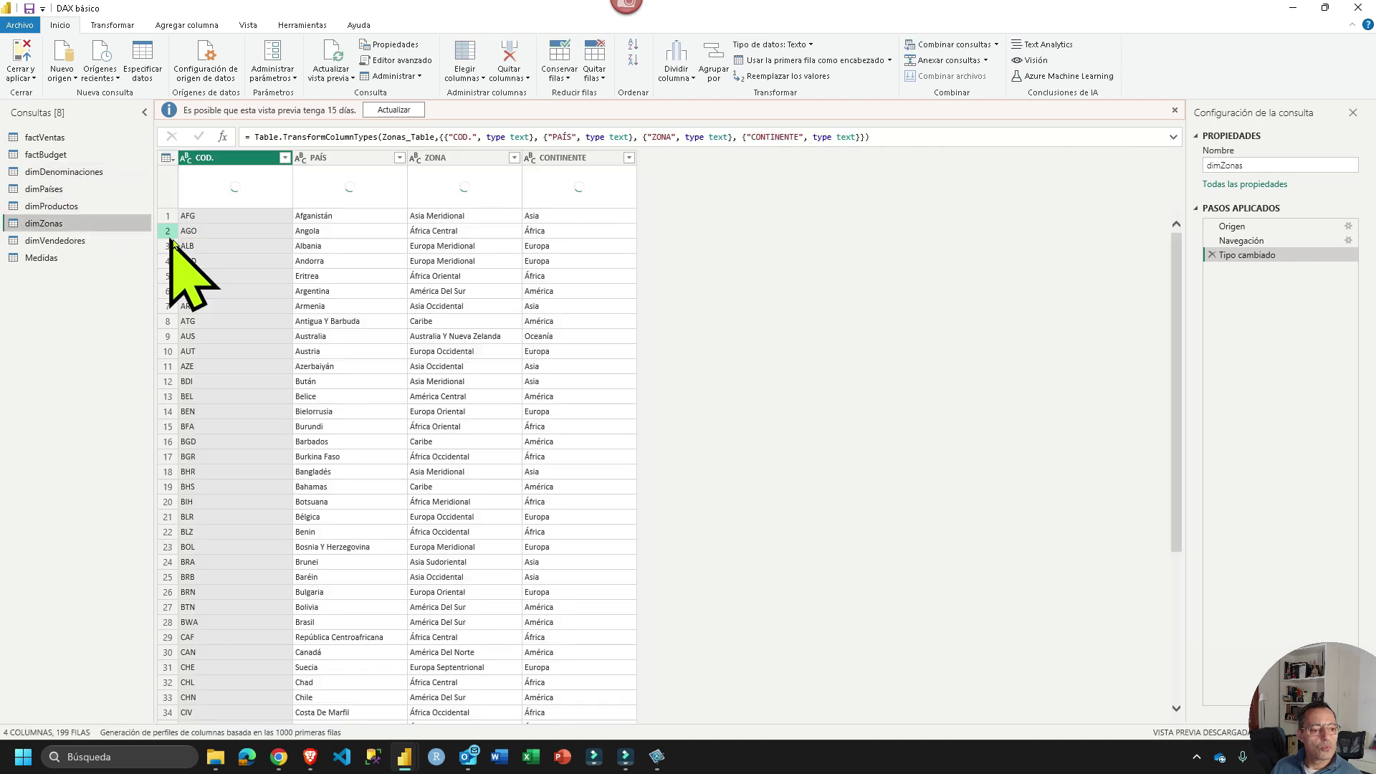
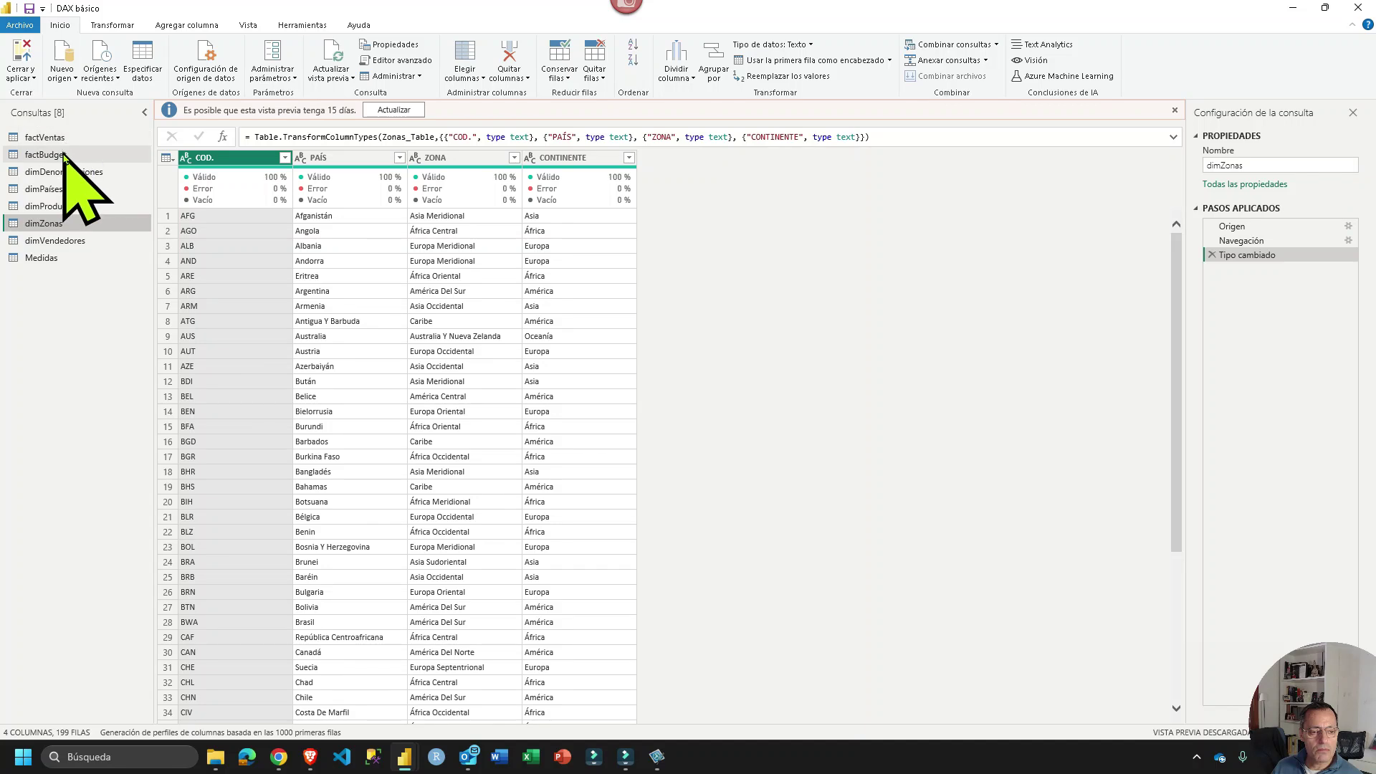
pyautogui.click(81, 244)
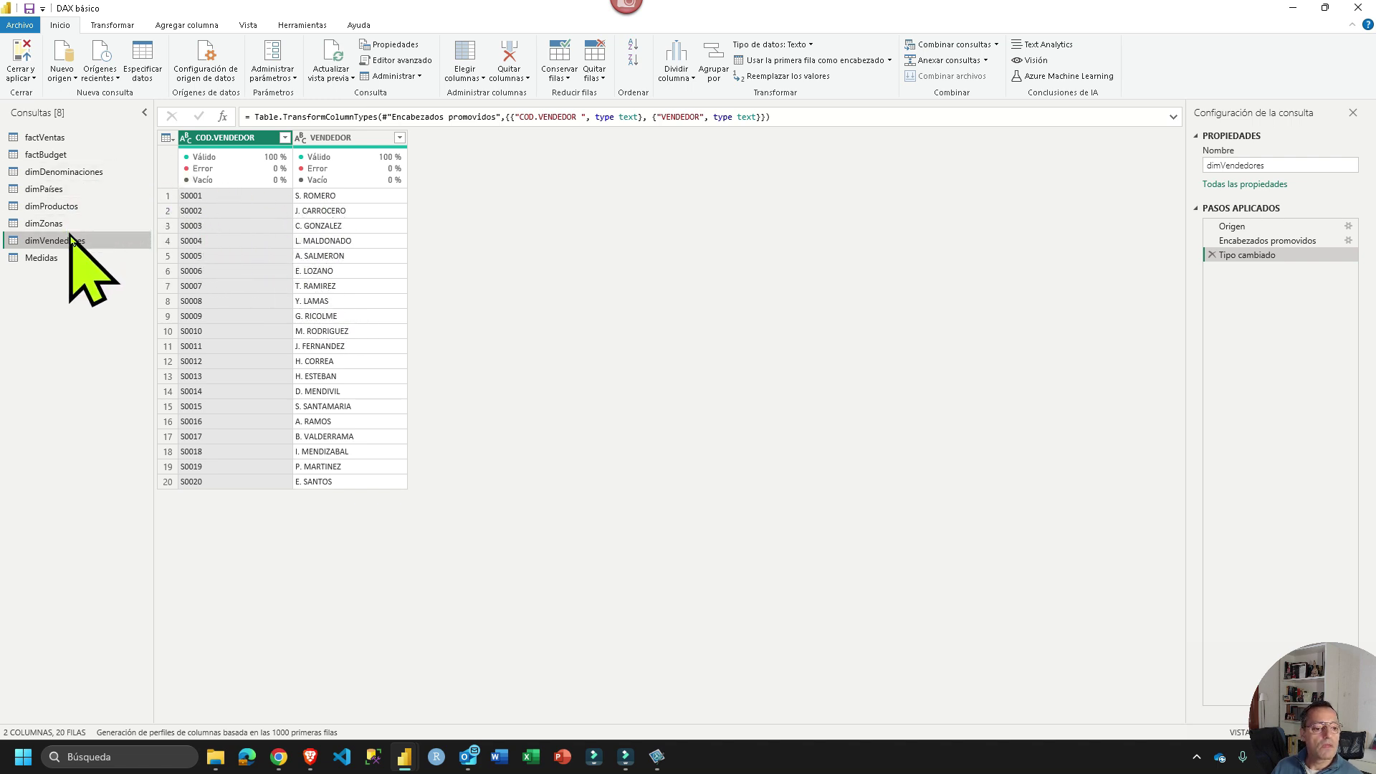
pyautogui.click(72, 190)
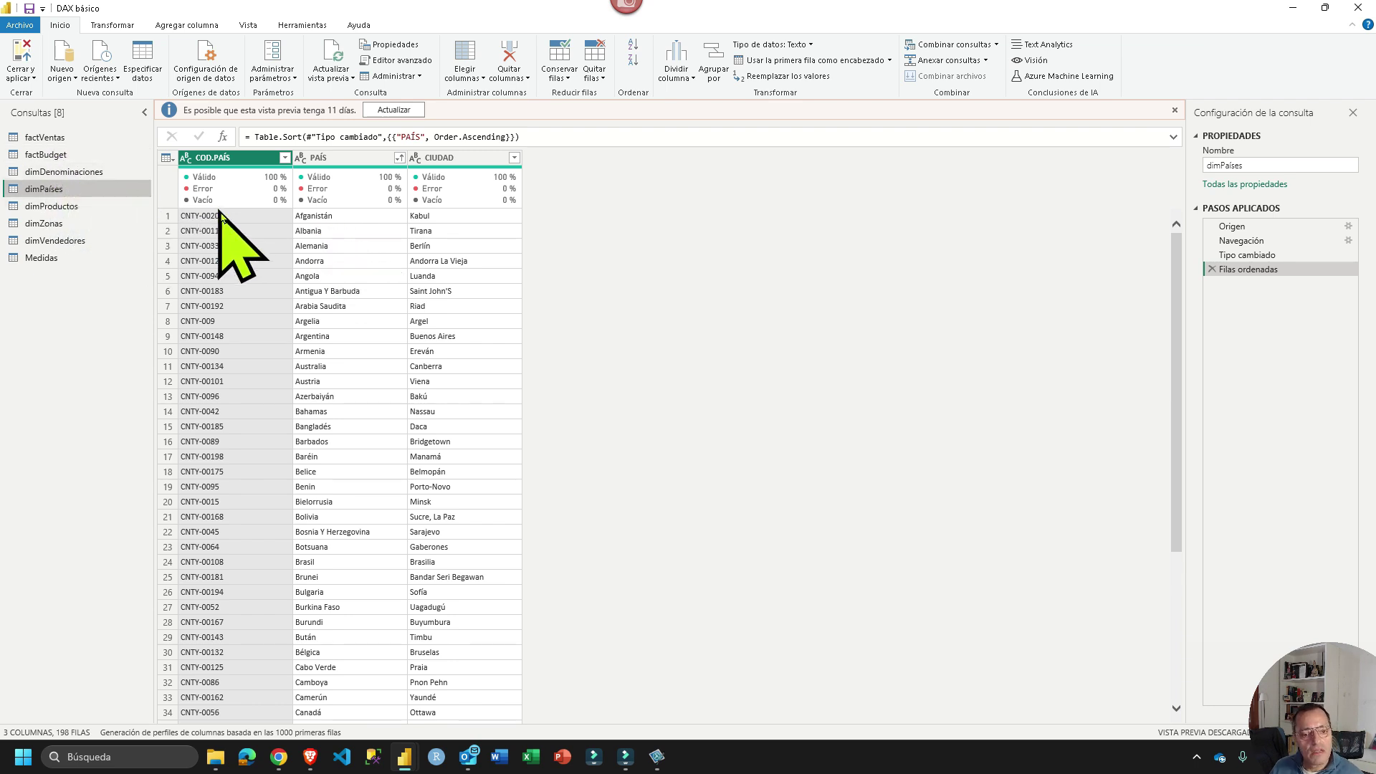
pyautogui.click(49, 138)
pyautogui.click(75, 241)
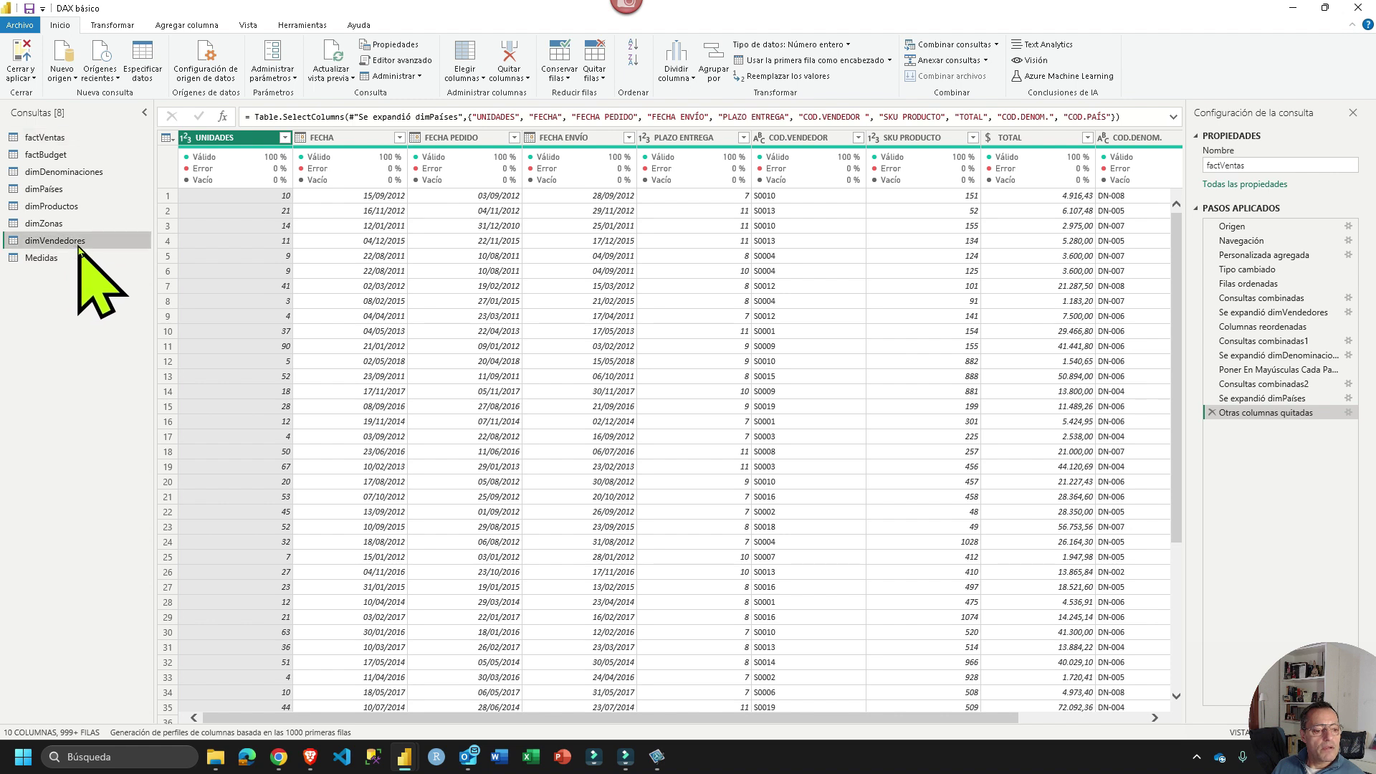
pyautogui.click(64, 194)
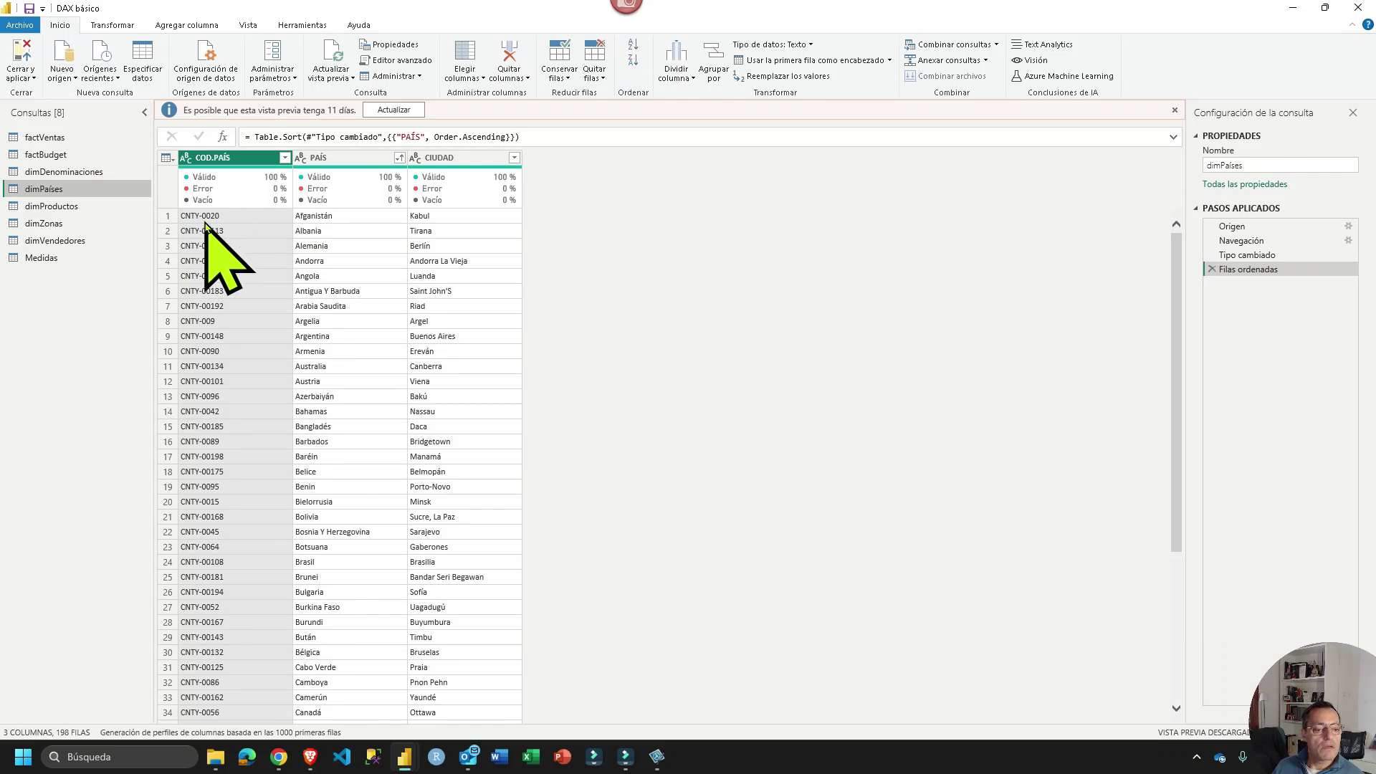
# Filter factVentas by COD.PAÍS to keep only CNTY-0020, searching the value list for 20
pyautogui.click(63, 140)
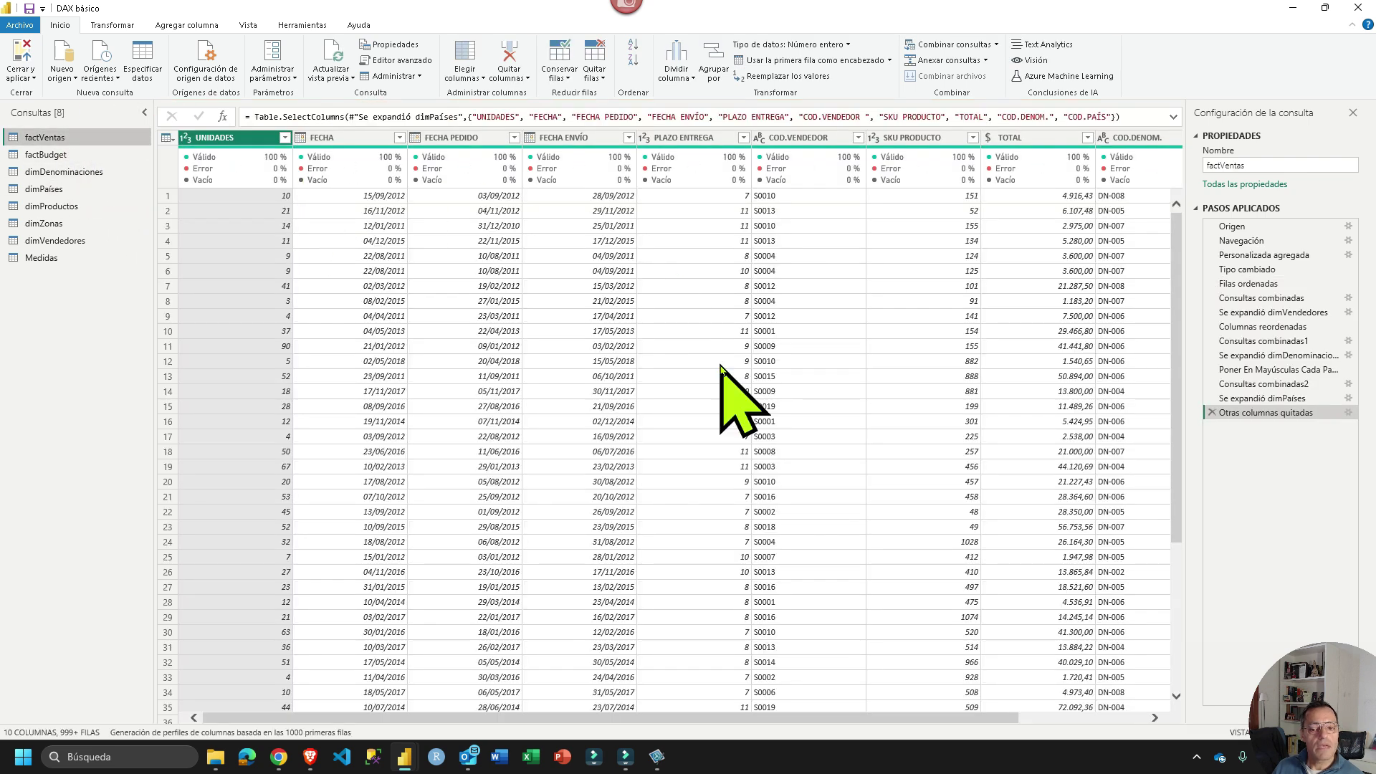
pyautogui.click(1055, 709)
pyautogui.click(1053, 716)
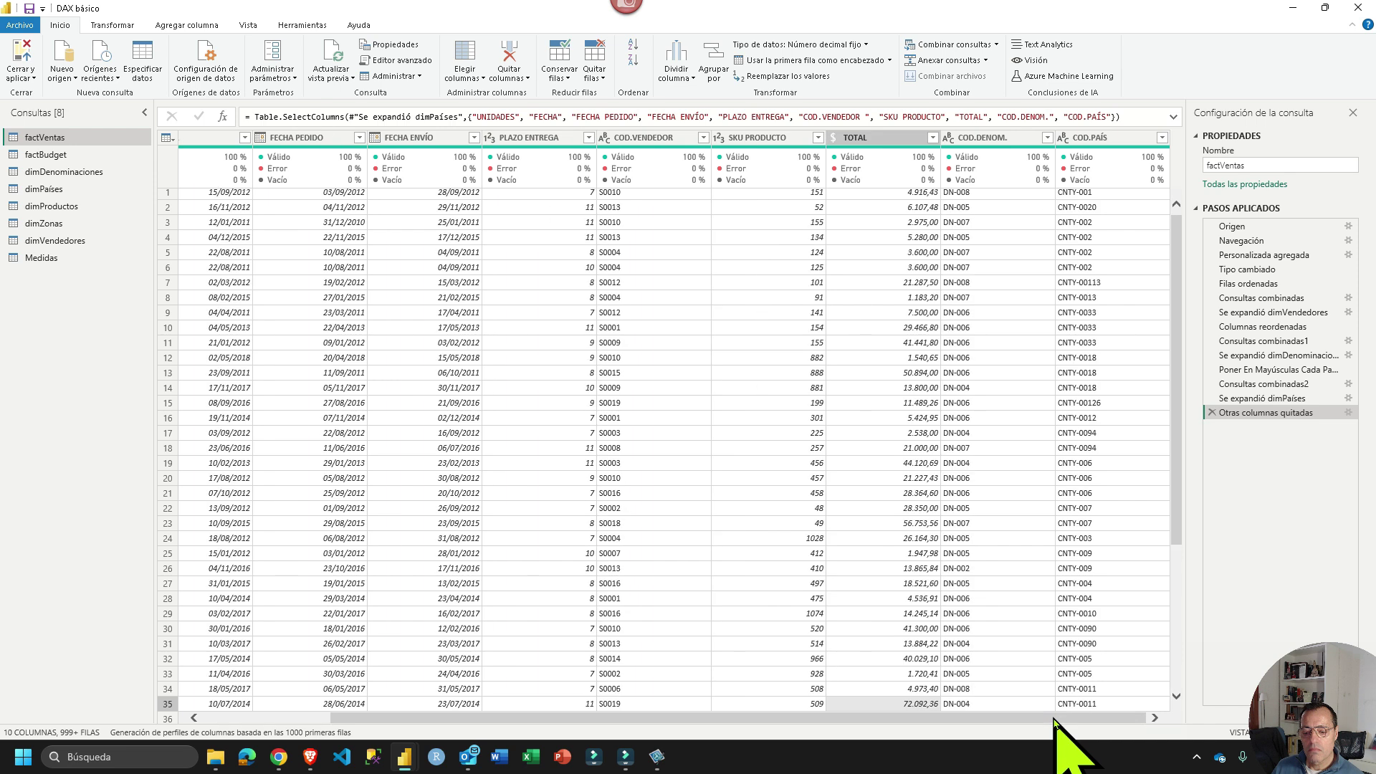
pyautogui.click(1162, 138)
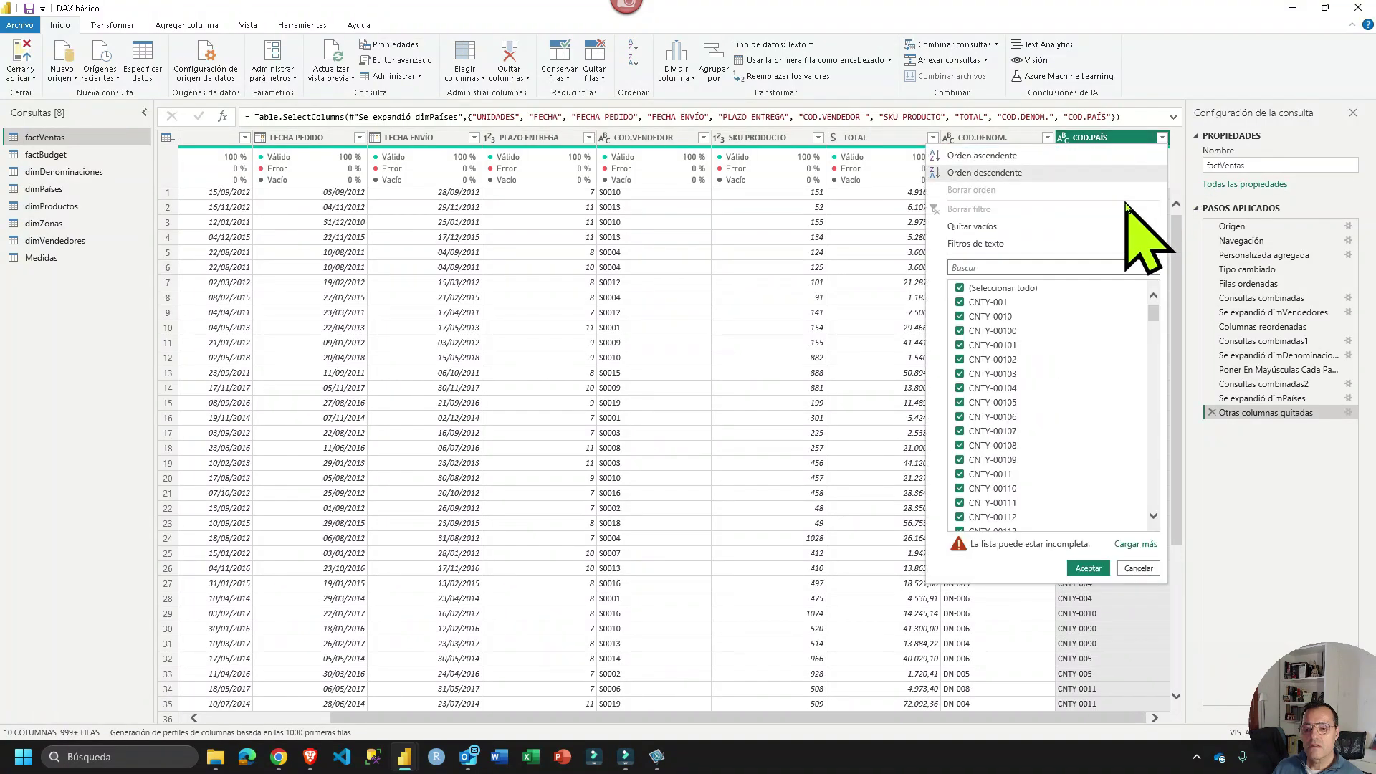
pyautogui.click(1023, 287)
pyautogui.scroll(-2, 1032, 357)
pyautogui.scroll(-4, 1032, 357)
pyautogui.scroll(-2, 1029, 357)
pyautogui.click(1003, 267)
pyautogui.write('20')
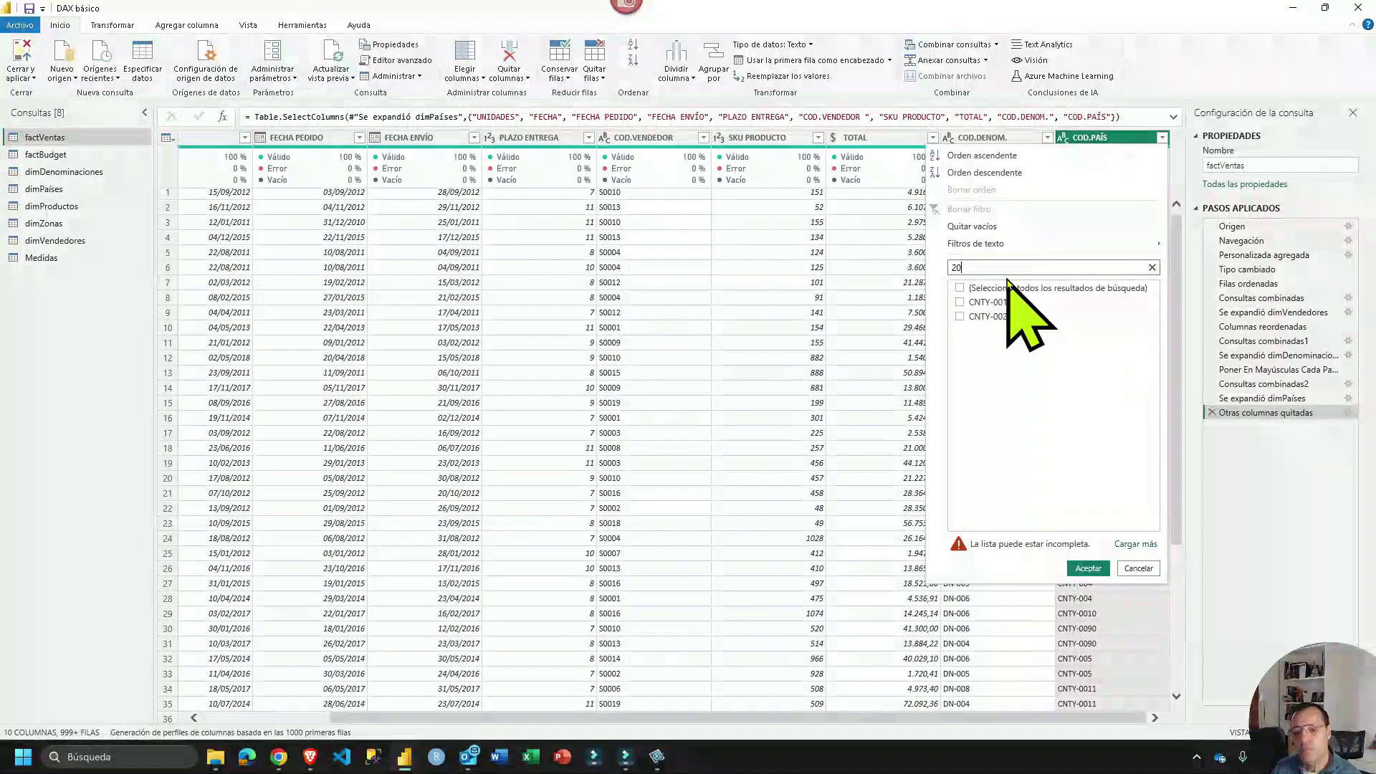
pyautogui.click(1088, 569)
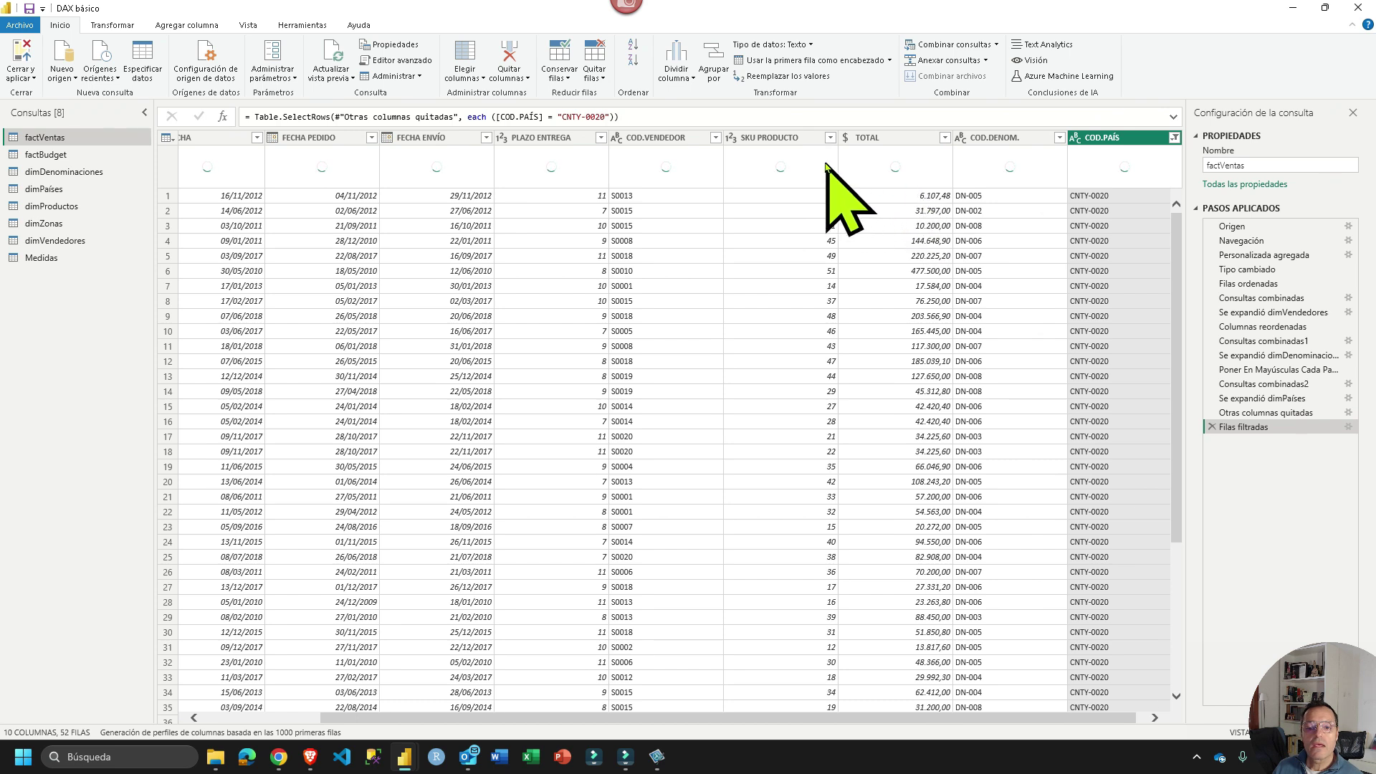
# Filter the COD.VENDEDOR column of factVentas to keep only S0001
pyautogui.click(716, 139)
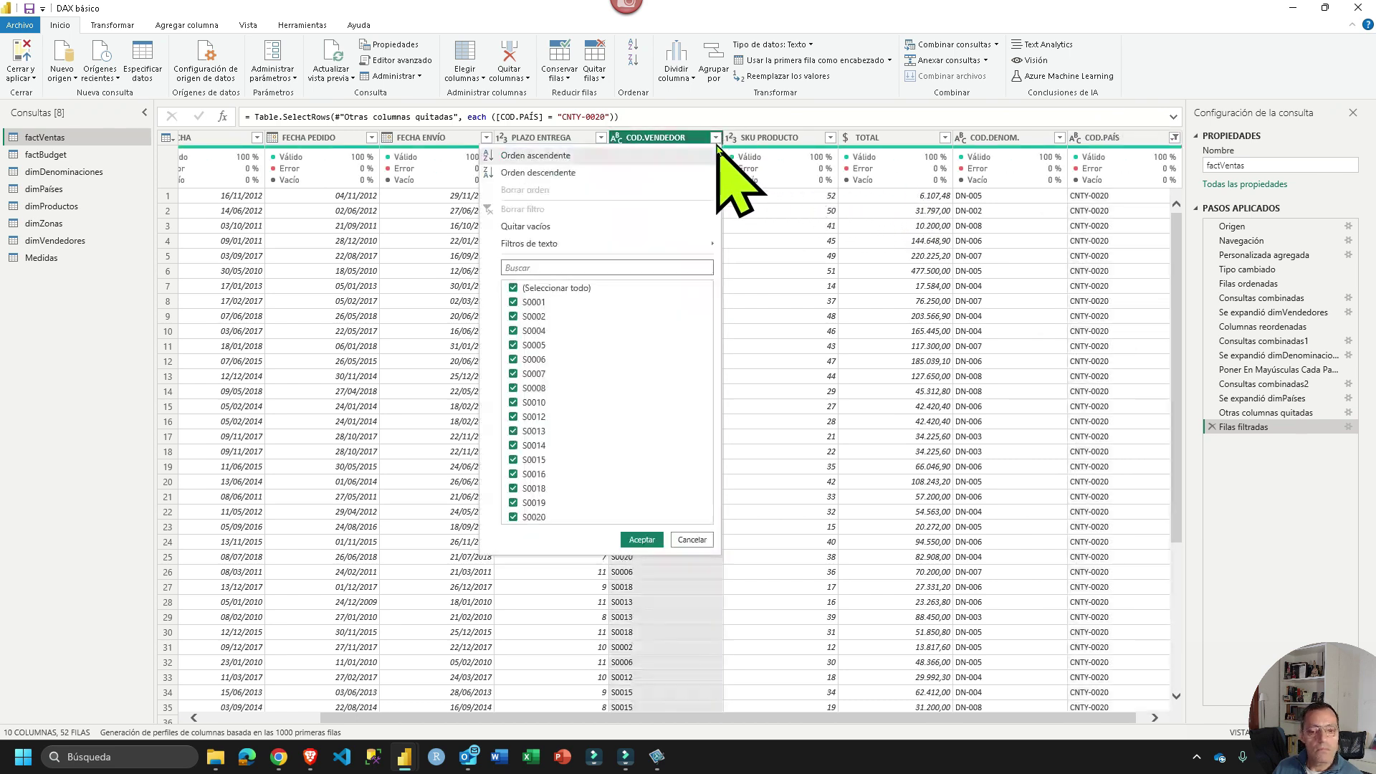
pyautogui.click(549, 289)
pyautogui.click(543, 303)
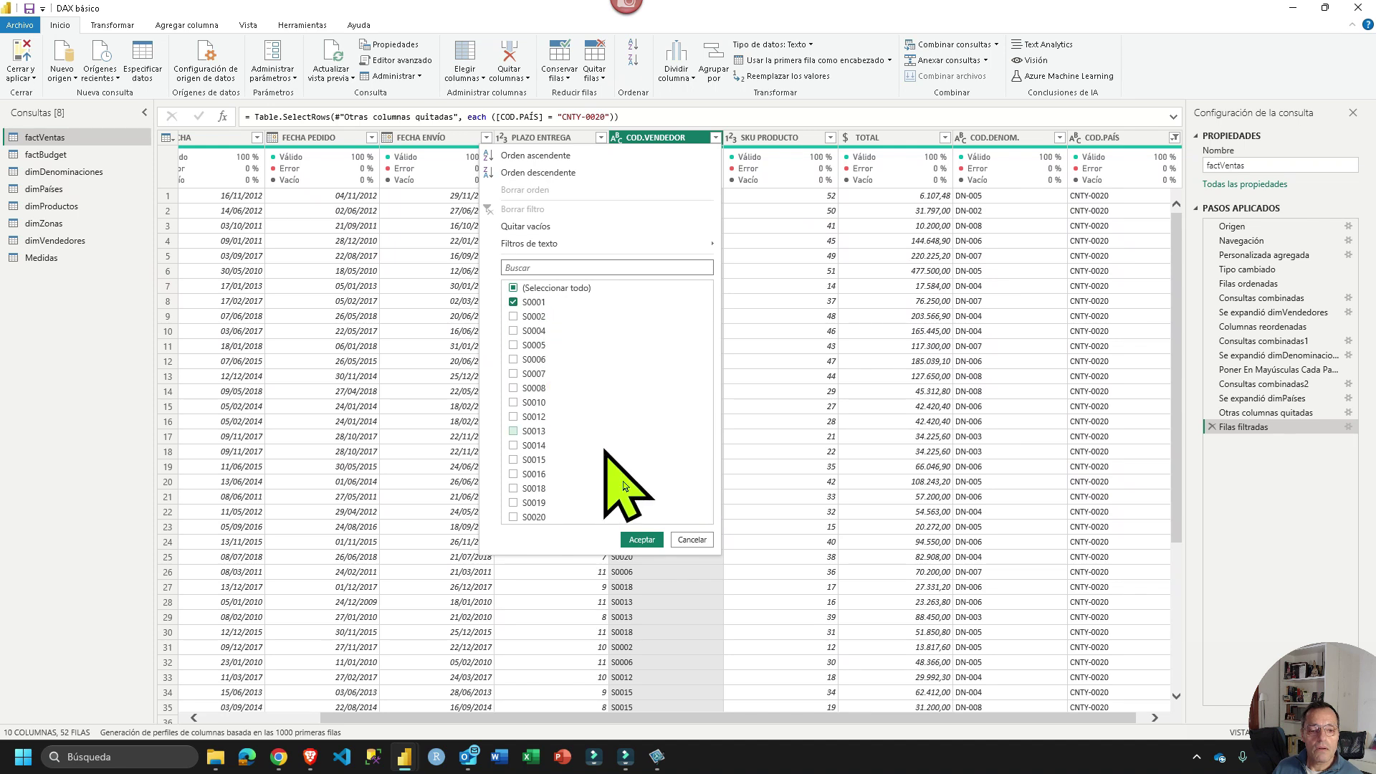
pyautogui.click(642, 540)
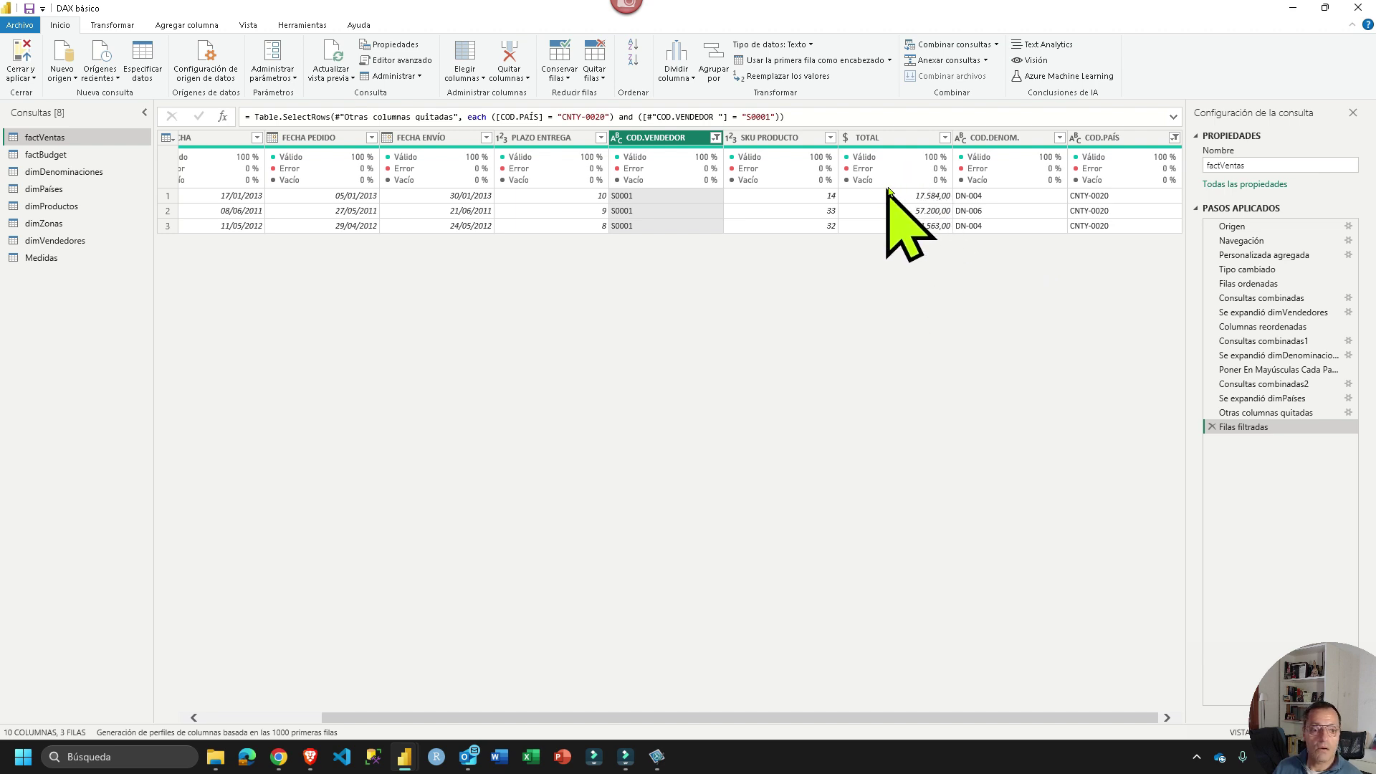
# Calculate the sum of the TOTAL column for the filtered factVentas rows
pyautogui.click(883, 137)
pyautogui.click(111, 26)
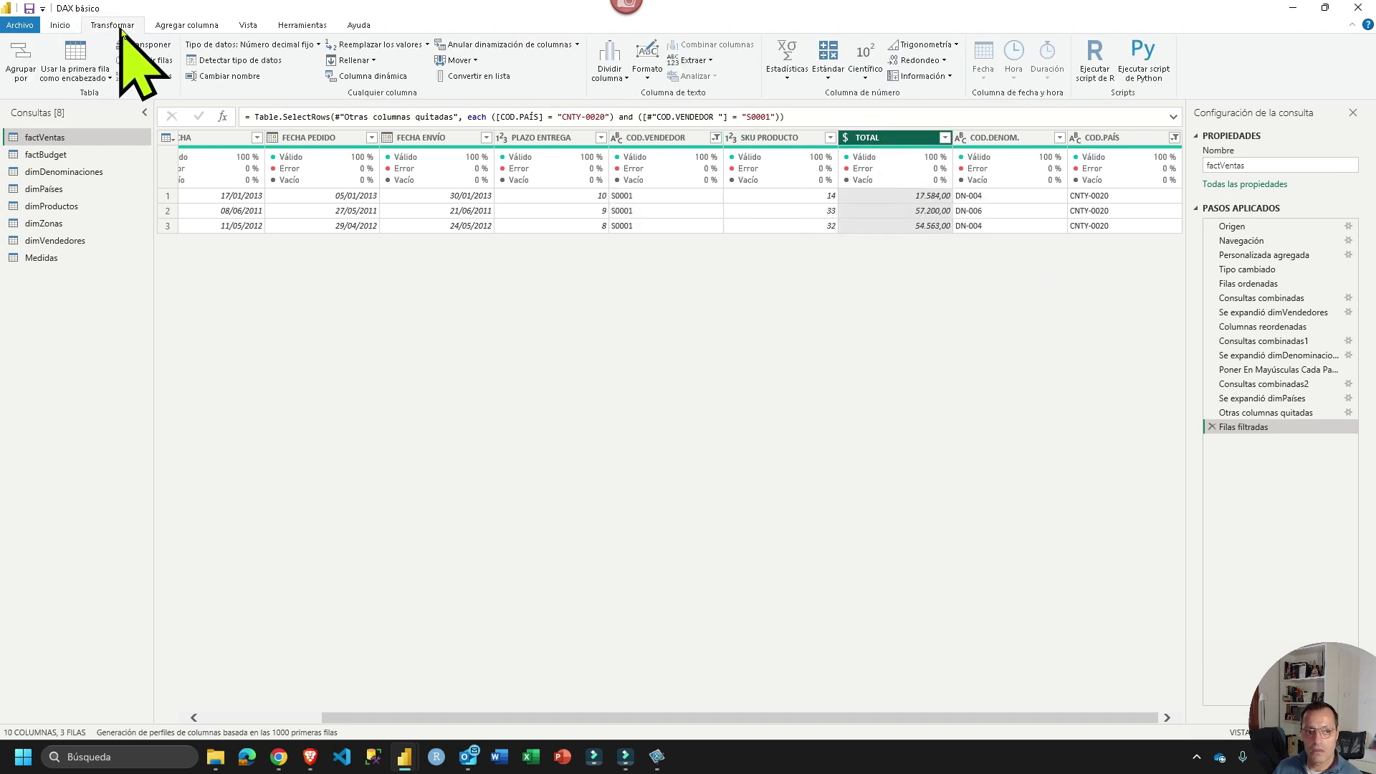
pyautogui.click(787, 72)
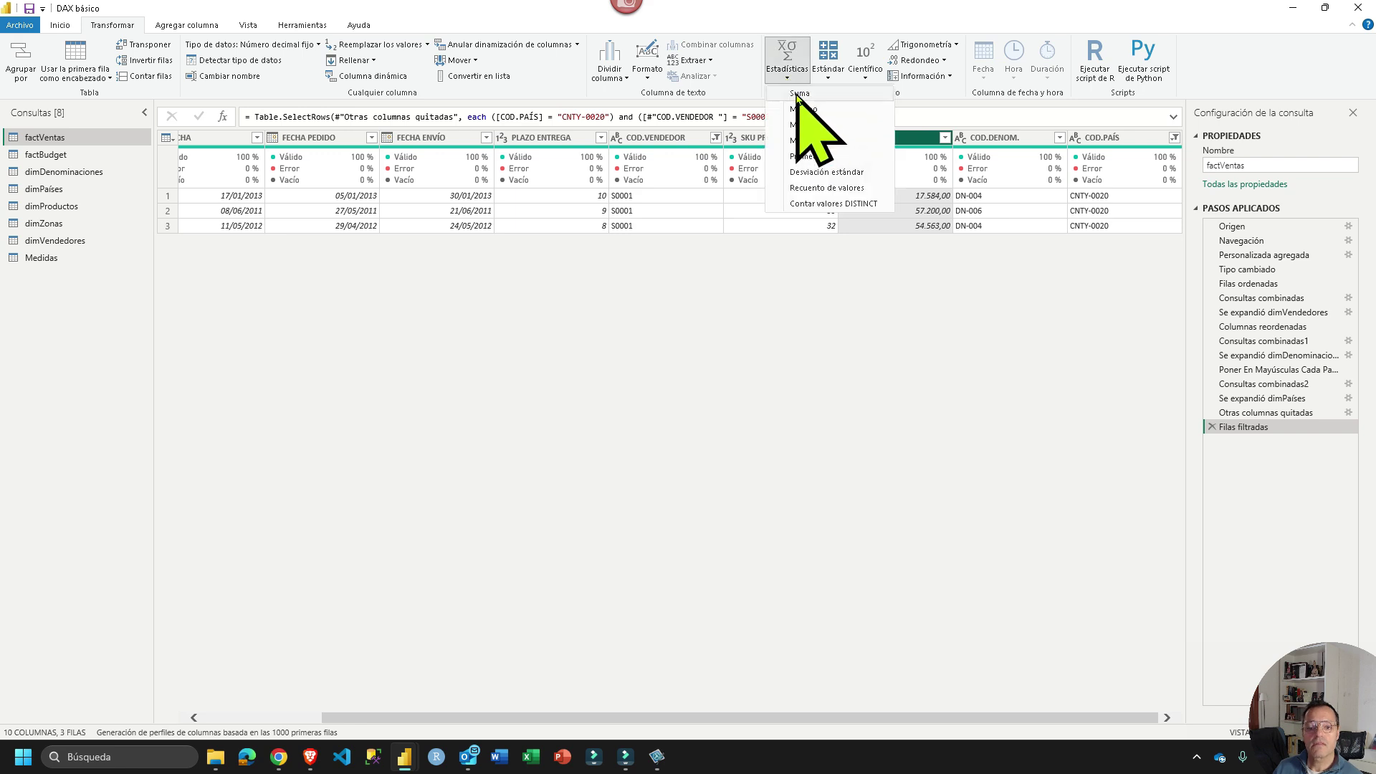
pyautogui.click(798, 100)
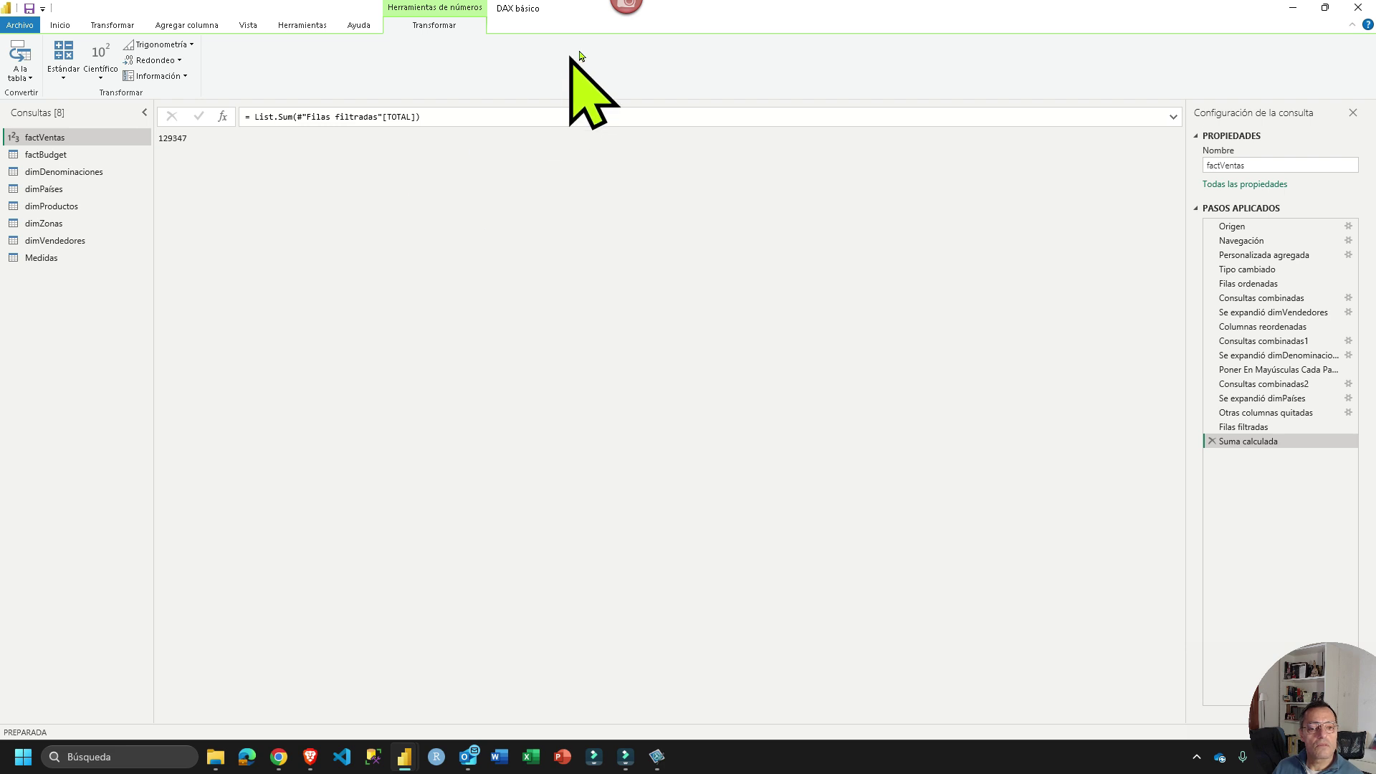
# Capture the calculated sum with Snagit as a reference, enlarge it in the editor and minimize that window
pyautogui.click(621, 19)
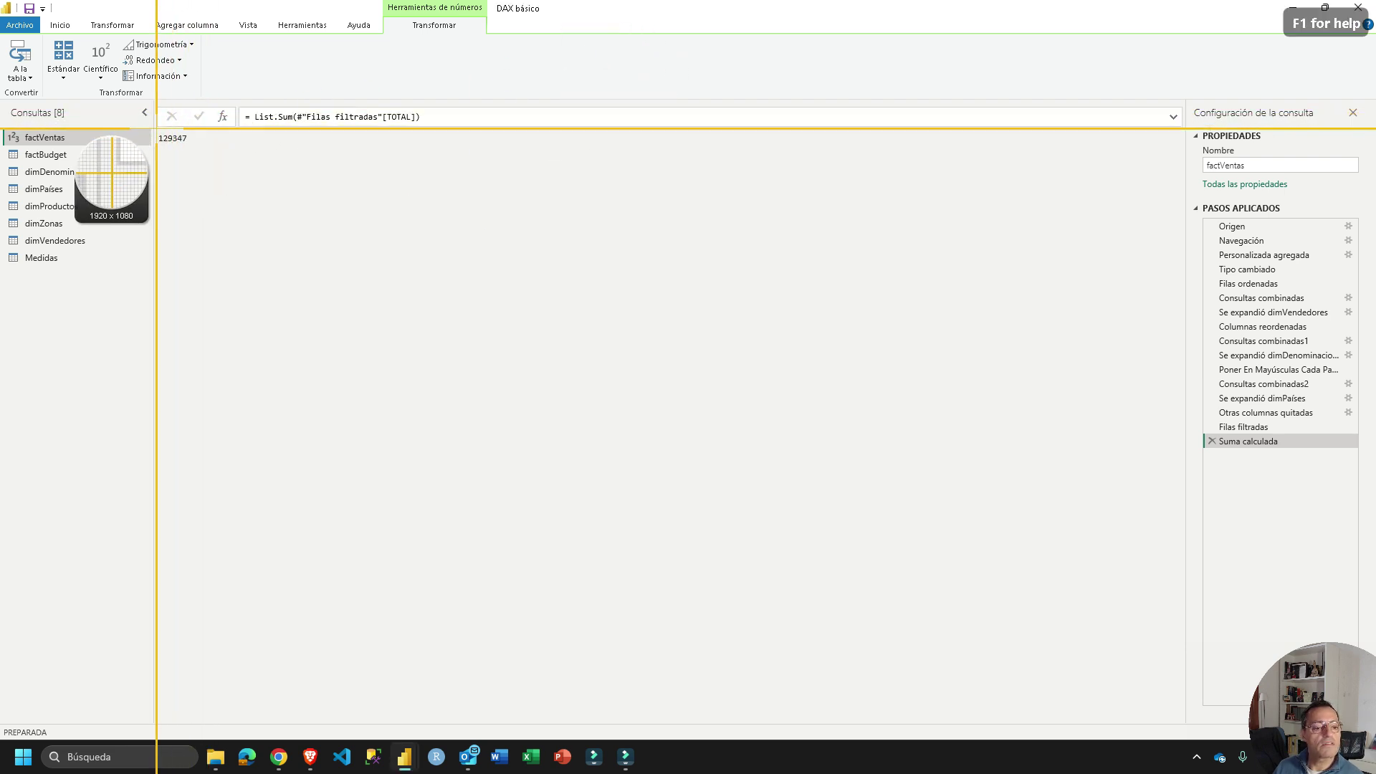
pyautogui.moveTo(144, 124); pyautogui.dragTo(242, 157)
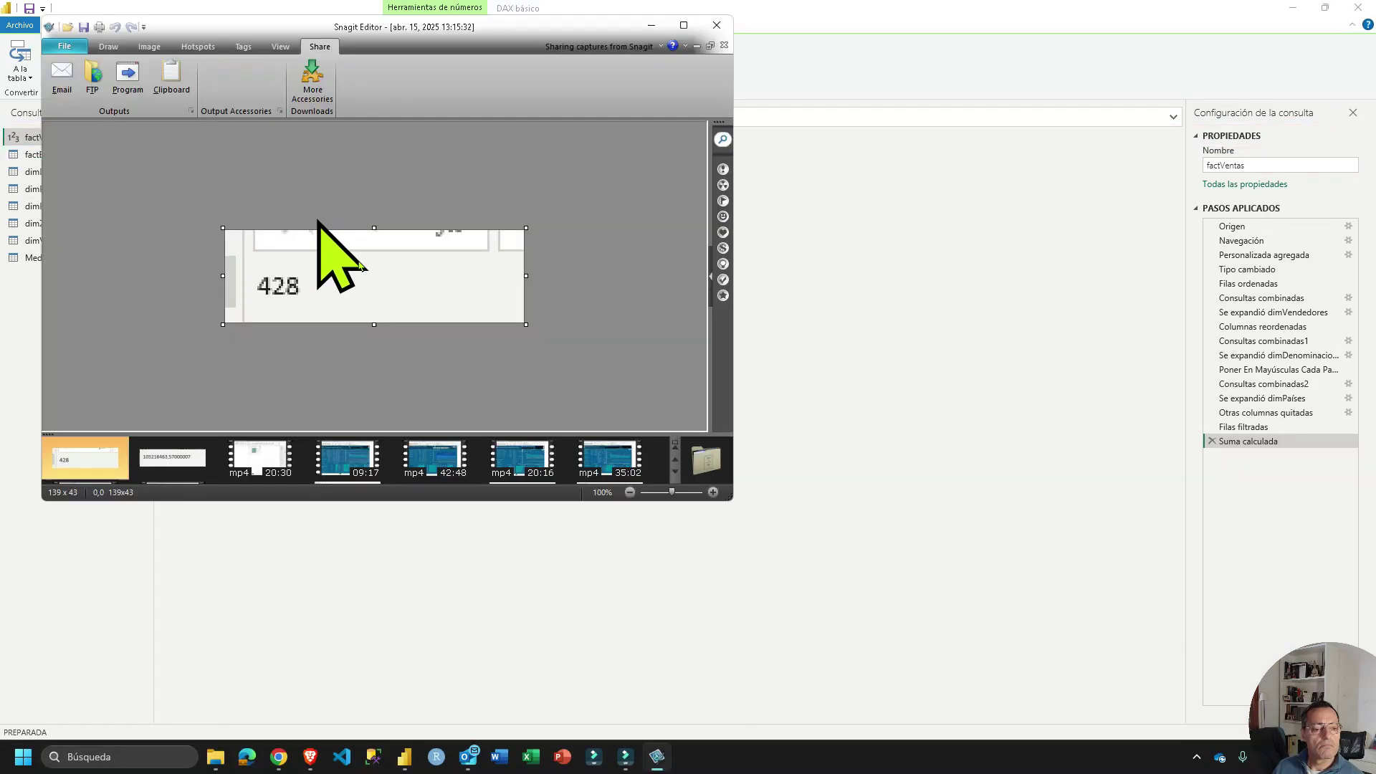
pyautogui.scroll(4, 501, 363)
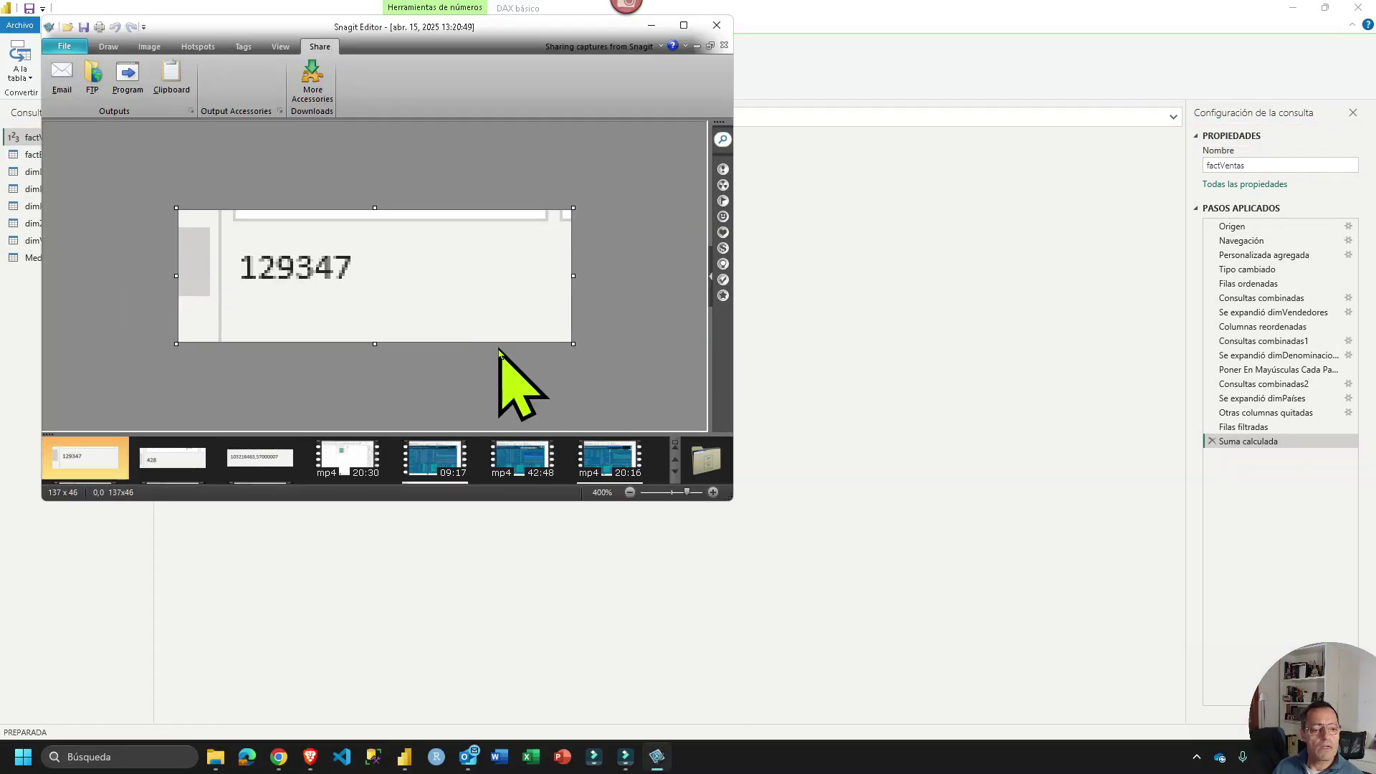
pyautogui.click(650, 27)
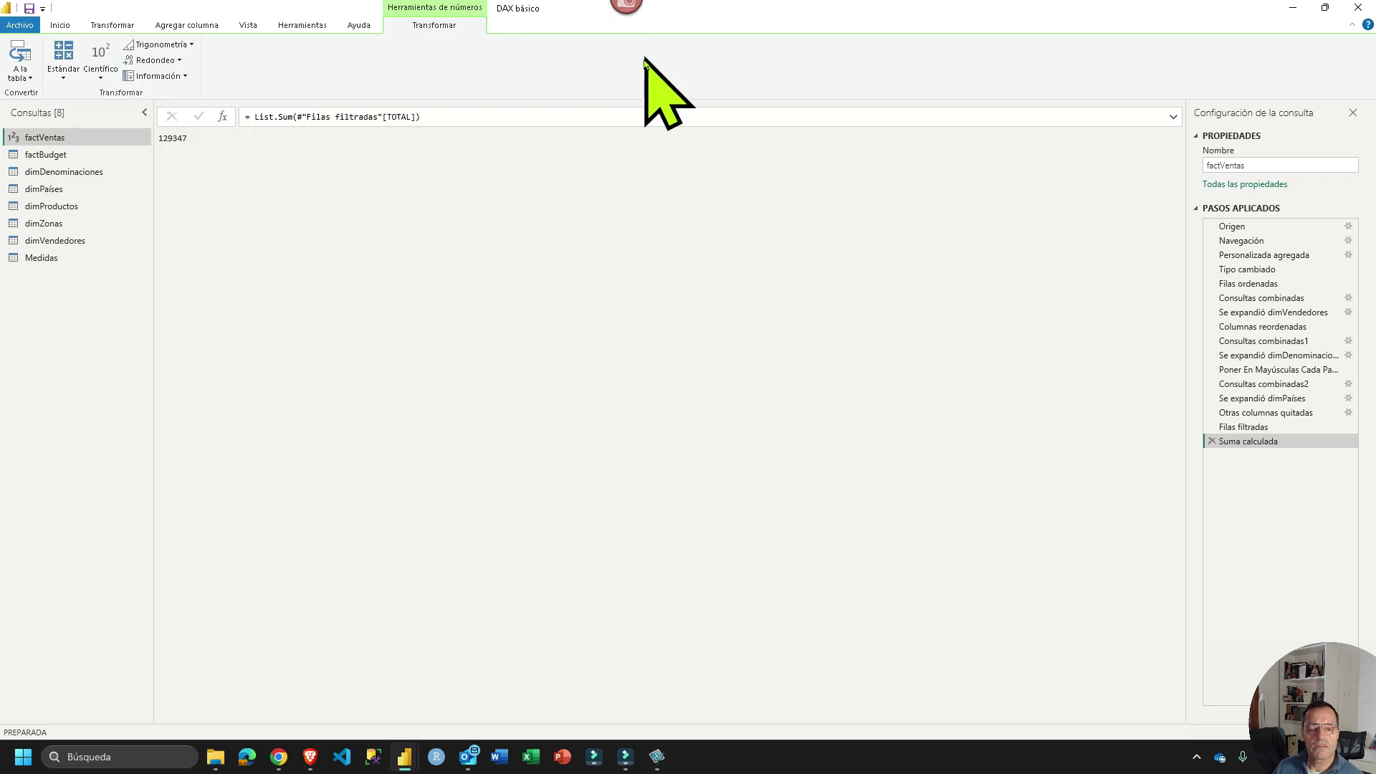
# Delete the Suma calculada and Filas filtradas steps from factVentas, then close Power Query and apply the changes
pyautogui.click(1211, 441)
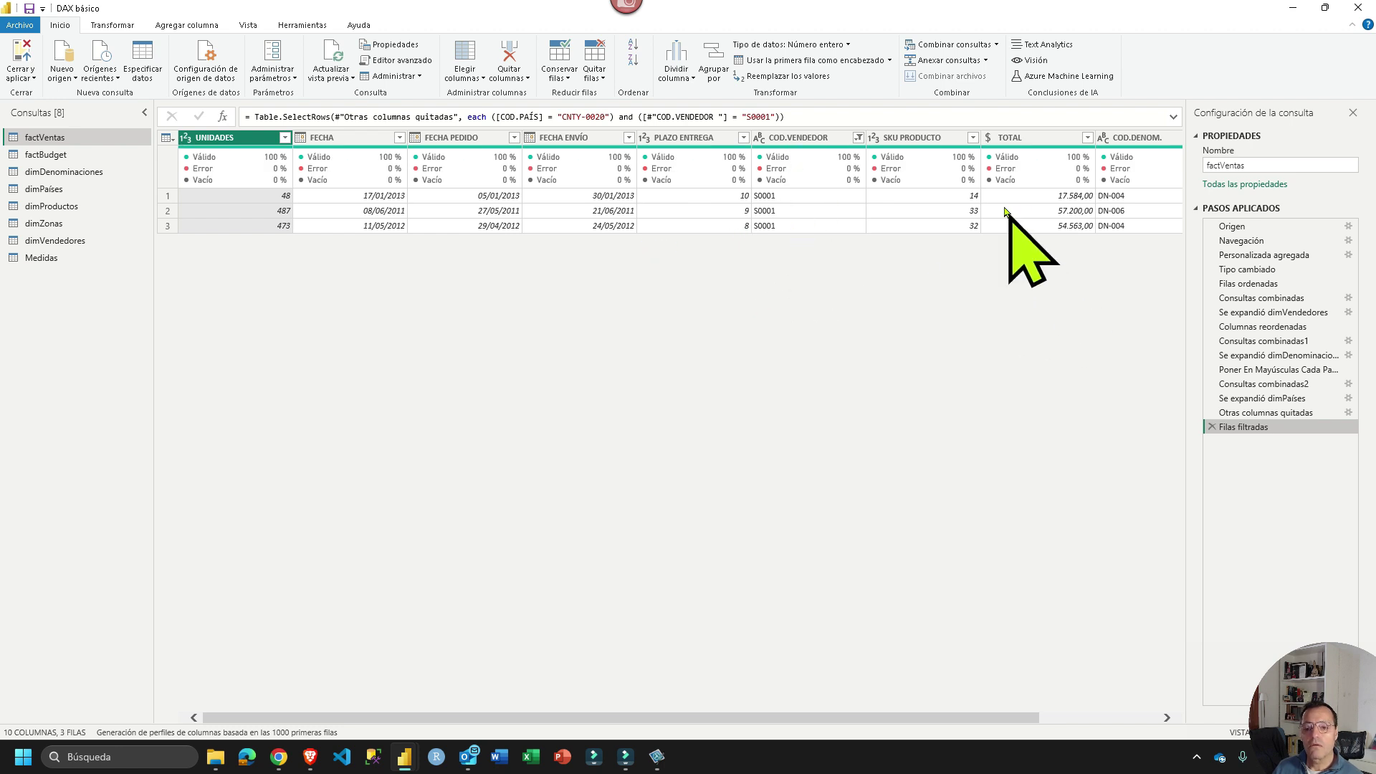
pyautogui.click(1121, 717)
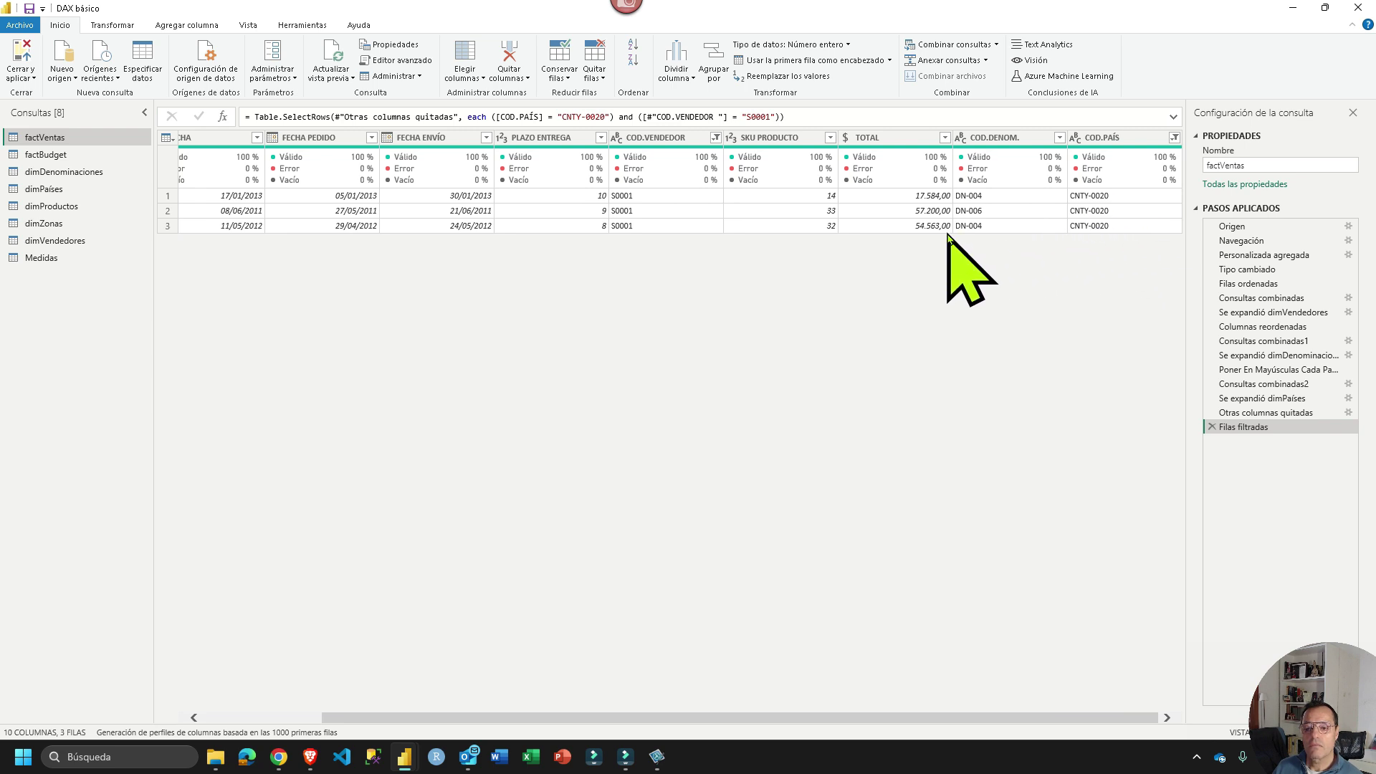
pyautogui.click(80, 172)
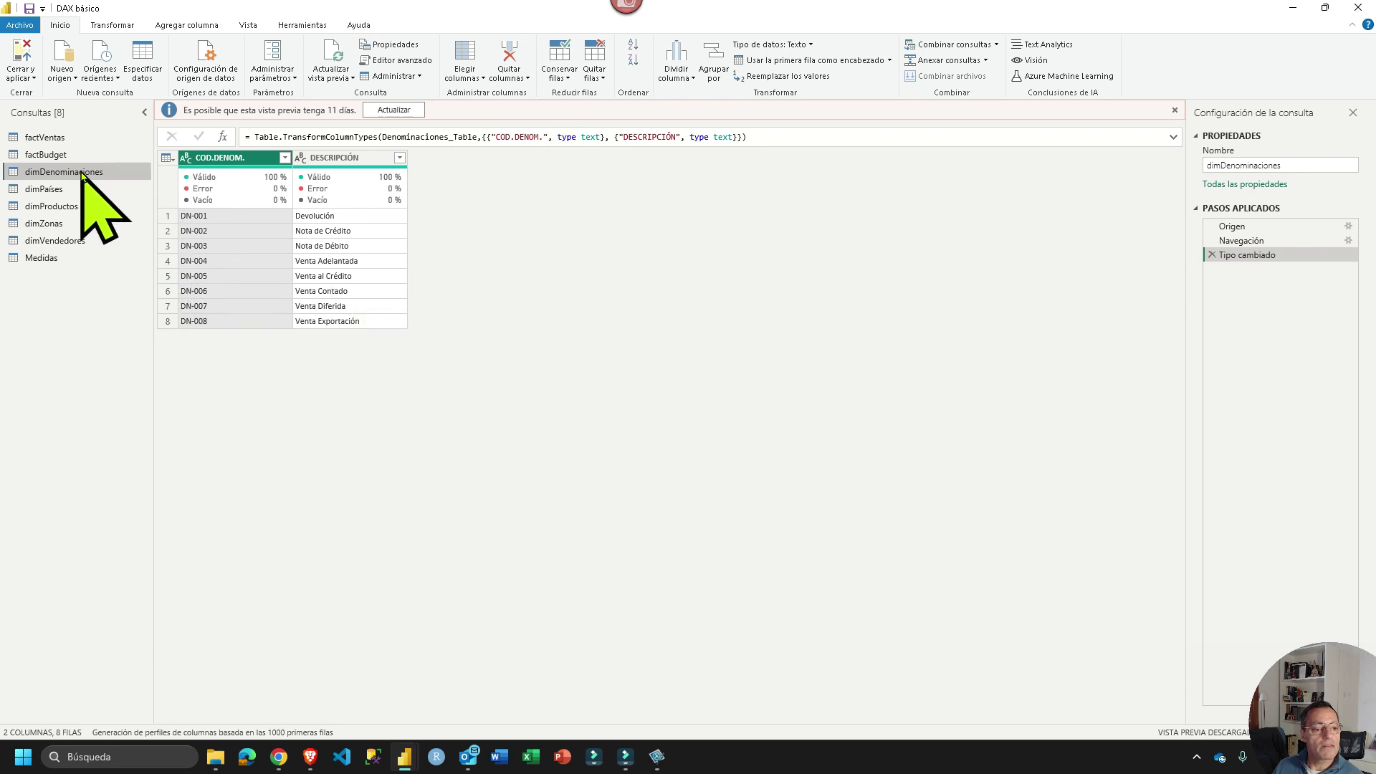
pyautogui.click(45, 137)
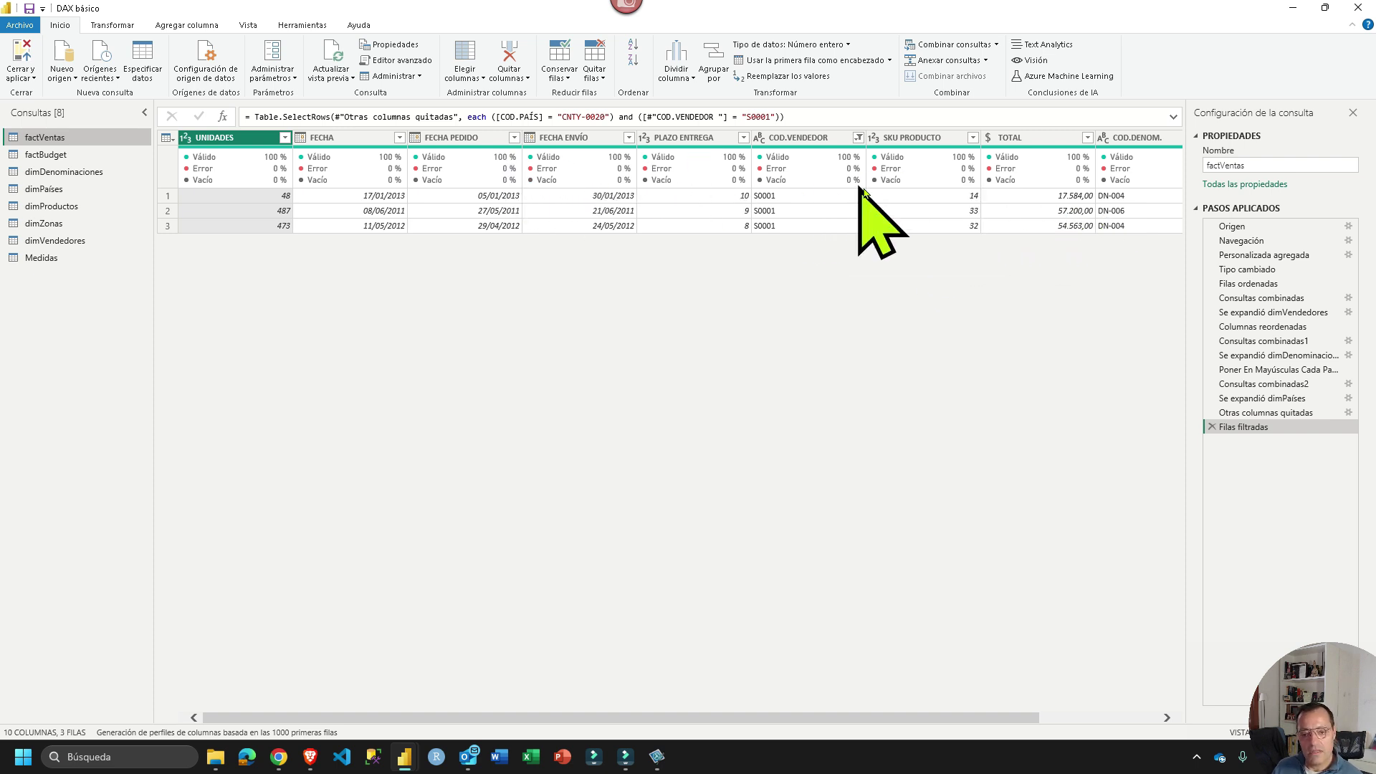
pyautogui.click(1212, 427)
pyautogui.click(18, 51)
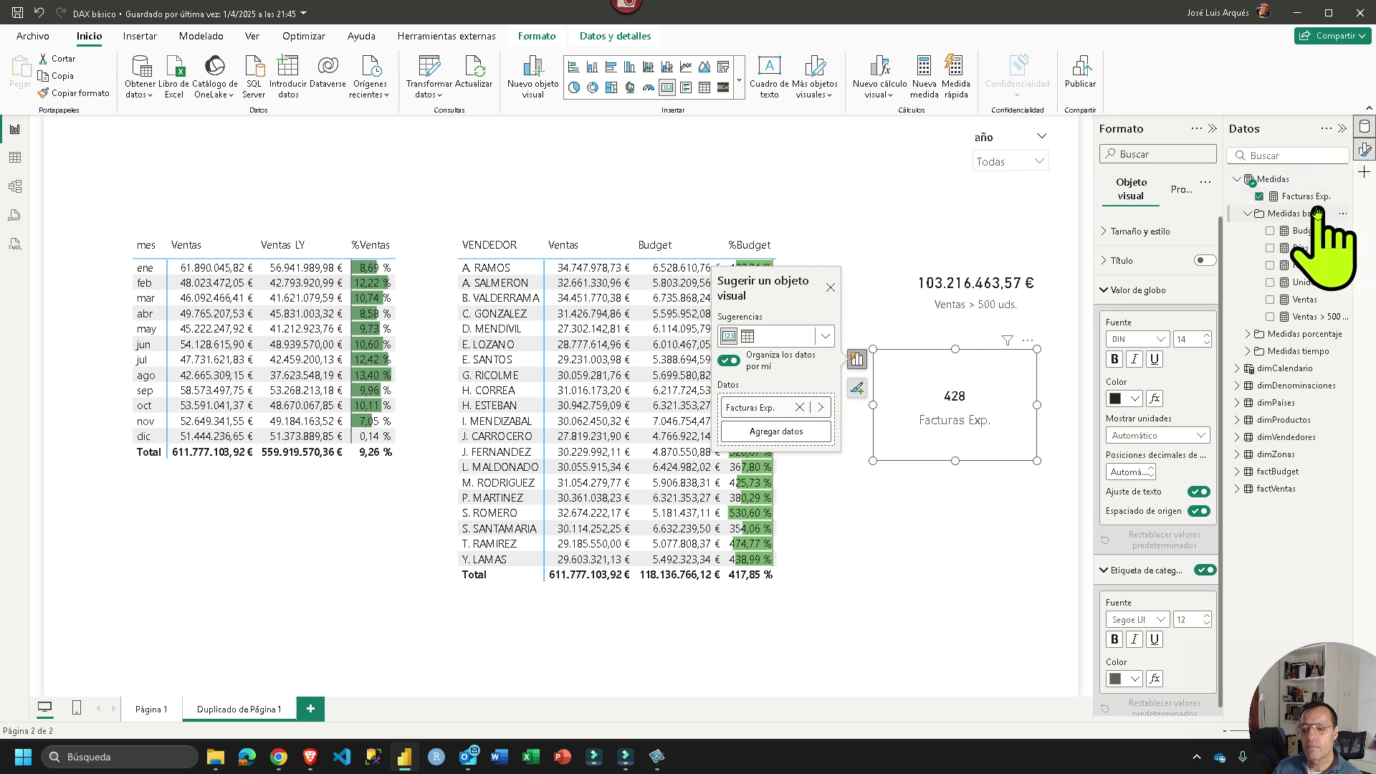
# Create a measure in the Medidas table named for the seller's Afghanistan sales and start its formula with SUMX
pyautogui.click(1343, 181)
pyautogui.press('Escape')
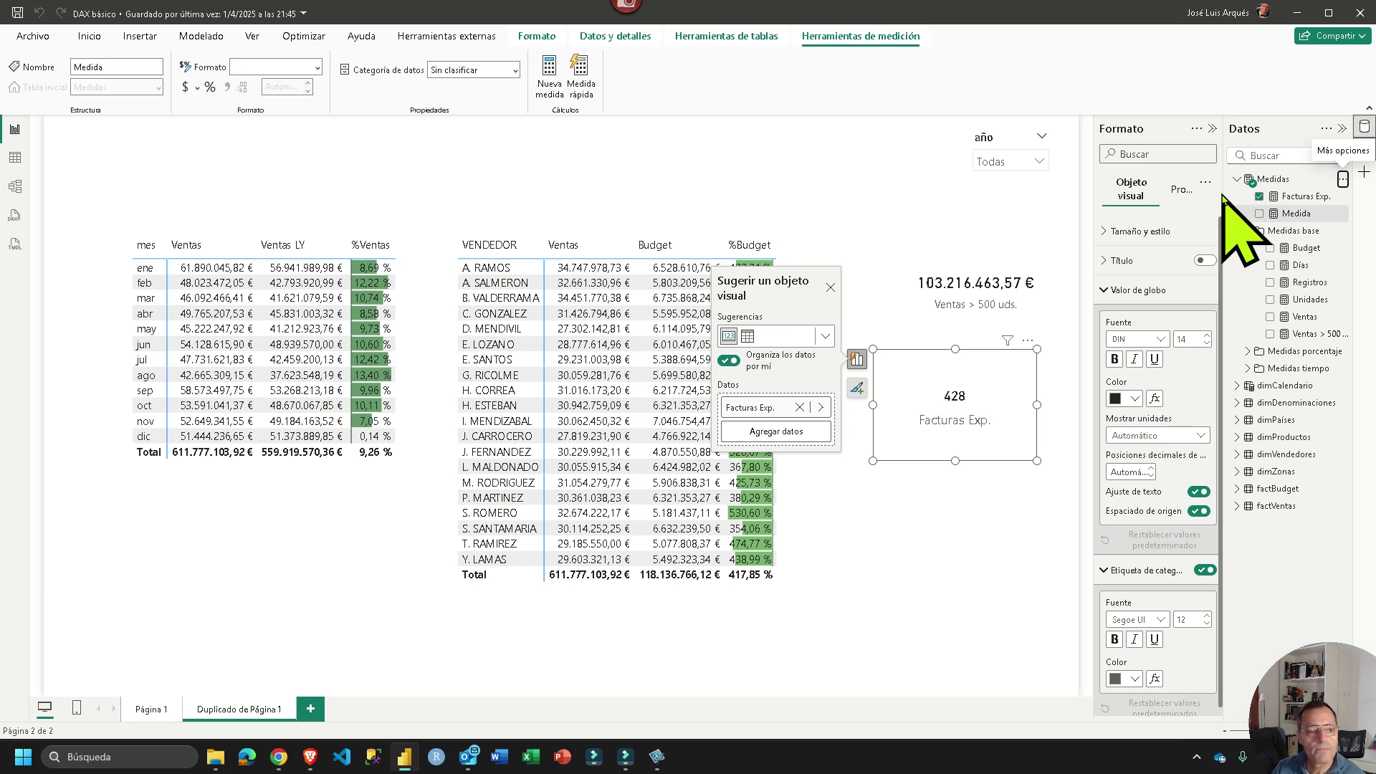
pyautogui.write('Ventas S.Romero Afg. =')
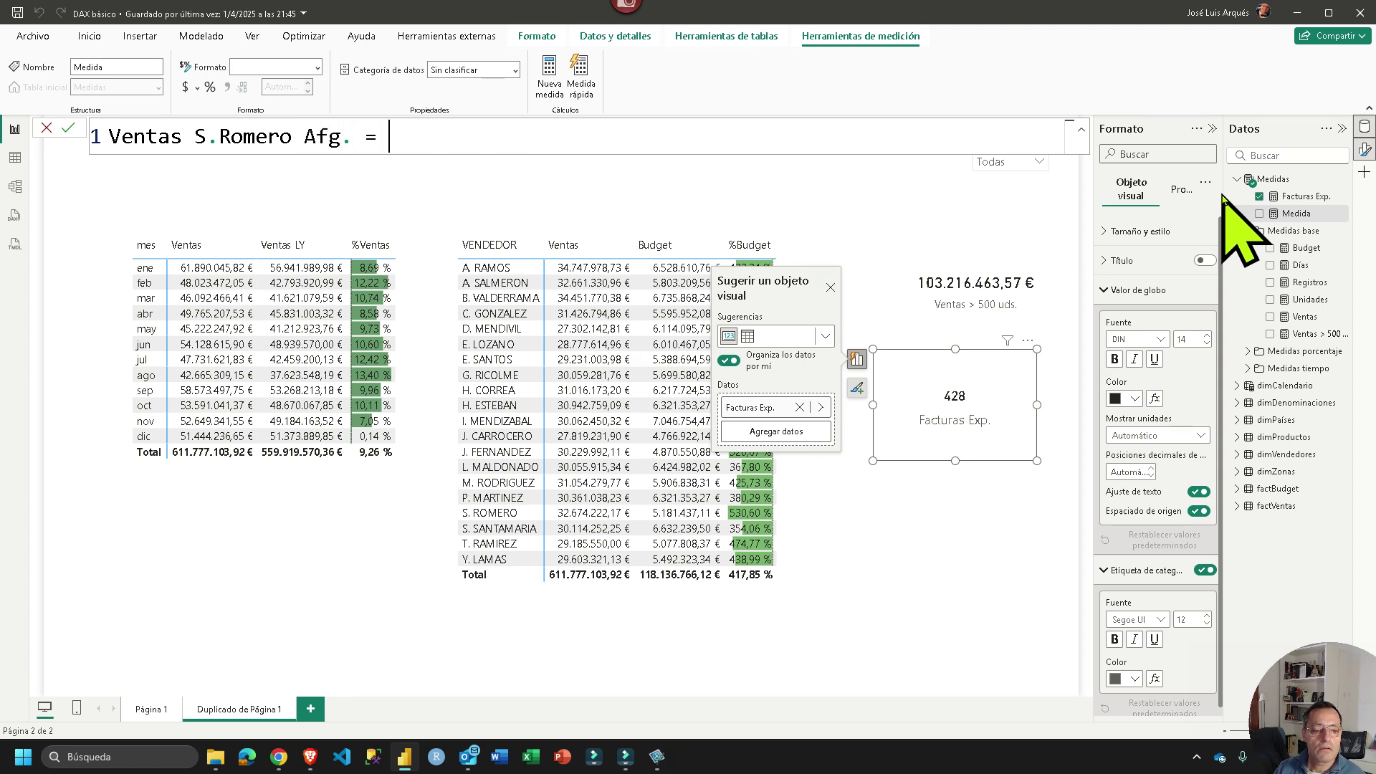
pyautogui.hotkey('shift', 'Return')
pyautogui.write('SUM')
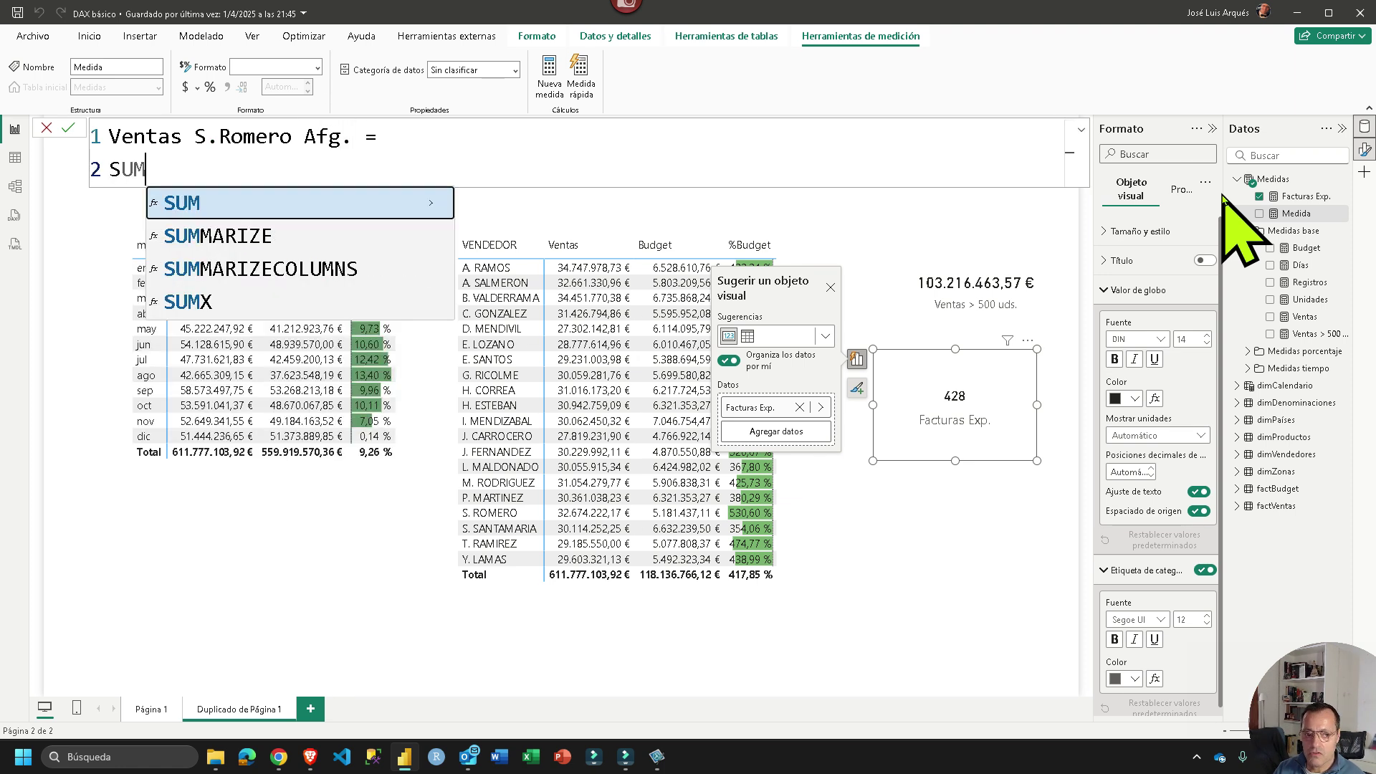
pyautogui.write('X(')
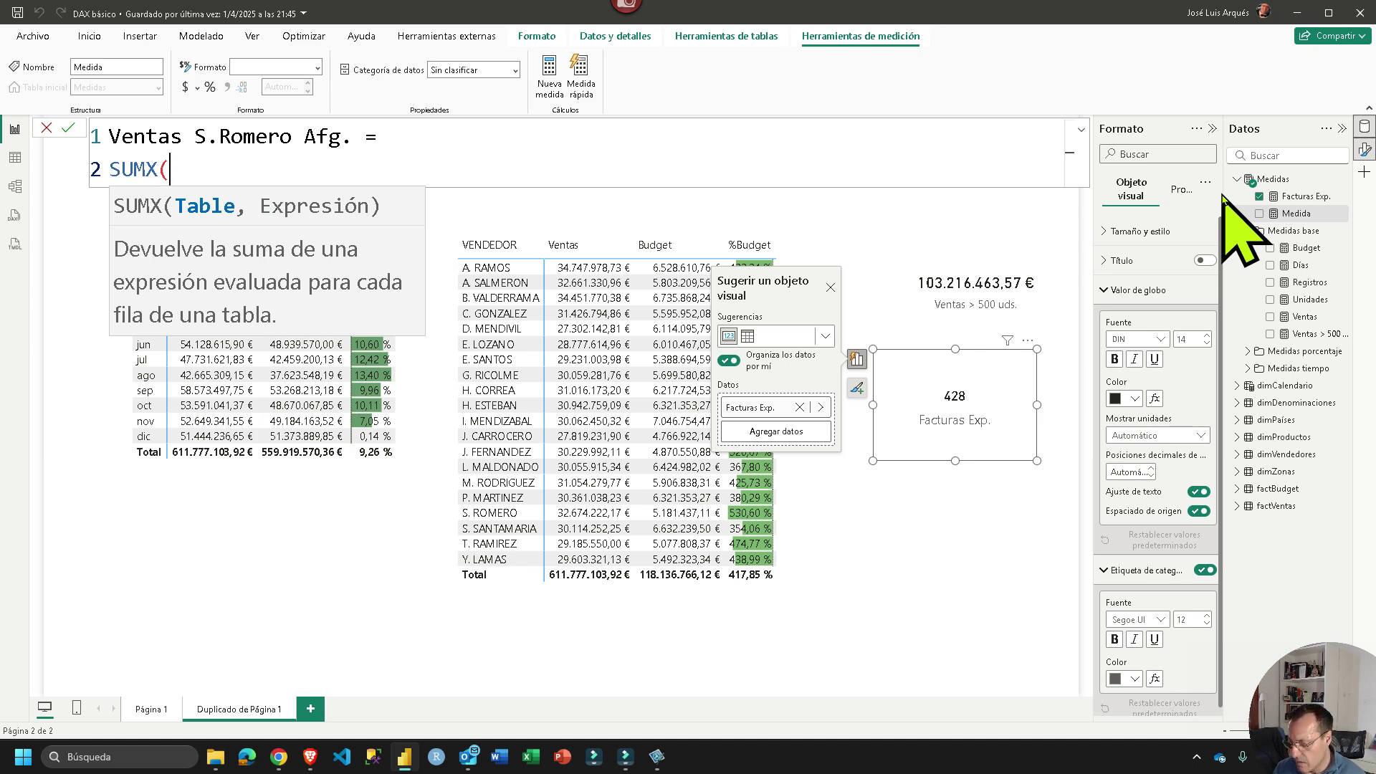
# Add a FILTER over factVentas as the table argument of SUMX, on indented lines
pyautogui.hotkey('shift', 'Return')
pyautogui.write('FI')
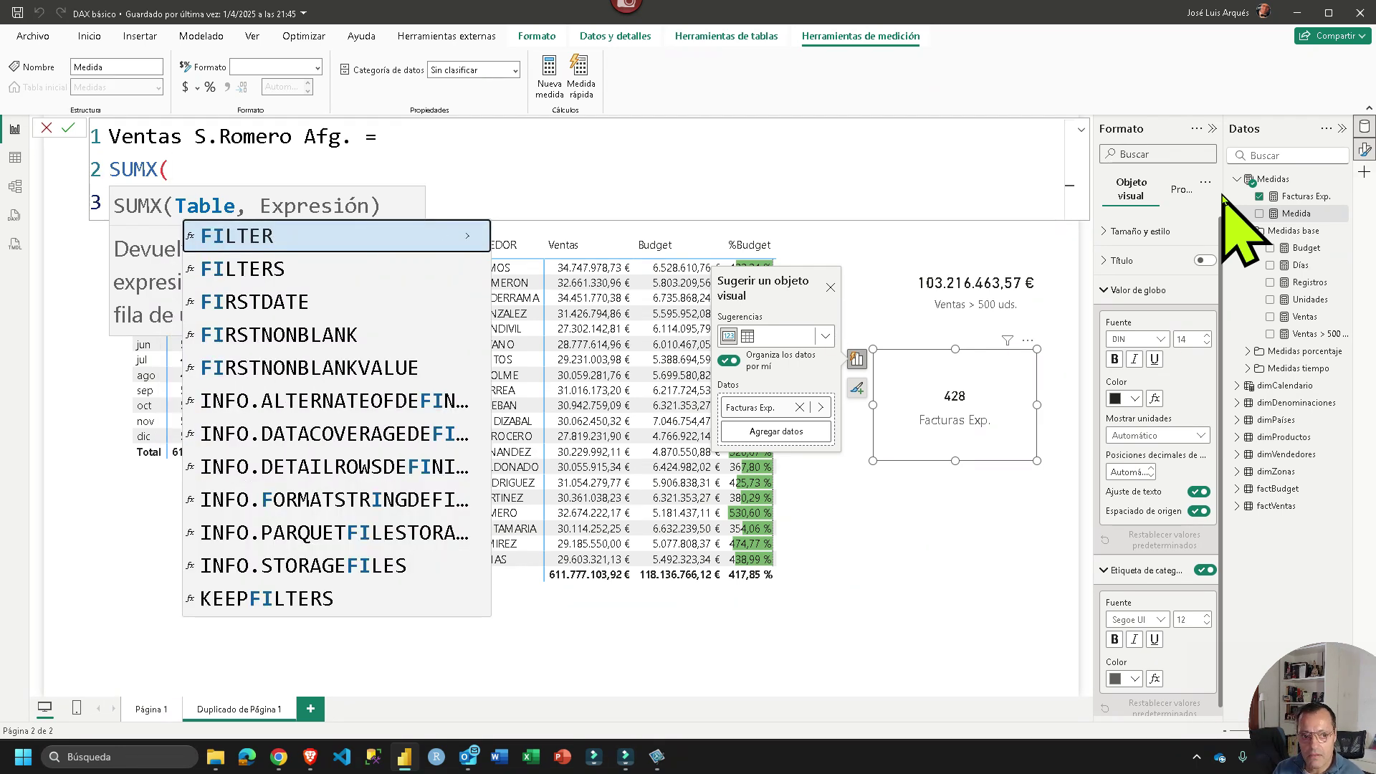
pyautogui.press('Escape')
pyautogui.press('Escape')
pyautogui.write('LTER(')
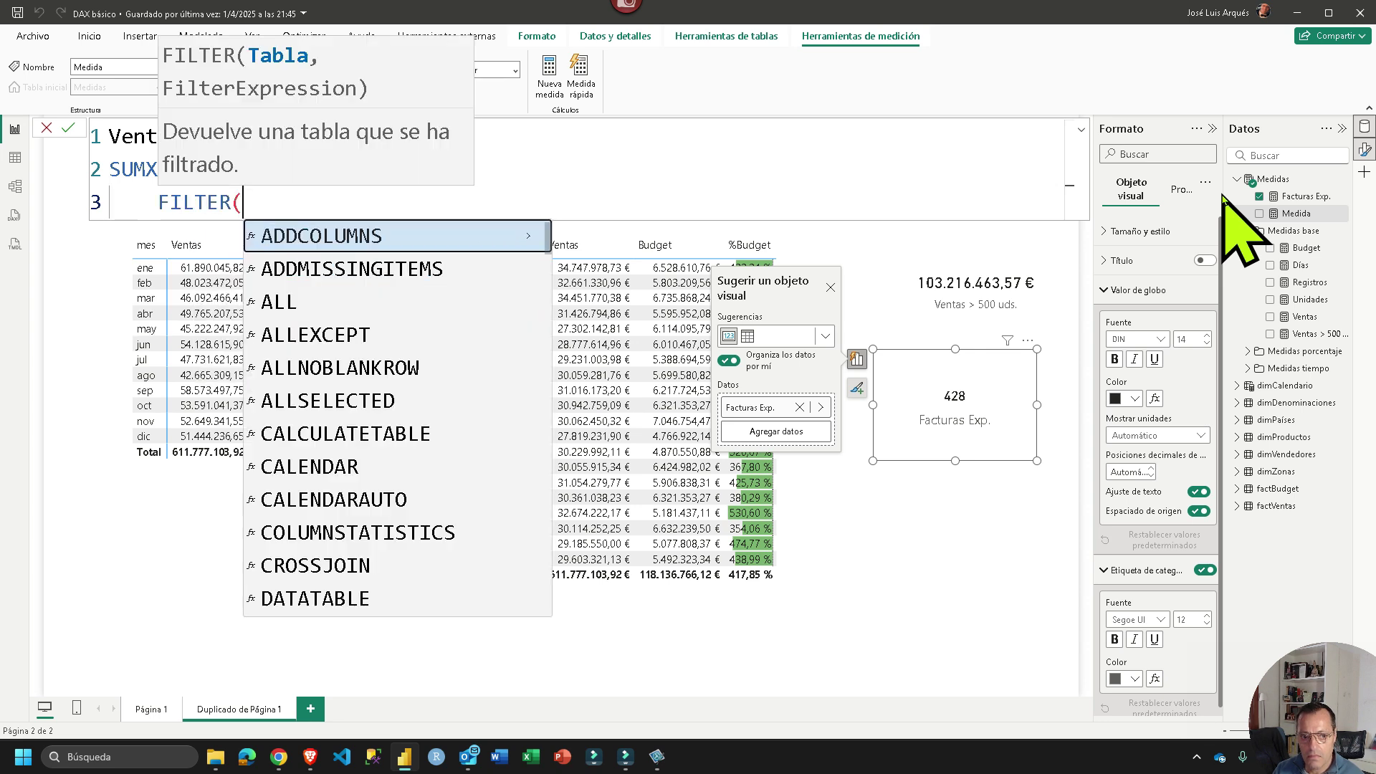
pyautogui.hotkey('shift', 'Return')
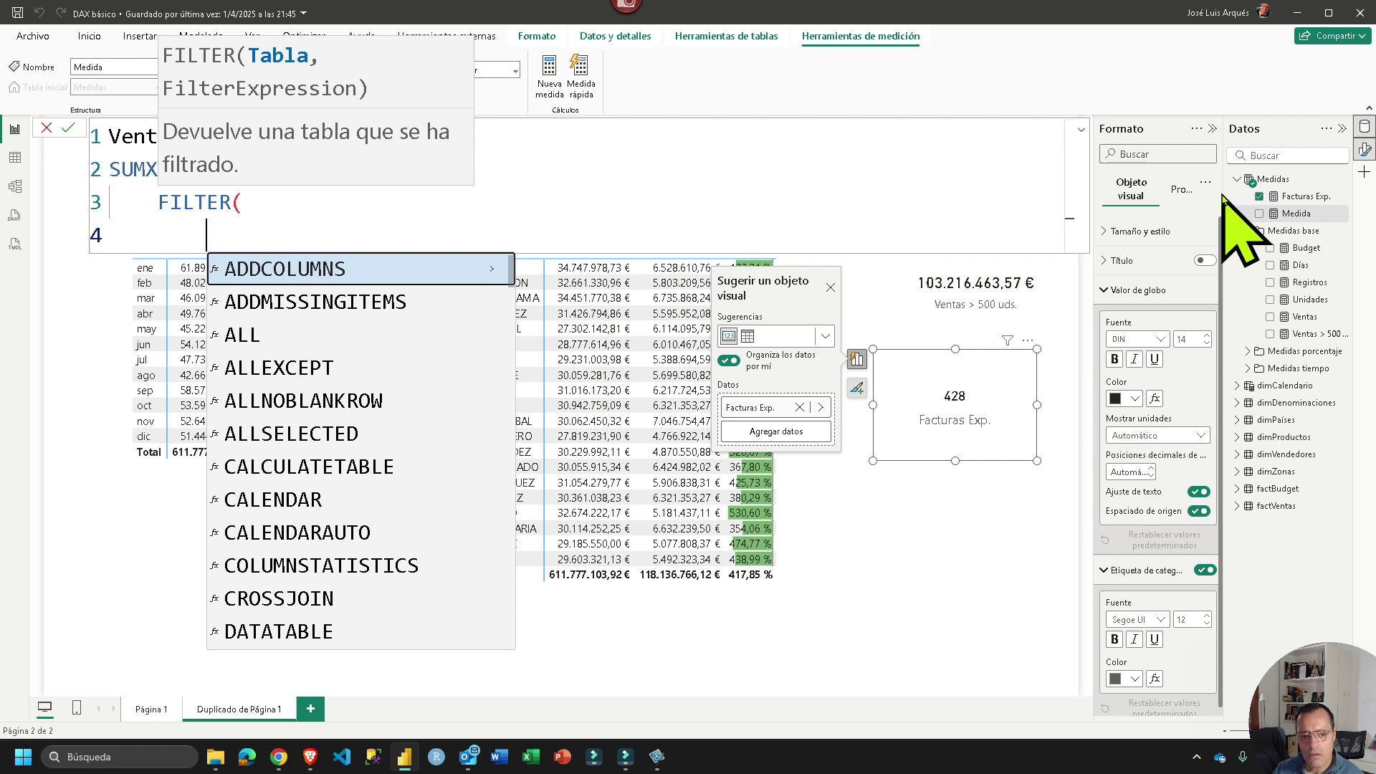
pyautogui.write('factVentas')
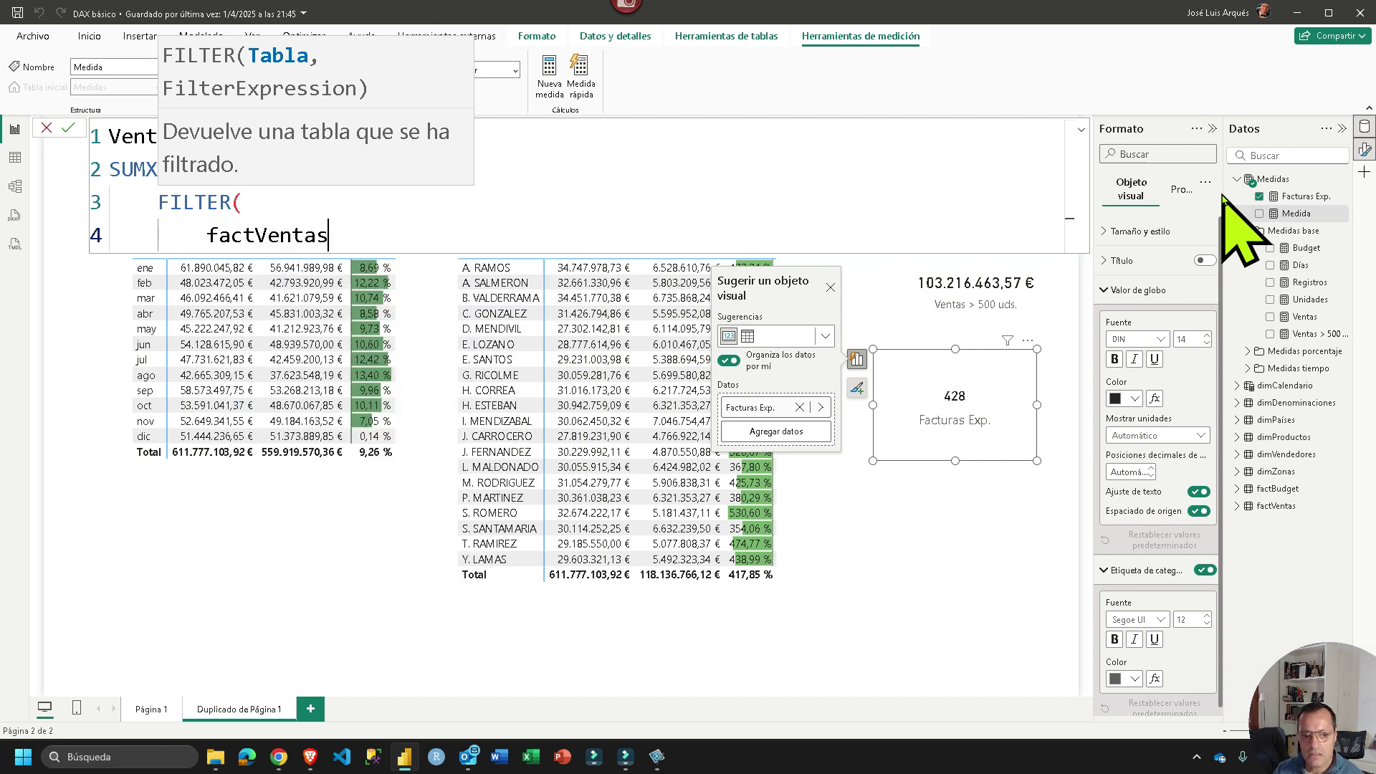
pyautogui.write(',')
pyautogui.hotkey('shift', 'Return')
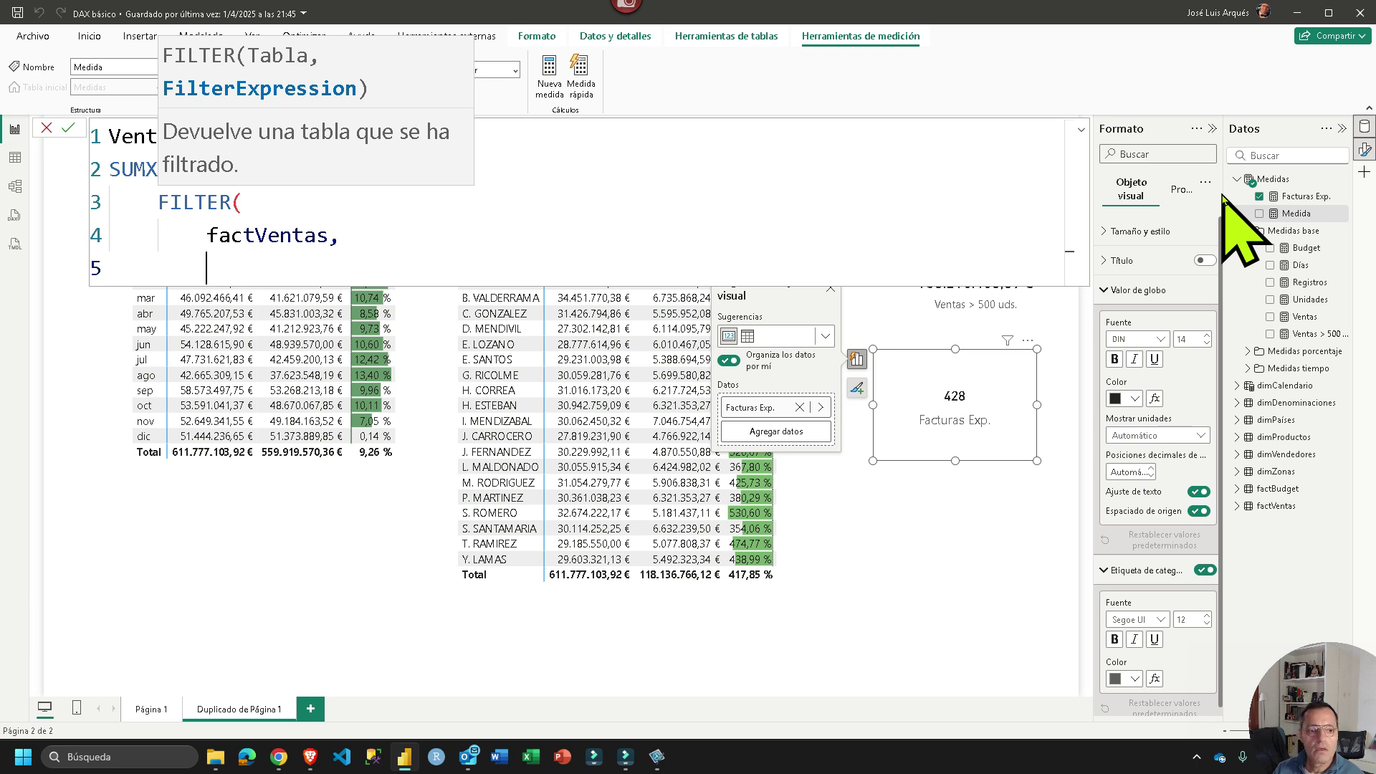
# Enter the filter condition factVentas[COD.PAÍS]="CNTY-0020" and wrap it as the first argument of an AND function
pyautogui.write('pa')
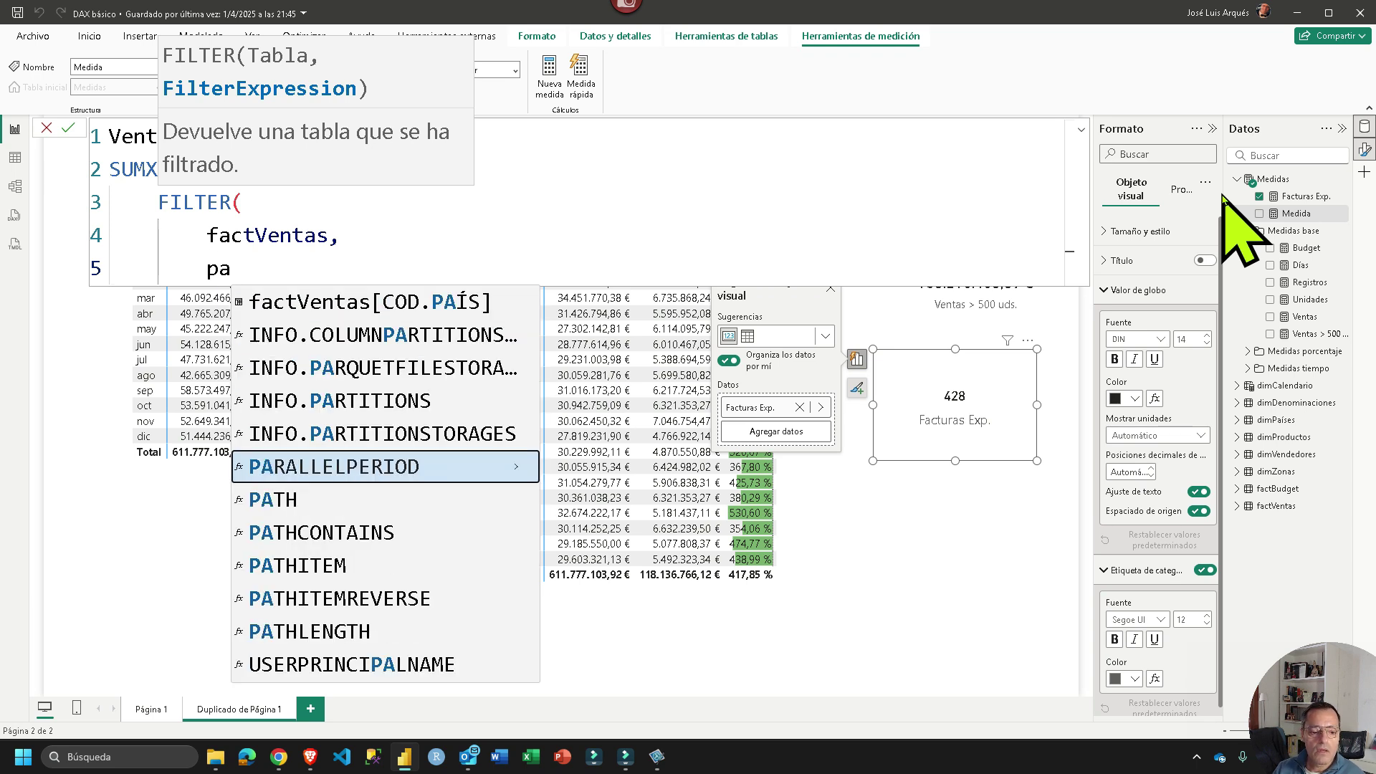
pyautogui.press('Up')
pyautogui.press('Up')
pyautogui.press('Up')
pyautogui.press('Up')
pyautogui.press('Up')
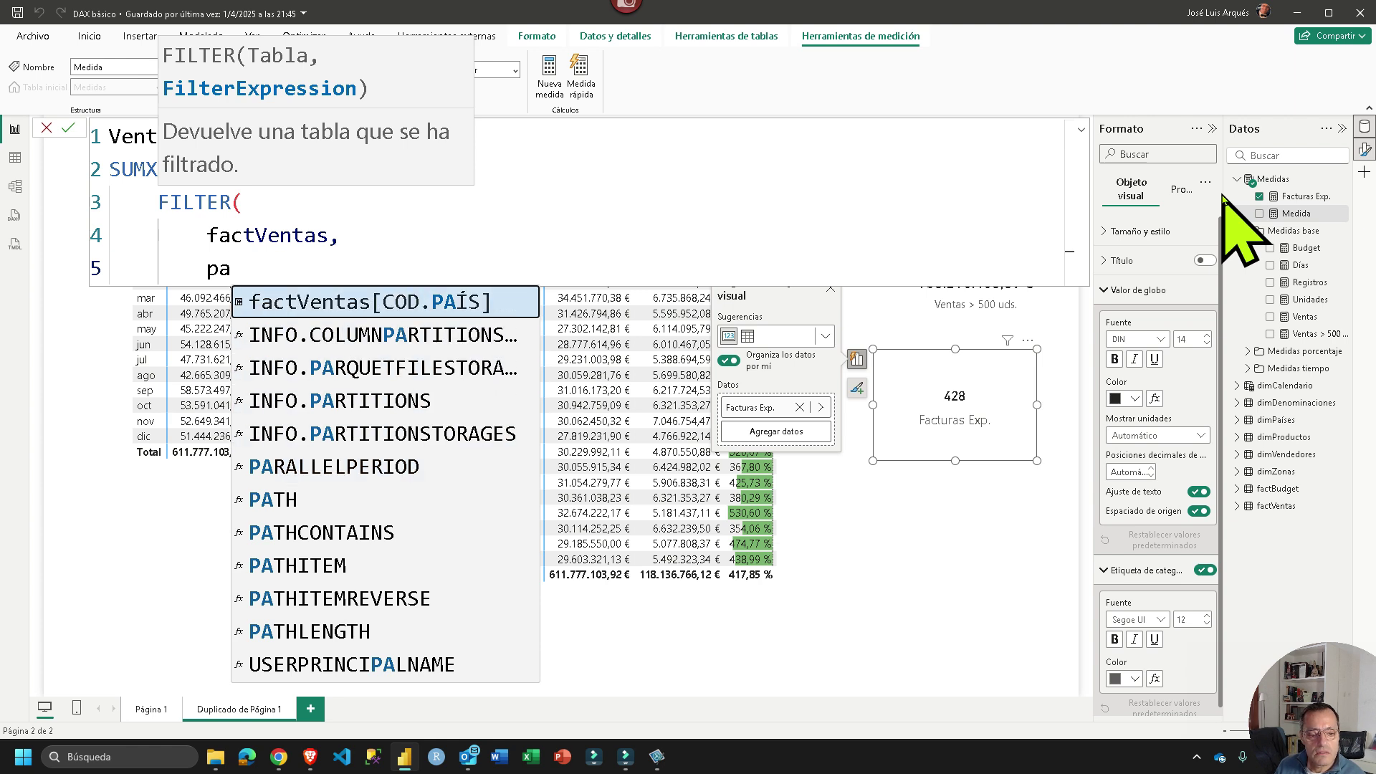
pyautogui.press('Tab')
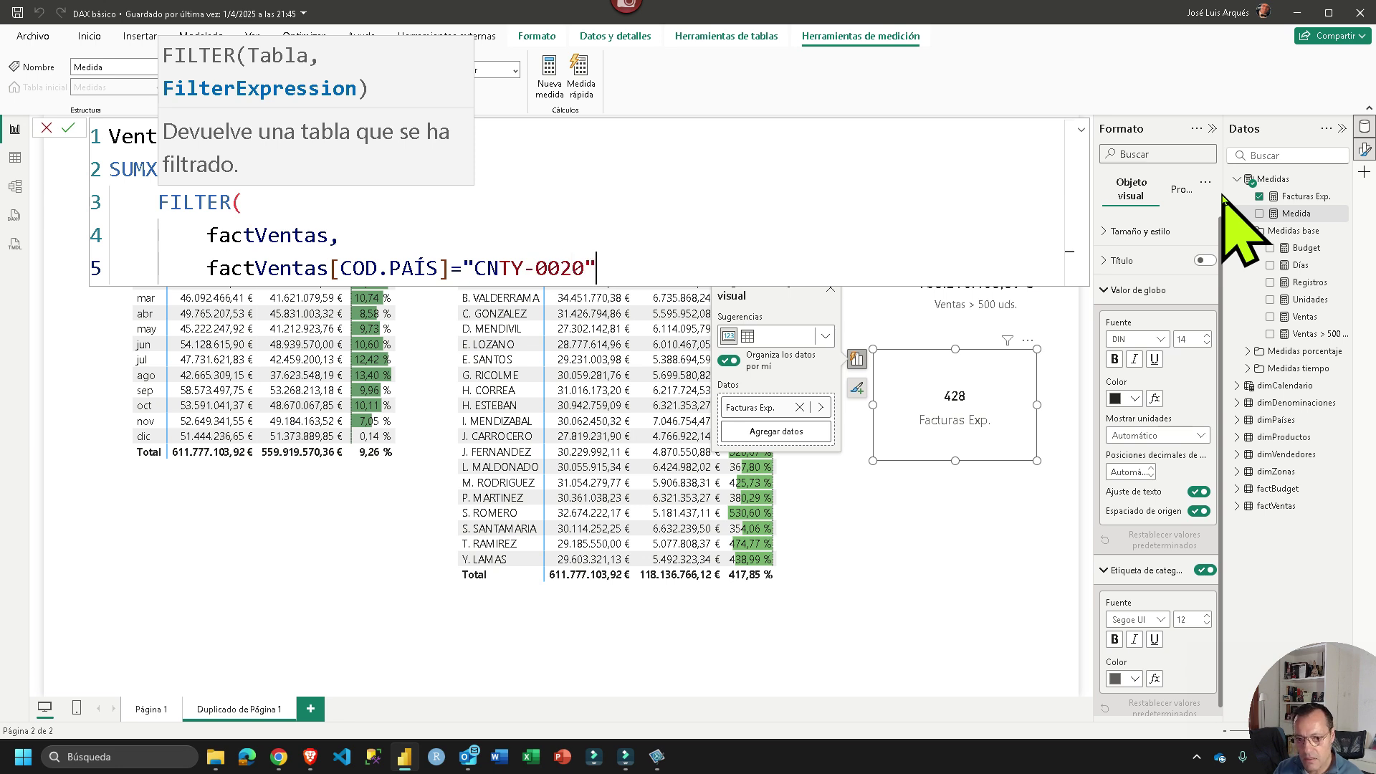
pyautogui.write('AND(')
pyautogui.press('Return')
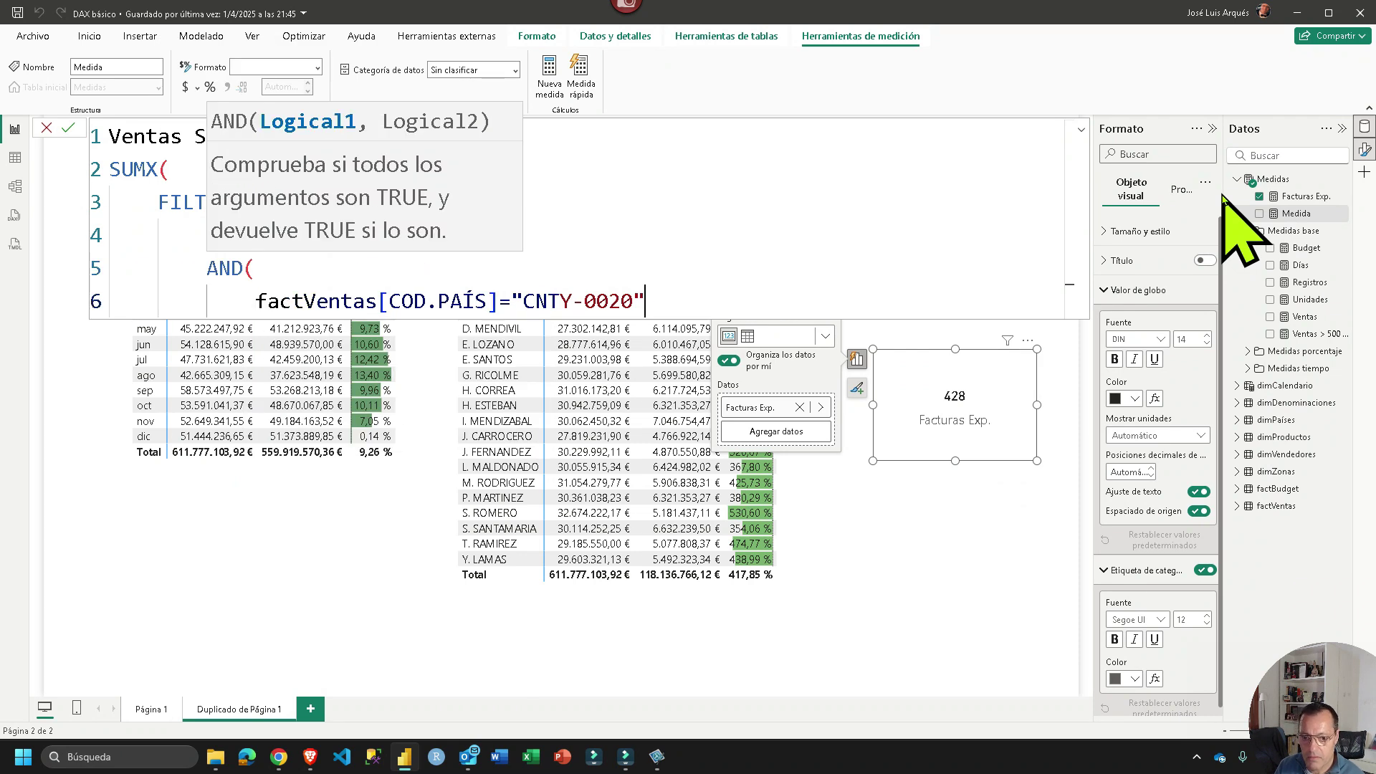
pyautogui.write(',')
pyautogui.press('Return')
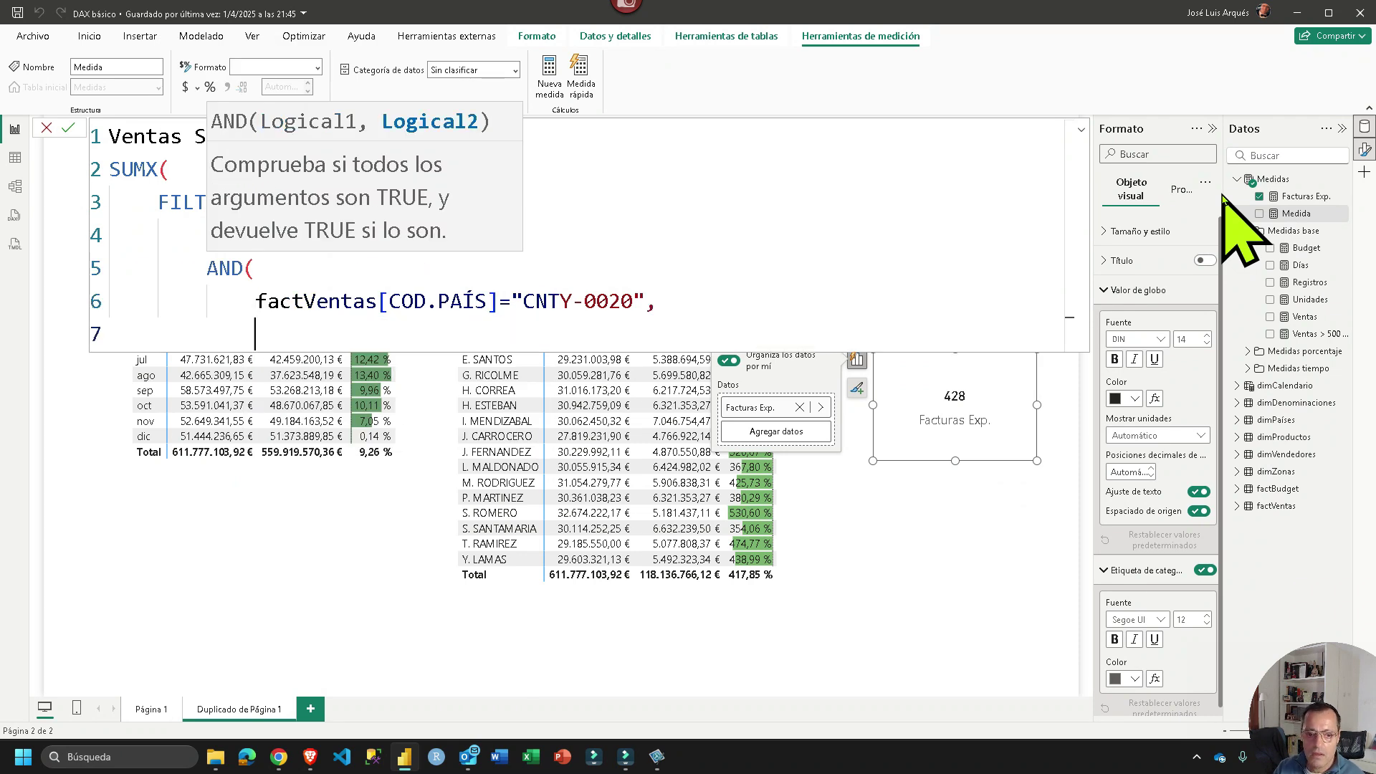
# Add factVentas[COD.VENDEDOR ]="S0001" as the second AND condition and close the AND and FILTER functions
pyautogui.write('cod')
pyautogui.press('Down')
pyautogui.press('Down')
pyautogui.press('Tab')
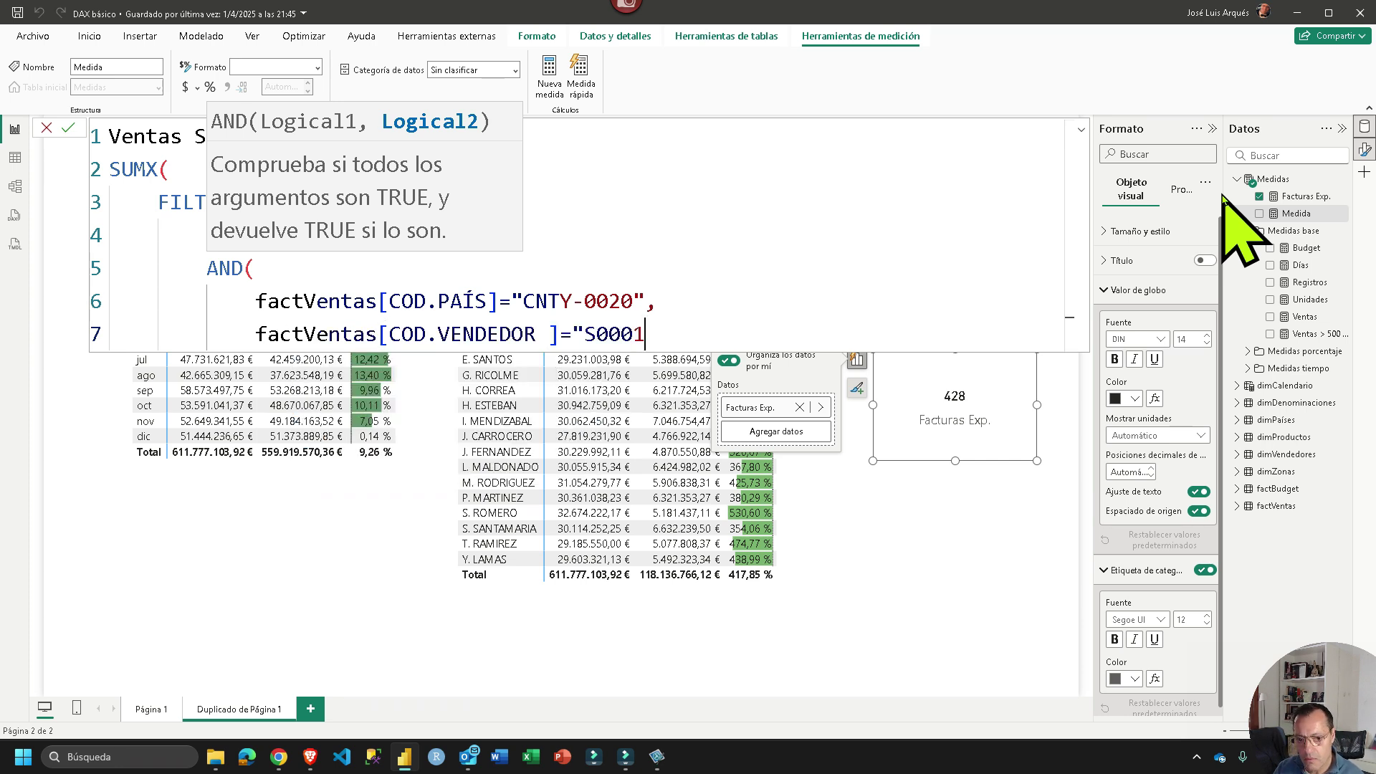
pyautogui.write('="S0001"')
pyautogui.press('Return')
pyautogui.write(')')
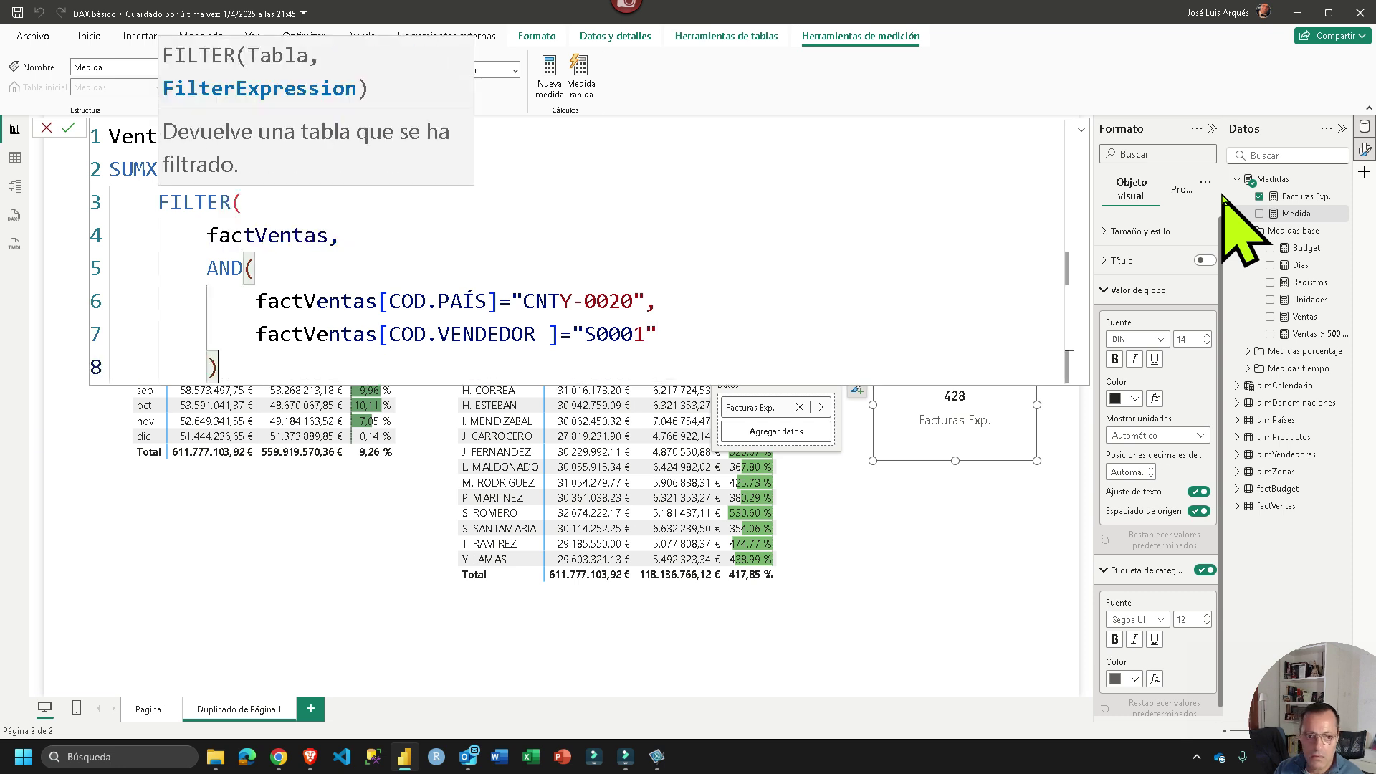
pyautogui.press('Return')
pyautogui.write('),')
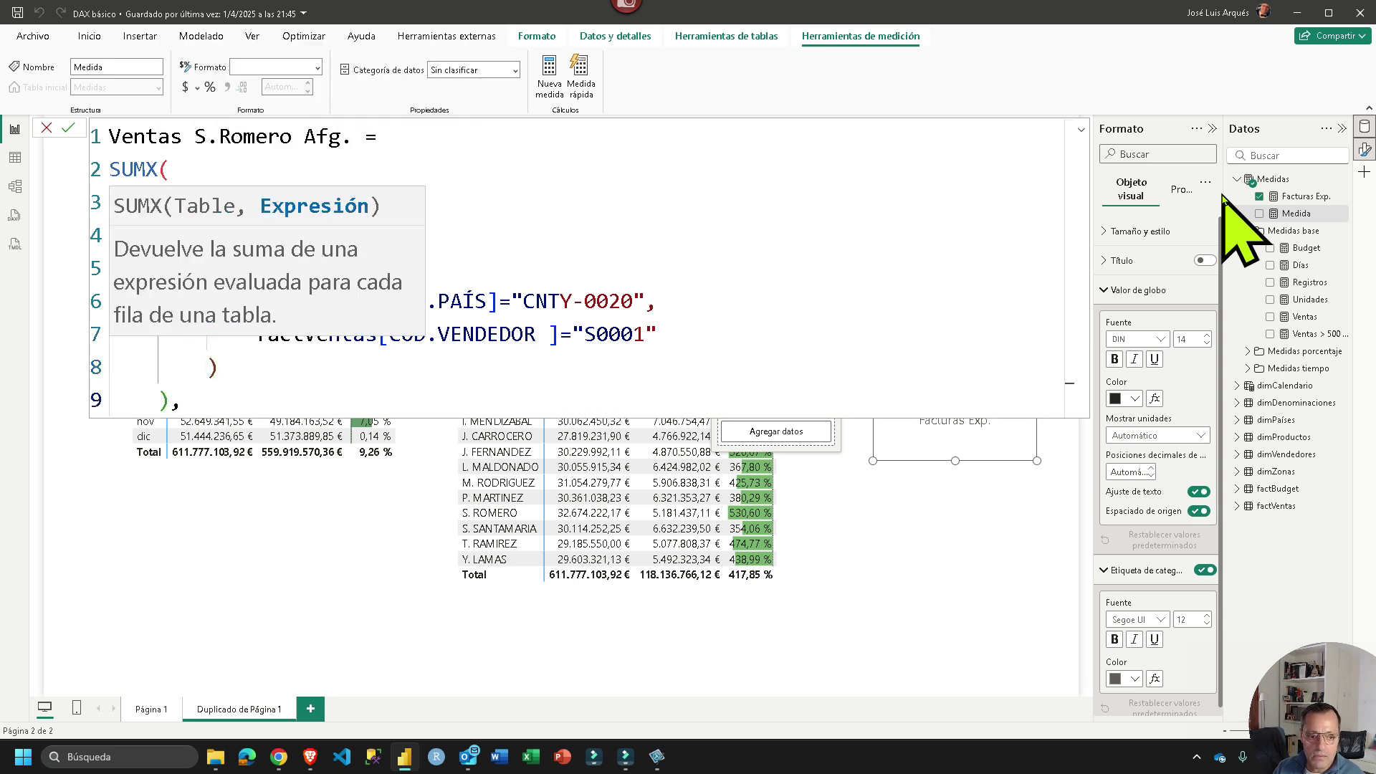
# Use [Ventas] as the SUMX expression, close the function and commit the measure
pyautogui.press('Return')
pyautogui.write('venta')
pyautogui.press('Tab')
pyautogui.press('Return')
pyautogui.write(')')
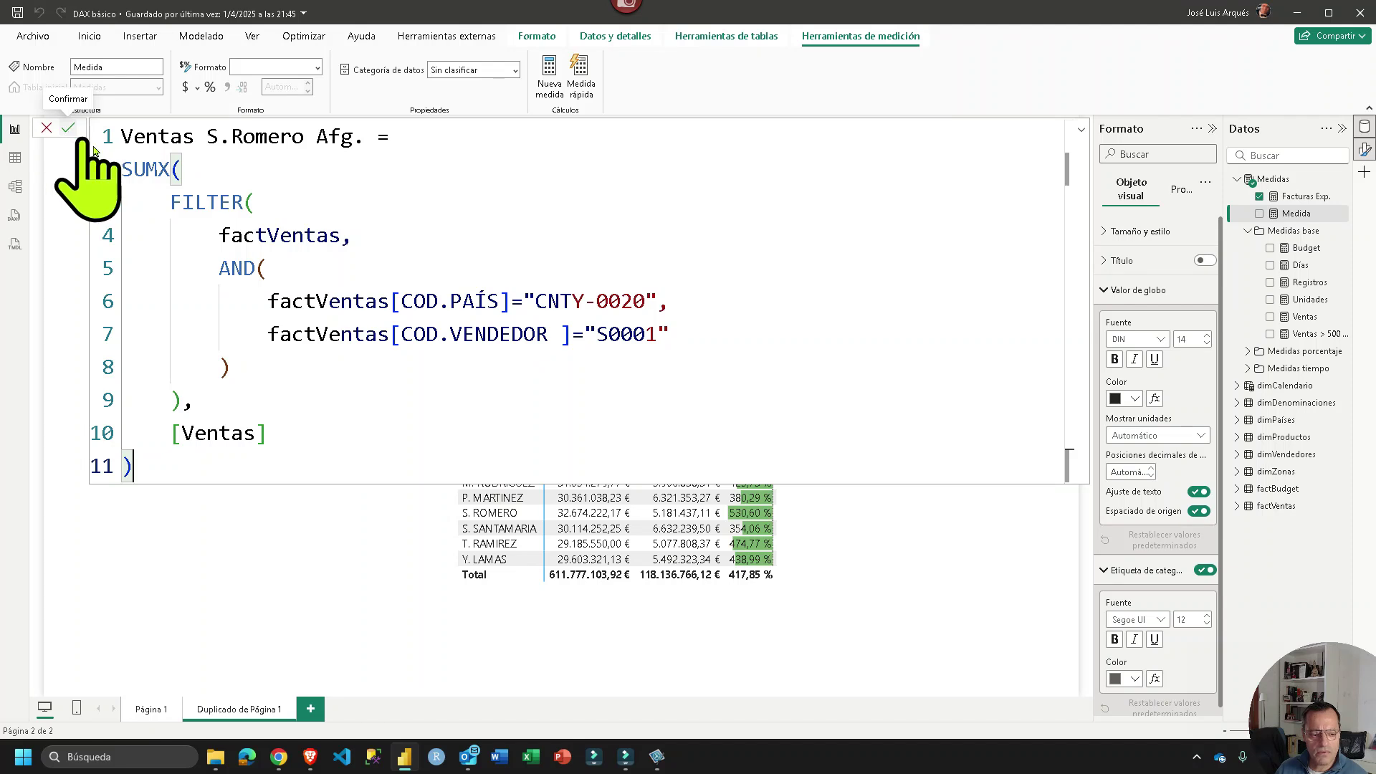
pyautogui.click(71, 131)
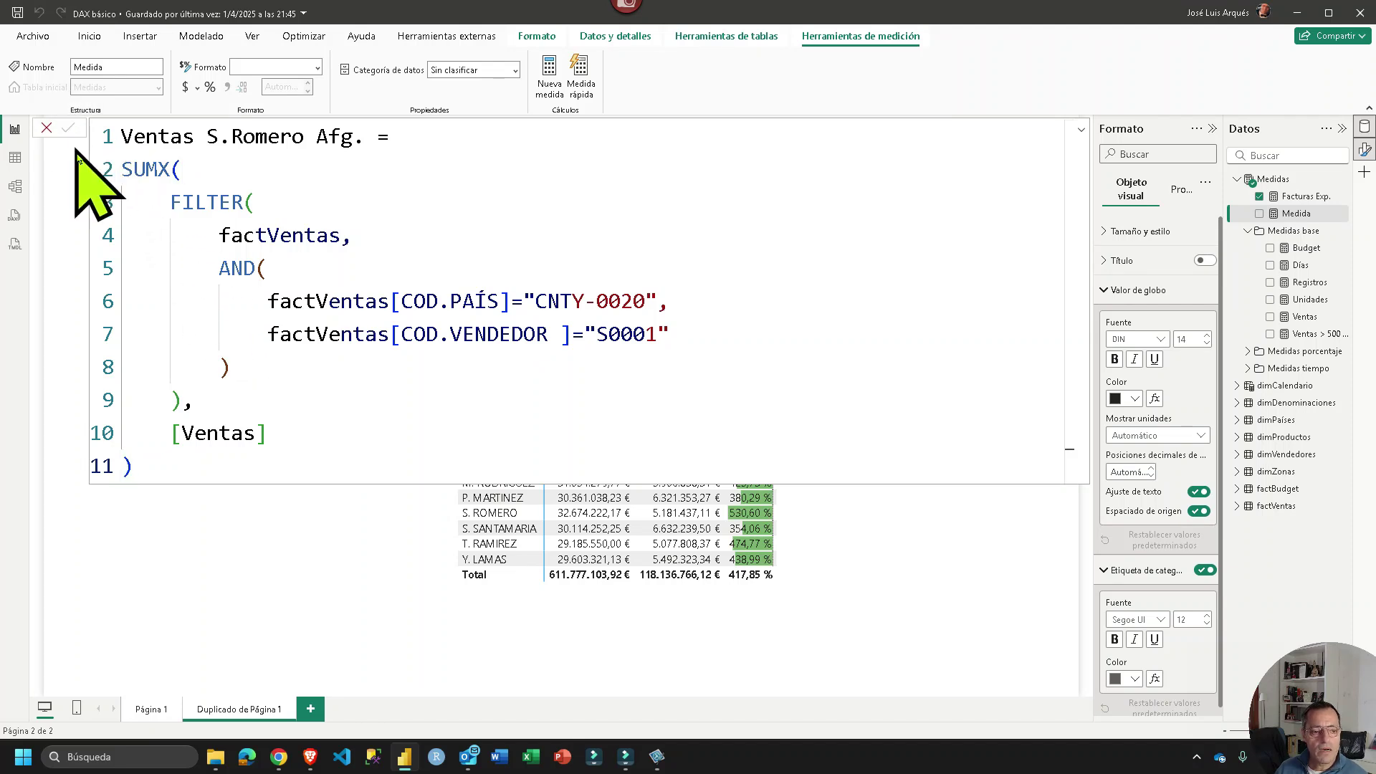
# Check the country and seller codes in the dimPaíses and dimVendedores tables against the new measure's formula
pyautogui.click(20, 159)
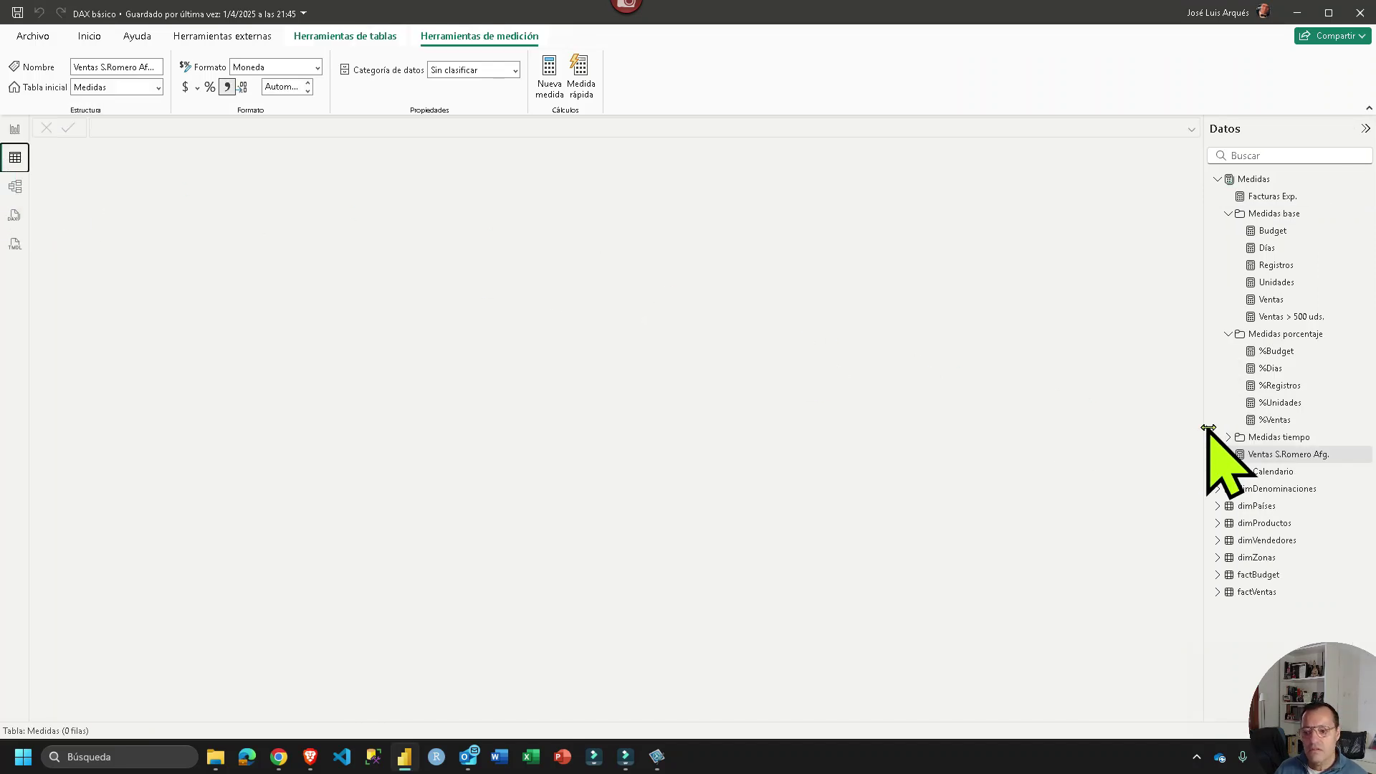
pyautogui.click(1257, 506)
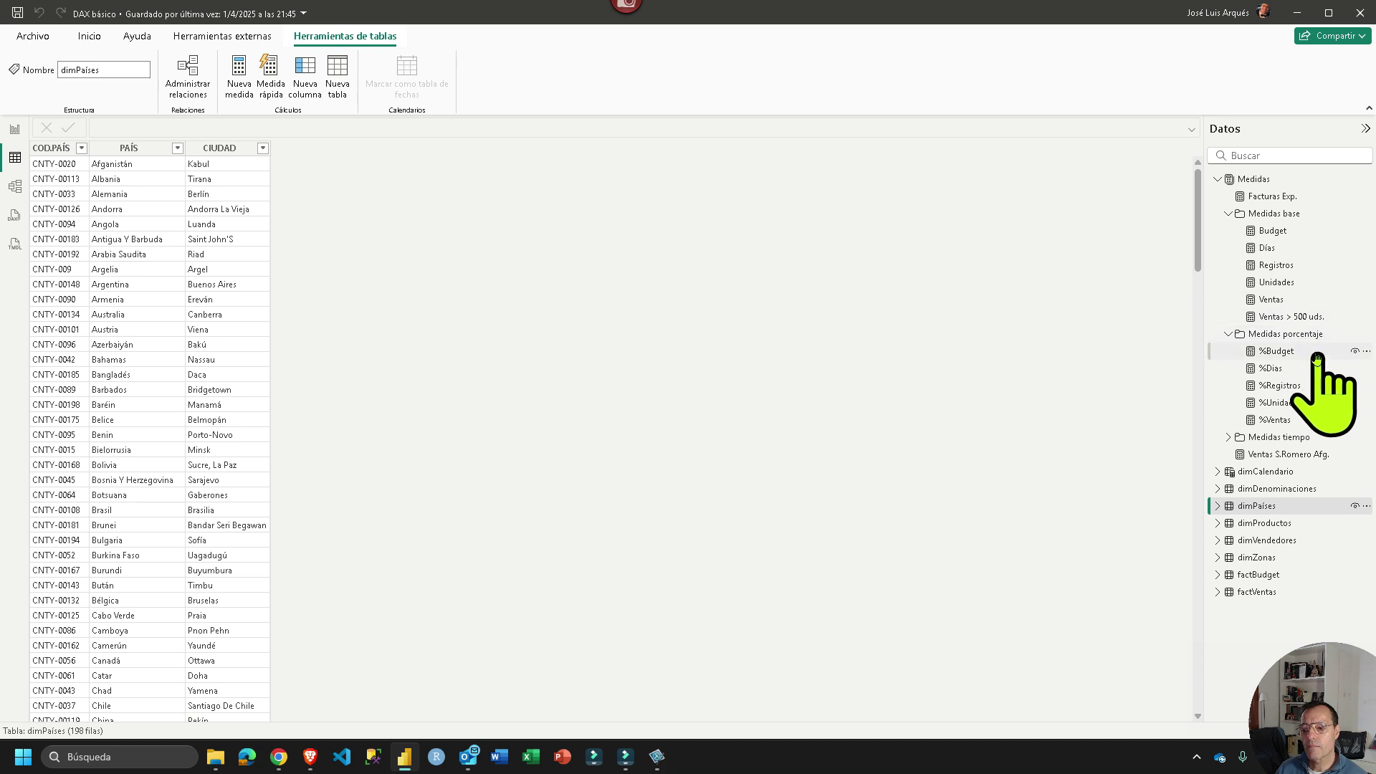
pyautogui.click(1312, 455)
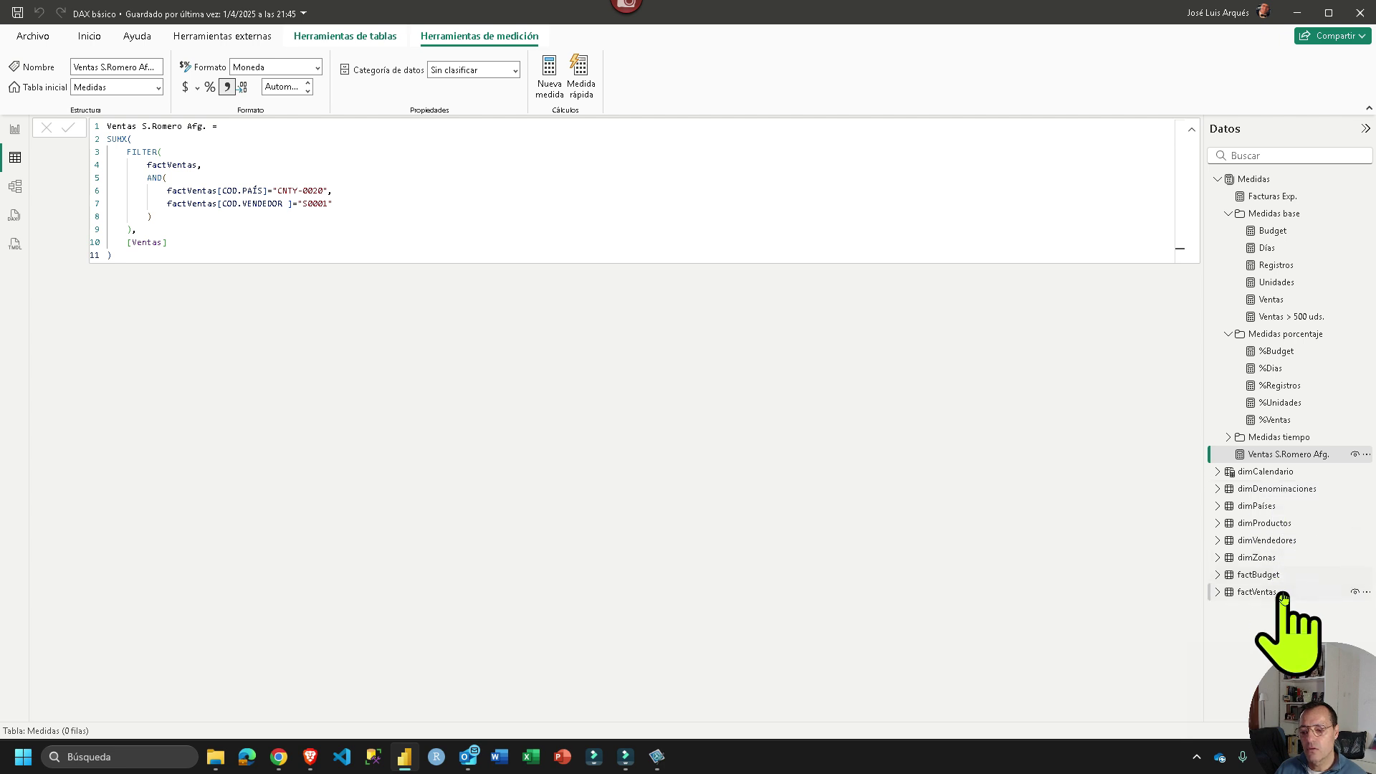
pyautogui.click(1266, 541)
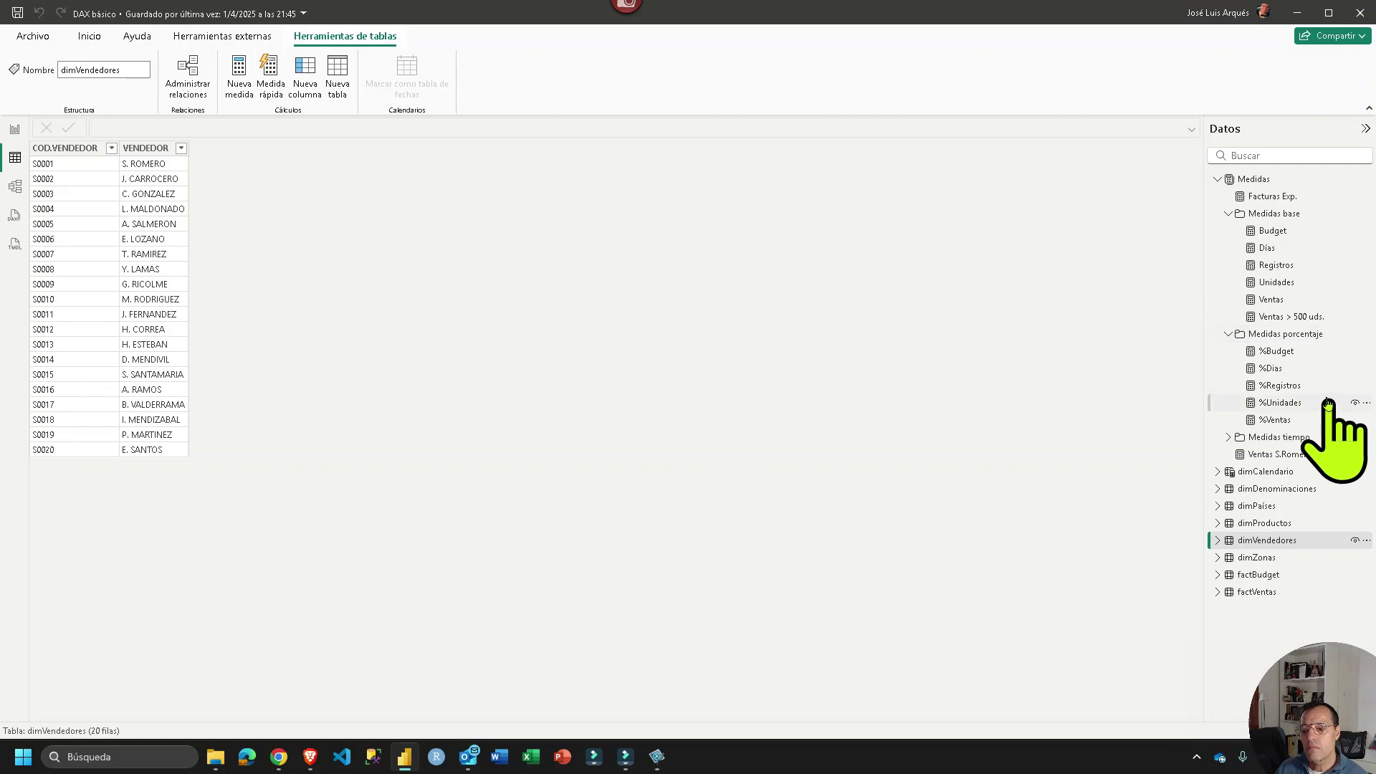
pyautogui.click(1265, 453)
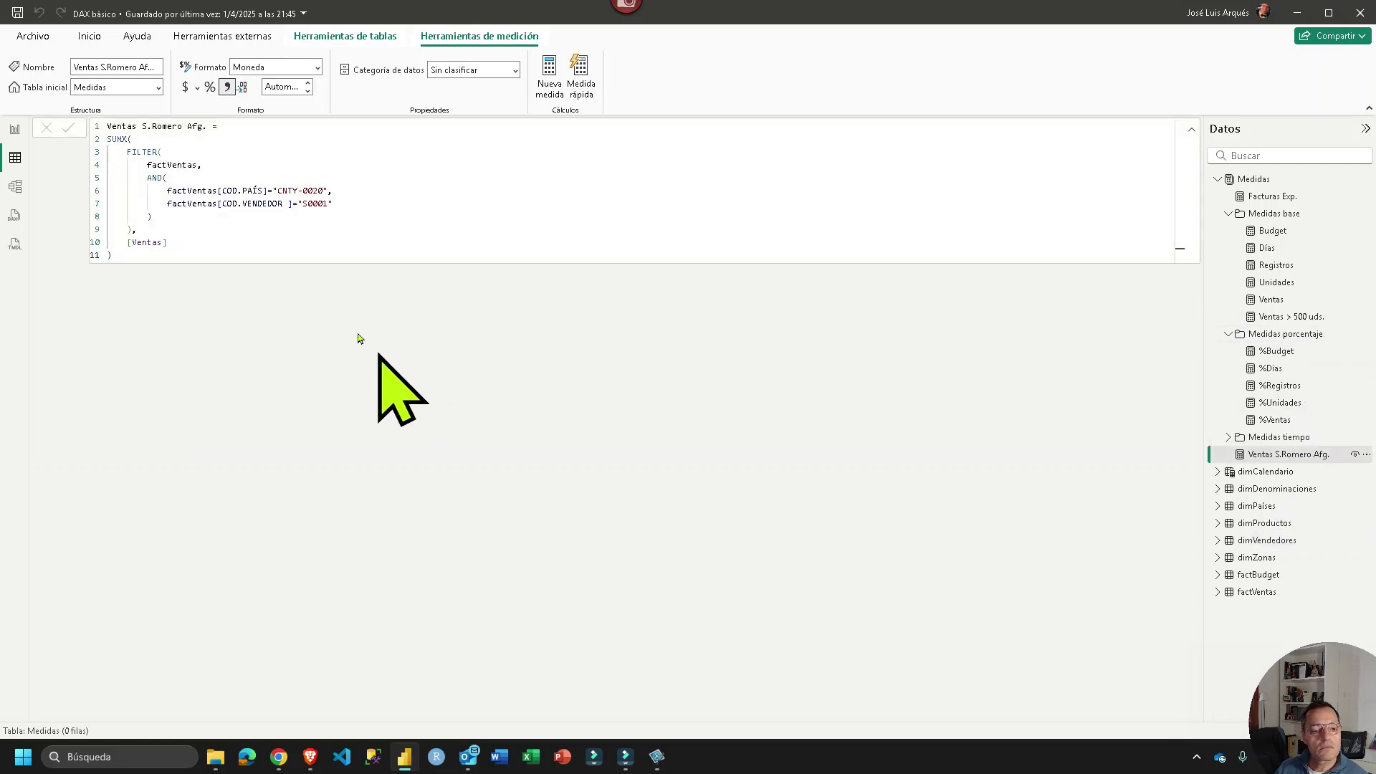
pyautogui.scroll(5, 386, 216)
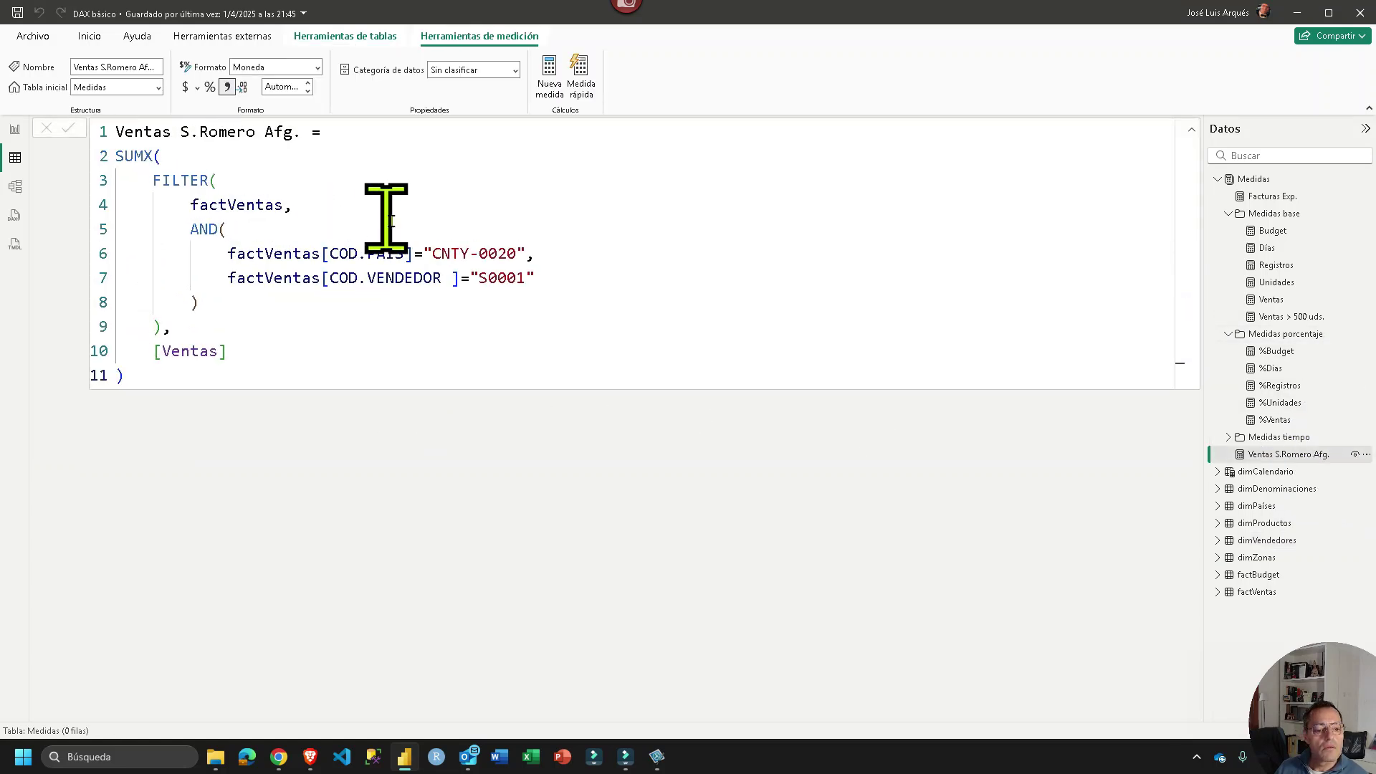
pyautogui.click(506, 277)
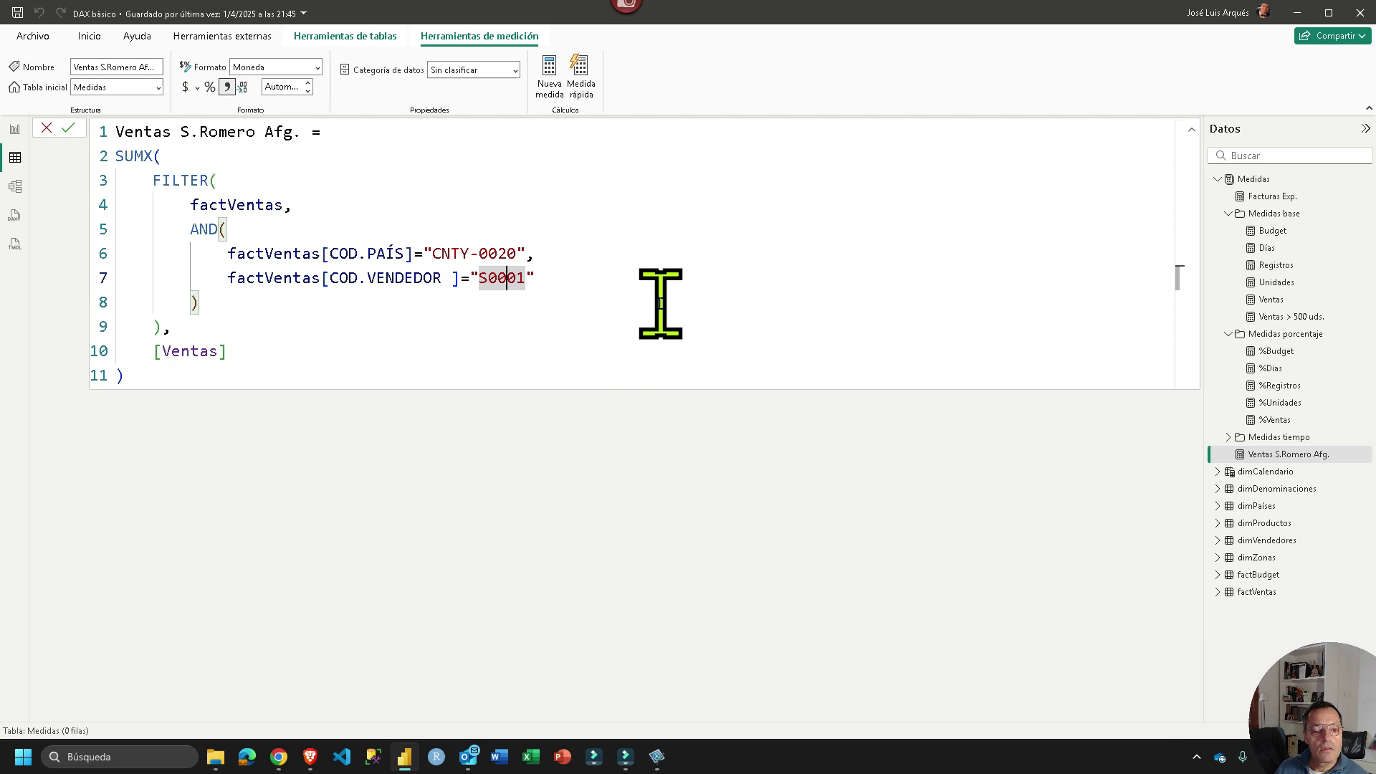
pyautogui.click(50, 128)
# Format the measure as € Euro (123 €) and briefly view the reference sum in Snagit Editor
pyautogui.click(197, 87)
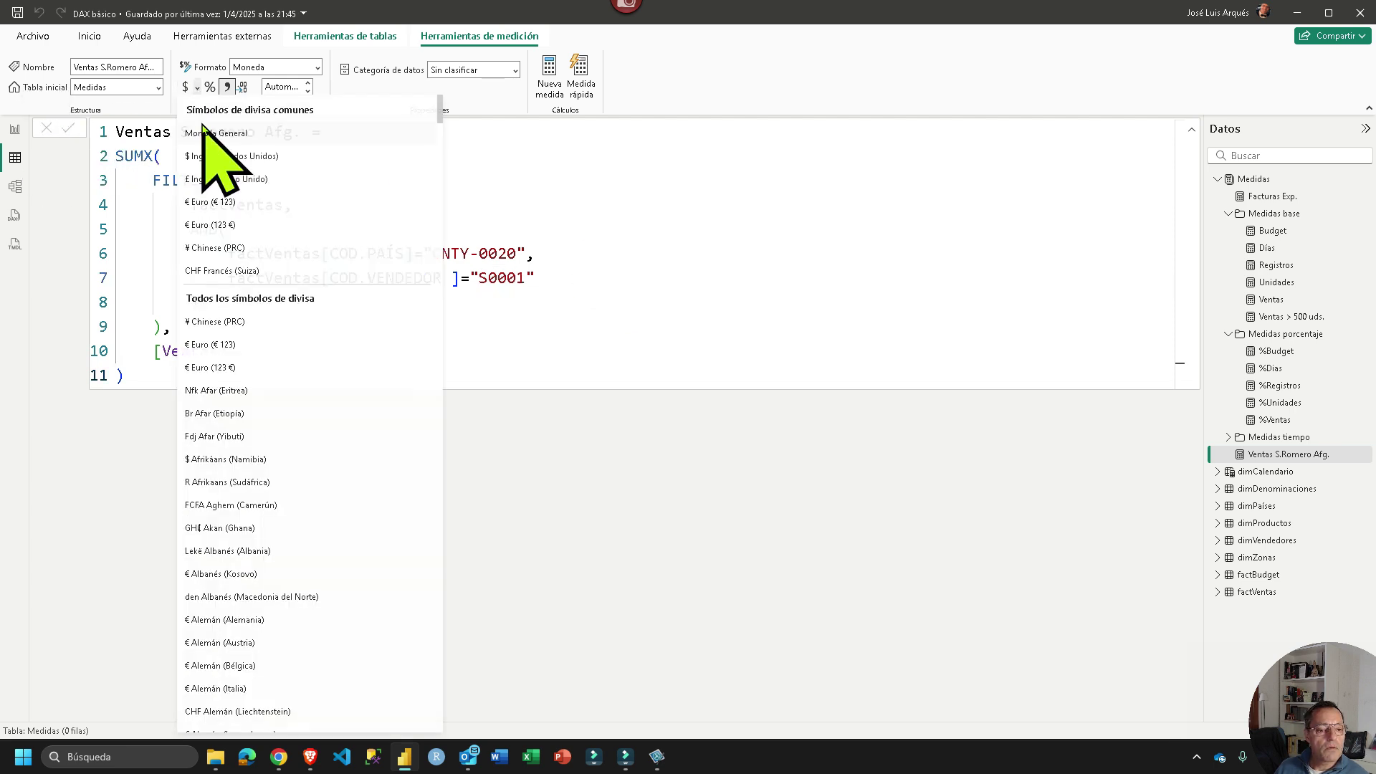
pyautogui.click(220, 227)
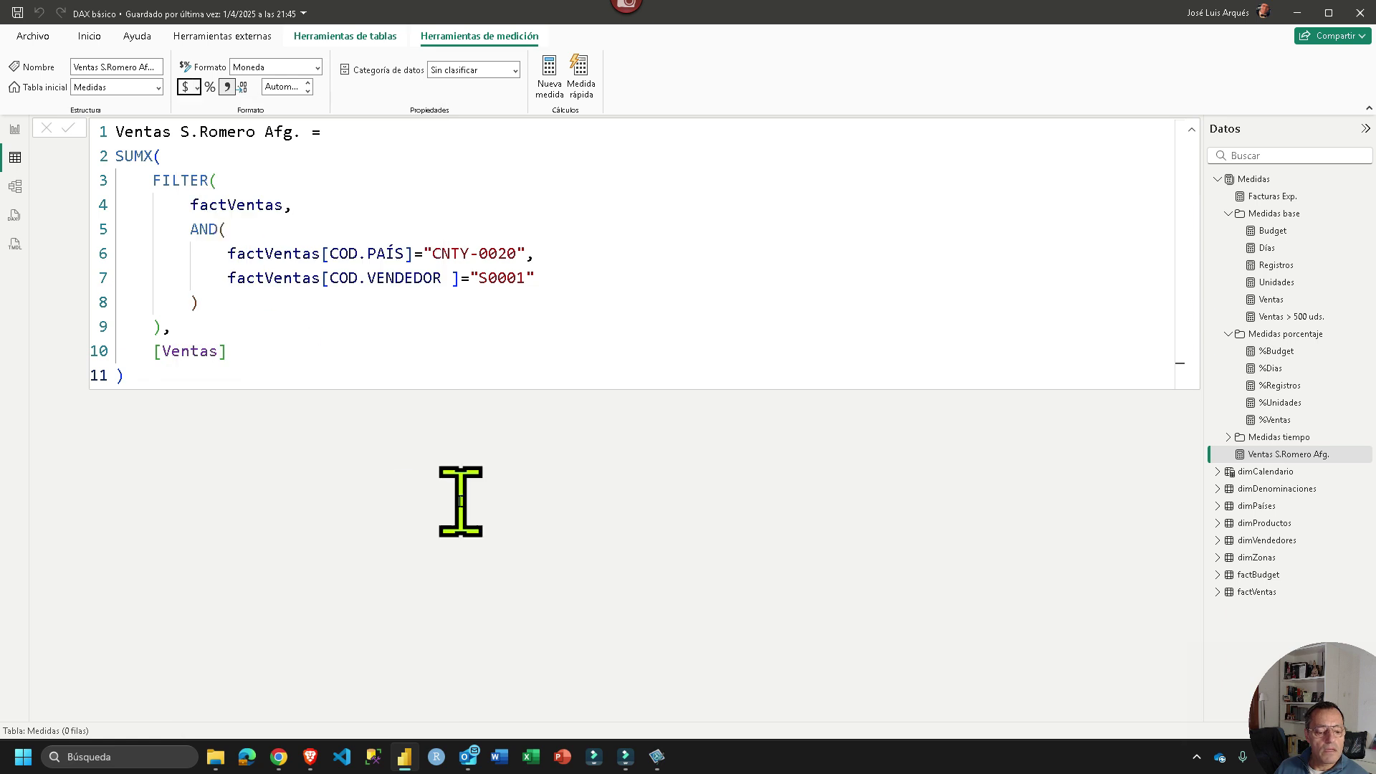
pyautogui.click(657, 756)
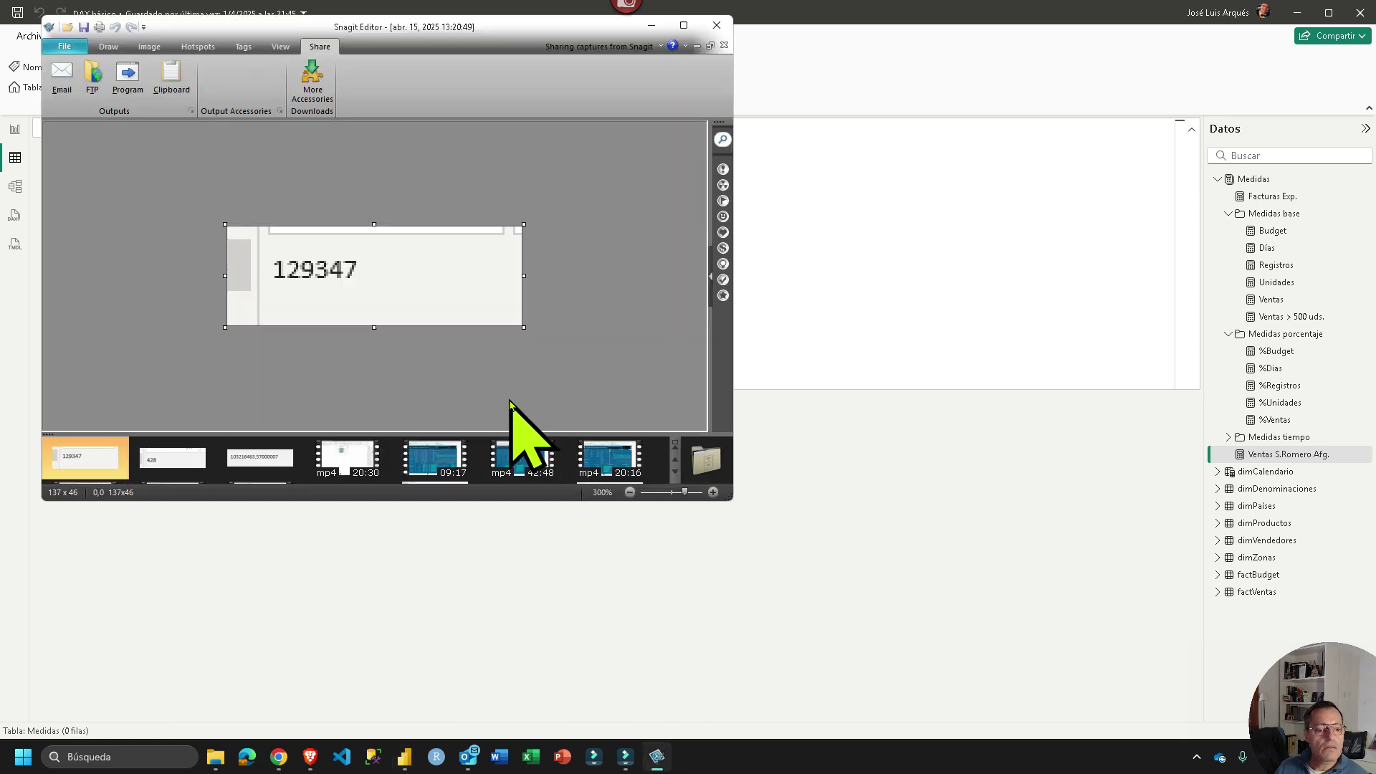
pyautogui.click(651, 26)
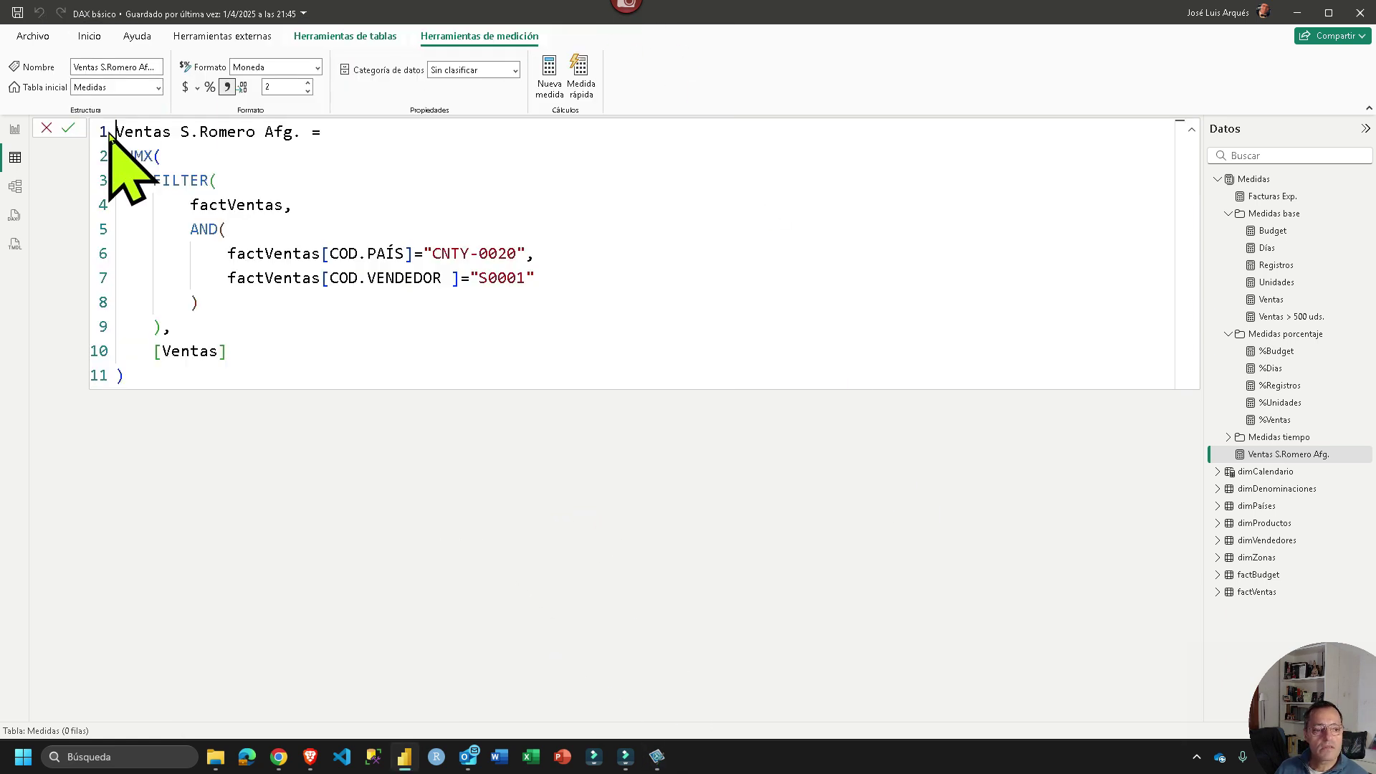
# Add a card with the seller's Afghanistan sales measure below the Facturas Exp. card and set its display units to Ninguno
pyautogui.click(15, 129)
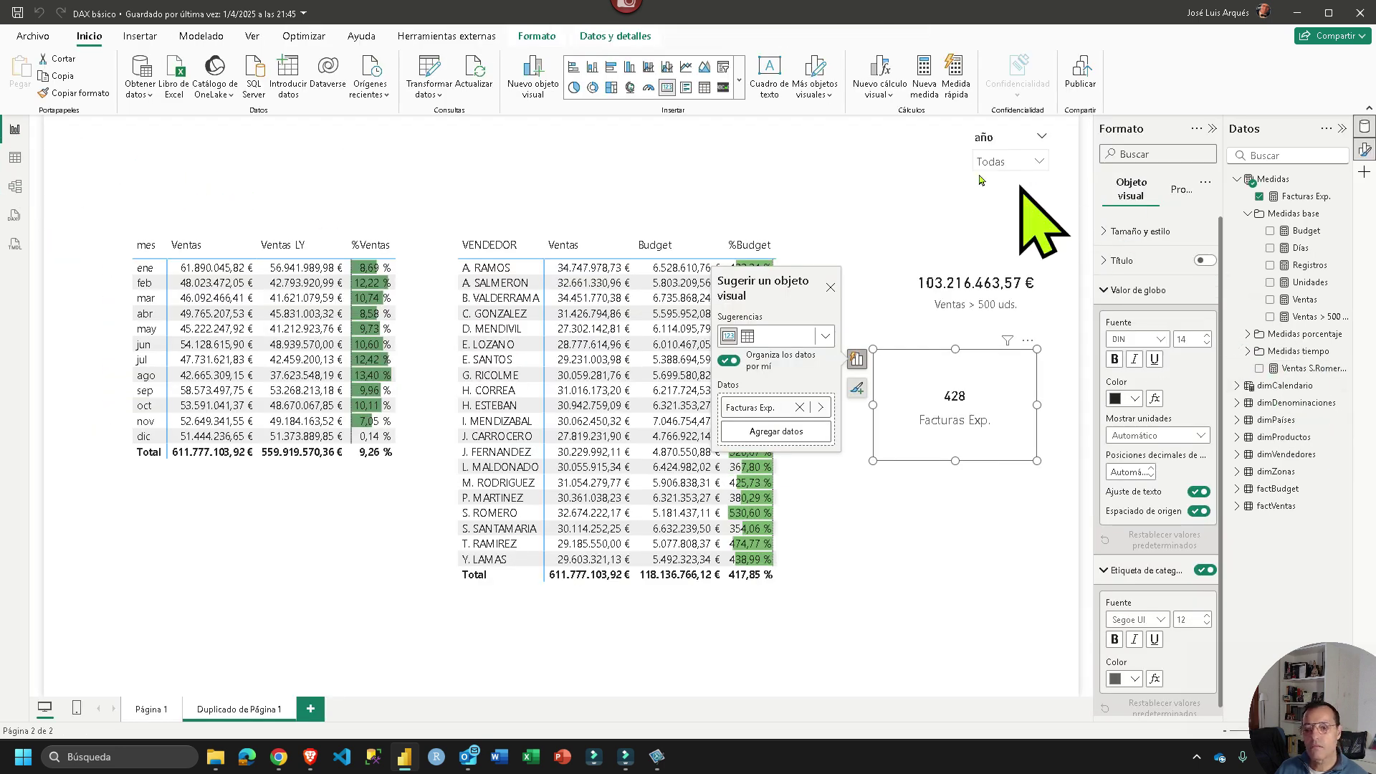
pyautogui.moveTo(1334, 379); pyautogui.dragTo(977, 569)
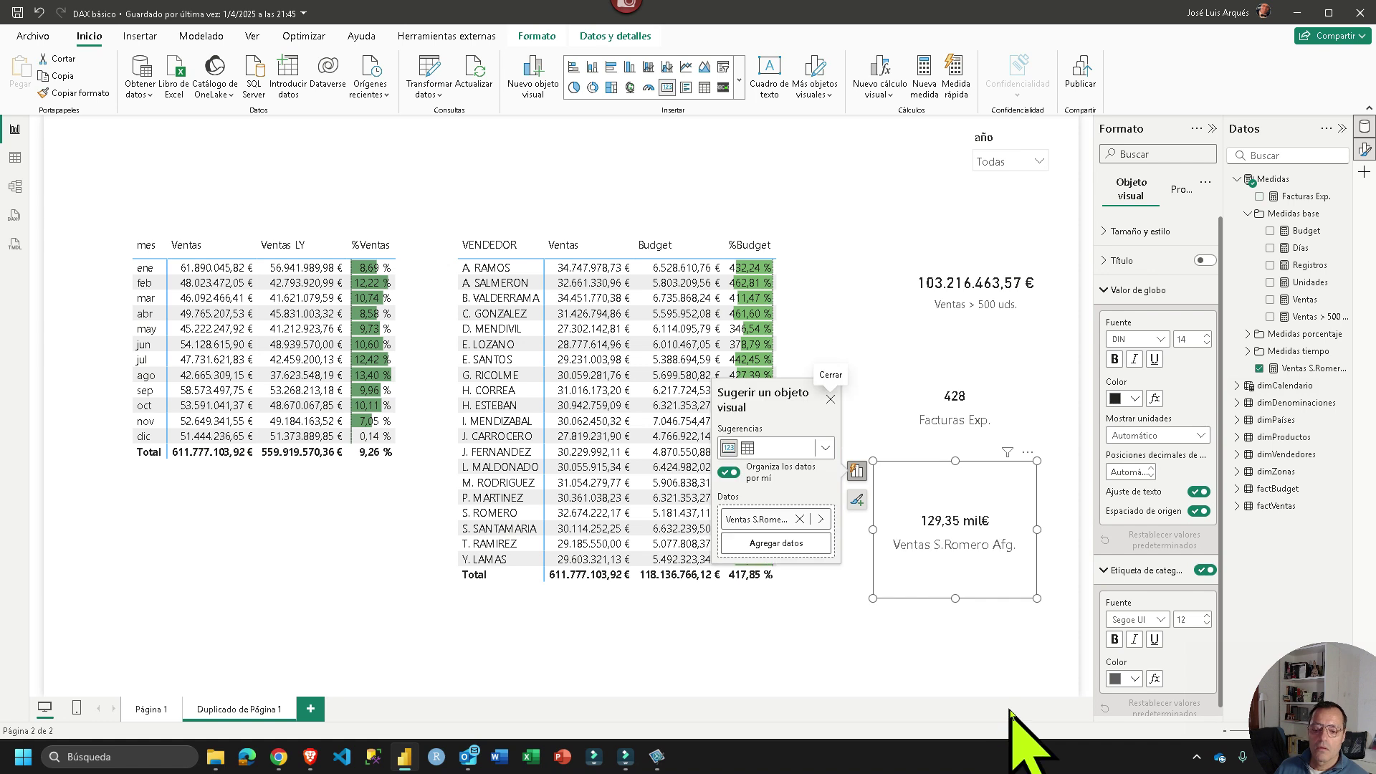
pyautogui.click(1167, 435)
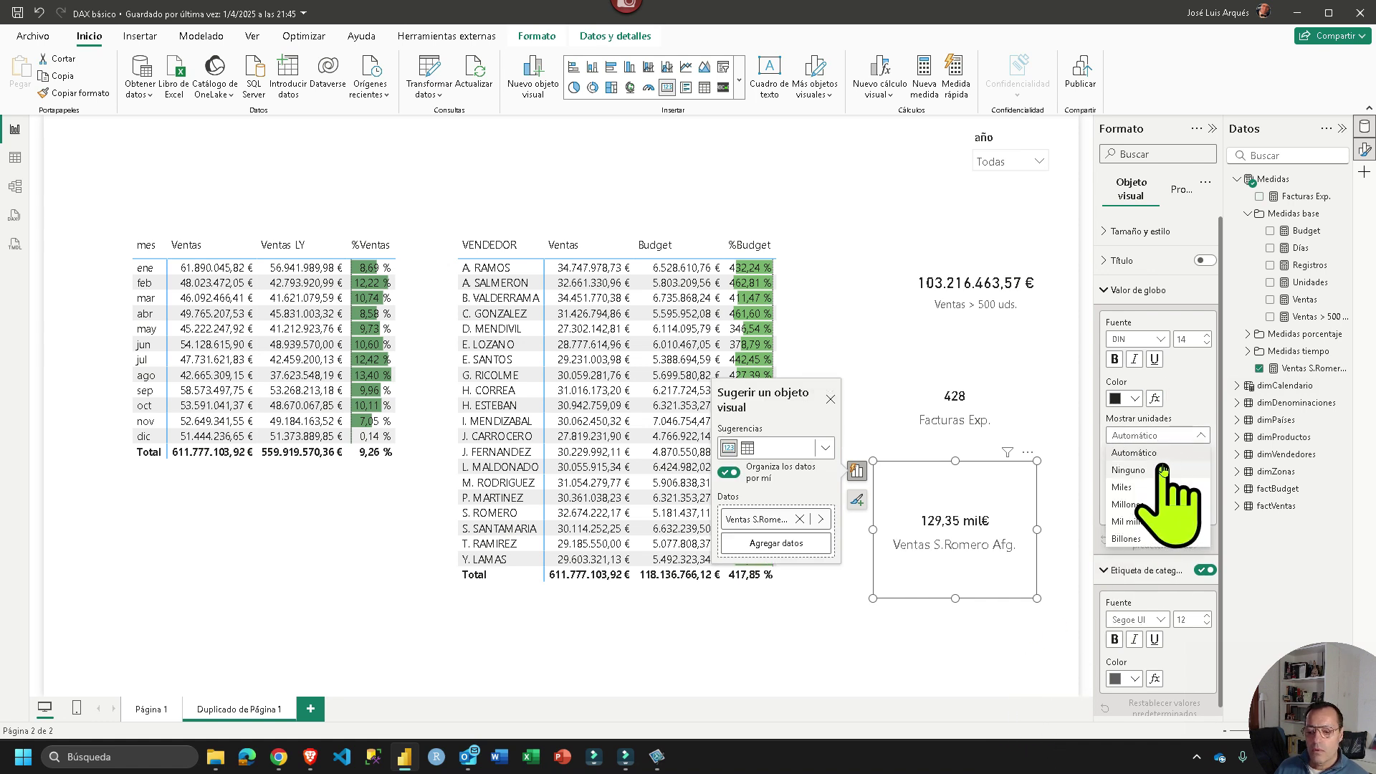
pyautogui.click(1138, 455)
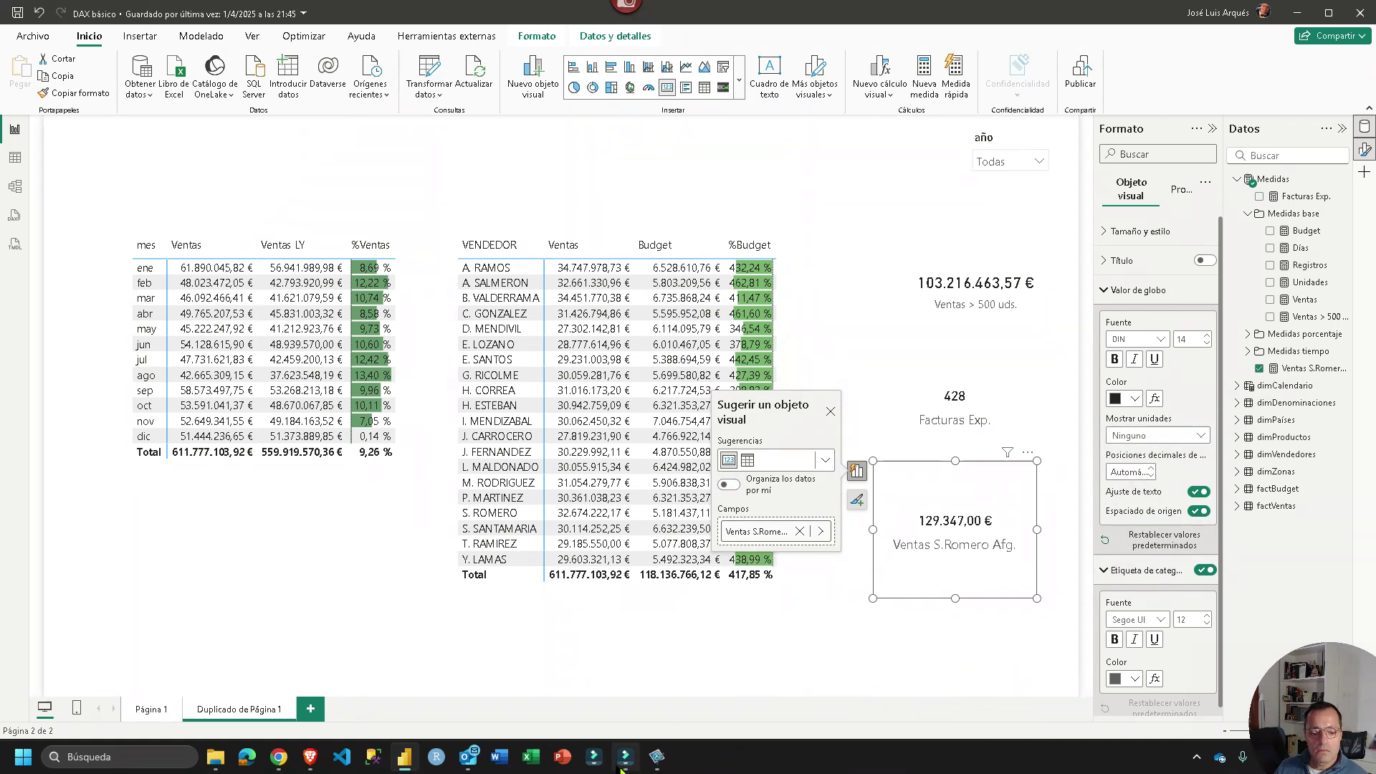
# Bring up the captured sum in Snagit Editor to compare it with the new card's value
pyautogui.click(657, 756)
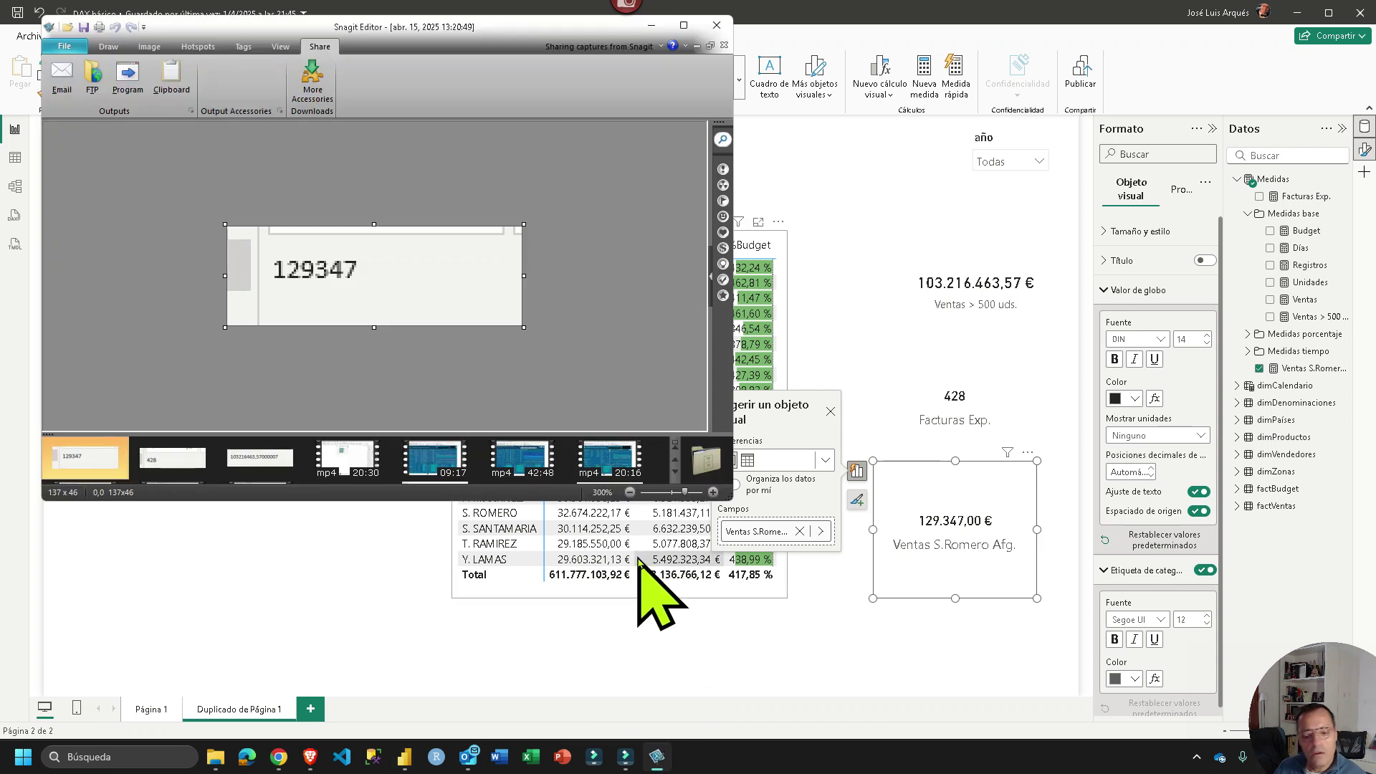